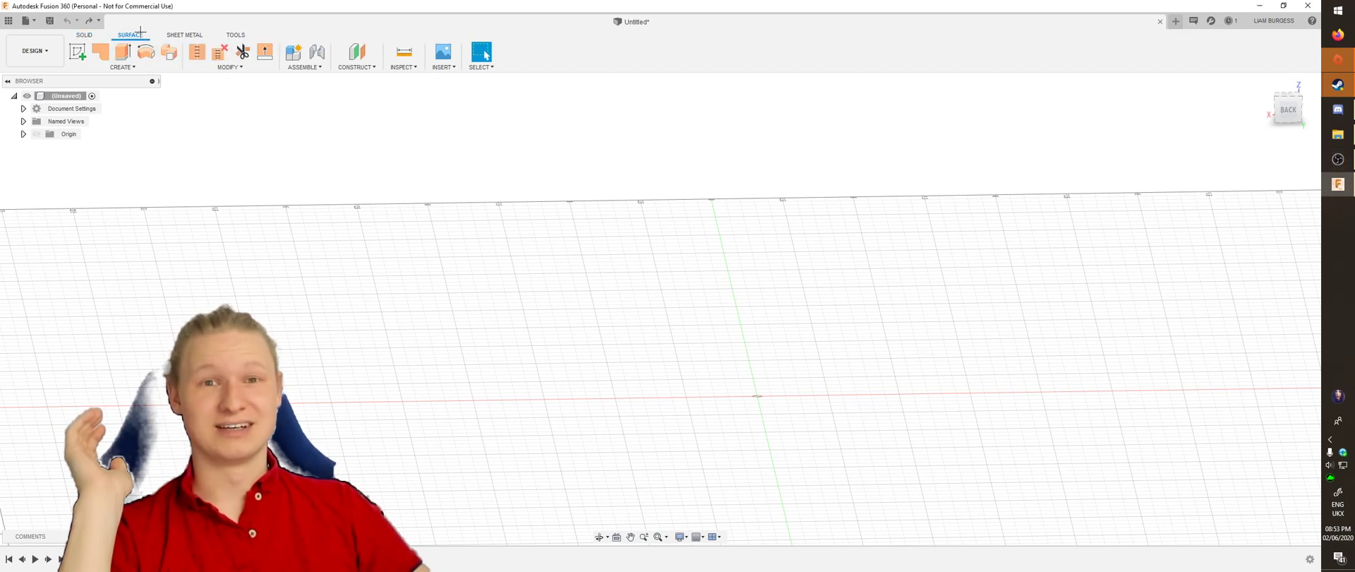
click(238, 34)
click(131, 34)
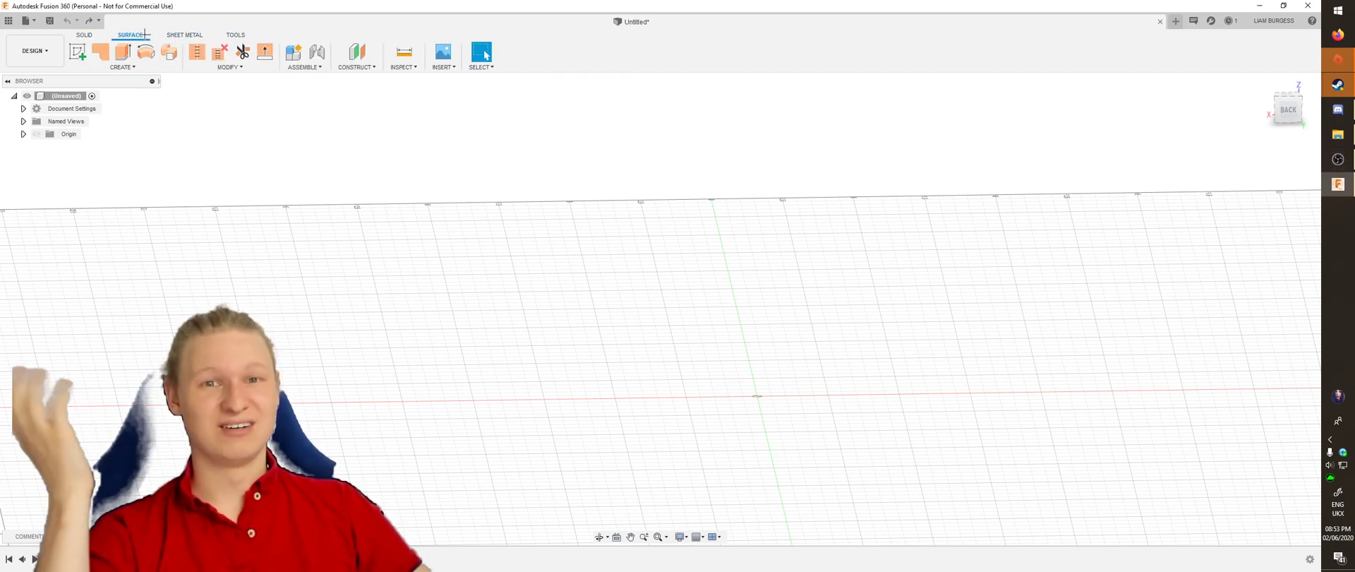
click(122, 67)
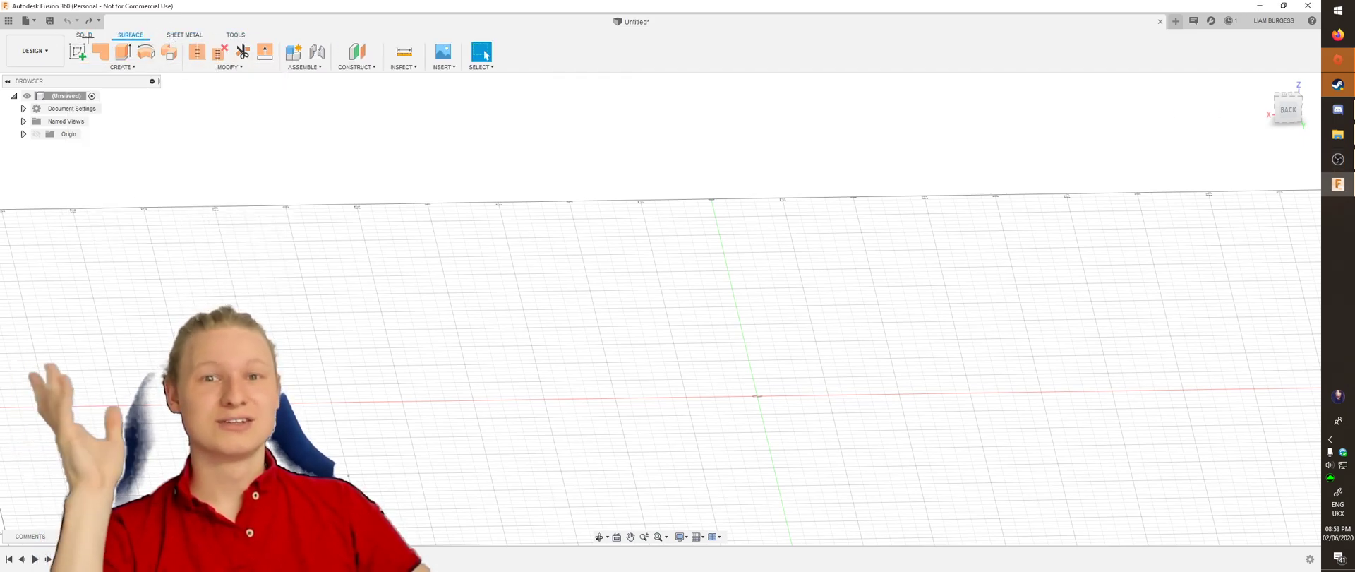
click(84, 34)
shift+middle_drag(728, 326, 646, 328)
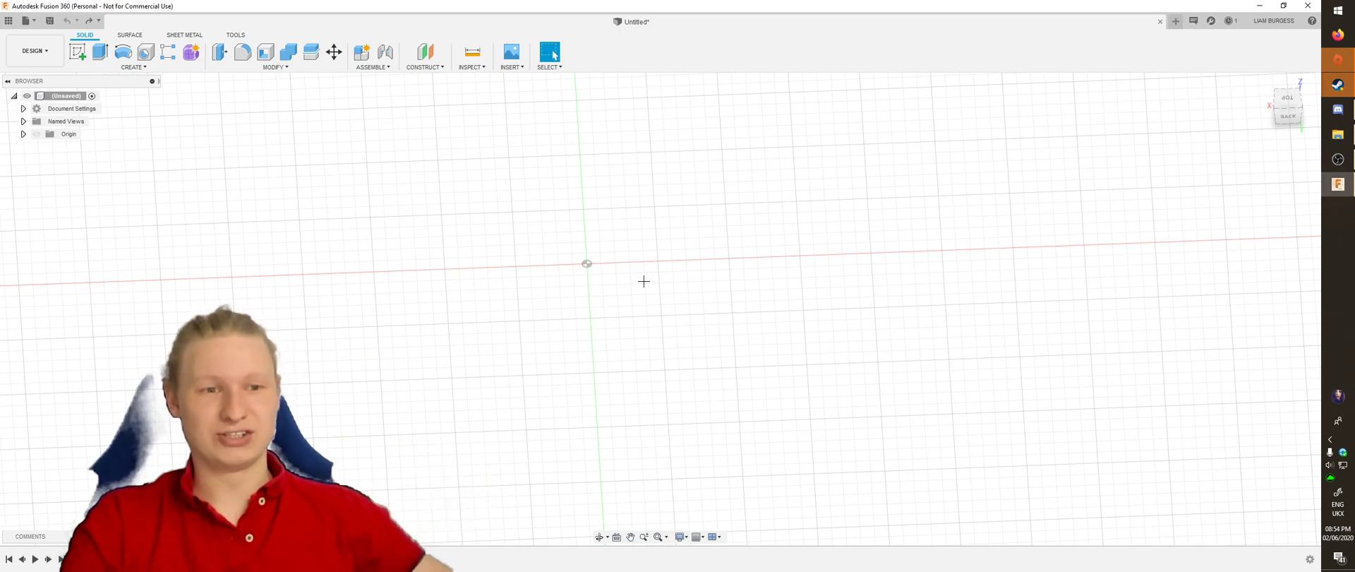
shift+middle_drag(672, 255, 684, 240)
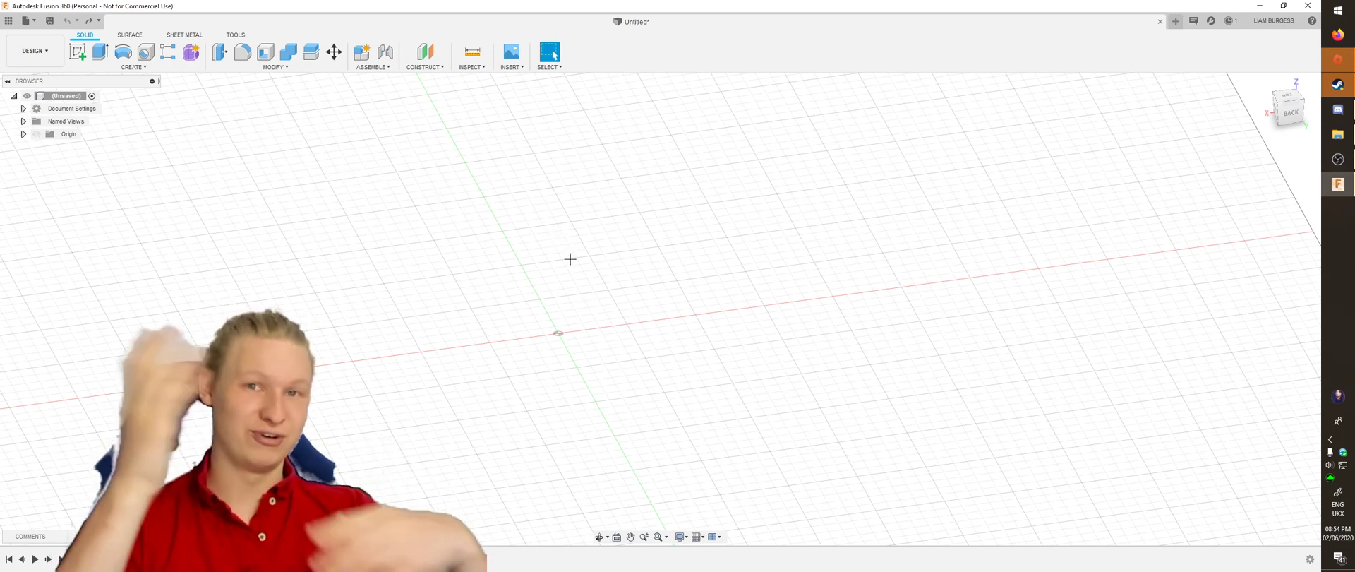
key(r)
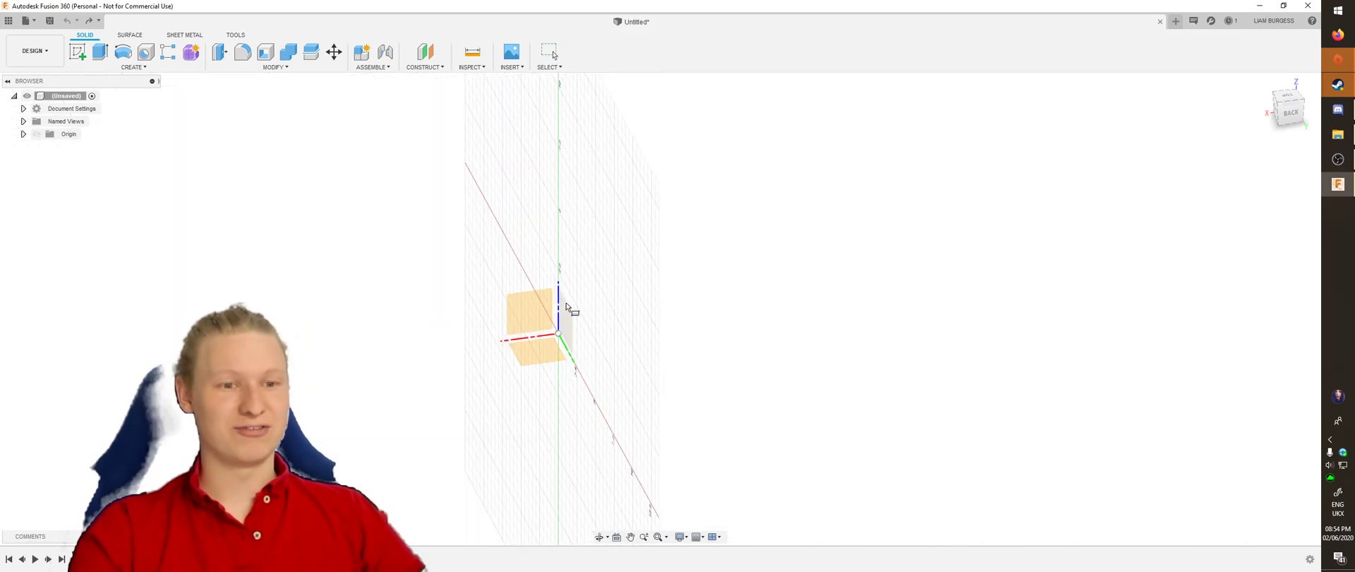
shift+middle_drag(539, 353, 863, 264)
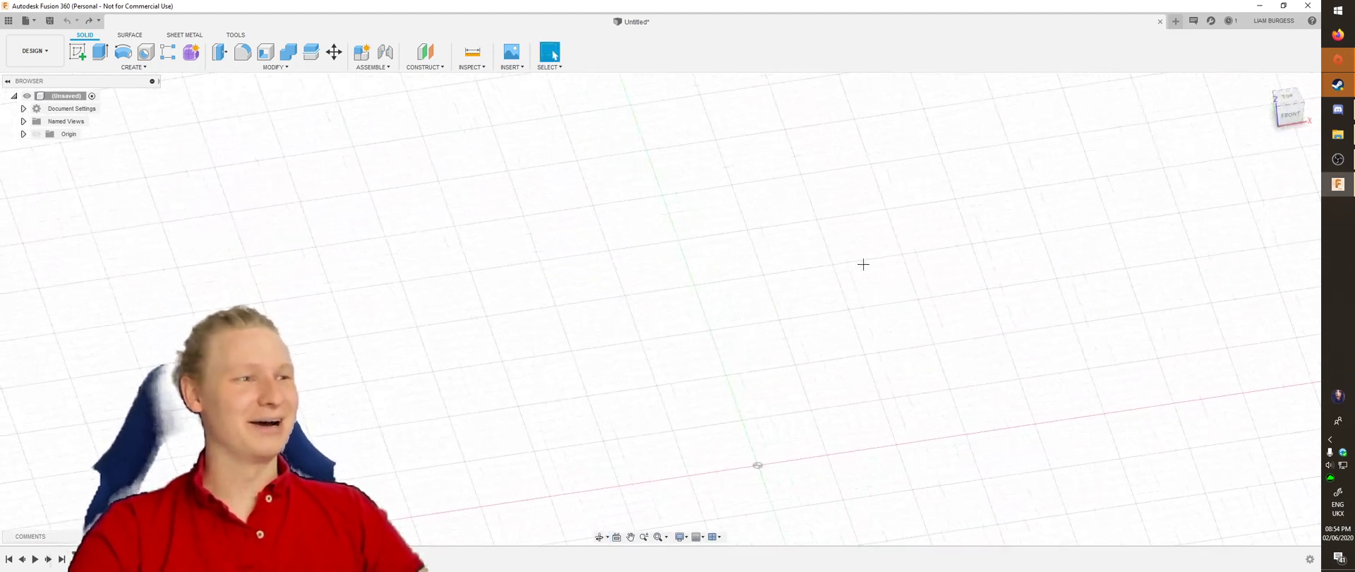
click(1286, 103)
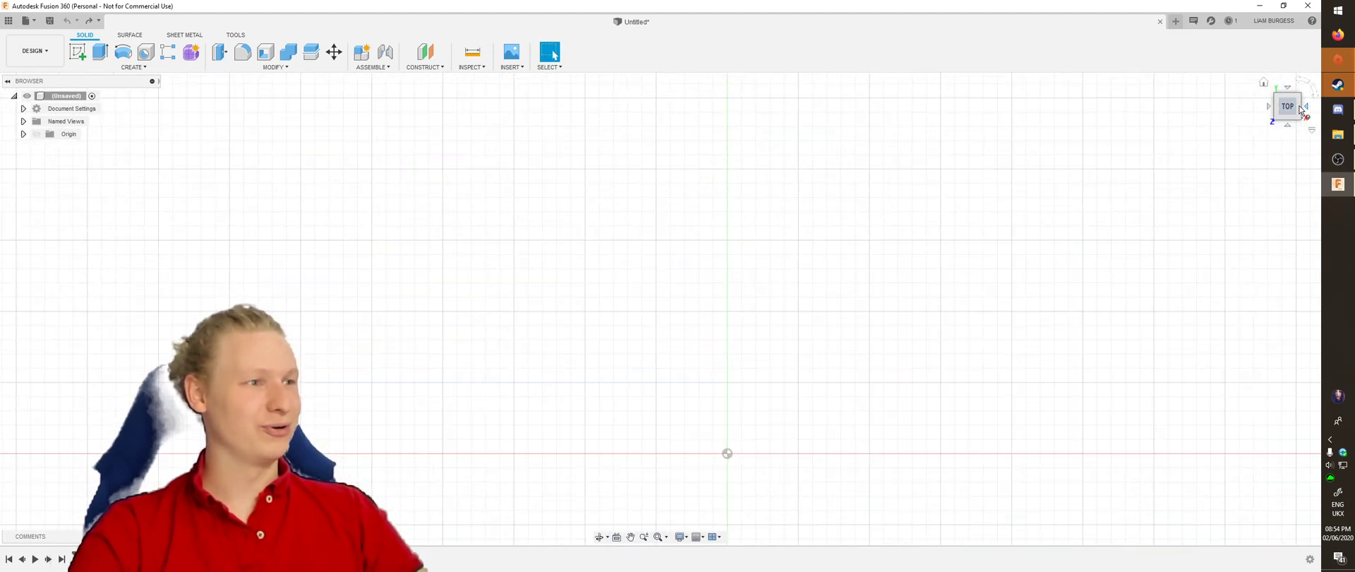
click(1288, 126)
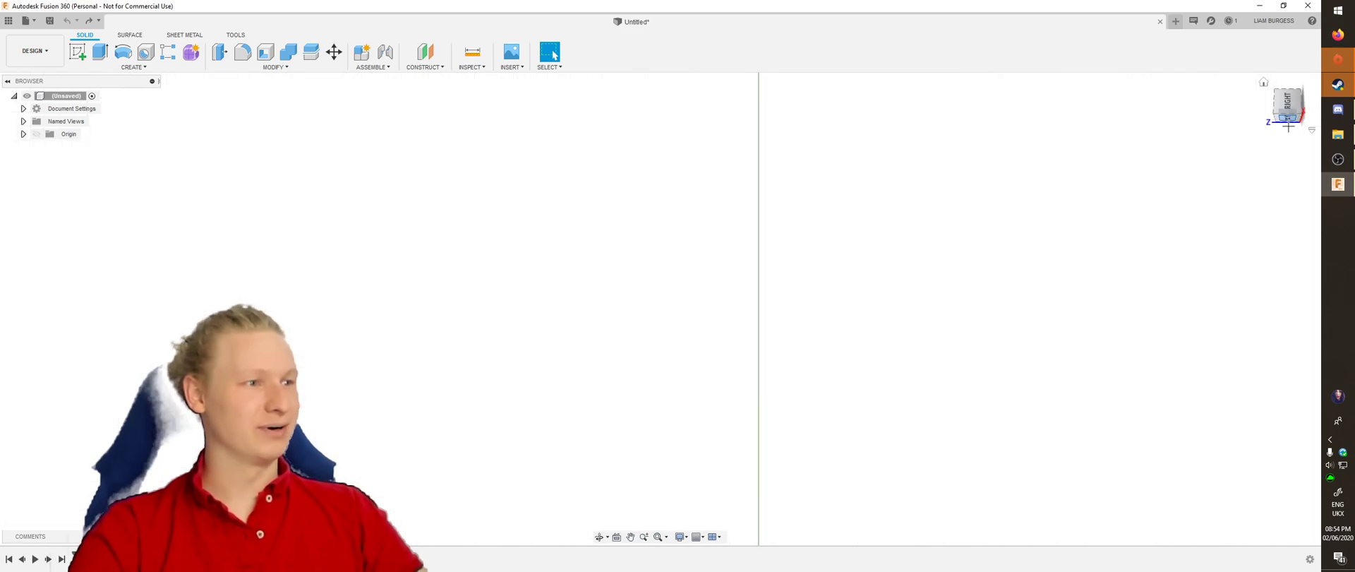
click(1289, 99)
click(1289, 98)
shift+middle_drag(1066, 194, 886, 191)
middle_drag(844, 292, 825, 201)
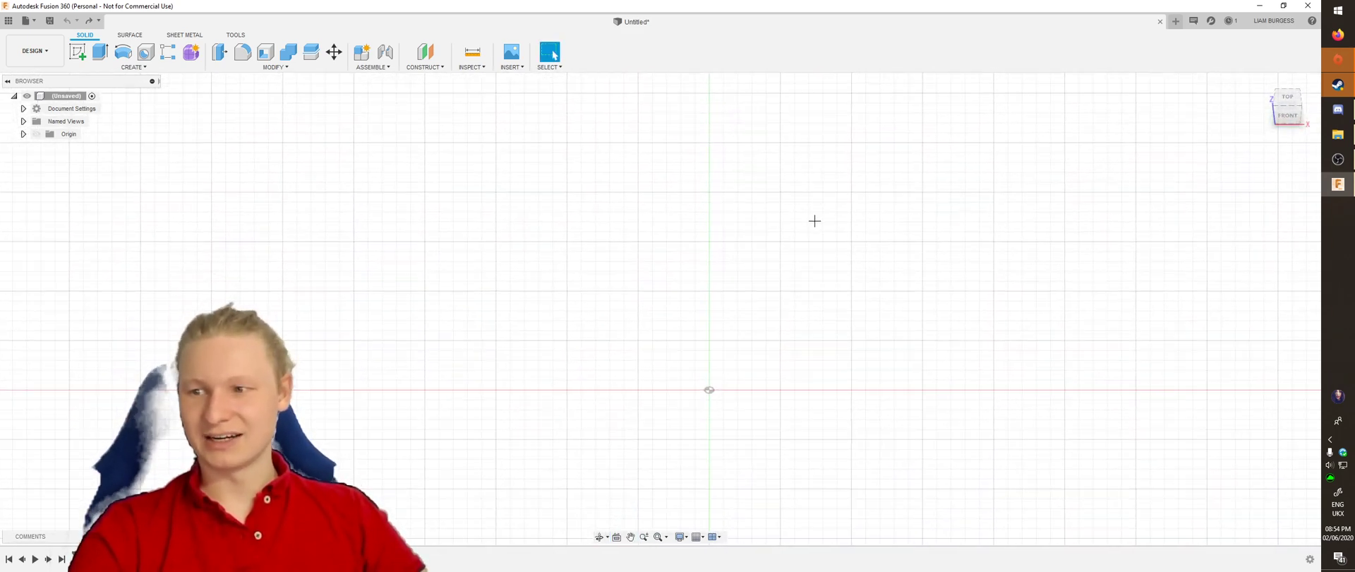
mouse_move(819, 268)
shift+middle_down()
mouse_move(841, 223)
mouse_move(854, 269)
mouse_move(828, 281)
shift+middle_up()
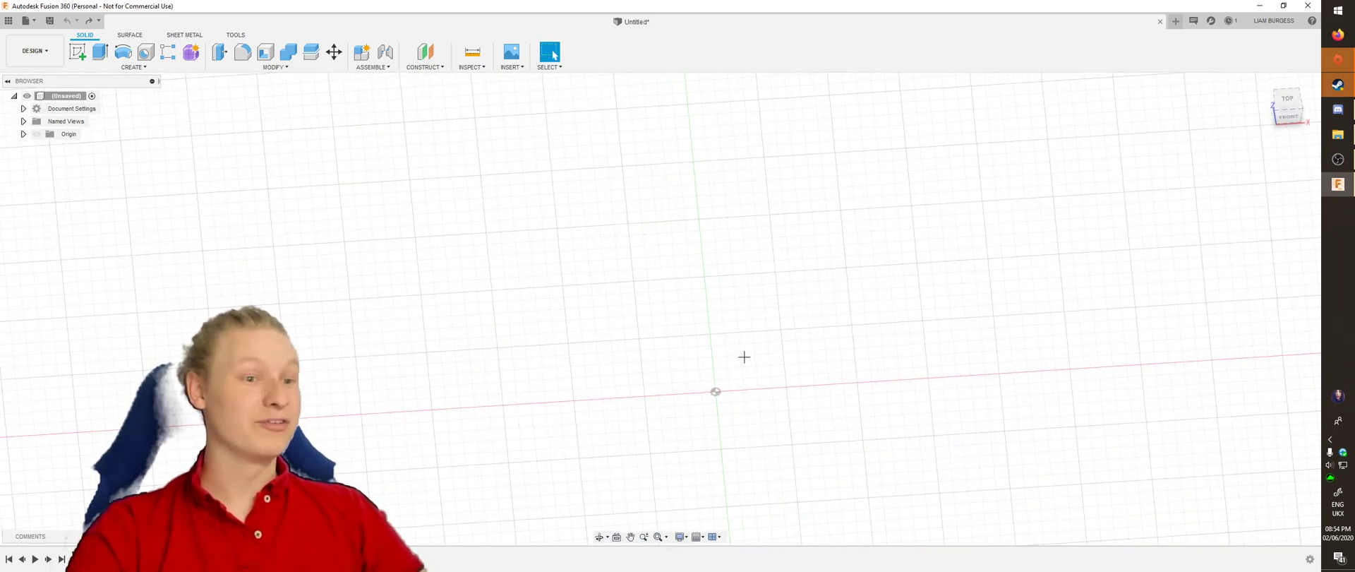
Sketch a 5 × 5 cm square with one corner at the origin on the horizontal XY plane and finish the sketch
key(r)
shift+middle_drag(773, 354, 766, 369)
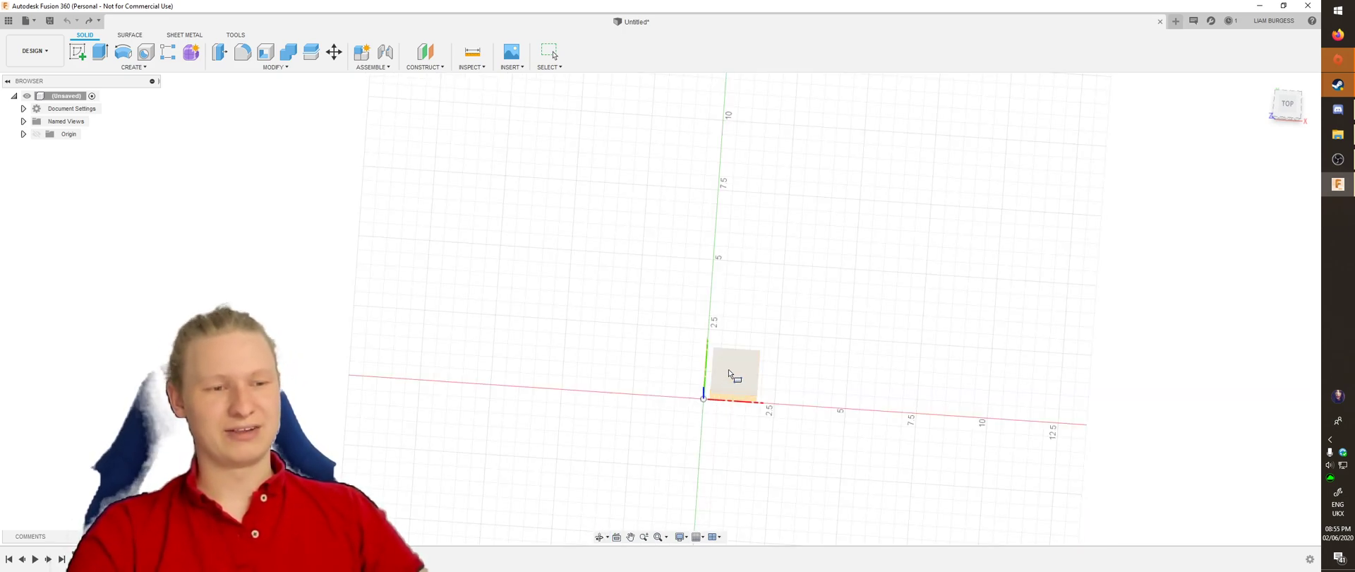
click(732, 374)
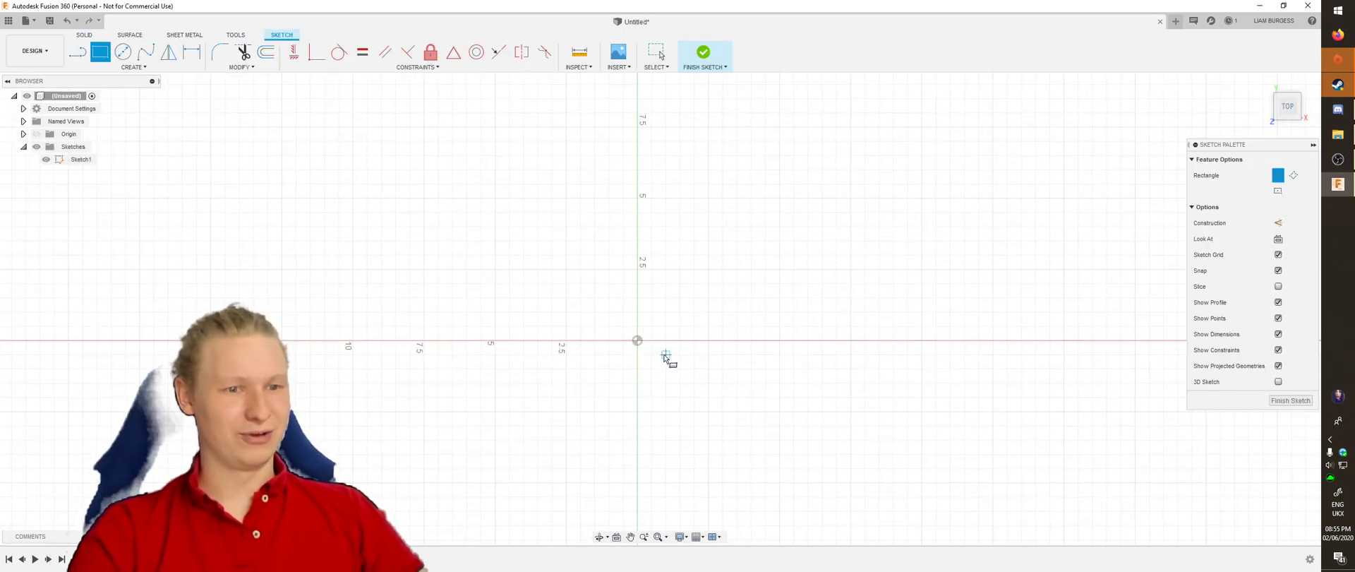
click(637, 341)
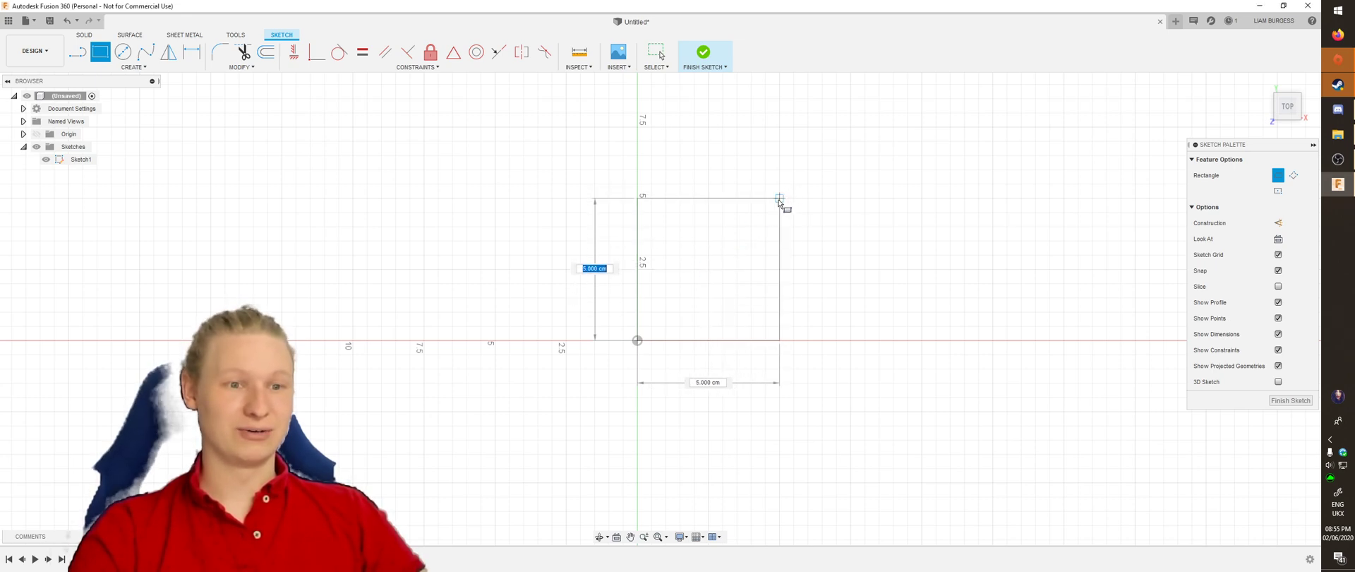
click(779, 200)
mouse_move(607, 365)
shift+middle_down()
mouse_move(622, 336)
mouse_move(796, 236)
shift+middle_up()
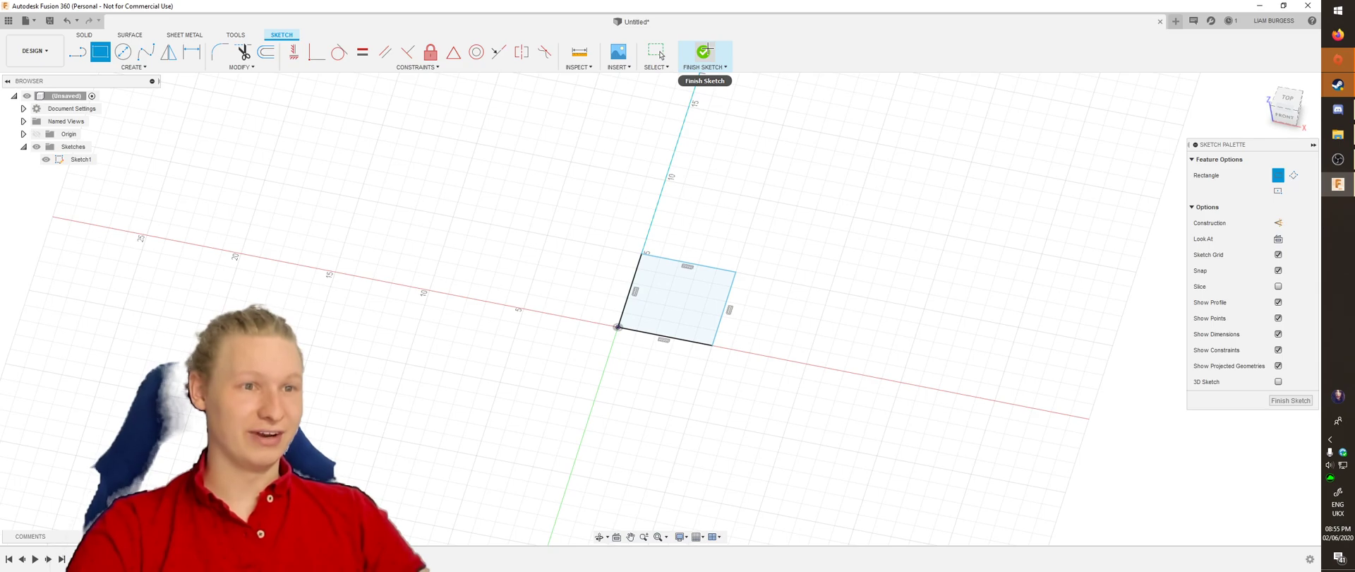
click(703, 51)
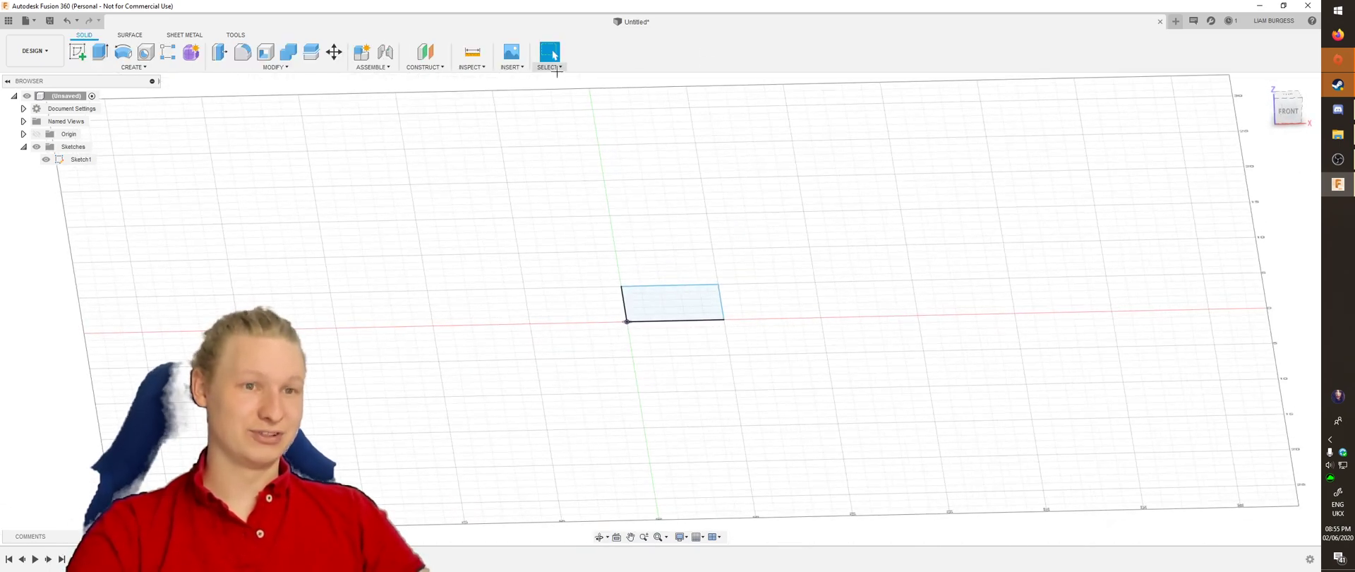
Extrude the square profile upward 5 cm as a new body with a 0 degree taper
shift+middle_drag(747, 271, 712, 294)
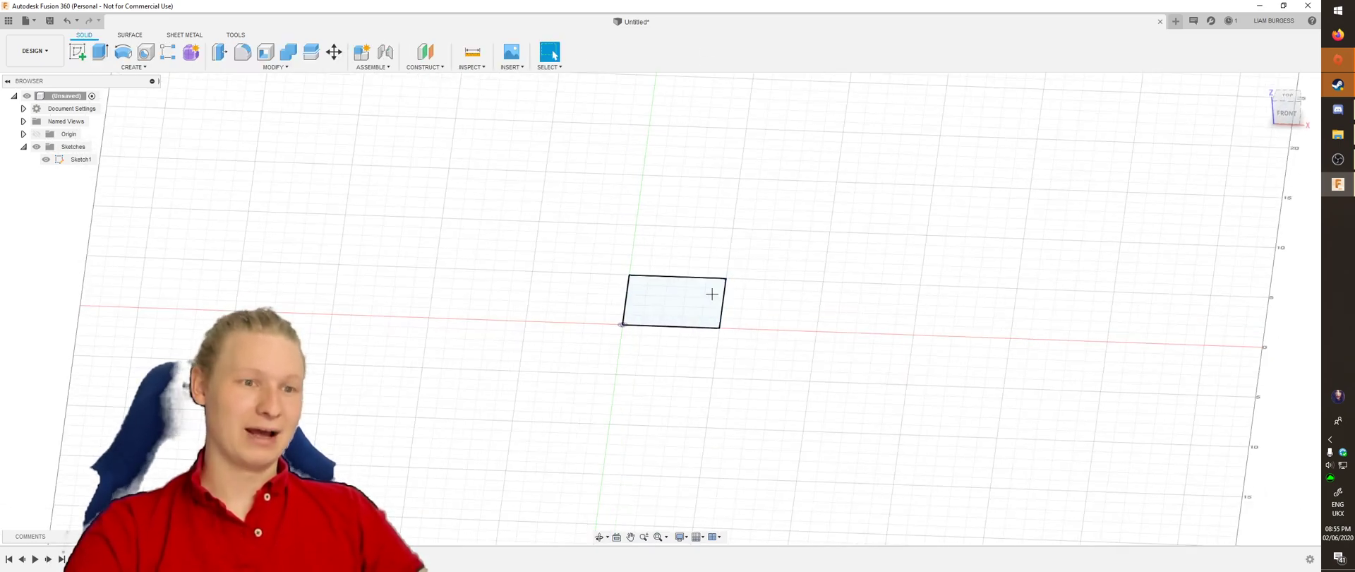
click(667, 299)
mouse_move(859, 284)
shift+middle_down()
mouse_move(748, 287)
mouse_move(765, 318)
mouse_move(842, 303)
shift+middle_up()
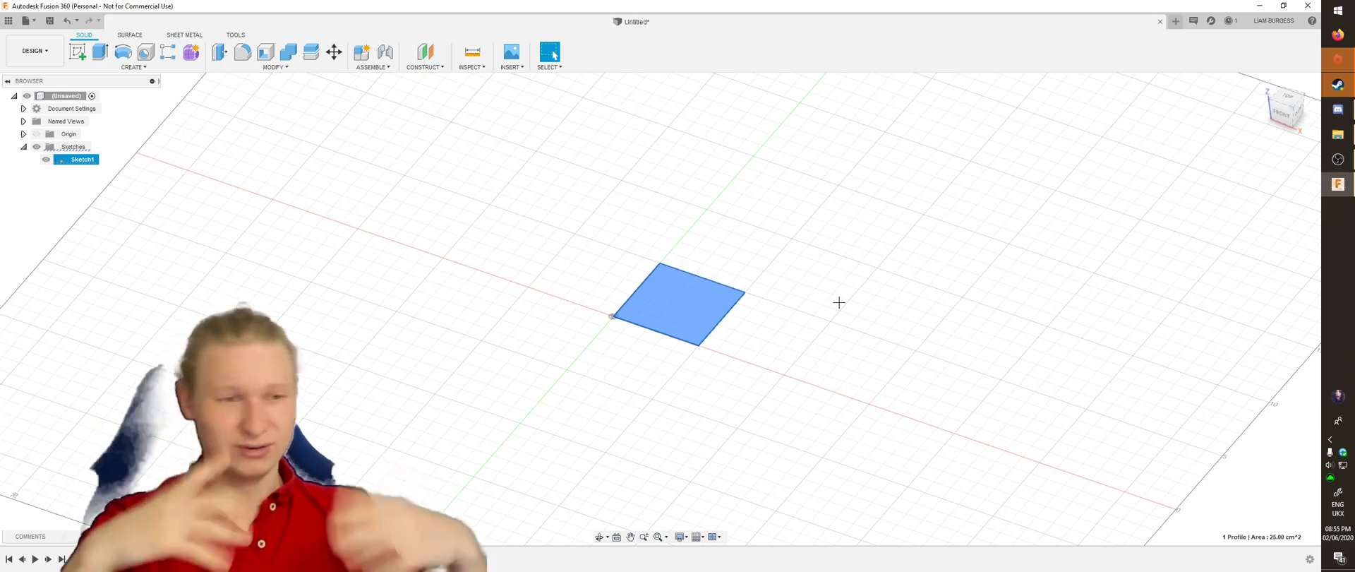
shift+middle_drag(890, 306, 890, 300)
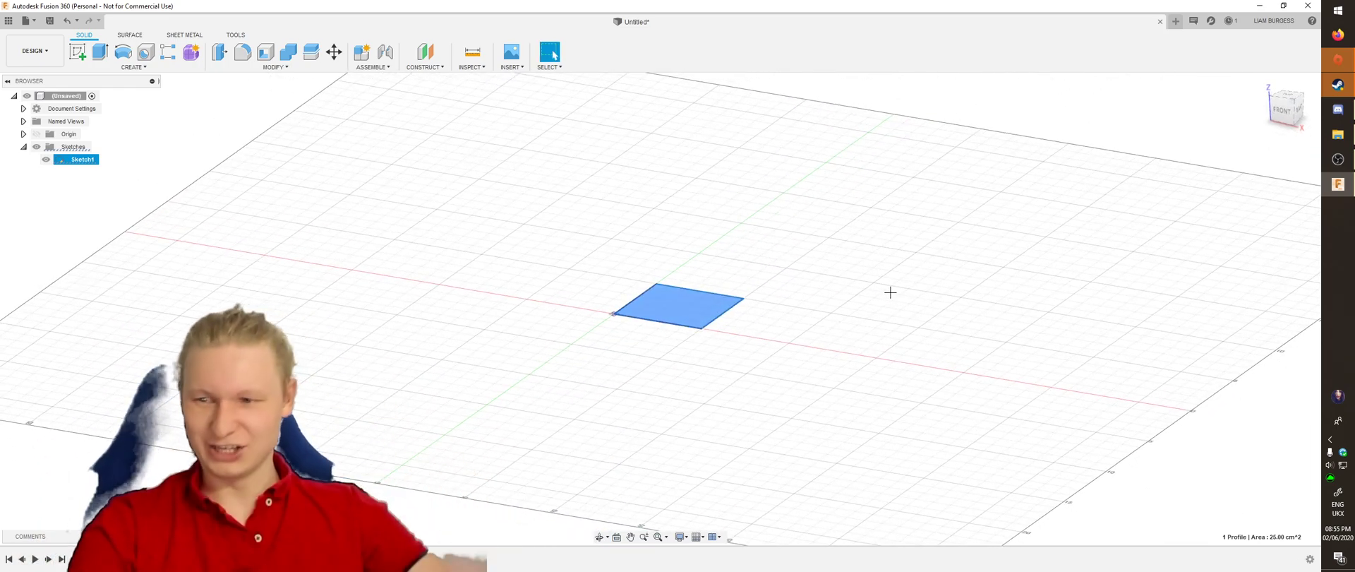
shift+middle_drag(937, 271, 830, 275)
key(e)
drag(677, 294, 677, 209)
mouse_move(676, 170)
mouse_down()
mouse_move(644, 172)
mouse_move(677, 169)
mouse_up()
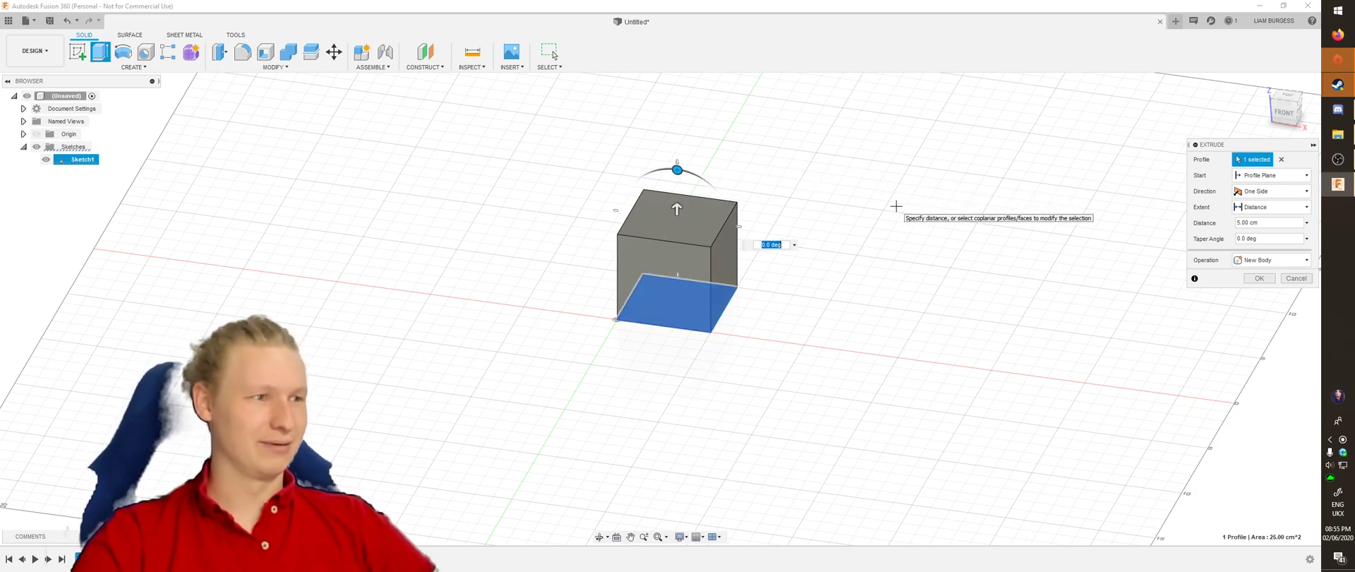
key(Return)
Examine the cube from above and below, highlighting its top face
shift+middle_drag(674, 196, 647, 223)
shift+middle_drag(771, 227, 626, 173)
click(669, 213)
shift+middle_drag(798, 188, 813, 209)
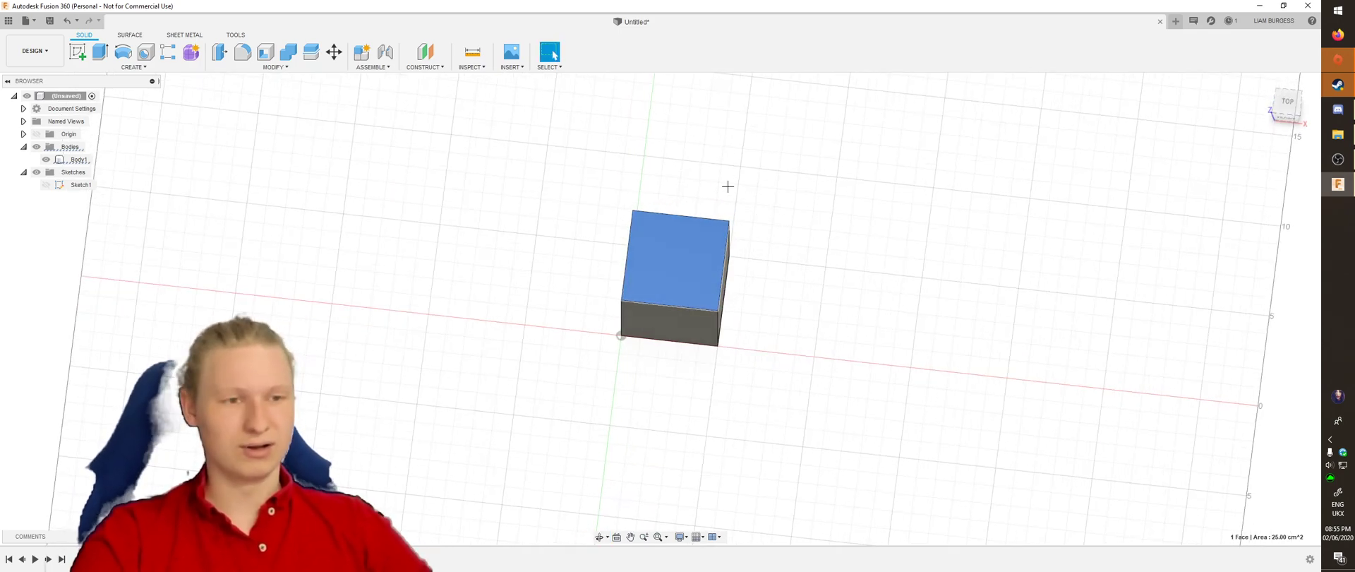
shift+middle_drag(754, 272, 815, 237)
shift+middle_drag(813, 307, 795, 240)
click(902, 302)
Try sketching a small circle at the middle of the cube's bottom face, and undo it
click(680, 312)
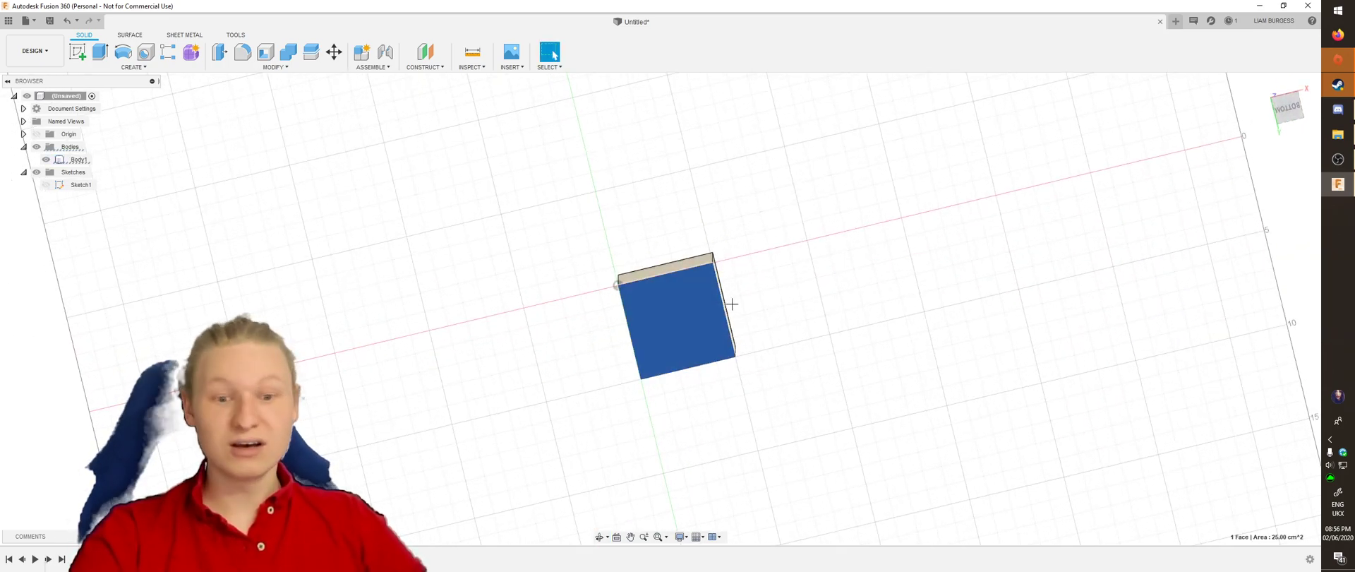
shift+middle_drag(765, 290, 698, 319)
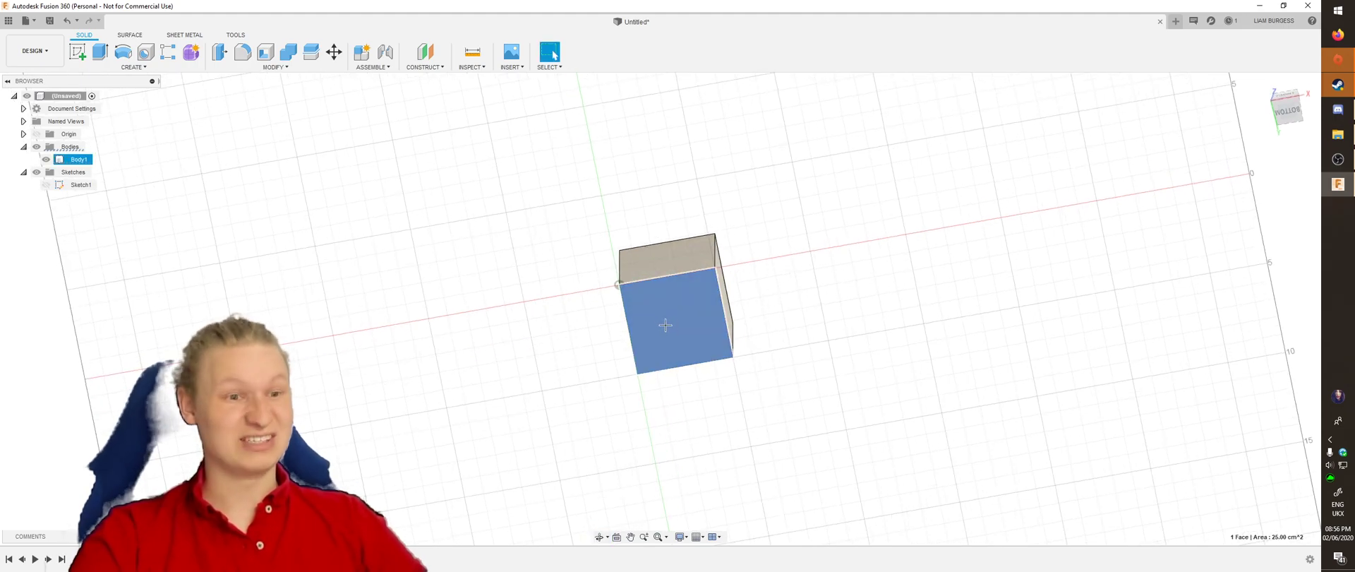
key(c)
click(673, 311)
click(689, 311)
shift+middle_drag(759, 305, 809, 322)
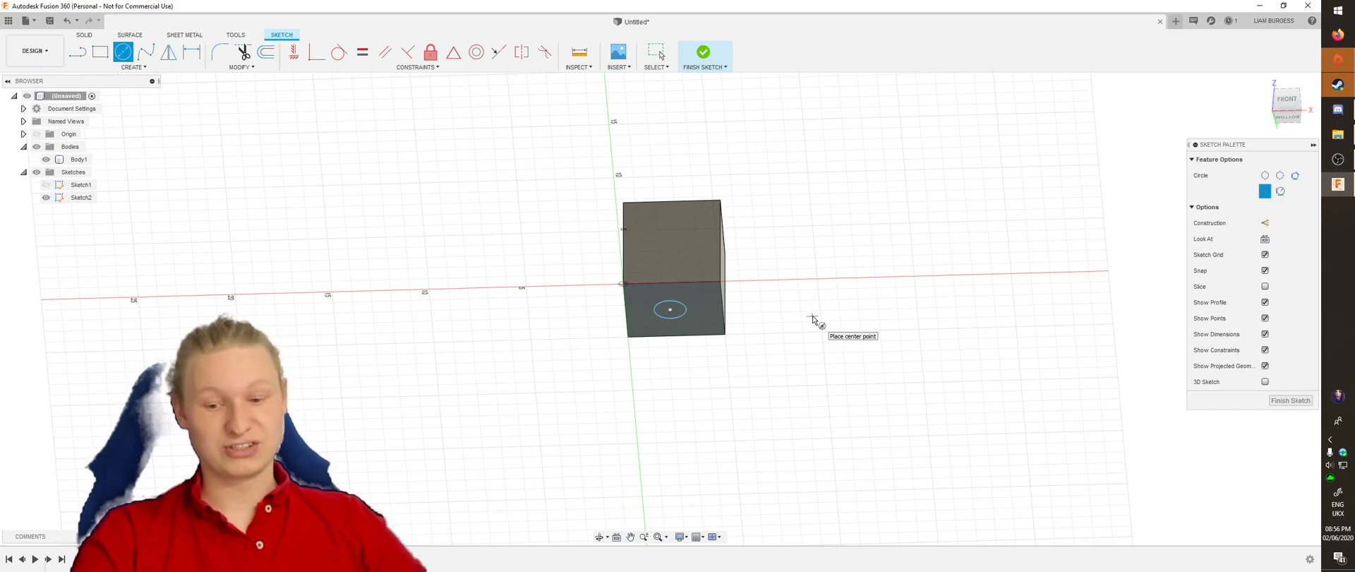
key(Escape)
key(ctrl+z)
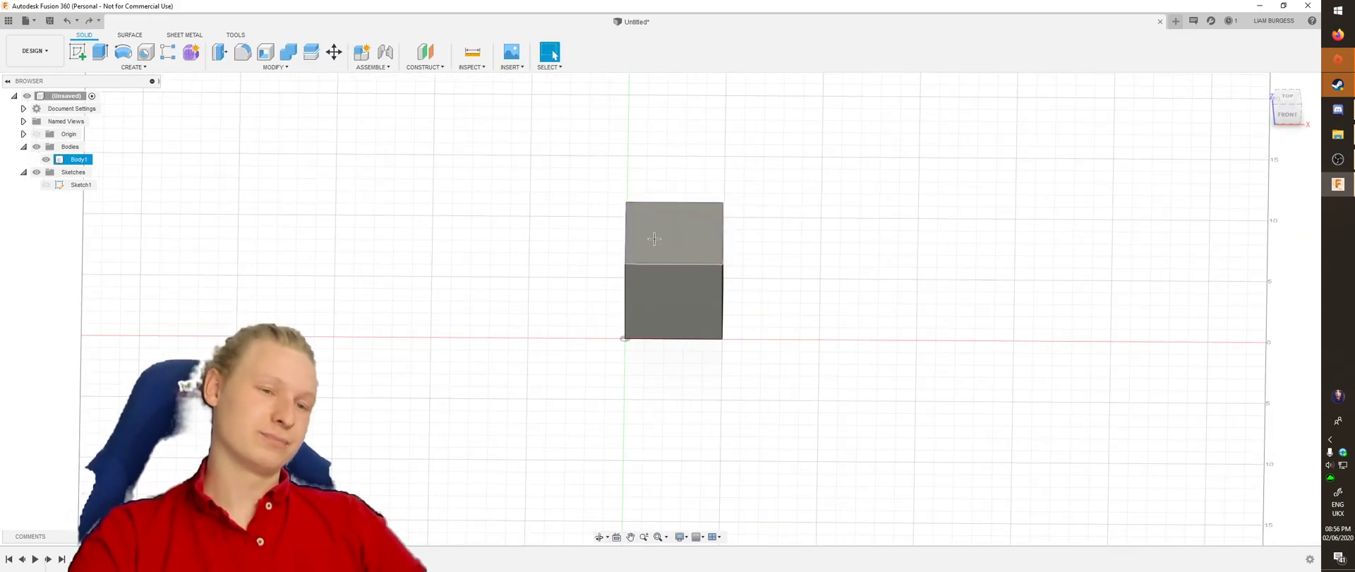
Open a new sketch on the cube's top face and undo it
shift+middle_drag(731, 225, 978, 225)
click(689, 216)
click(722, 227)
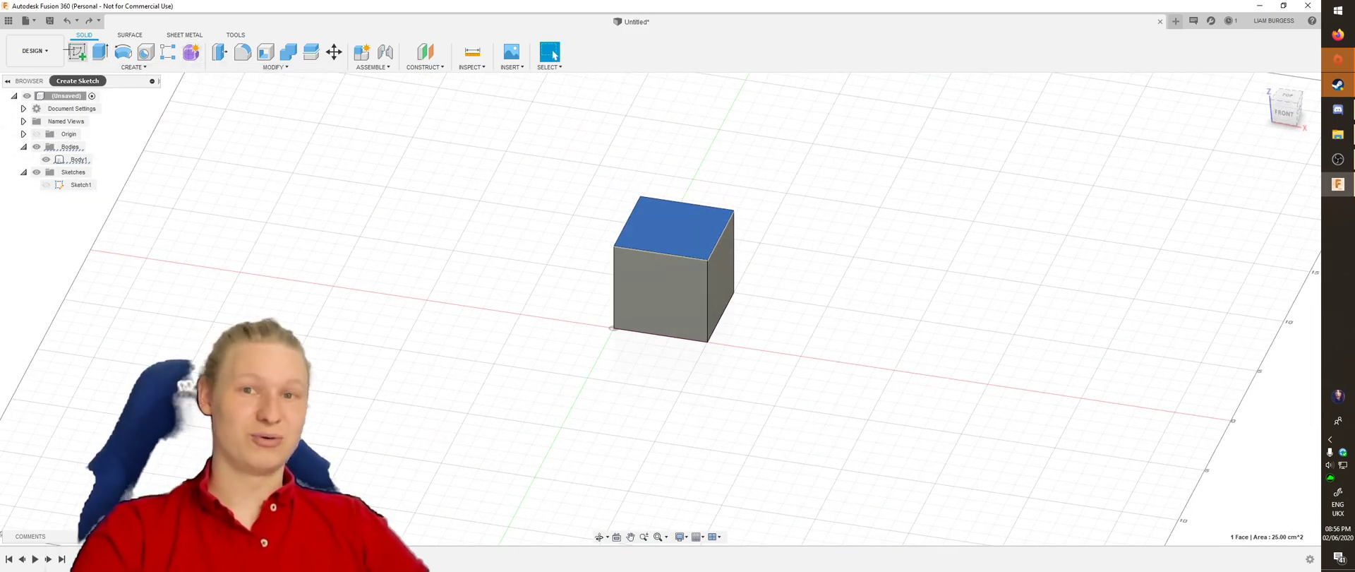
click(69, 50)
mouse_move(595, 215)
shift+middle_down()
mouse_move(580, 154)
mouse_move(593, 151)
mouse_move(597, 186)
mouse_move(633, 237)
shift+middle_up()
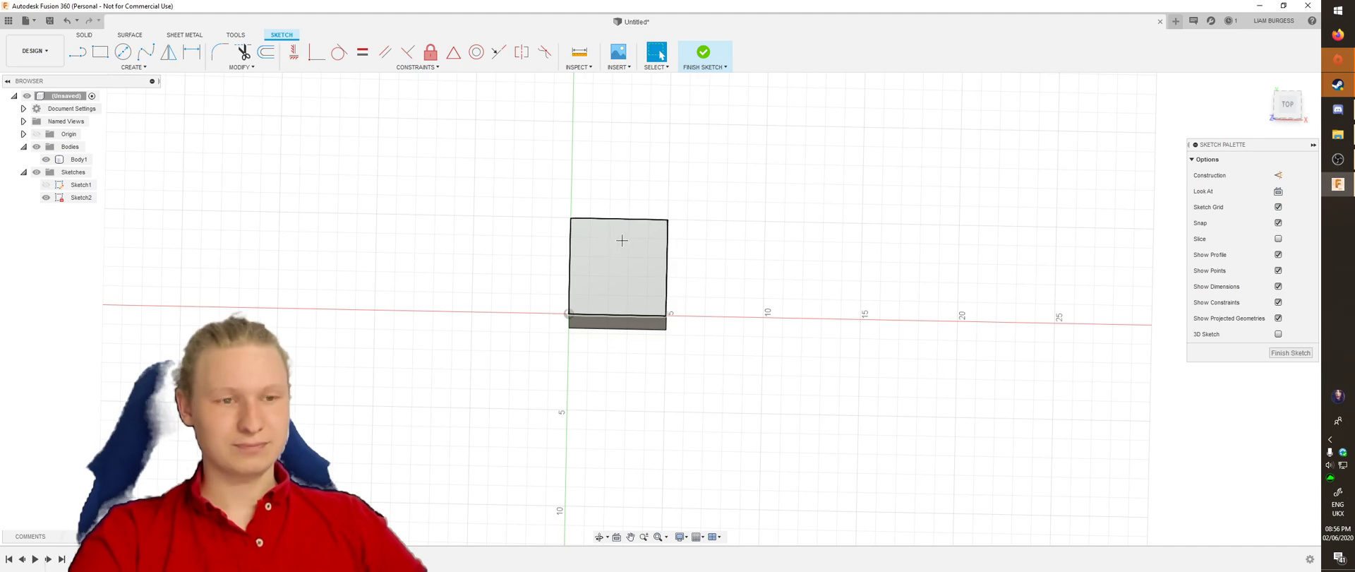
key(ctrl+z)
Try sketching a circle beside the cube on the ground plane, and undo it
shift+middle_drag(708, 271, 714, 233)
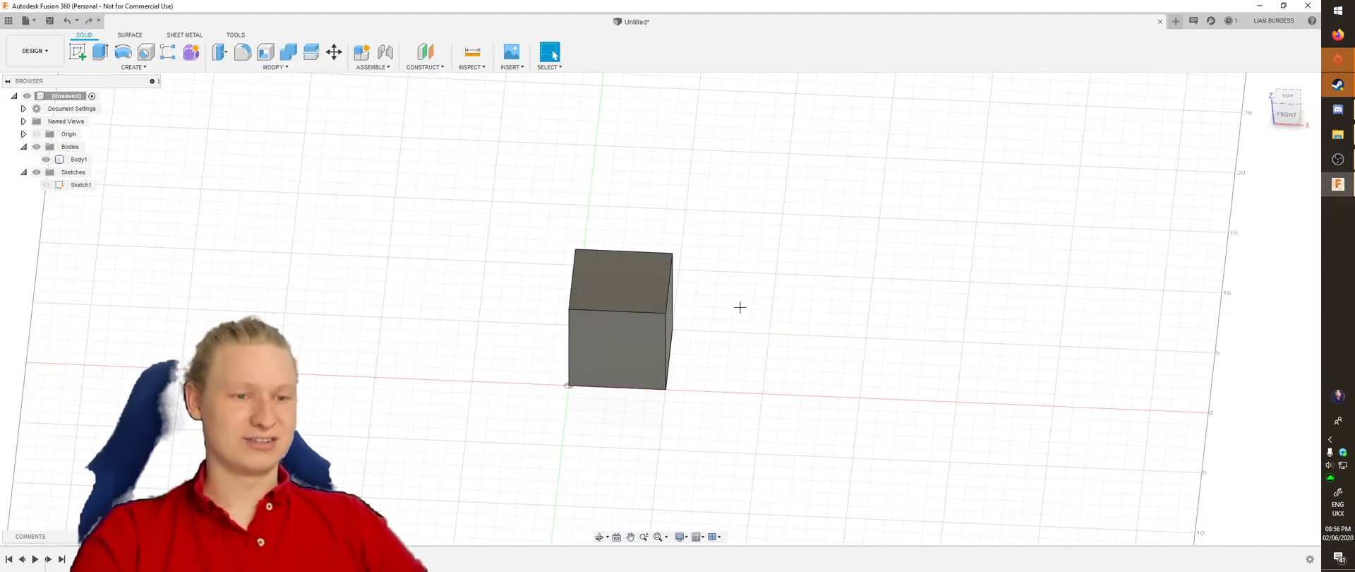
key(c)
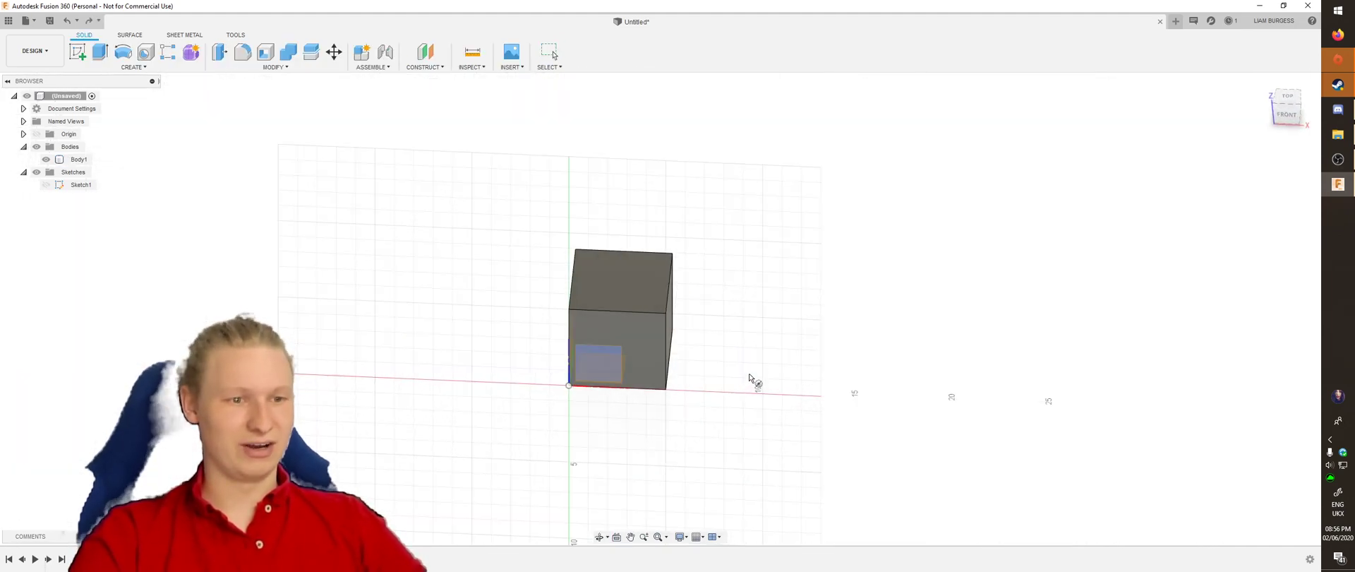
shift+middle_drag(687, 381, 617, 374)
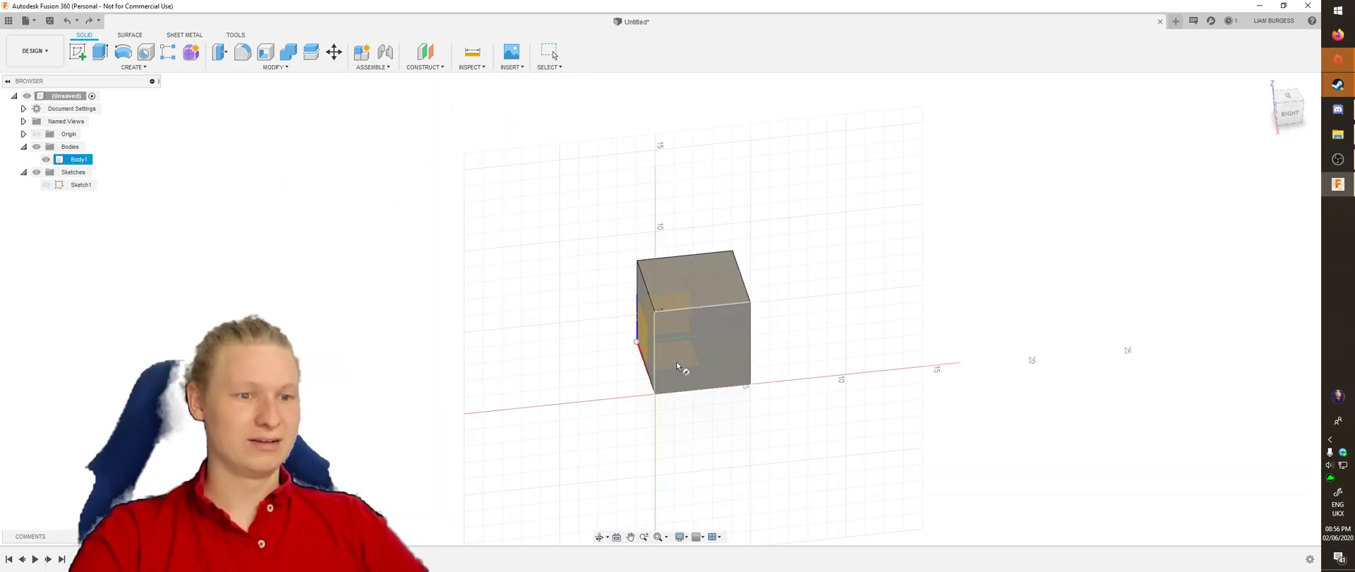
click(676, 365)
mouse_move(732, 415)
shift+middle_down()
mouse_move(759, 342)
mouse_move(726, 446)
shift+middle_up()
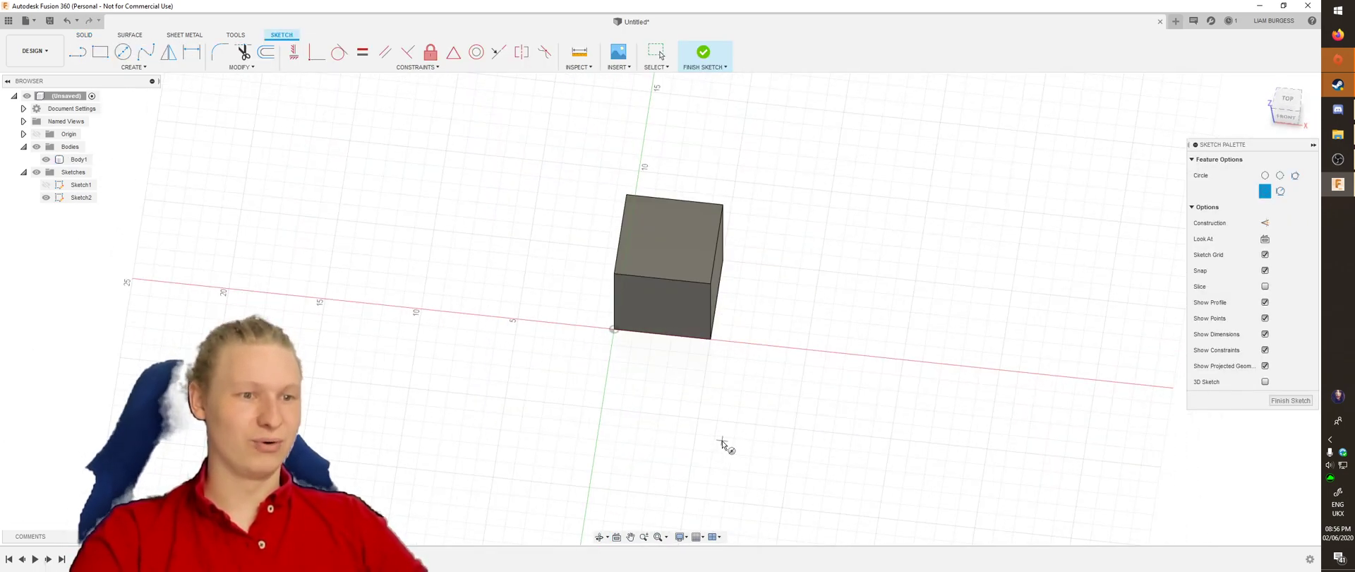
click(801, 304)
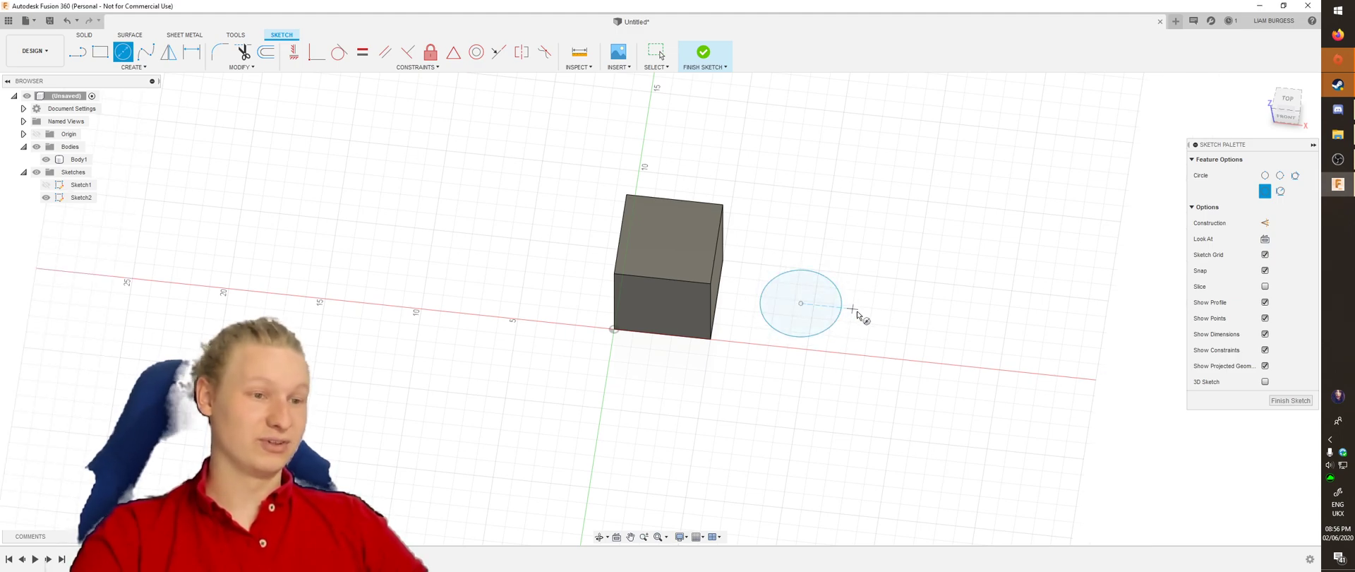
shift+middle_drag(889, 304, 887, 286)
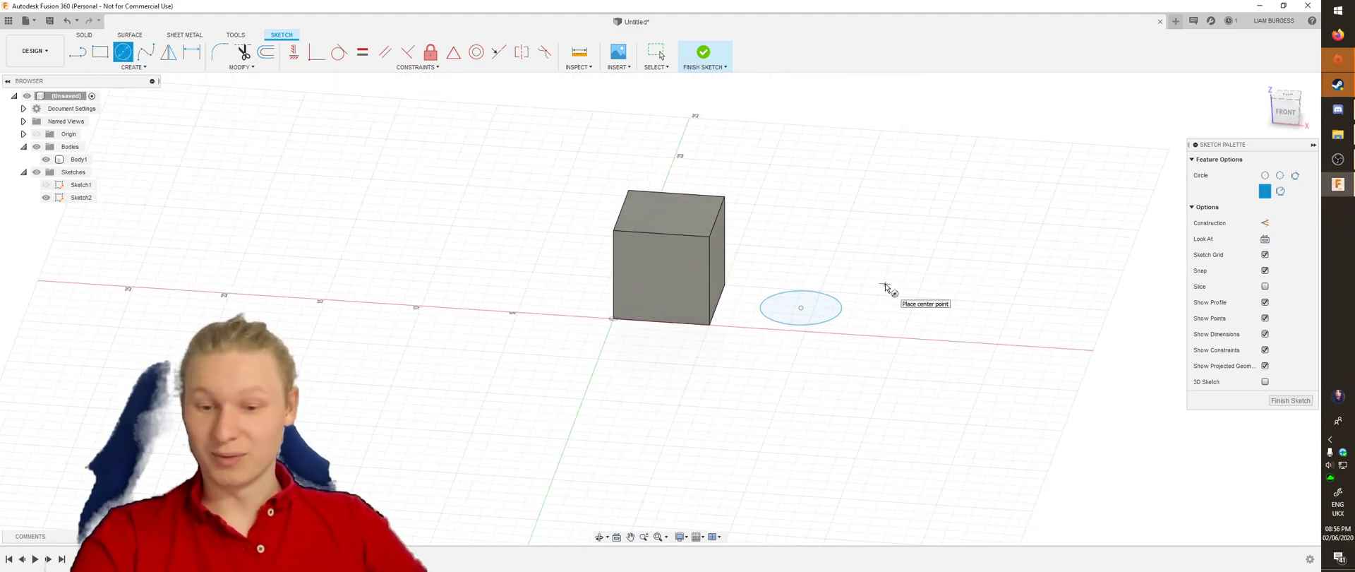
key(Escape)
key(ctrl+z)
Start a circle sketch on the cube's top face and finish the sketch without drawing anything
click(693, 211)
shift+middle_drag(882, 197, 883, 201)
key(c)
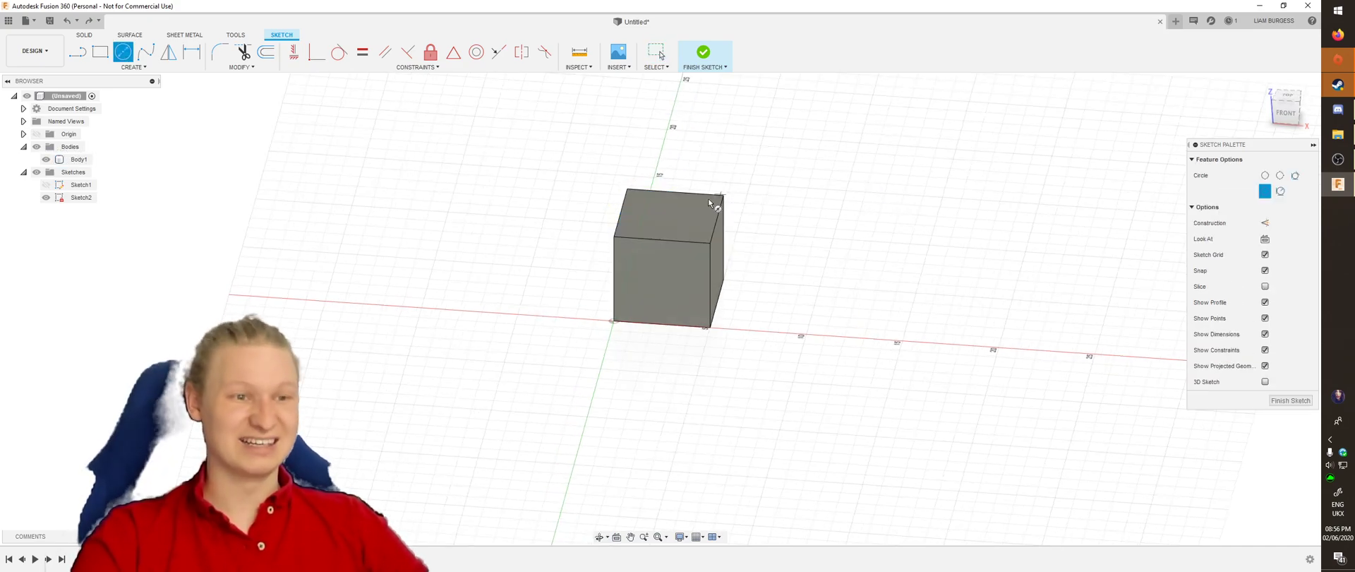
click(704, 52)
Open a new sketch on the cube's top face and draw a 2.5 cm square from the face's corner to its centre
shift+middle_drag(705, 197, 700, 205)
click(654, 234)
mouse_move(864, 237)
shift+middle_down()
mouse_move(878, 211)
mouse_move(791, 210)
mouse_move(720, 266)
mouse_move(720, 218)
mouse_move(713, 238)
shift+middle_up()
key(c)
shift+middle_drag(614, 302, 615, 312)
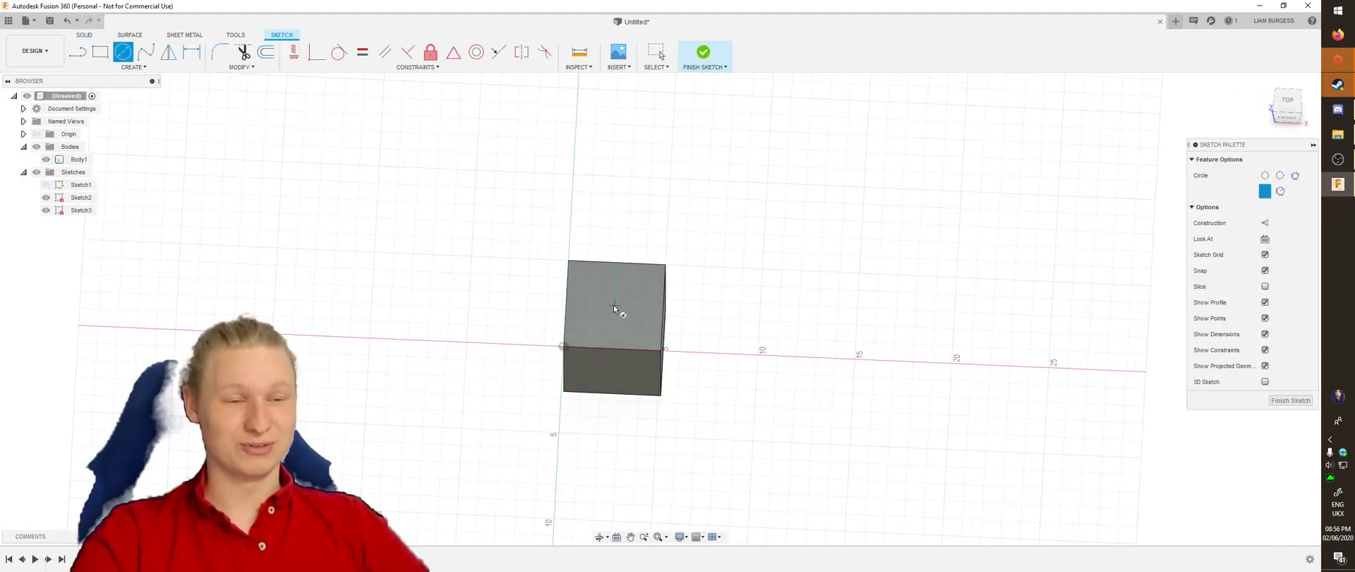
click(624, 304)
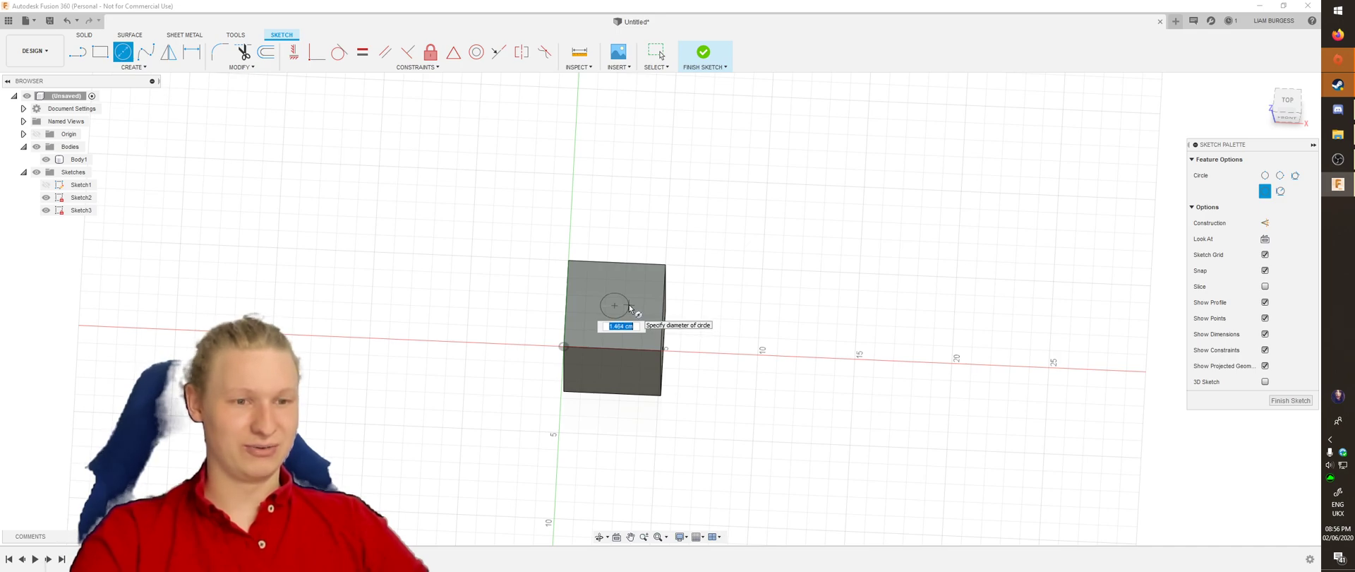
key(Escape)
key(r)
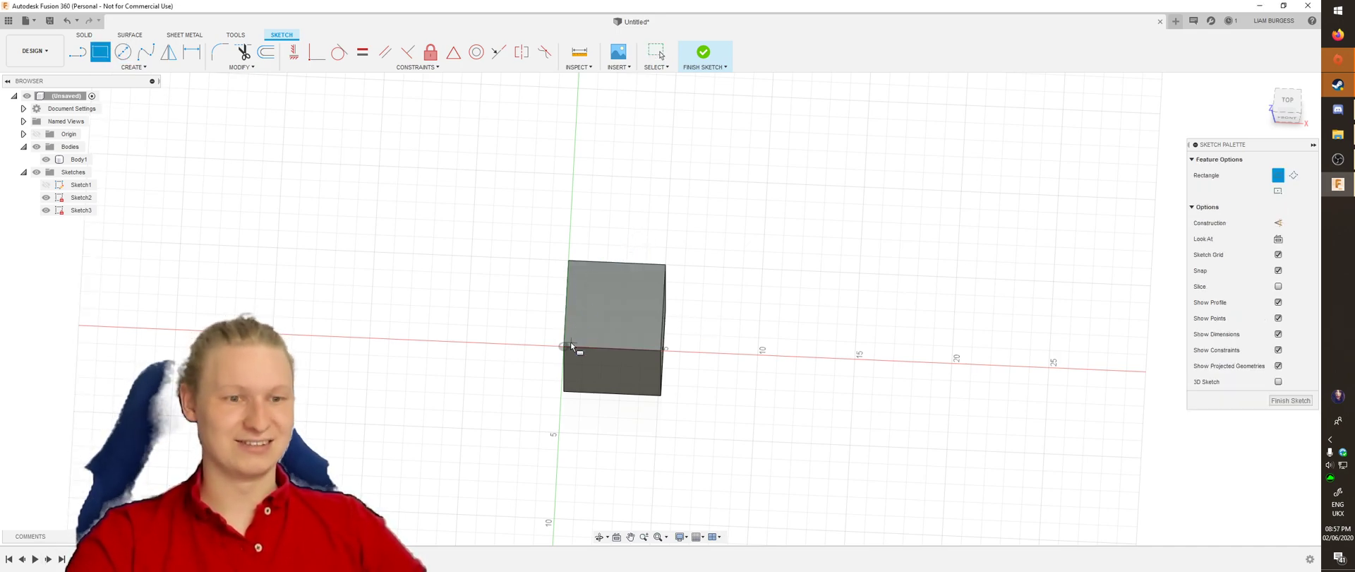
click(564, 347)
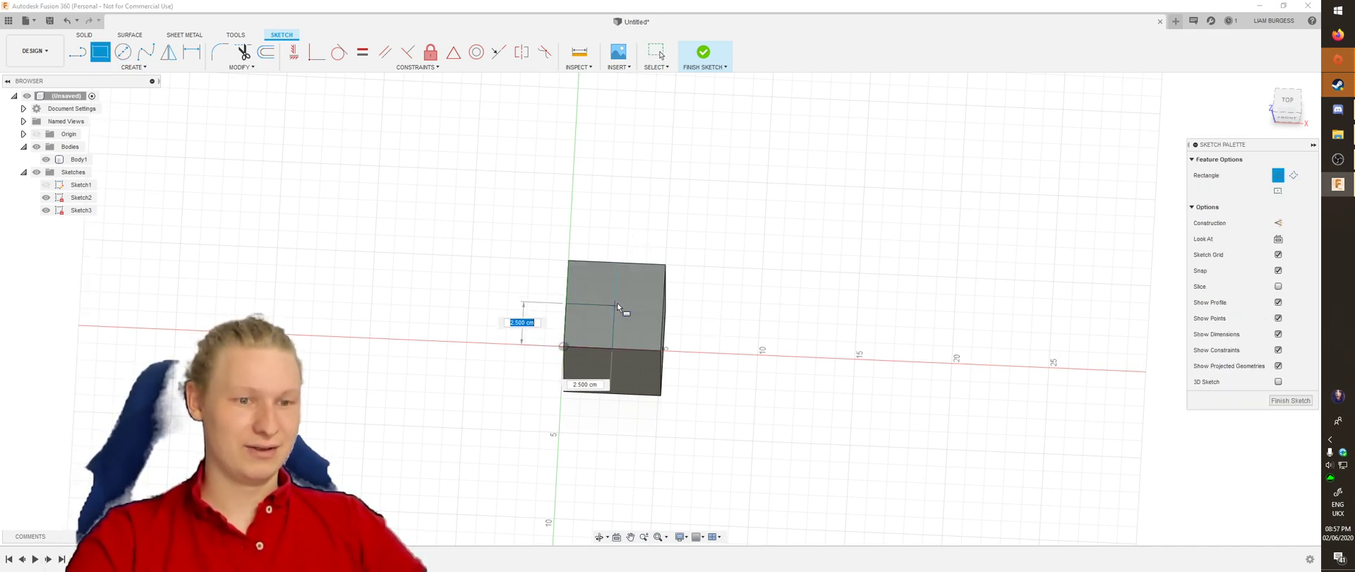
click(619, 303)
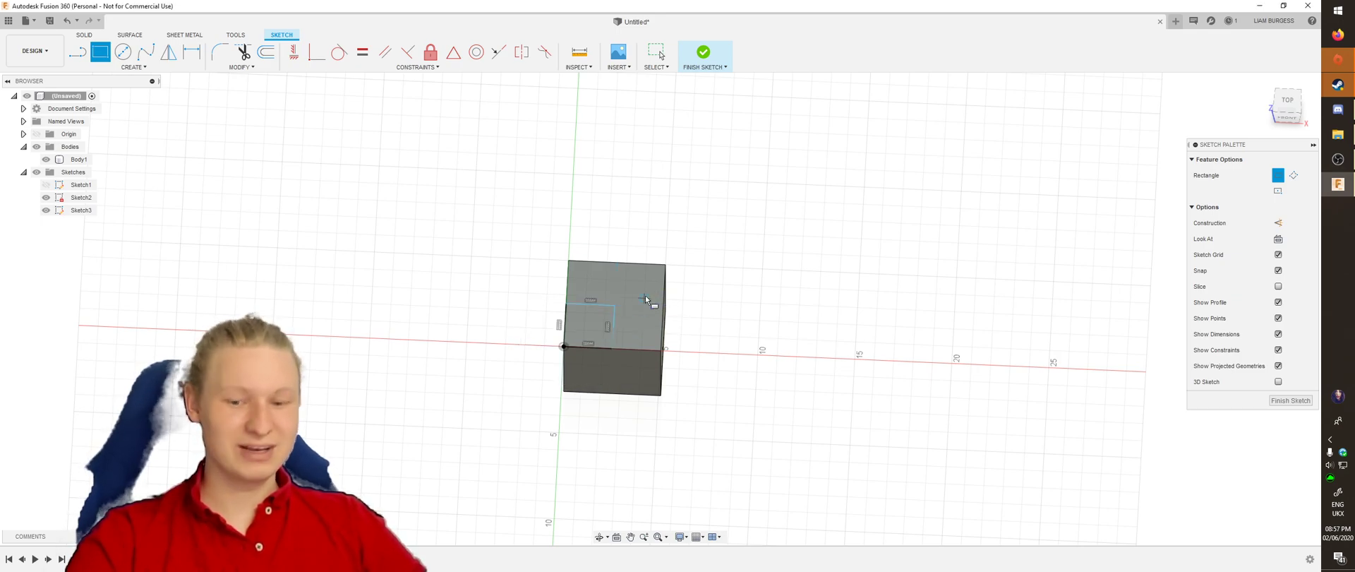
Draw a circle about 0.71 cm in radius centred on the square's corner at the face centre, and finish the sketch
key(c)
click(618, 304)
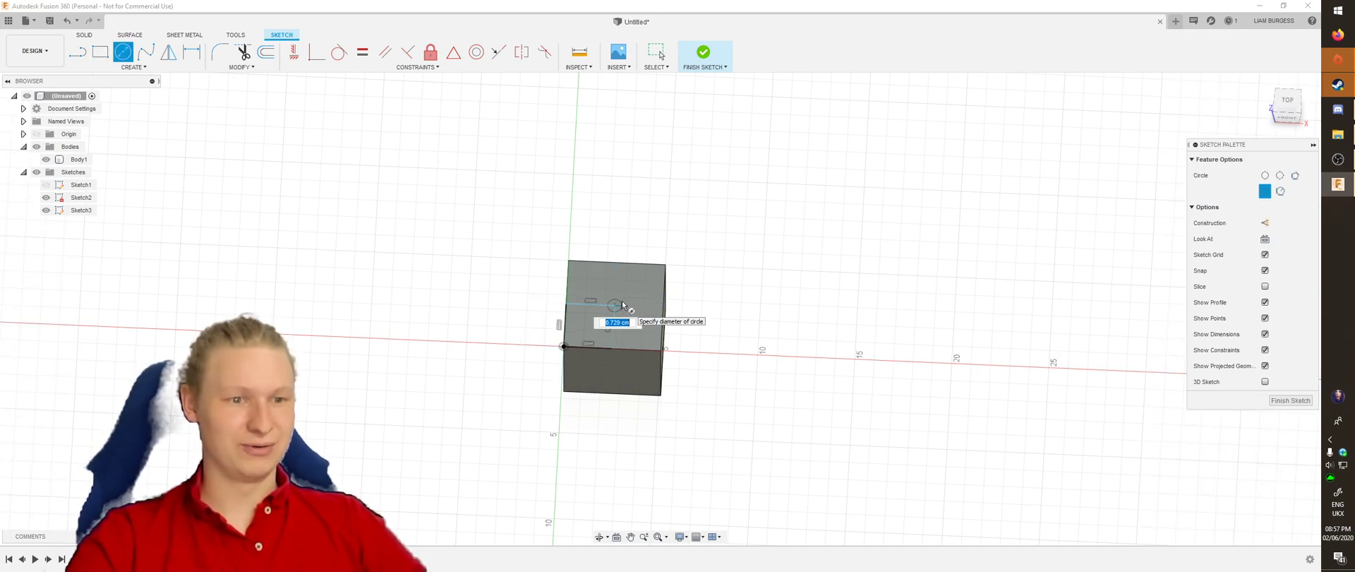
click(628, 301)
mouse_move(716, 289)
shift+middle_down()
mouse_move(711, 230)
mouse_move(702, 299)
shift+middle_up()
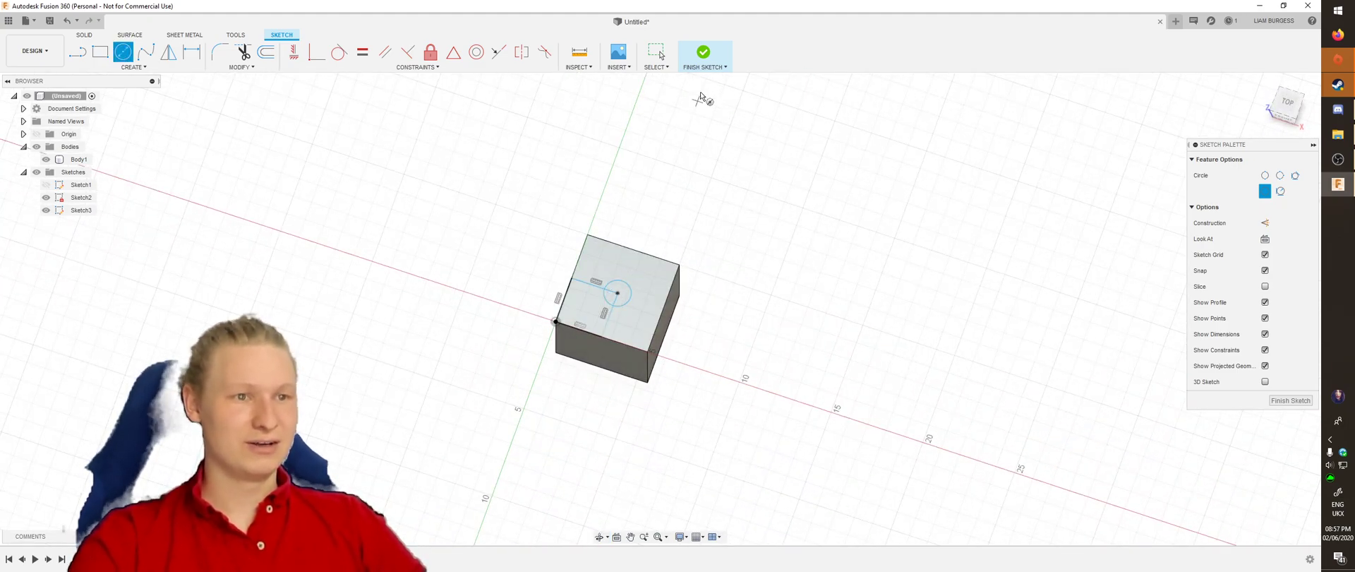
click(703, 53)
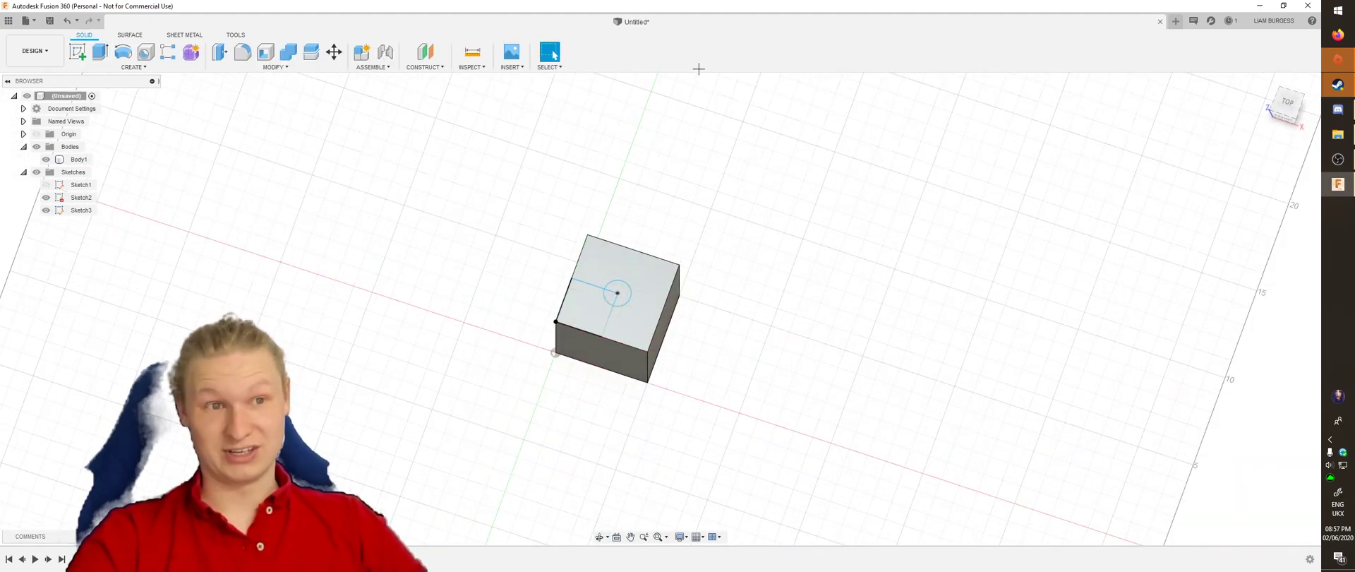
Cut both circle profiles about 0.30 cm down into the cube with a tapered wall
scroll(617, 297, up, 4)
click(601, 289)
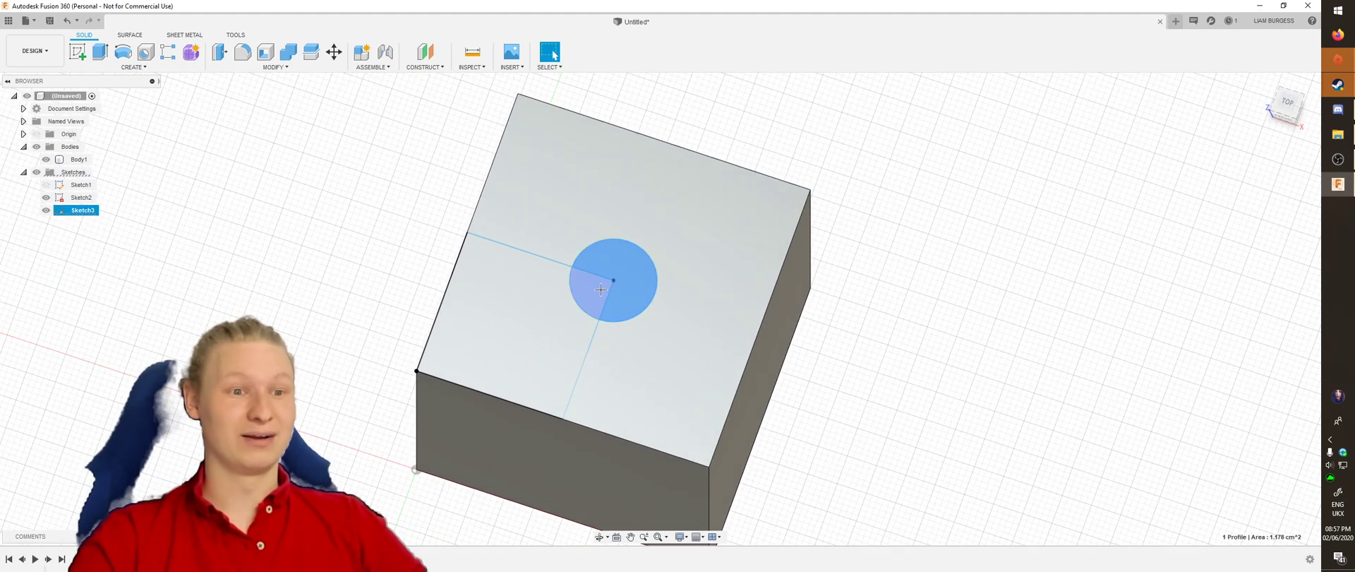
shift+middle_drag(771, 301, 689, 285)
key(e)
mouse_move(583, 308)
mouse_down()
mouse_move(584, 338)
mouse_move(585, 297)
mouse_up()
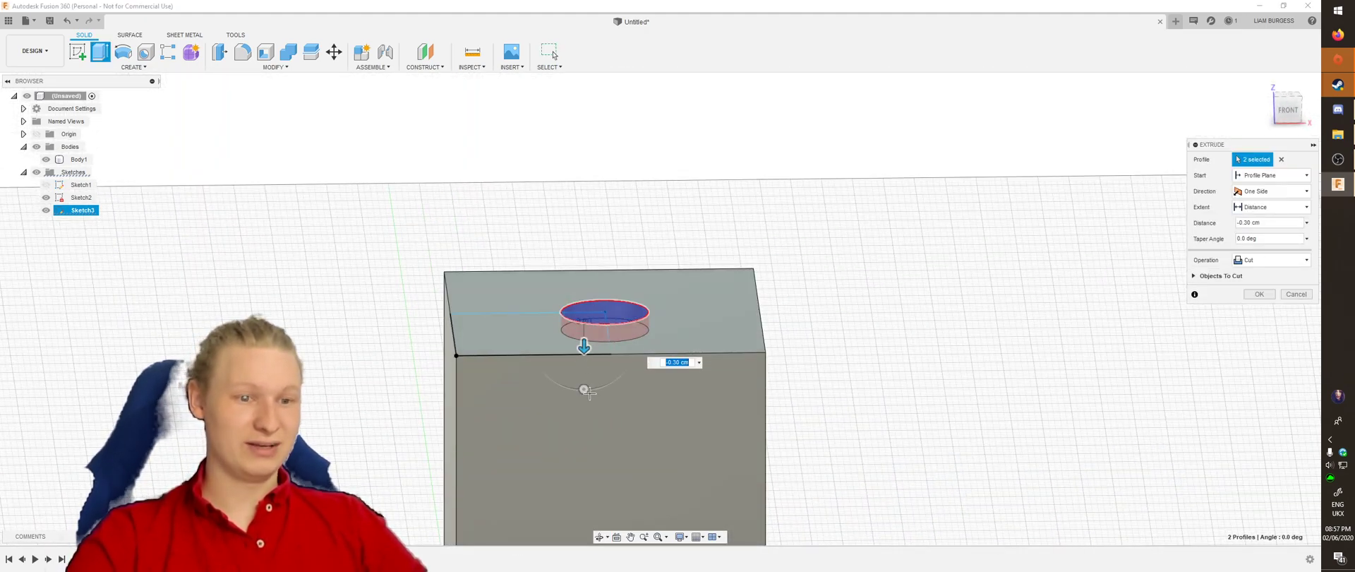
drag(585, 389, 539, 396)
key(Return)
Fillet the bottom edge of the tapered recess to round it into a bowl shape
shift+middle_drag(826, 301, 615, 302)
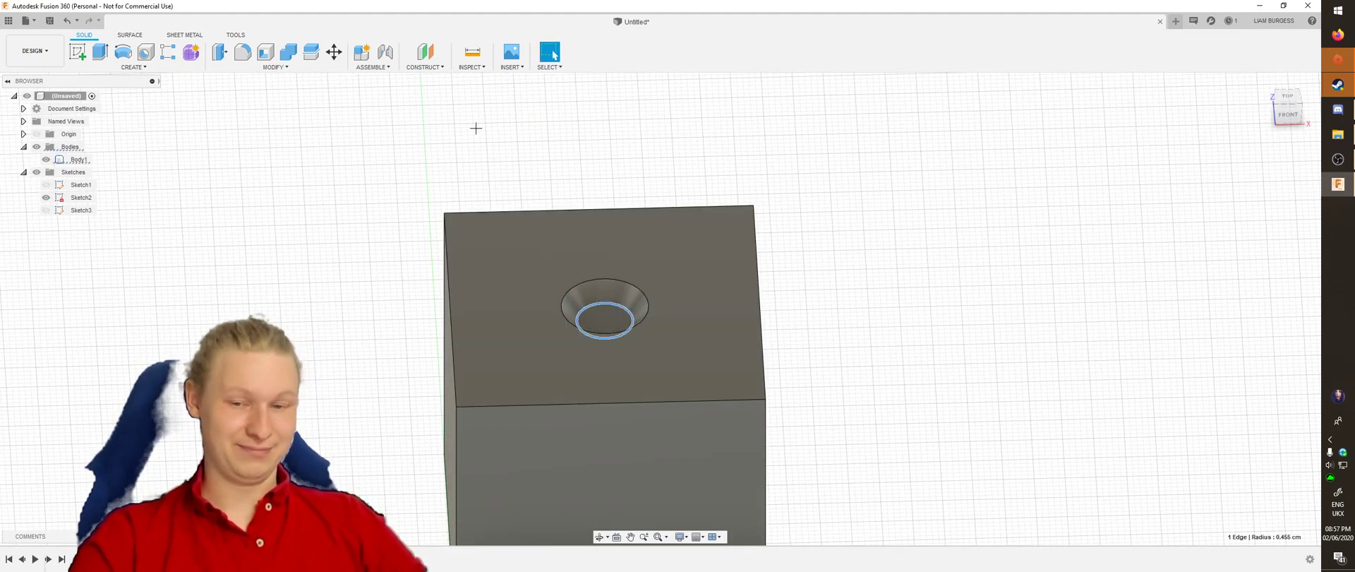
click(296, 67)
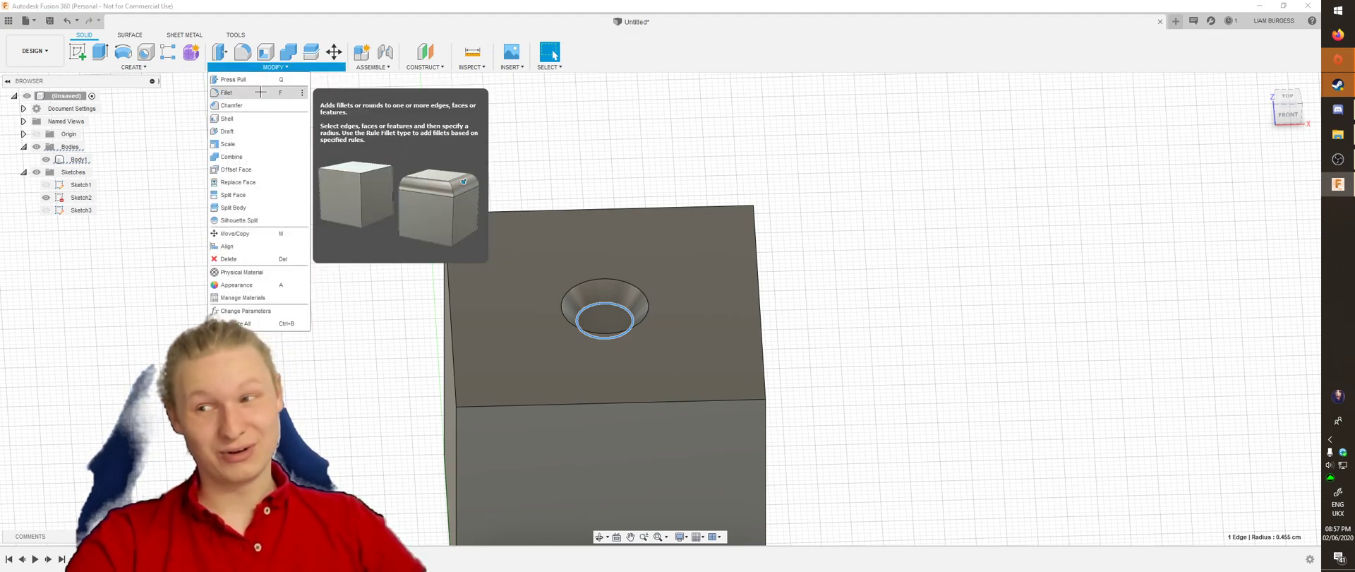
click(260, 92)
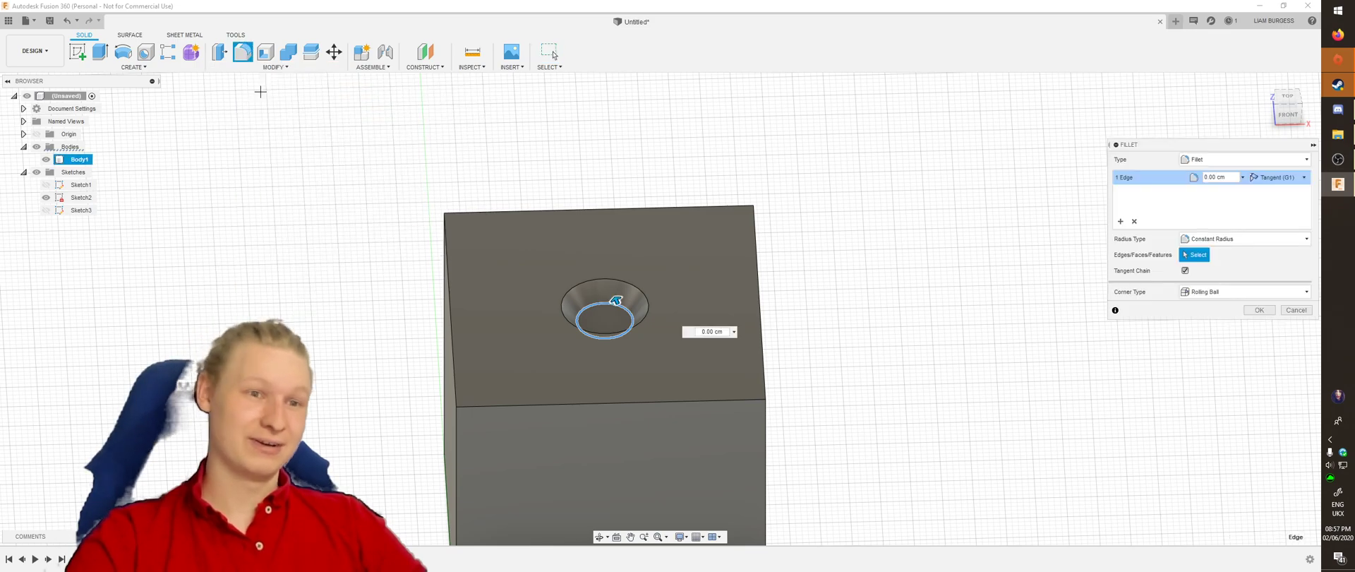
drag(619, 300, 618, 298)
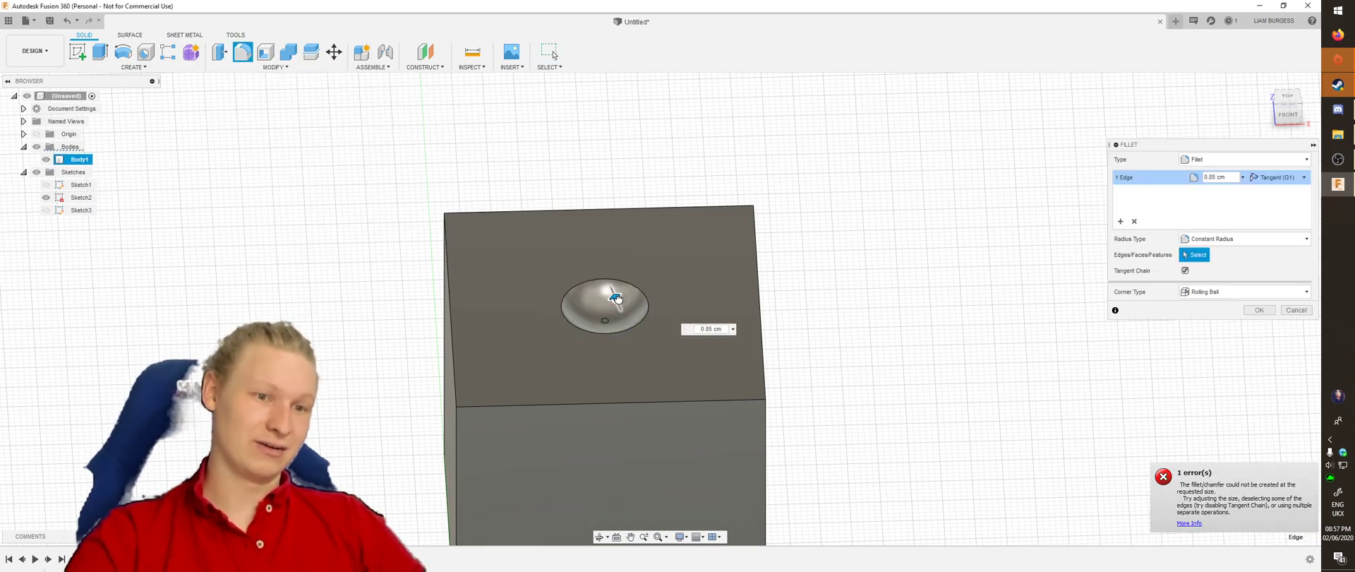
mouse_move(696, 282)
shift+middle_down()
mouse_move(785, 231)
mouse_move(758, 254)
mouse_move(786, 273)
mouse_move(673, 208)
mouse_move(660, 274)
mouse_move(681, 277)
shift+middle_up()
key(Escape)
scroll(659, 273, up, 5)
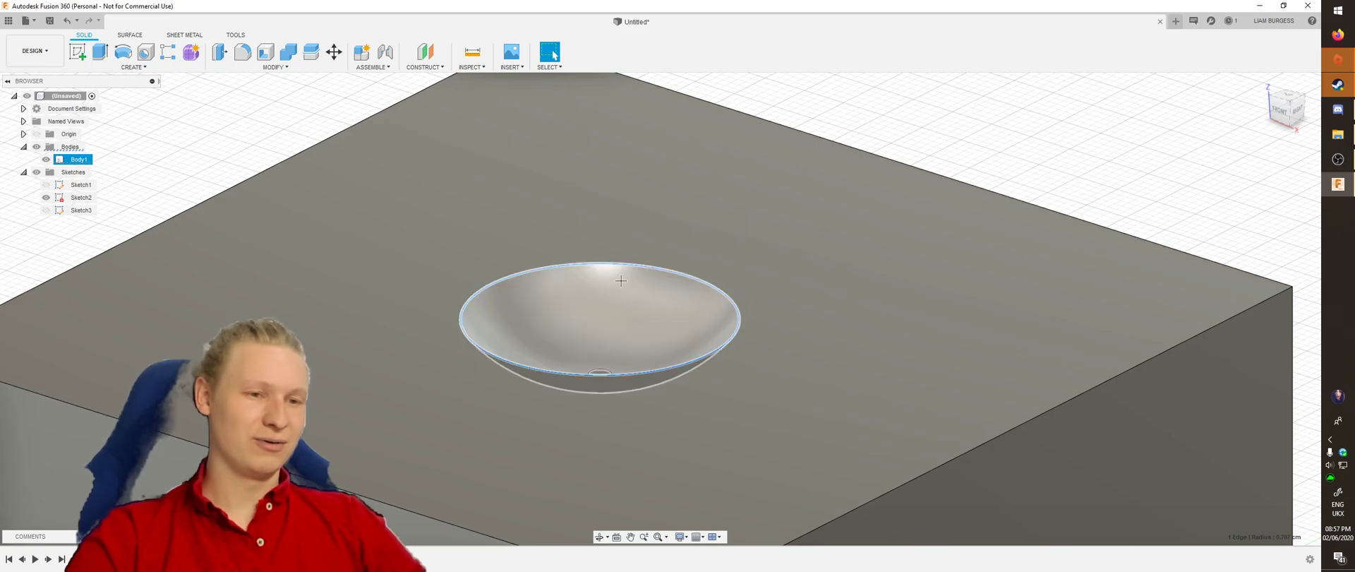
Undo the recess fillet and the tapered cut, returning to the circle's open sketch
key(ctrl+z)
key(ctrl+z)
key(ctrl+z)
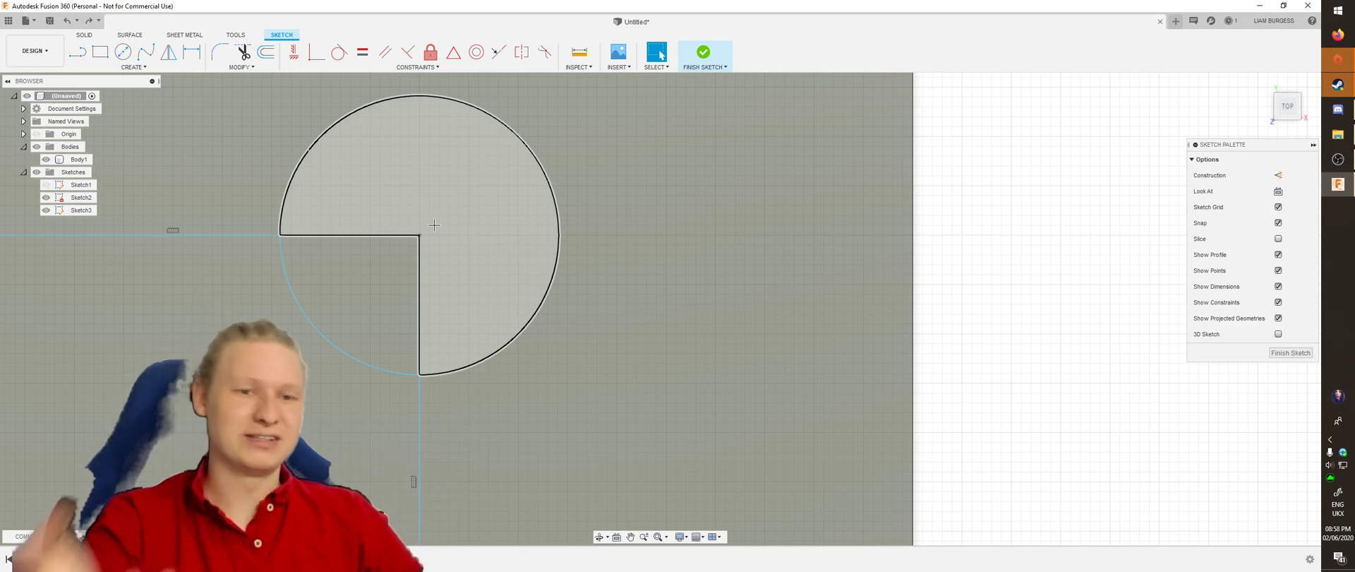
Measure the circle's profile and arc in the sketch
shift+middle_drag(521, 255, 518, 231)
click(463, 230)
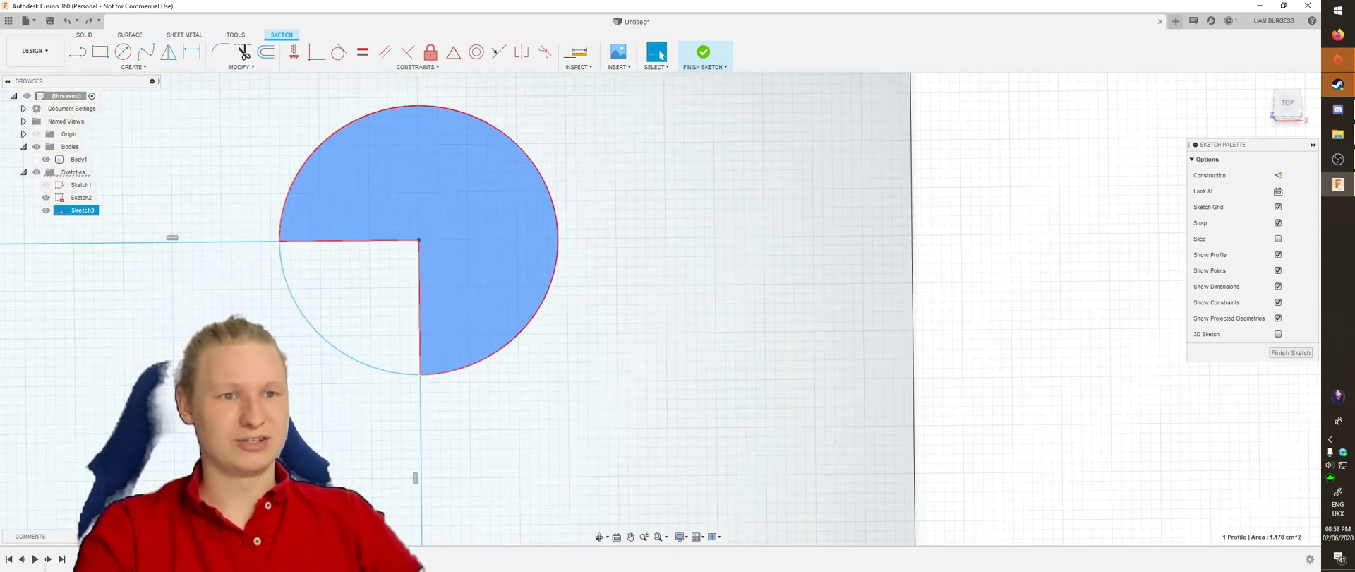
key(i)
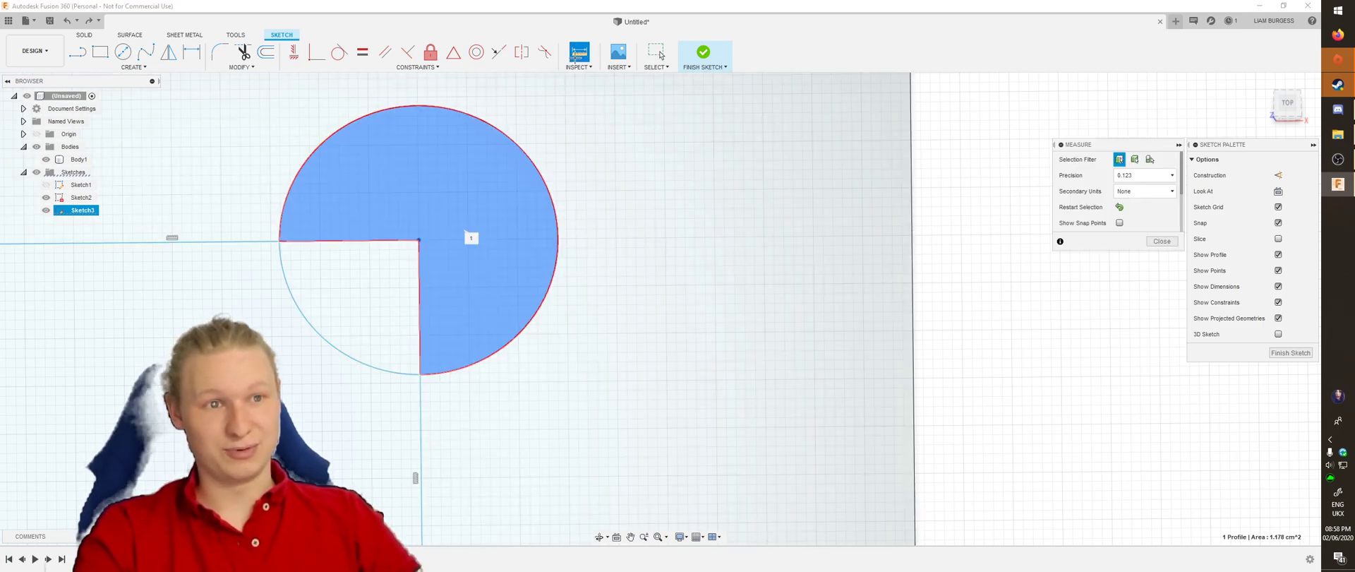
click(324, 142)
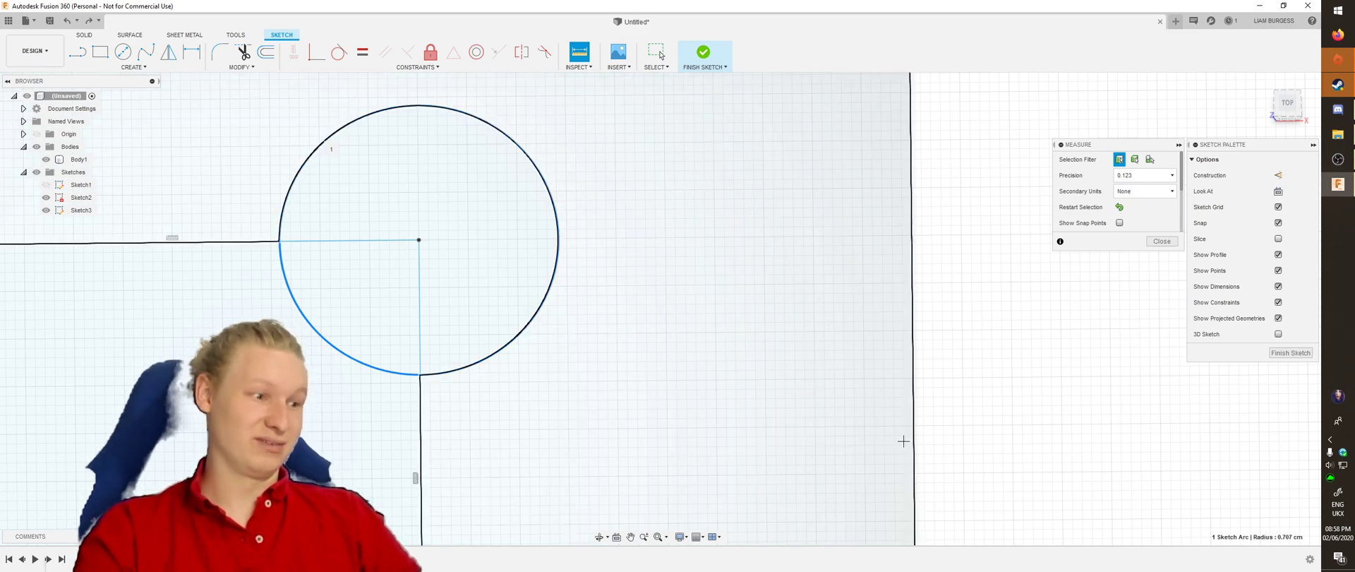
shift+middle_drag(590, 405, 501, 276)
Finish the sketch and cut both circle profiles 0.707 cm deep into the cube
click(704, 54)
click(469, 230)
ctrl+click(422, 299)
key(e)
drag(390, 300, 392, 325)
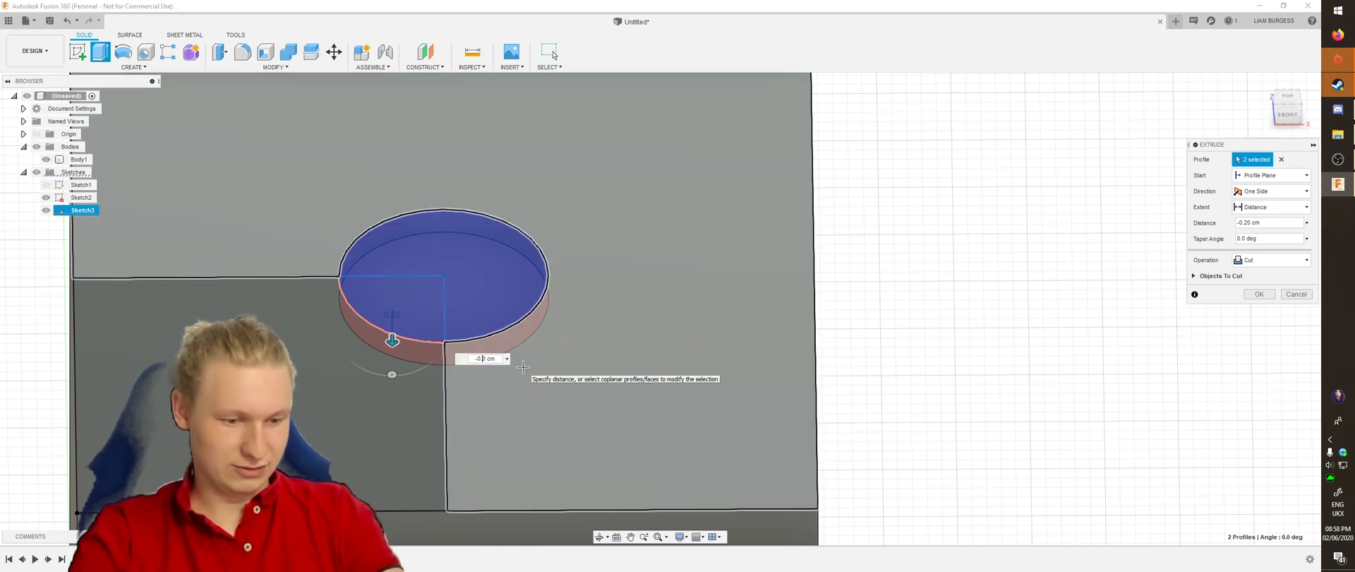
text(07)
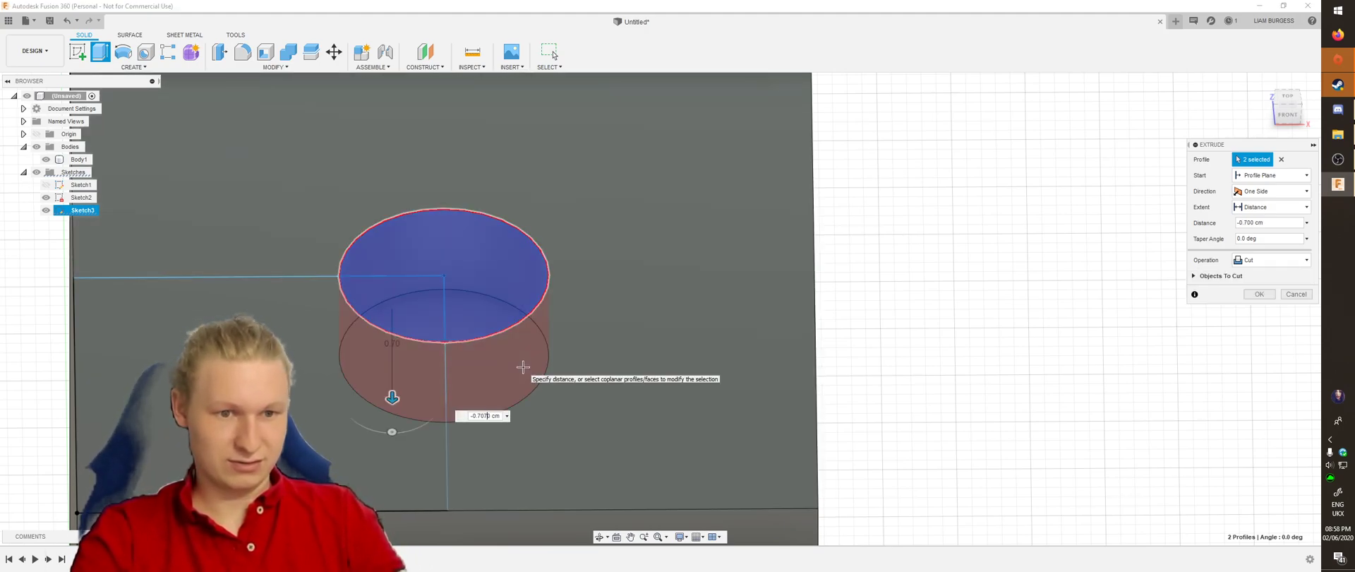
key(Return)
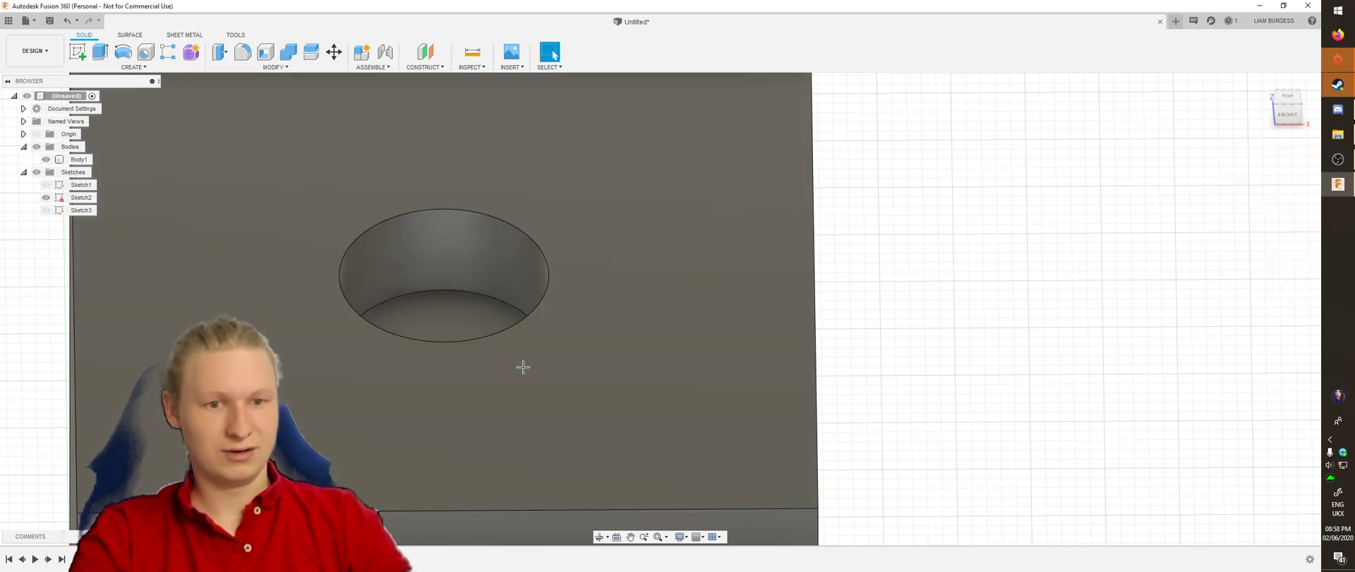
Fillet the bottom edge of the circular hole to round it into a bowl shape
click(500, 313)
click(475, 292)
scroll(627, 276, down, 3)
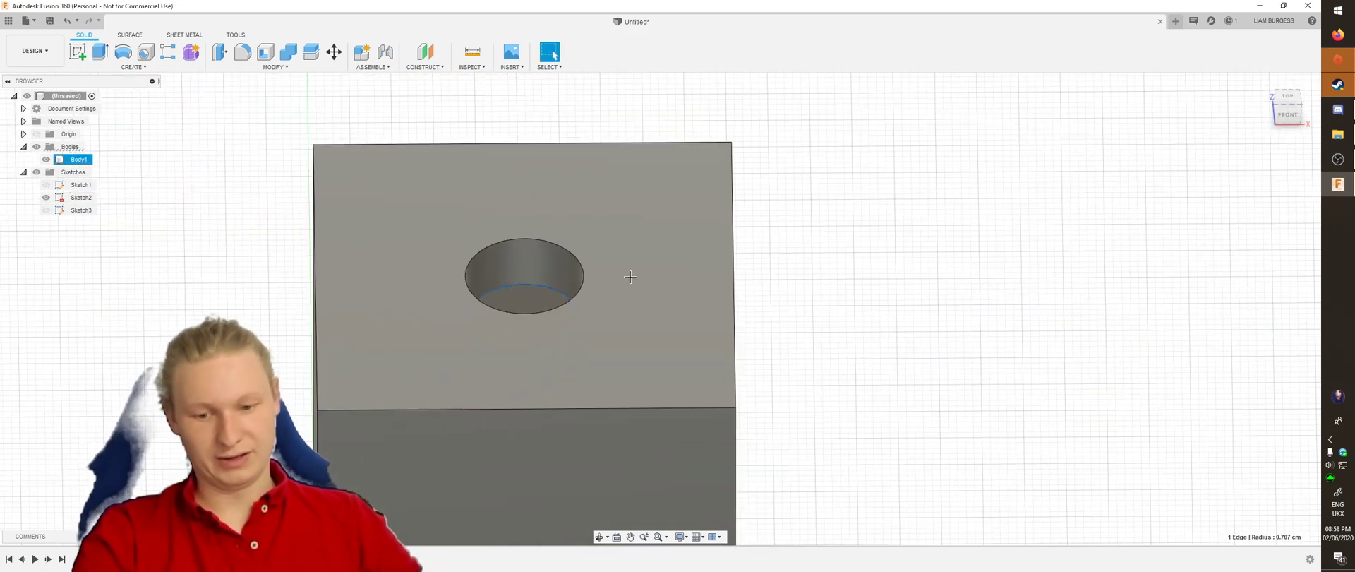
key(f)
drag(542, 283, 536, 282)
shift+middle_drag(833, 204, 653, 205)
key(Return)
Chamfer one side edge of the cube's top face with an equal distance of 1.20 cm
click(312, 67)
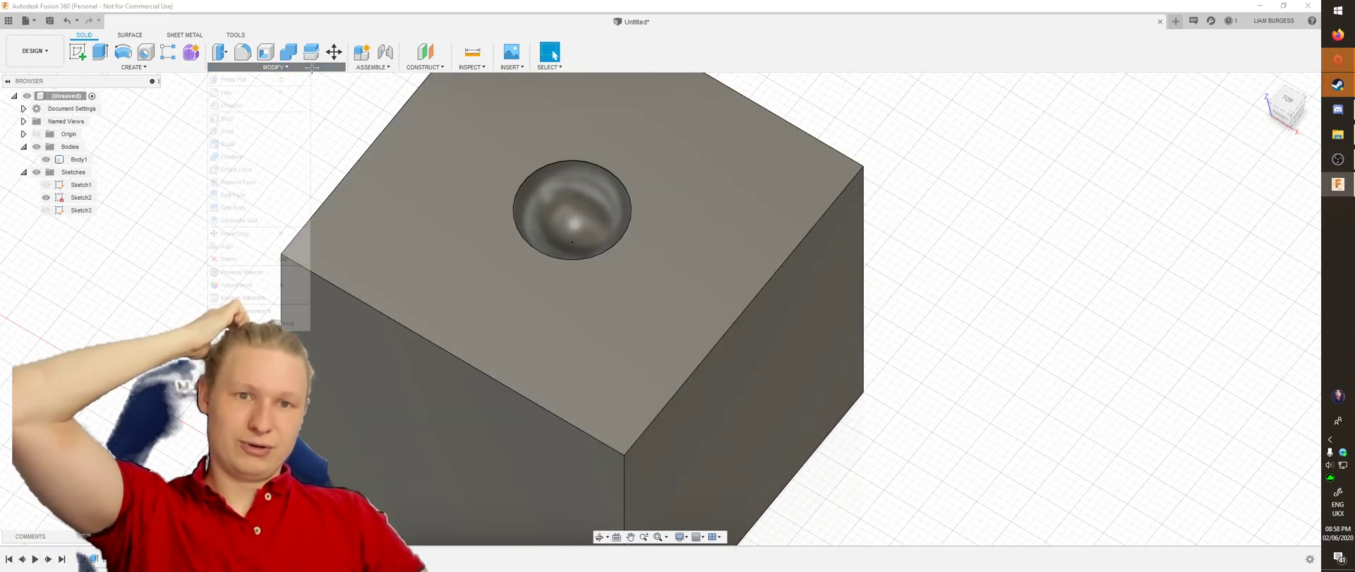
click(912, 137)
click(735, 302)
click(748, 303)
scroll(1007, 391, down, 2)
scroll(1000, 378, down, 1)
shift+middle_drag(1000, 378, 977, 337)
middle_drag(977, 337, 683, 258)
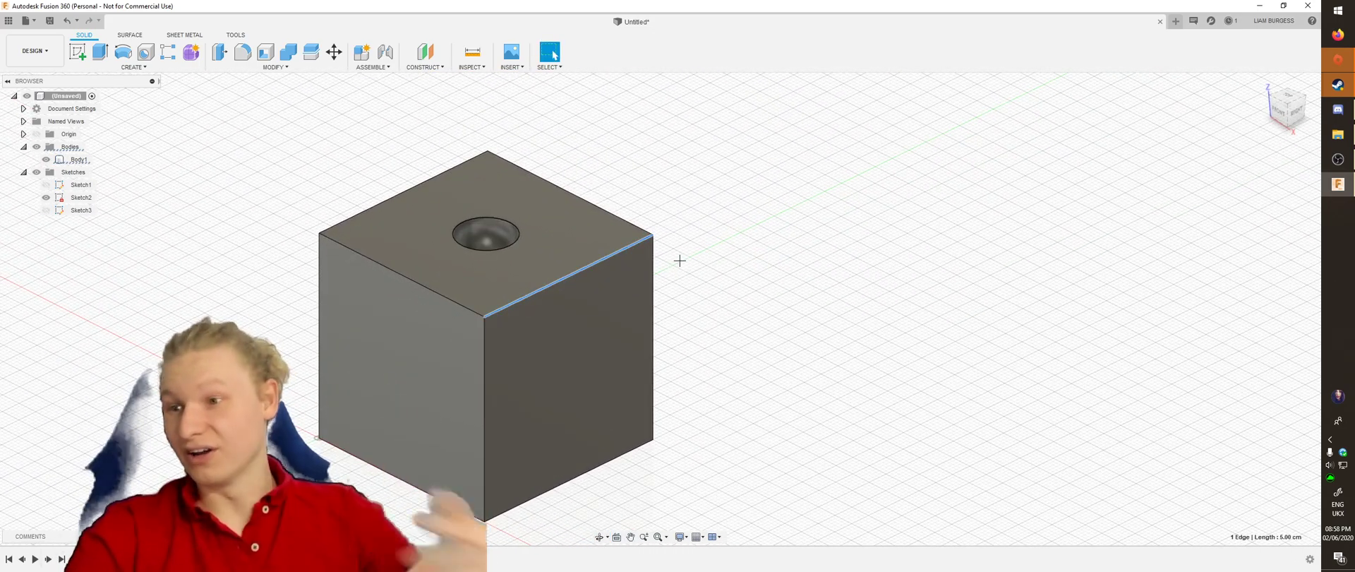
click(279, 67)
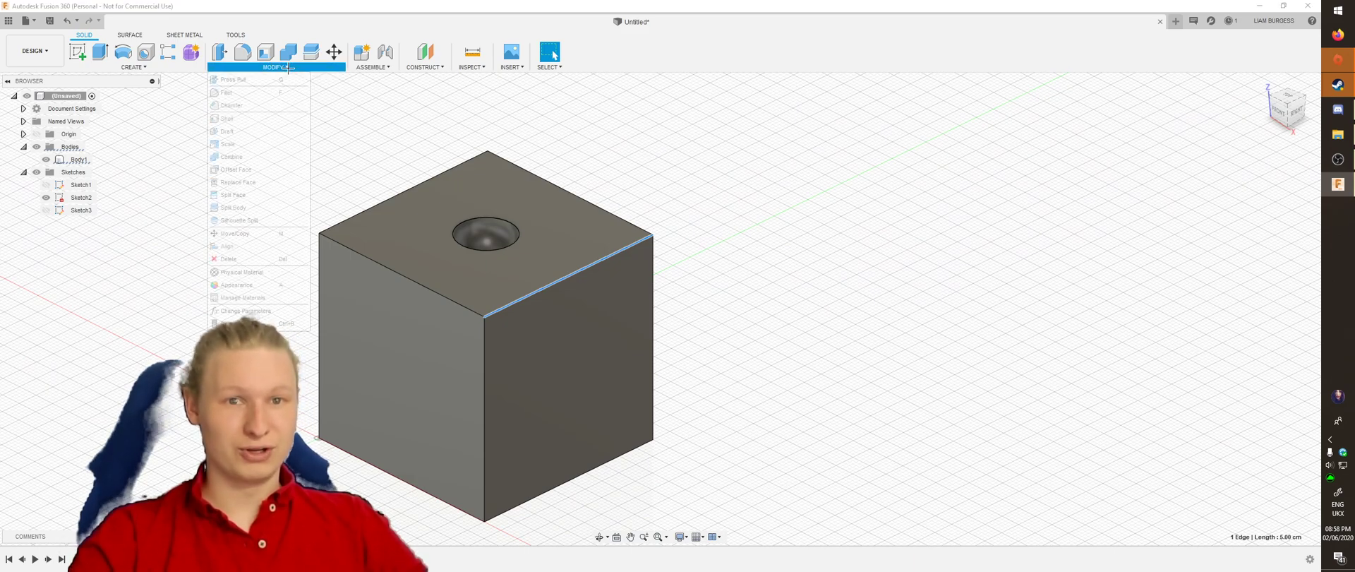
click(255, 106)
shift+middle_drag(518, 259, 613, 264)
drag(622, 257, 593, 278)
shift+middle_drag(635, 251, 679, 206)
Switch the chamfer to two distances, 0.50 cm along the top face and 1.30 cm down the side
click(1271, 191)
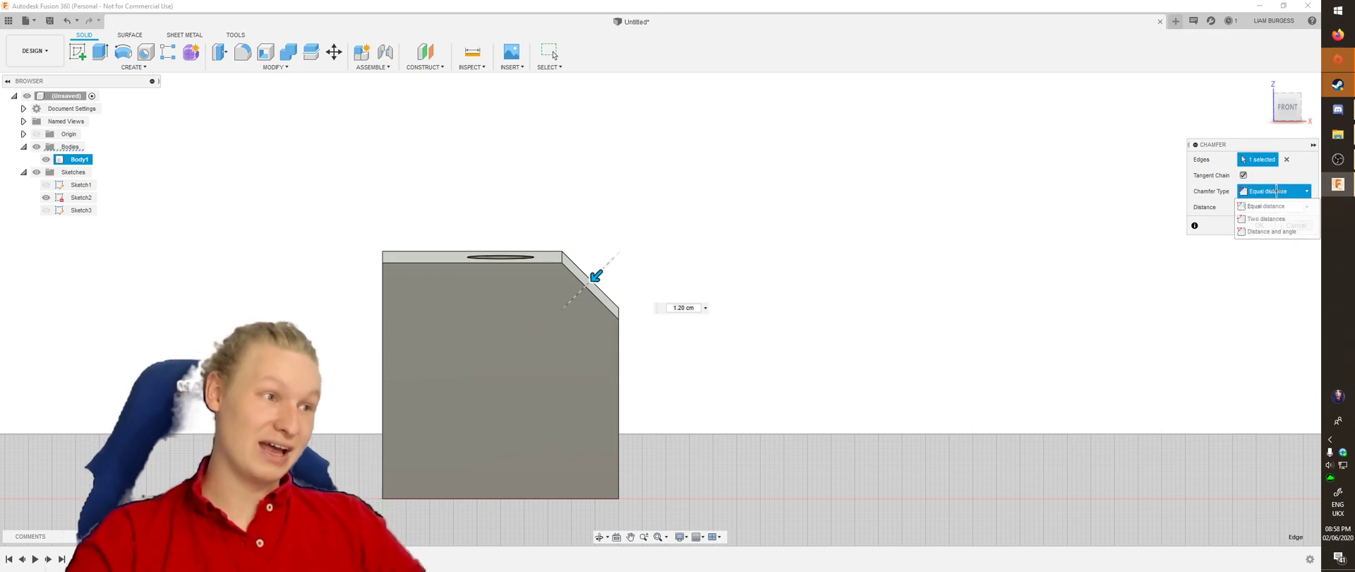
click(1266, 219)
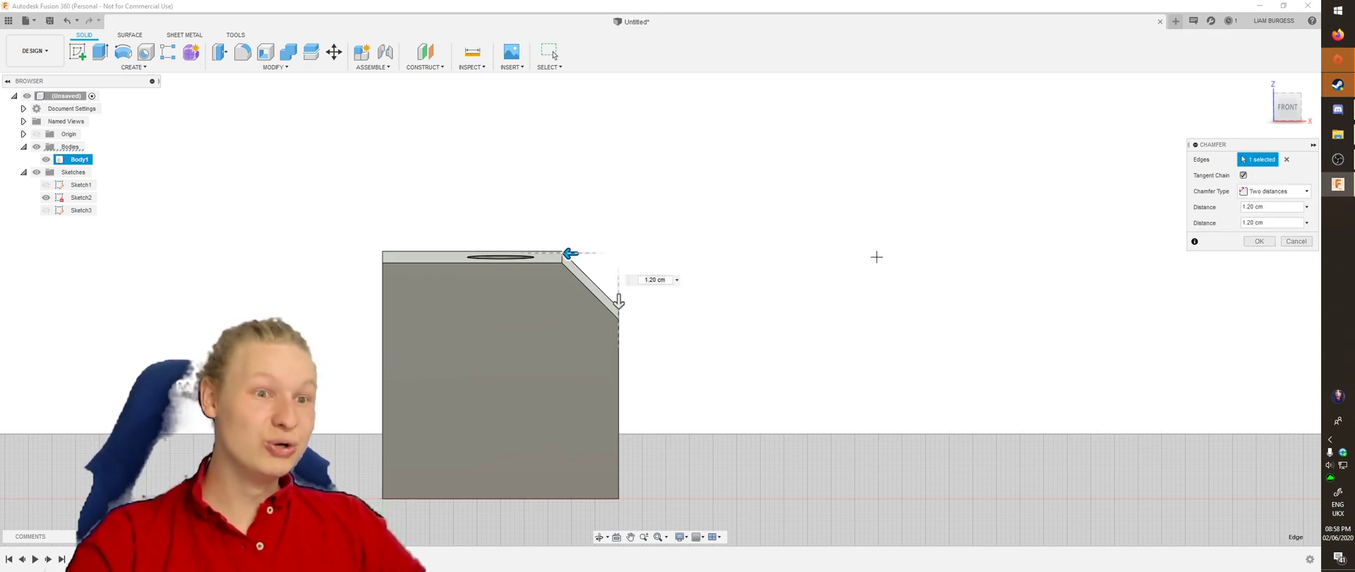
mouse_move(622, 299)
mouse_down()
mouse_move(618, 393)
mouse_move(619, 307)
mouse_up()
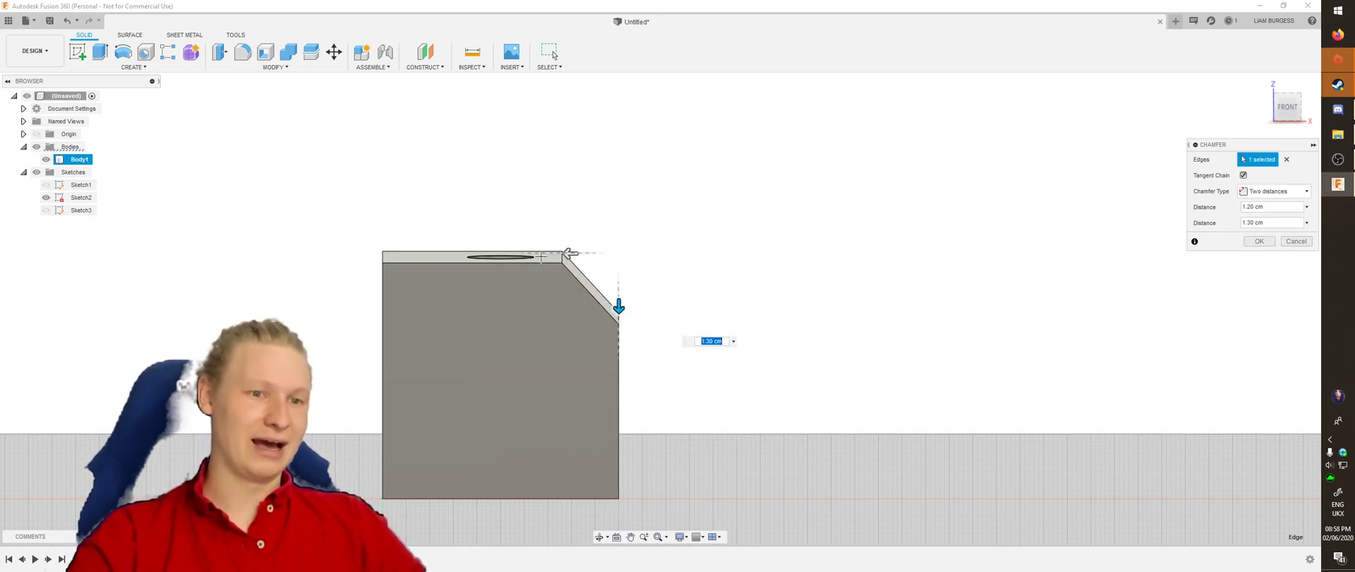
drag(571, 250, 610, 248)
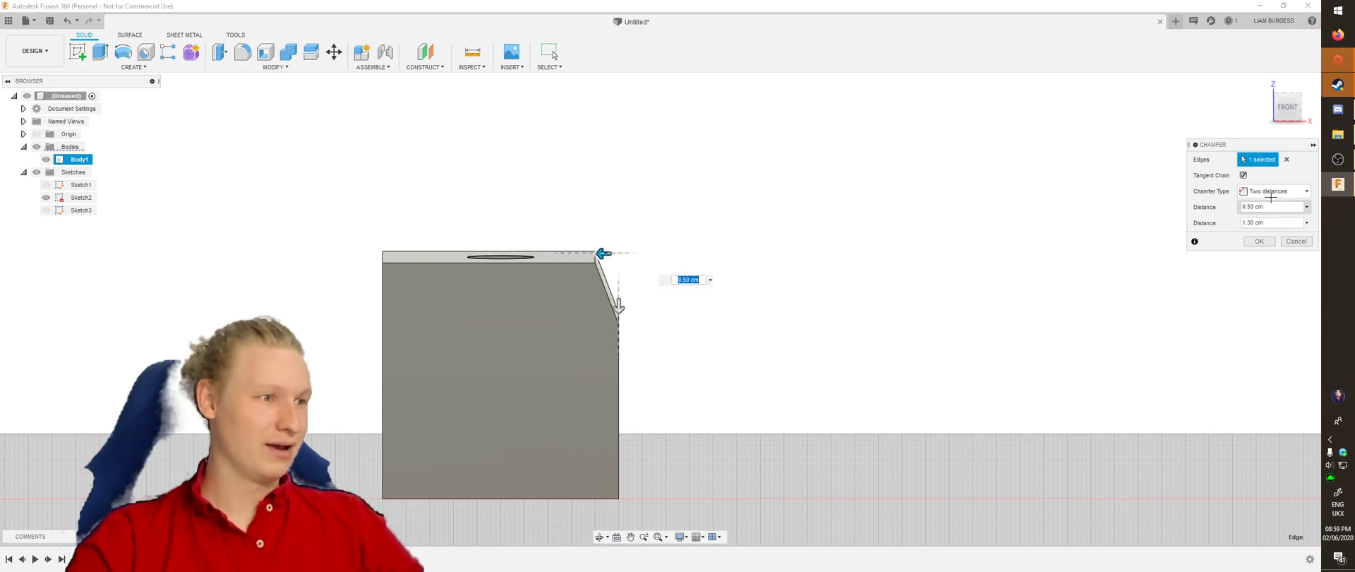
Change the chamfer type to distance and angle, set the angle to 60 degrees, and apply the chamfer
click(1269, 190)
click(1273, 230)
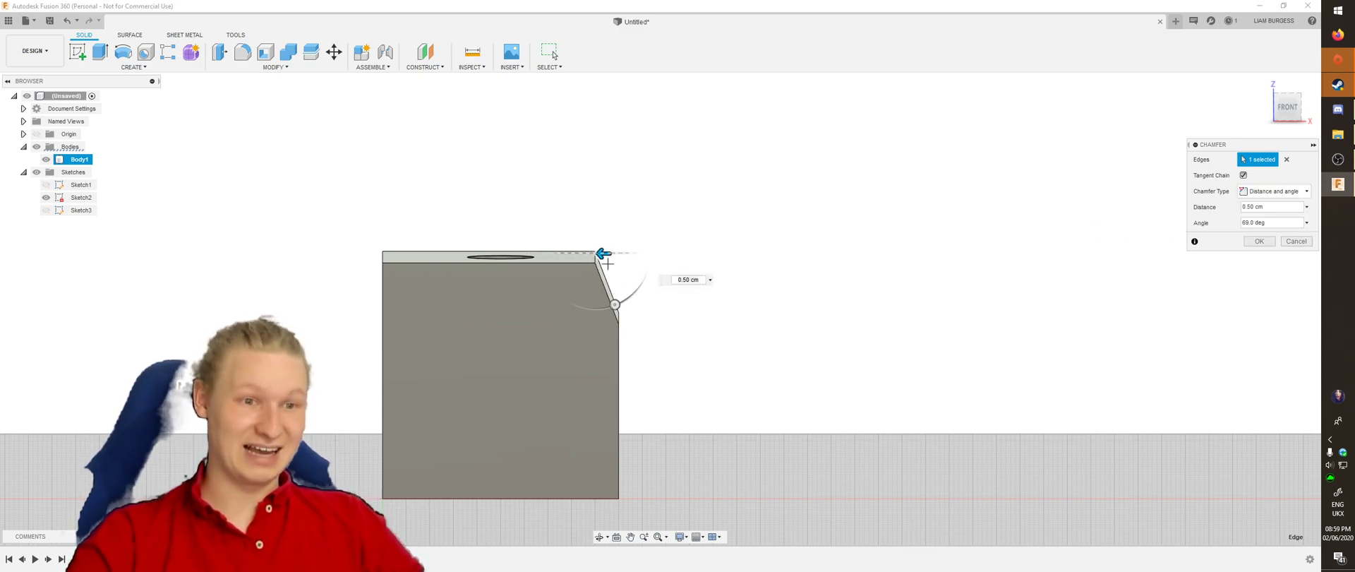
drag(615, 305, 633, 293)
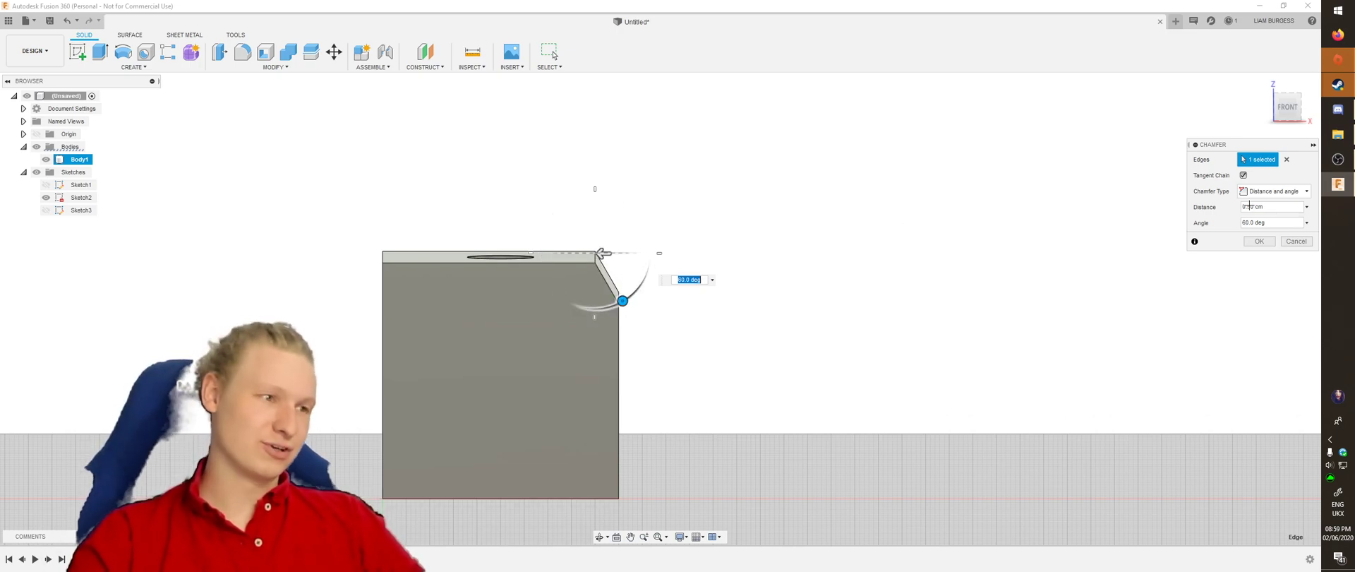
click(1244, 239)
Fillet the edge between the cube's top face and the chamfer with a constant radius of 1.50 cm
shift+middle_drag(1243, 236, 697, 247)
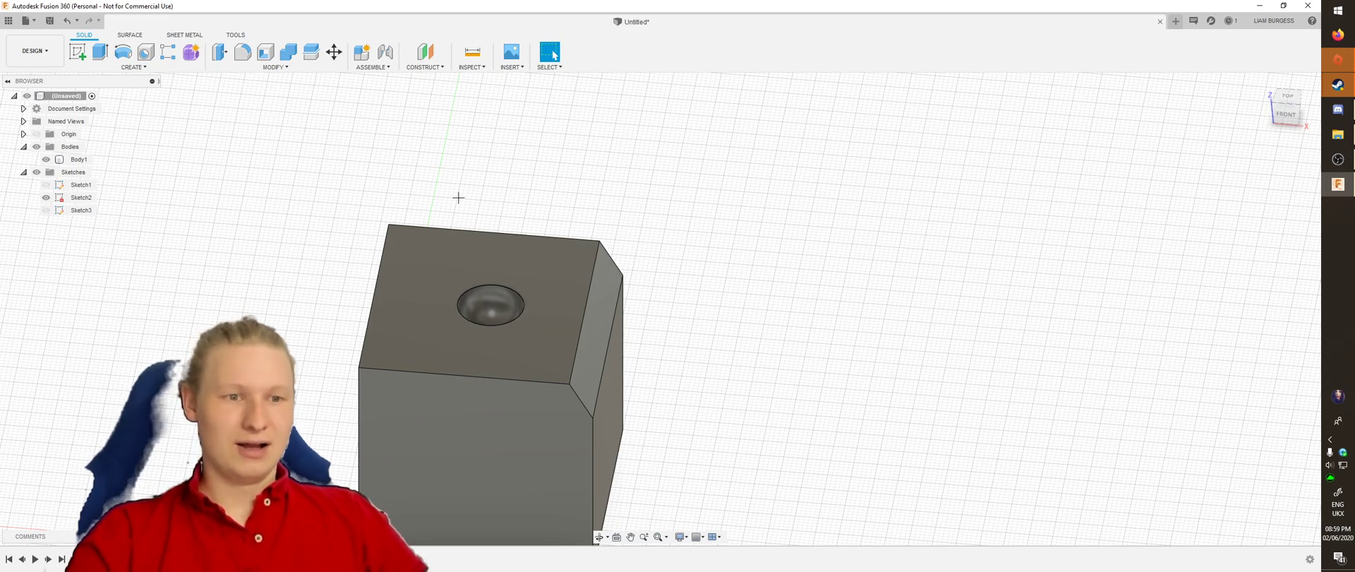
click(590, 285)
shift+middle_drag(703, 298, 687, 257)
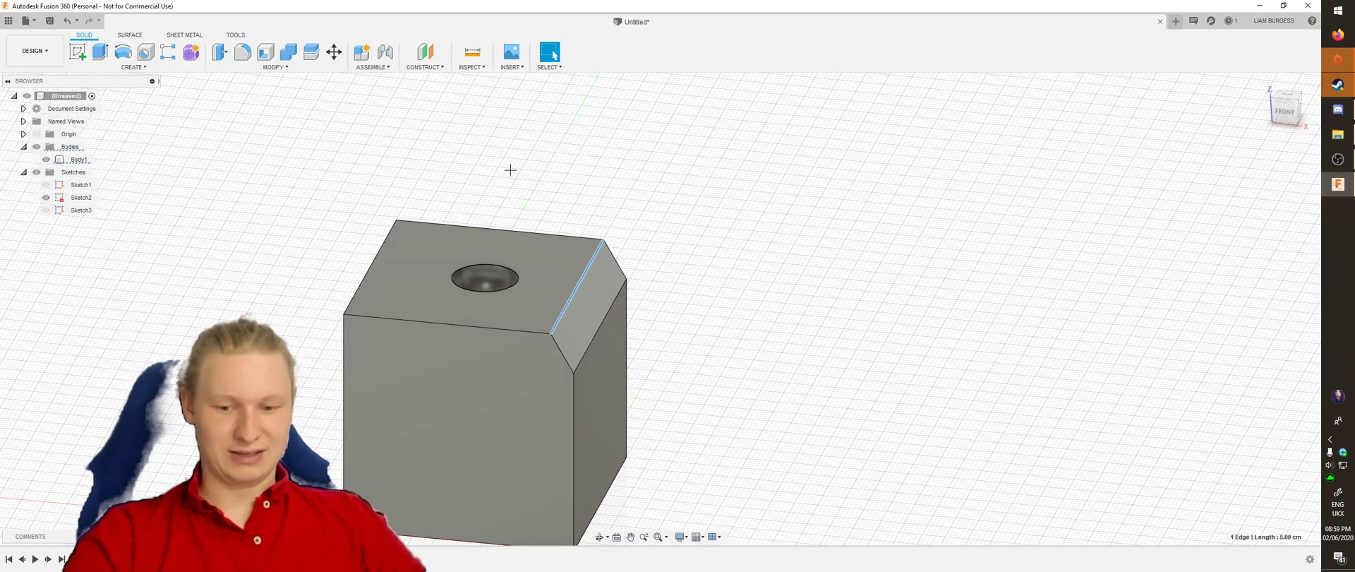
click(243, 53)
drag(591, 259, 585, 268)
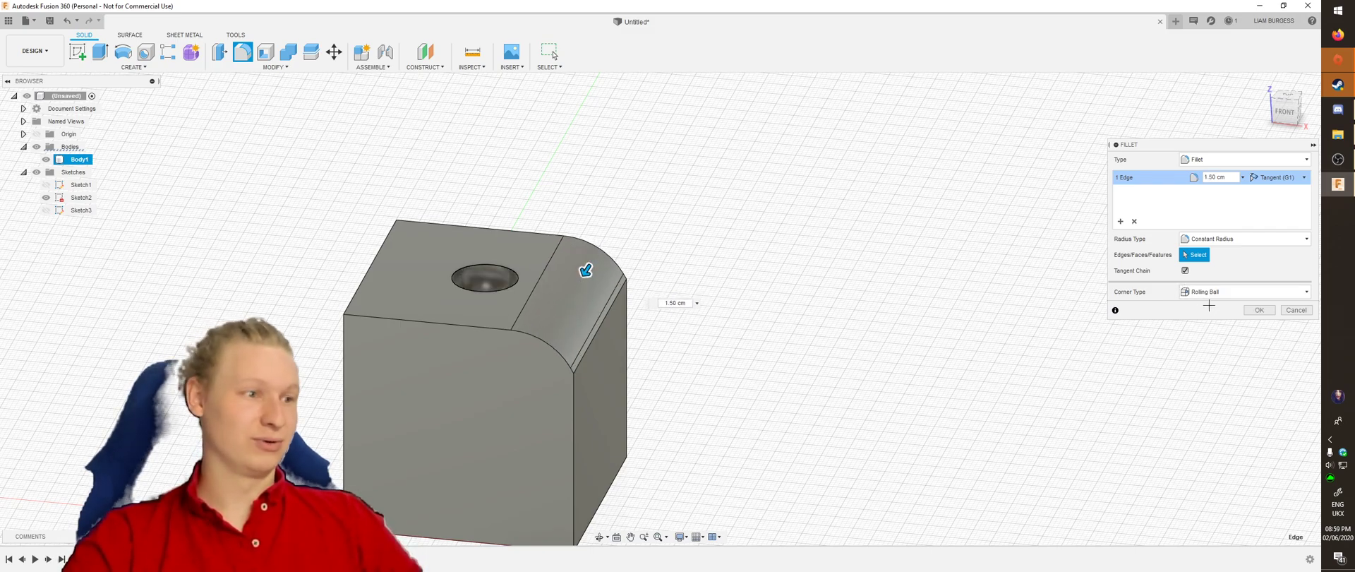
click(1259, 310)
shift+middle_drag(808, 200, 671, 178)
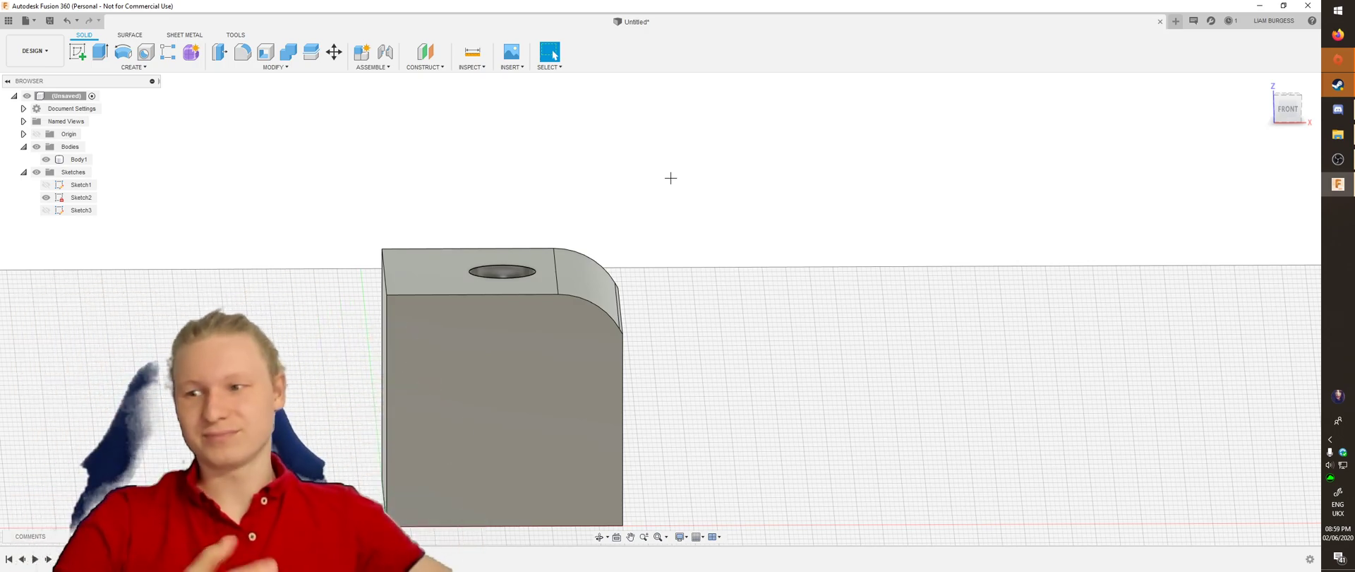
mouse_move(591, 154)
shift+middle_down()
mouse_move(591, 170)
mouse_move(586, 136)
shift+middle_up()
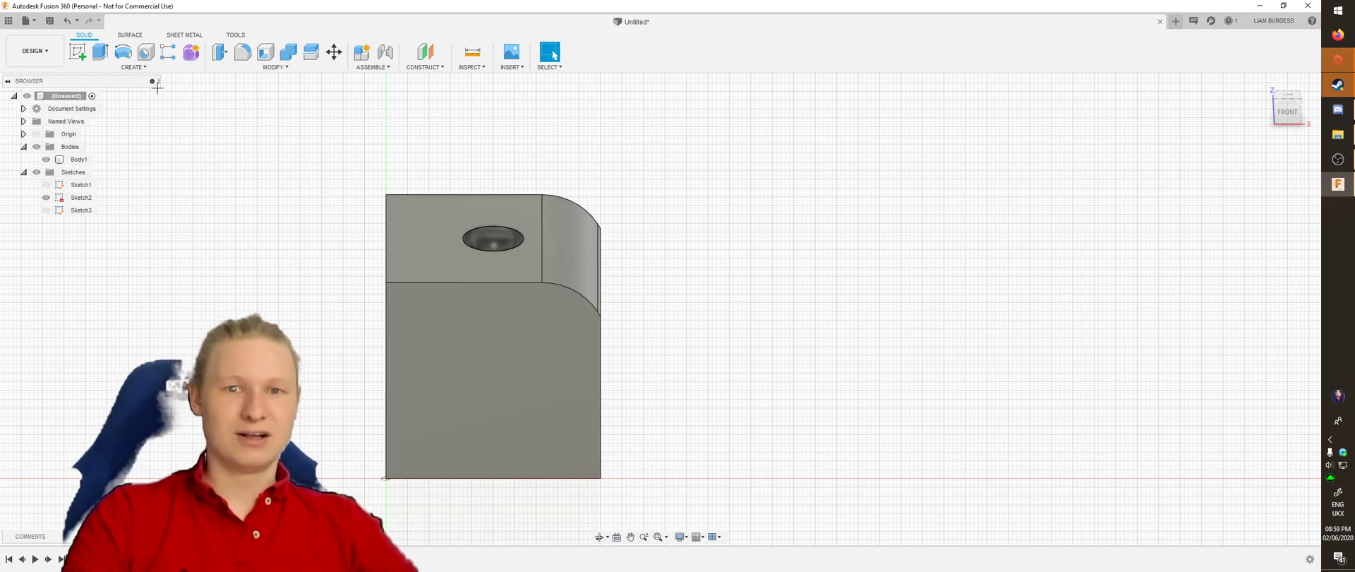
shift+middle_drag(423, 244, 384, 214)
scroll(378, 219, down, 3)
shift+middle_drag(290, 156, 341, 192)
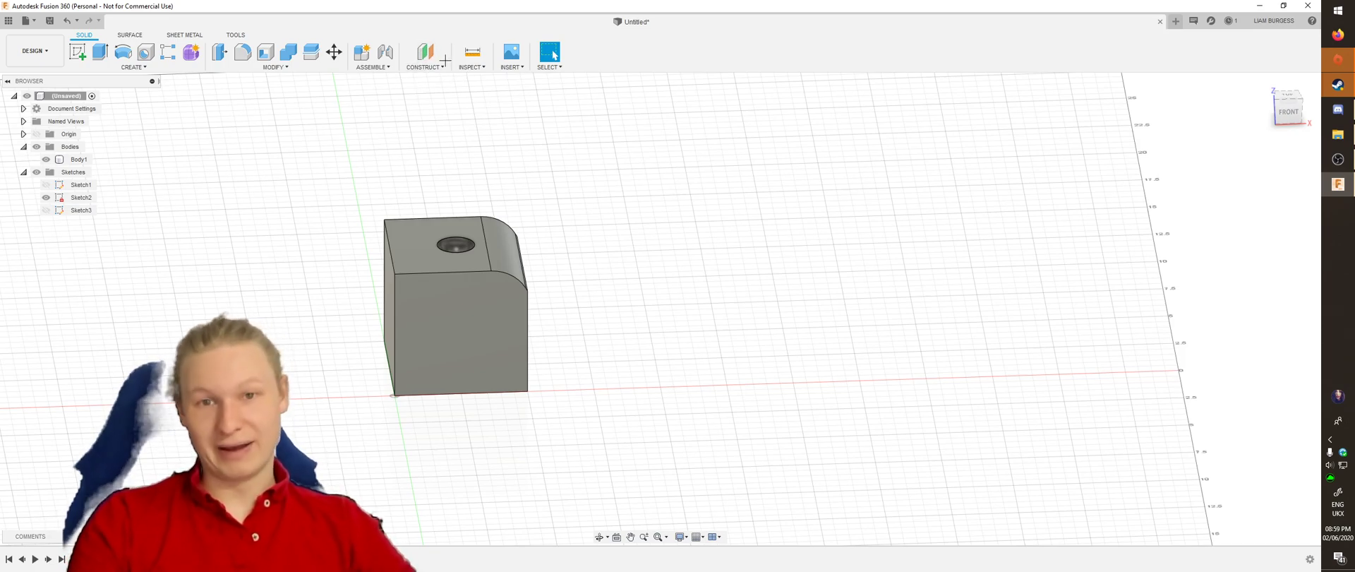
shift+middle_drag(641, 227, 604, 248)
Sketch a circle with a diameter of 5 cm on the ground (XY) plane, centred on the red axis beside the cube
key(c)
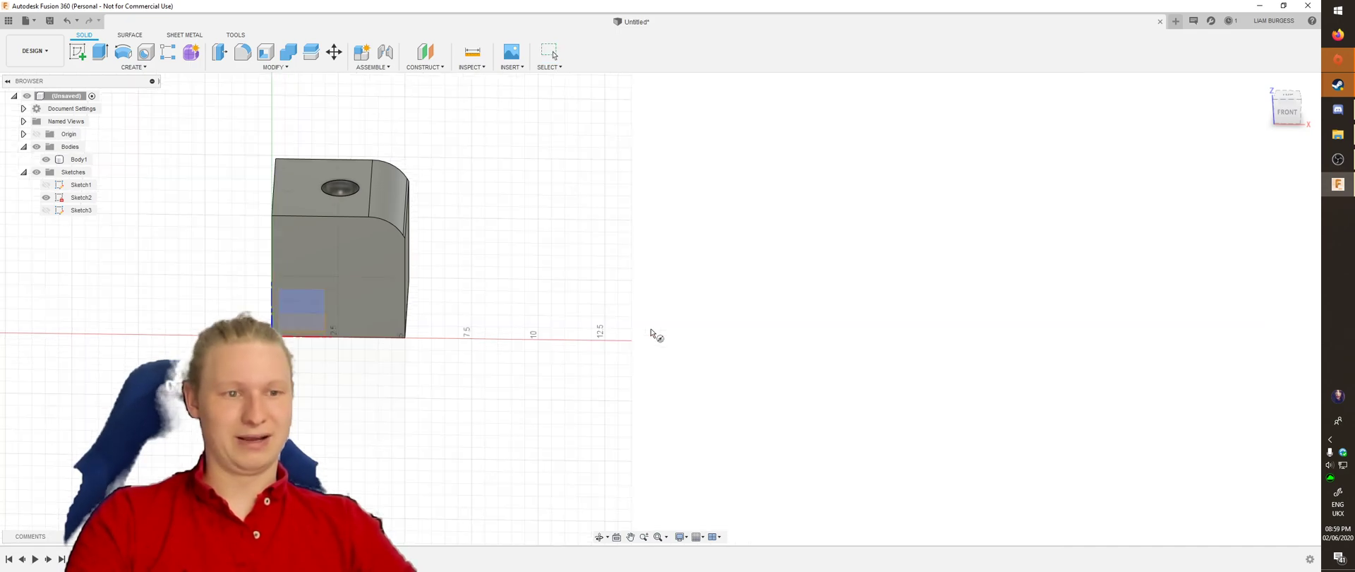
shift+middle_drag(445, 279, 457, 315)
shift+middle_drag(569, 294, 543, 304)
shift+middle_drag(327, 318, 318, 219)
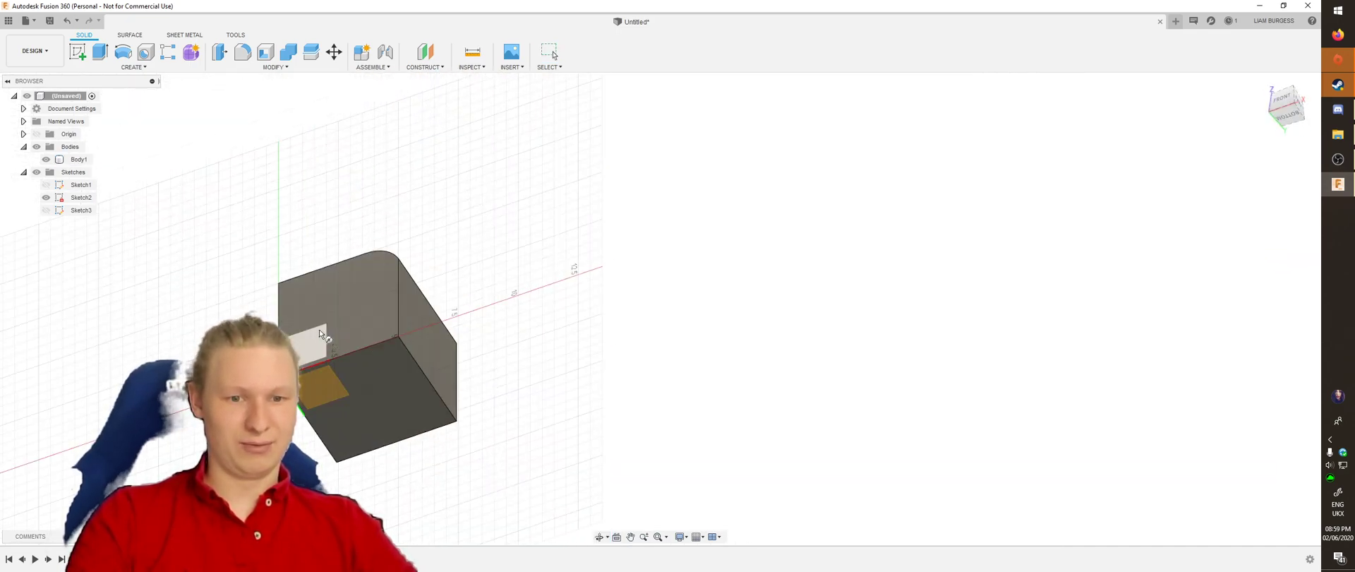
click(323, 390)
mouse_move(741, 343)
shift+middle_down()
mouse_move(714, 185)
mouse_move(771, 290)
mouse_move(388, 300)
shift+middle_up()
scroll(548, 291, down, 2)
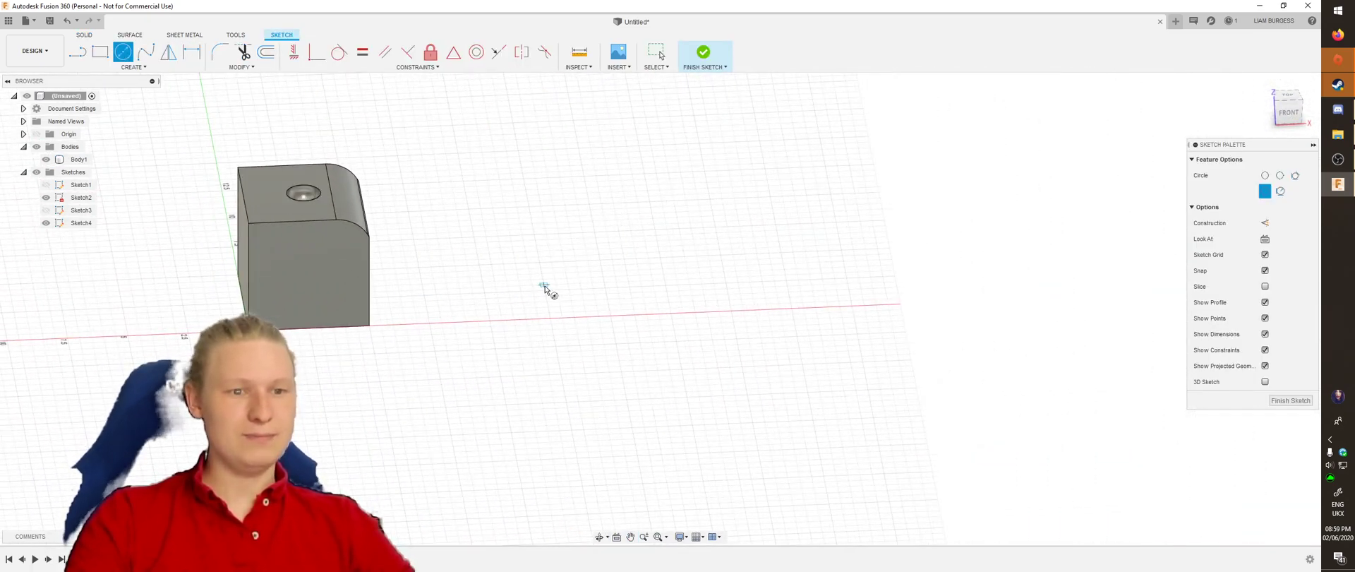
click(604, 313)
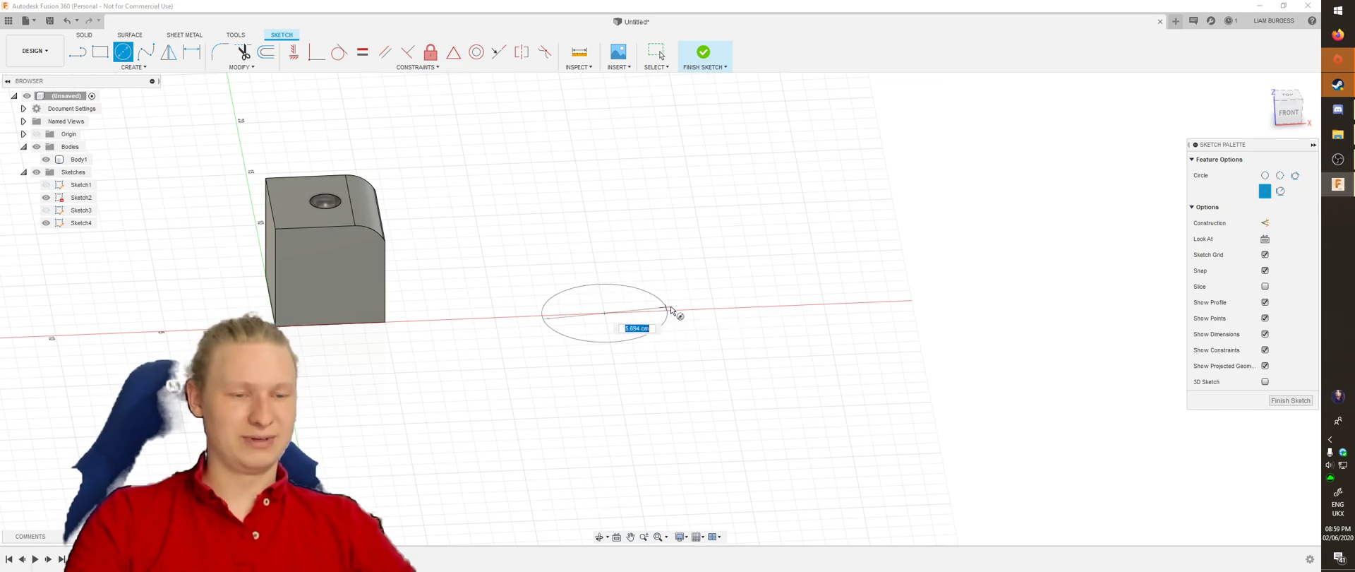
text(5)
key(Return)
shift+middle_drag(671, 306, 622, 233)
shift+middle_drag(618, 277, 621, 303)
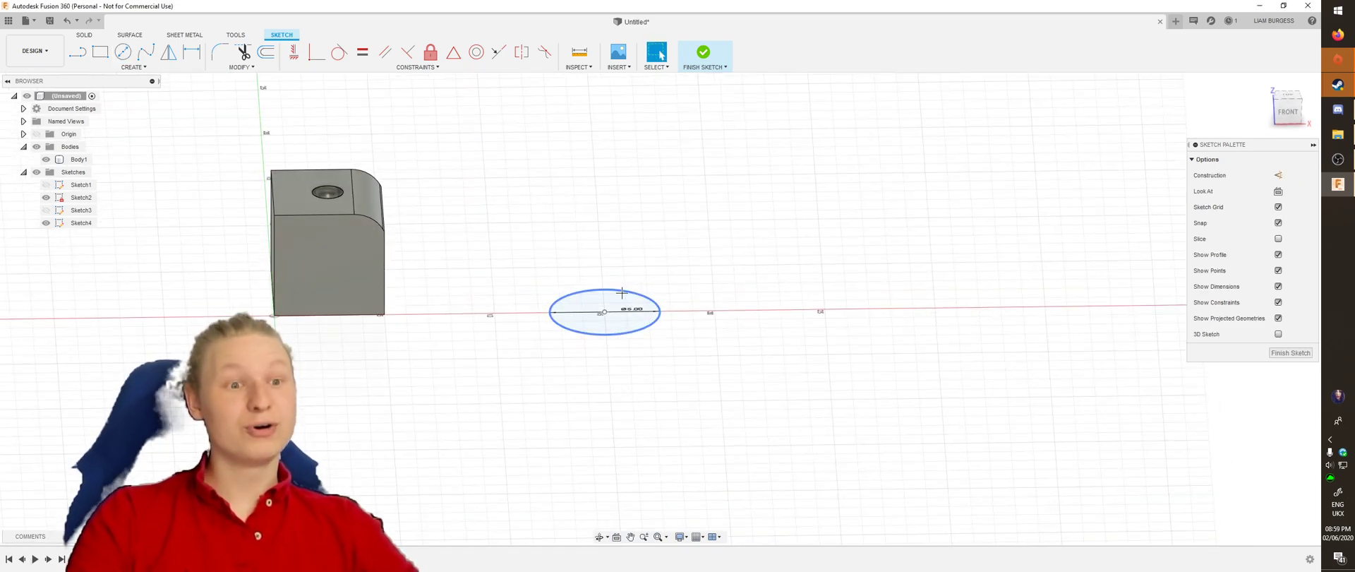
click(621, 310)
key(e)
drag(605, 302, 606, 182)
shift+middle_drag(839, 322, 832, 298)
mouse_move(747, 233)
shift+middle_down()
mouse_move(767, 242)
mouse_move(613, 234)
mouse_move(625, 246)
shift+middle_up()
key(Escape)
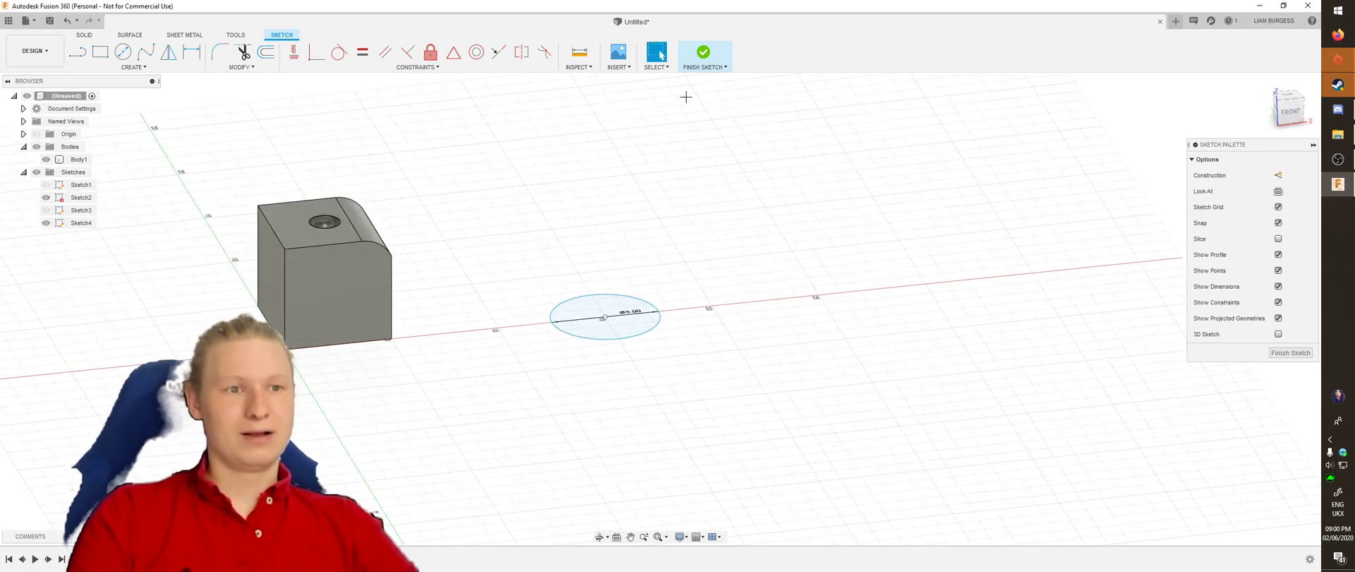
Finish the circle sketch and construct a plane offset 8.00 cm above the XY plane
click(702, 52)
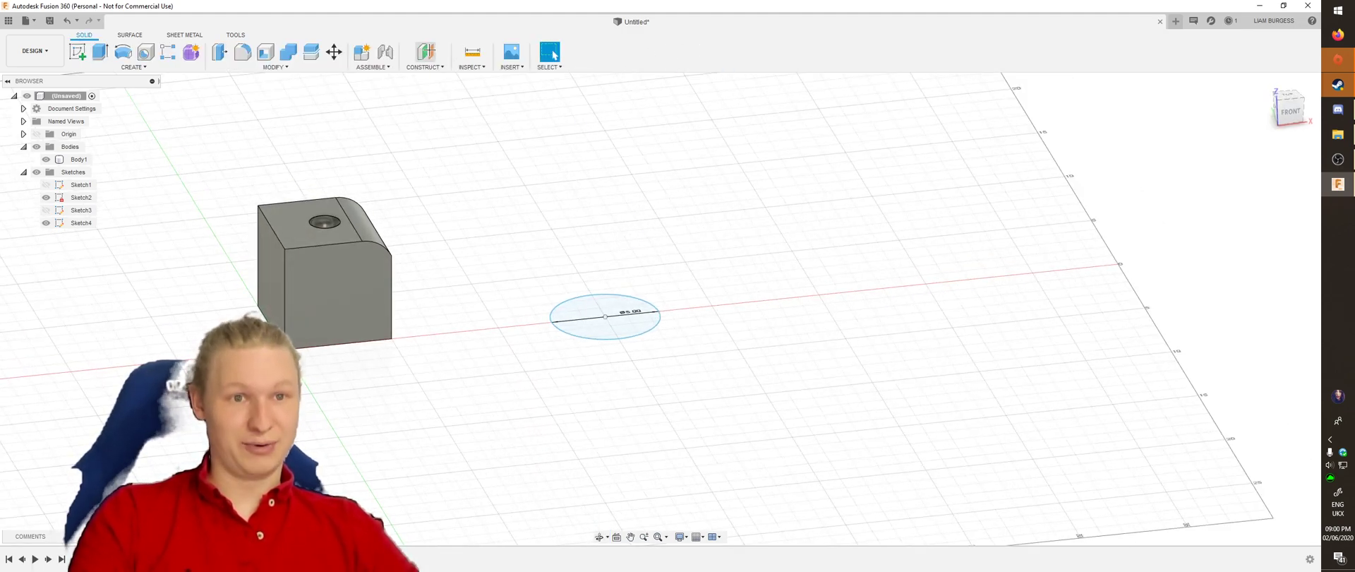
click(427, 53)
shift+middle_drag(528, 179, 454, 203)
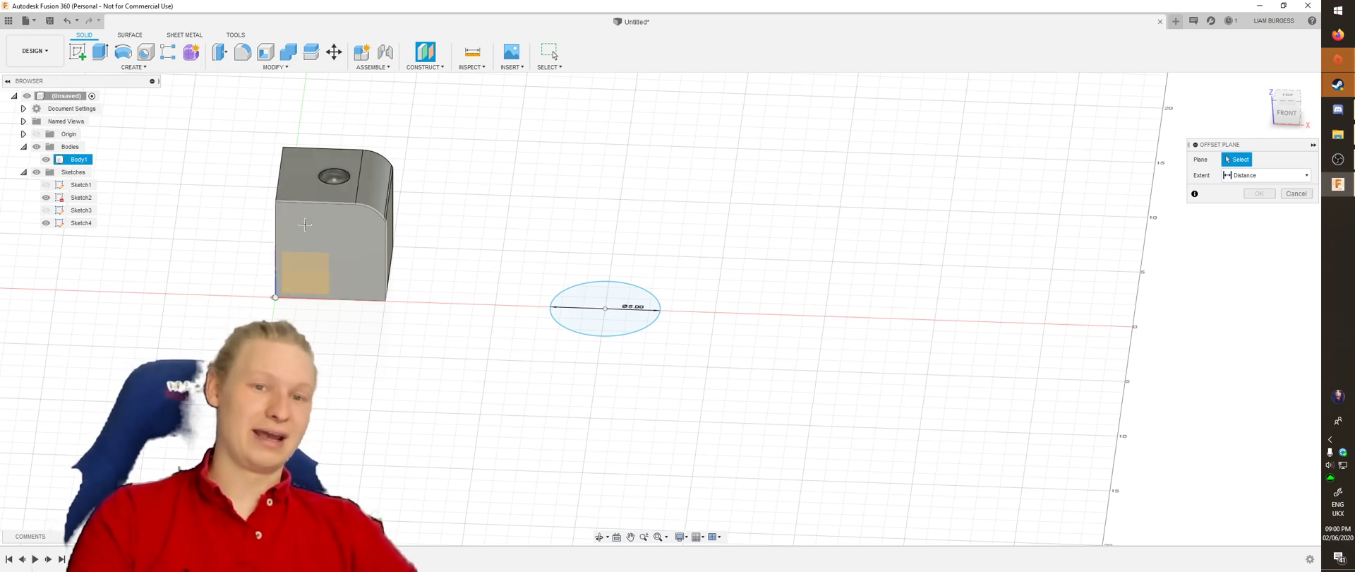
shift+middle_drag(306, 215, 302, 297)
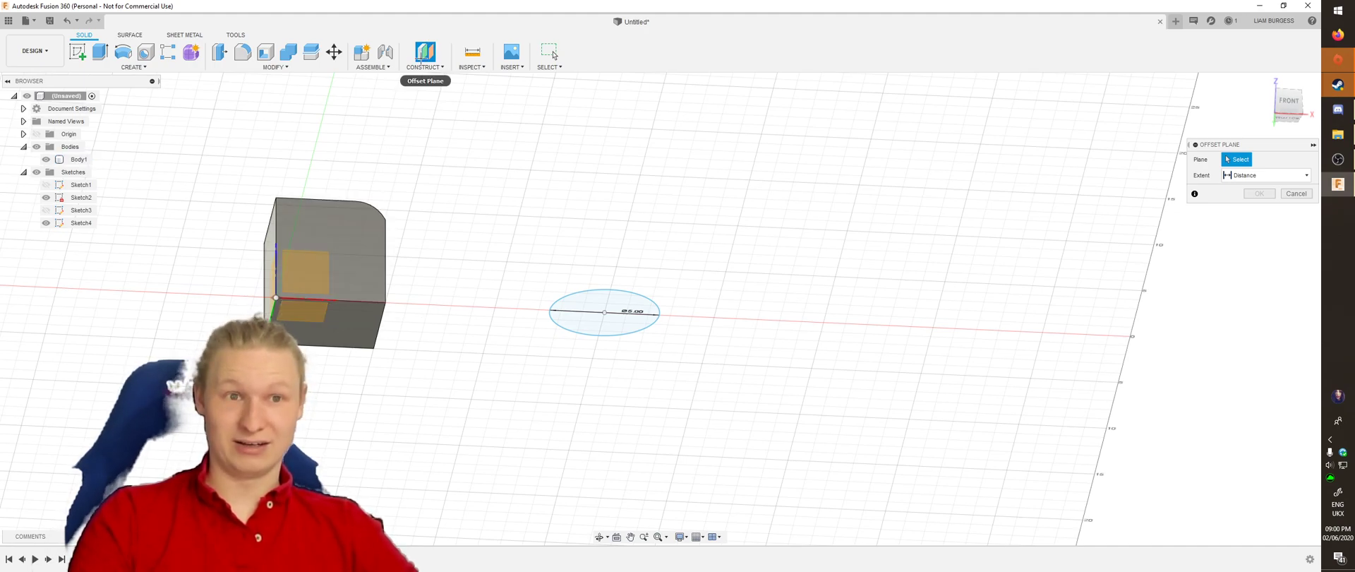
click(310, 269)
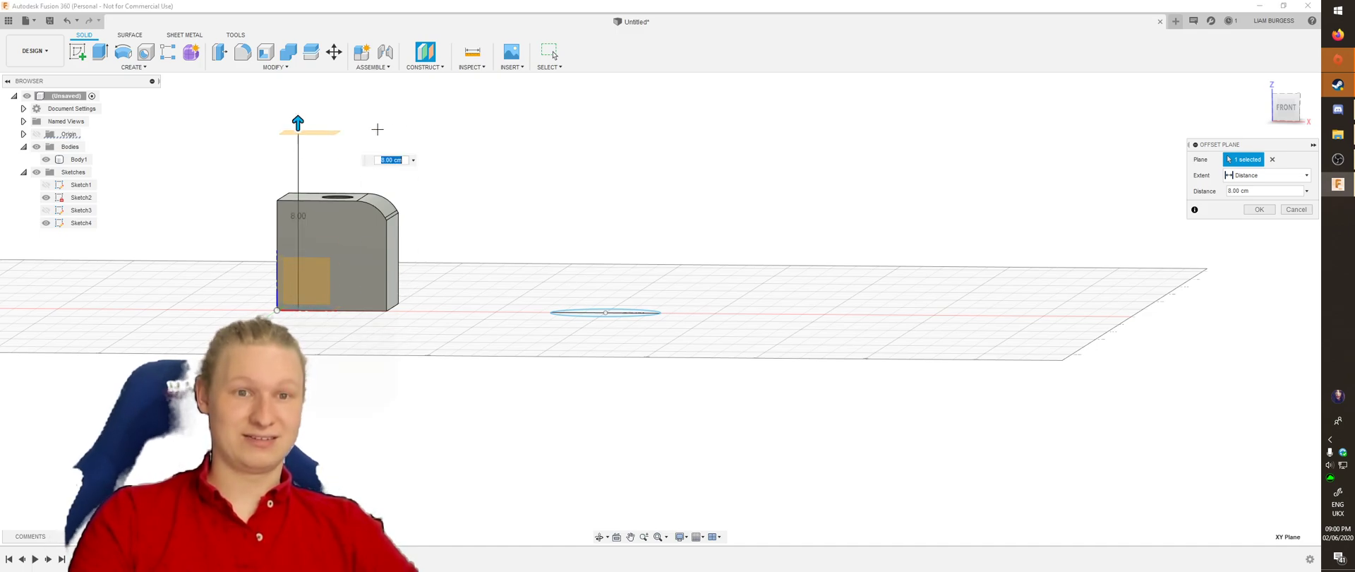
shift+middle_drag(367, 131, 454, 133)
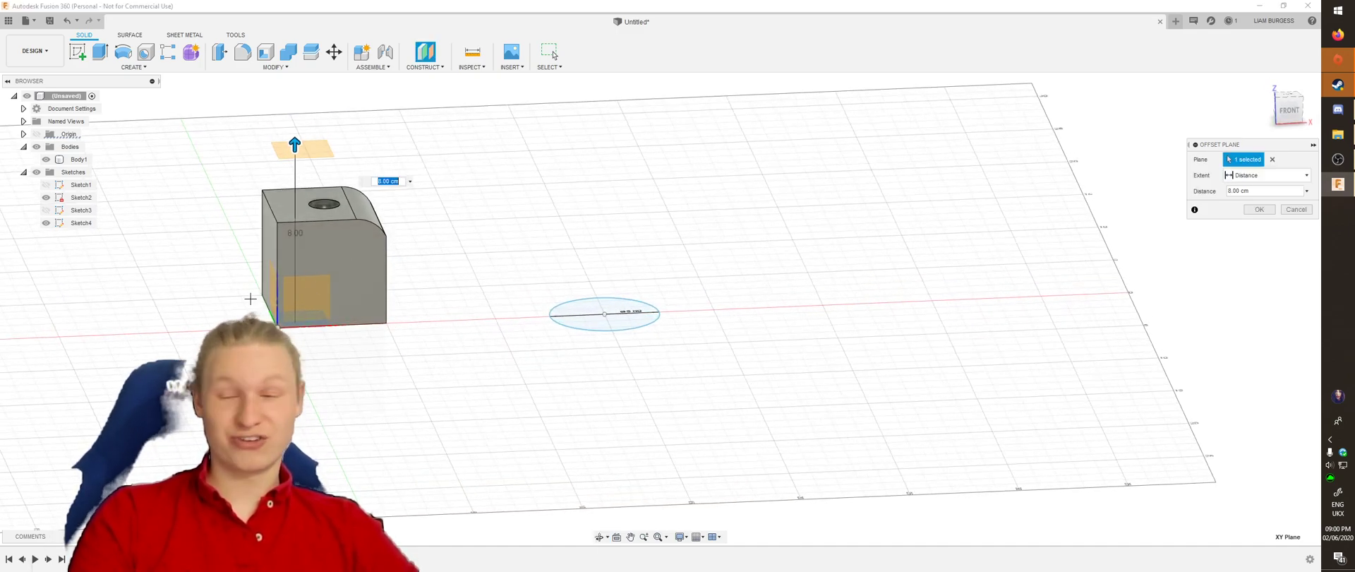
click(1260, 210)
Start a sketch on the offset construction plane above the cube
shift+middle_drag(585, 198, 182, 124)
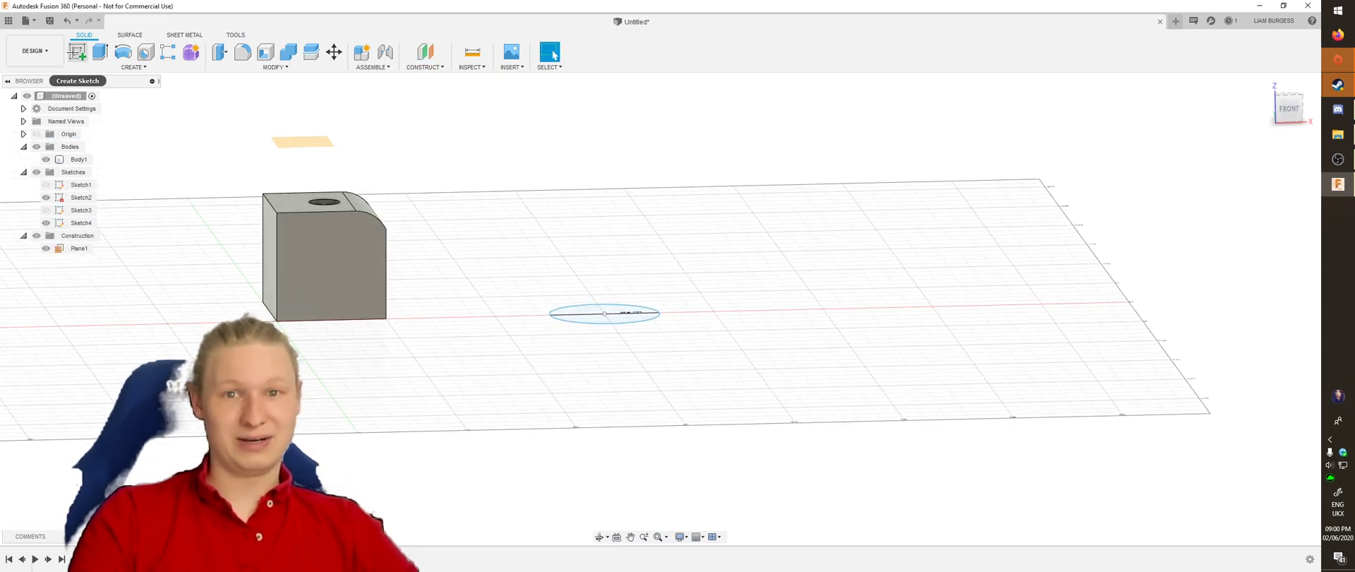
shift+middle_drag(387, 136, 388, 146)
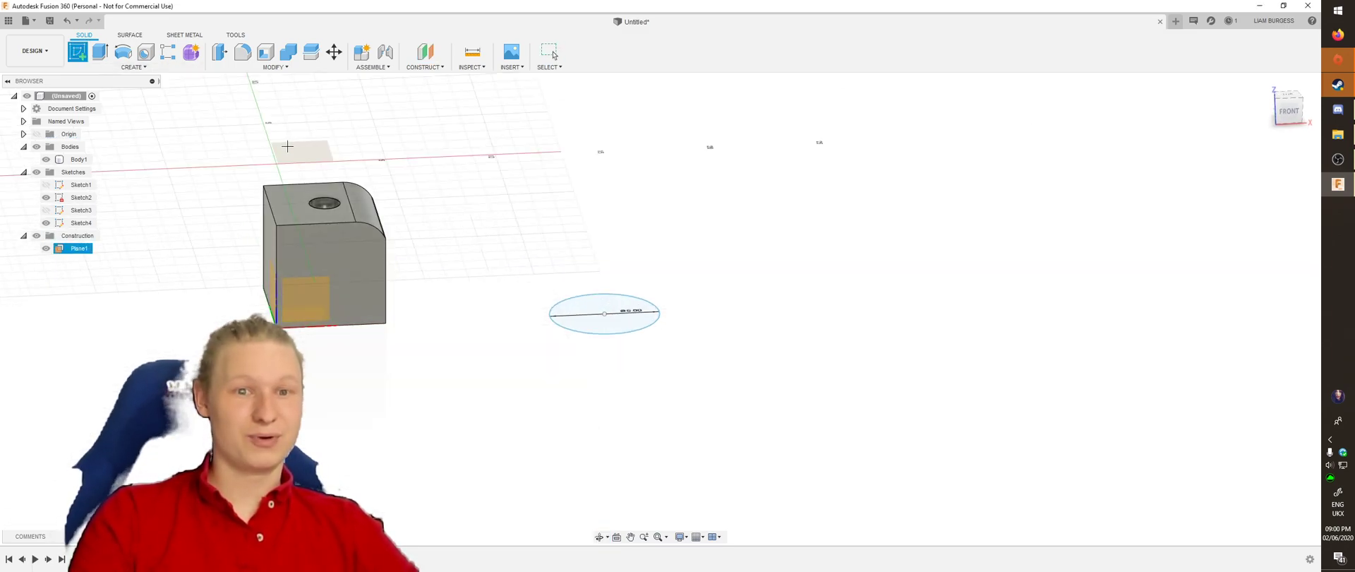
shift+middle_drag(302, 300, 335, 247)
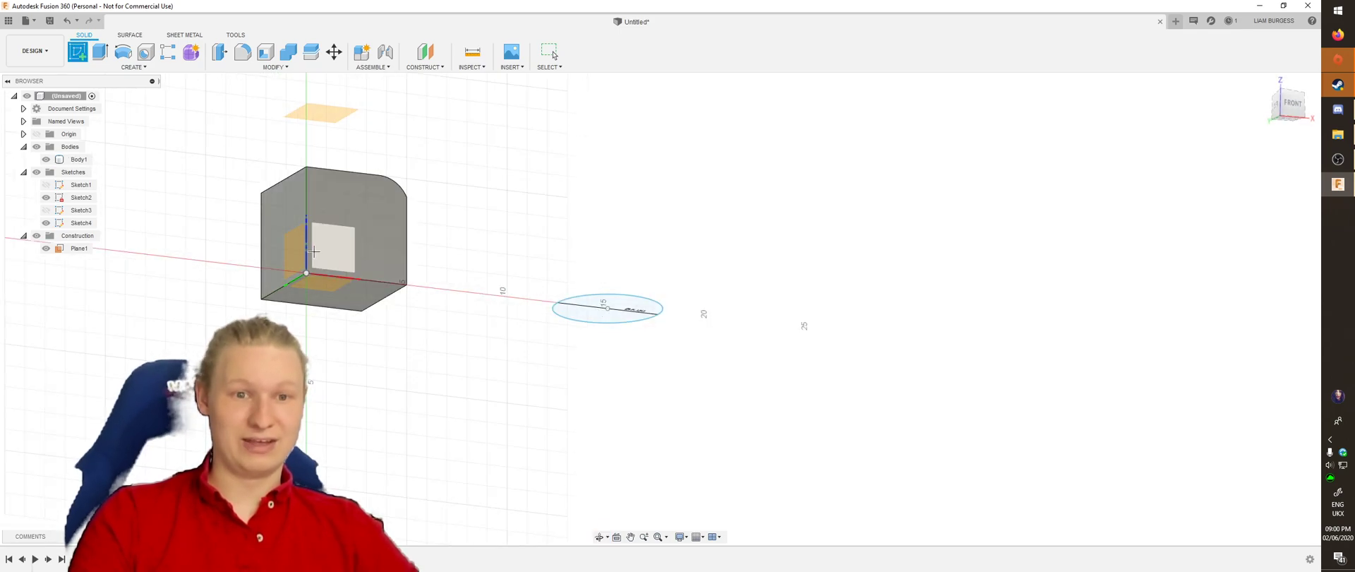
shift+middle_drag(355, 212, 321, 295)
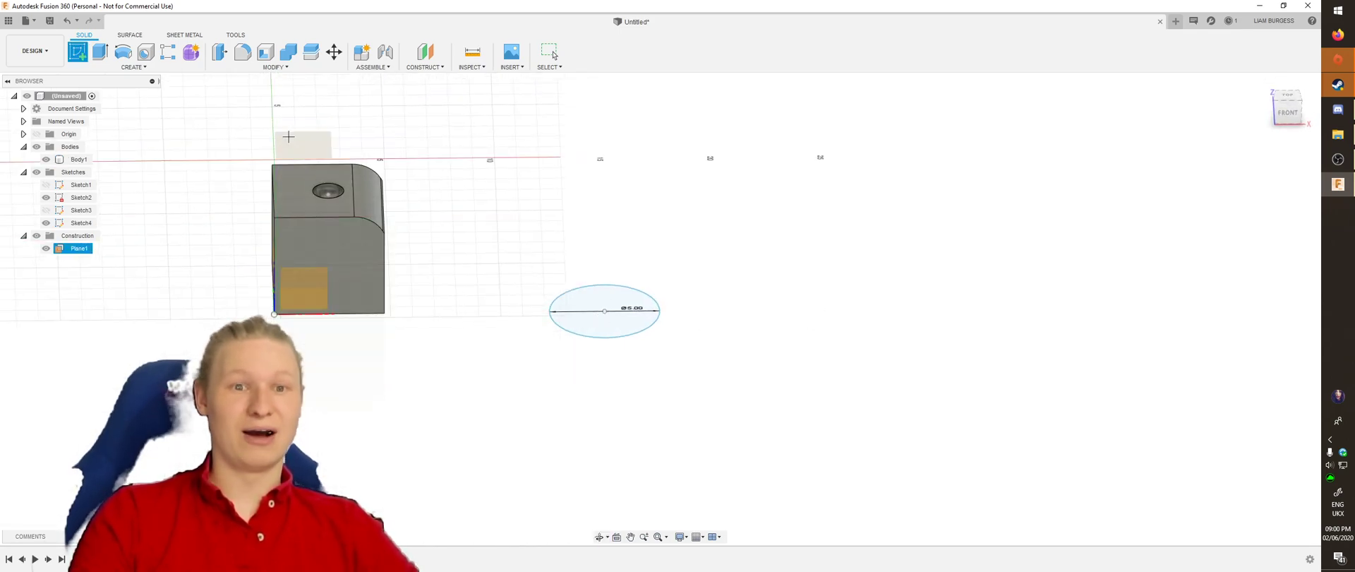
click(293, 139)
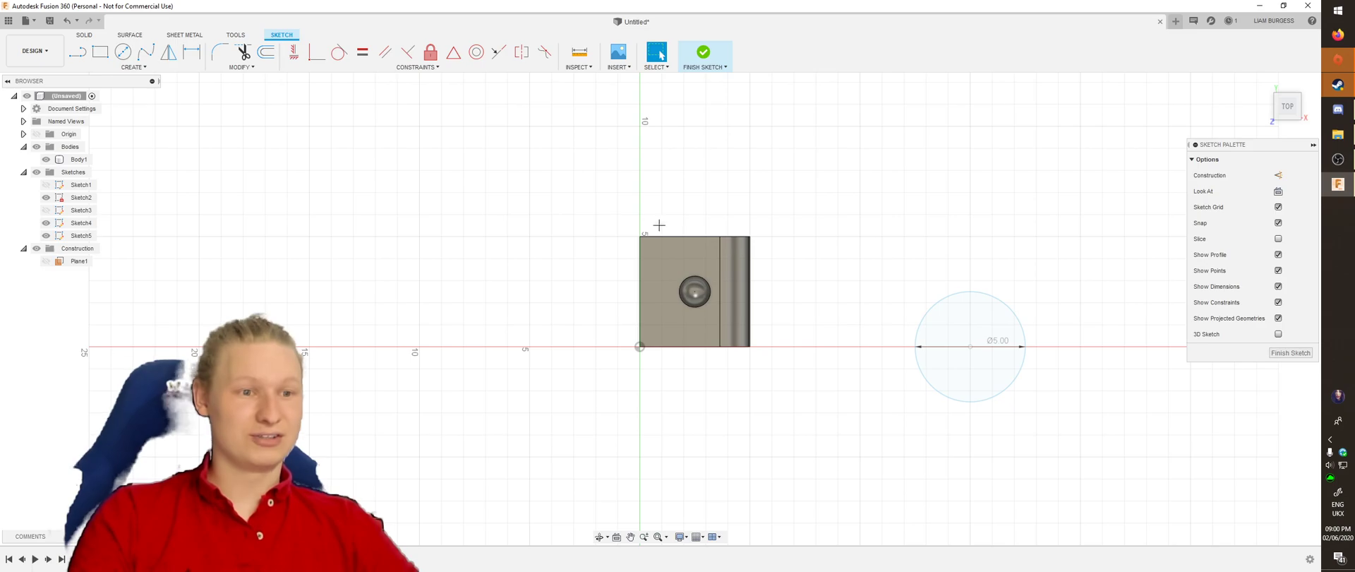
Draw a two-point rectangle larger than the 5 cm circle and lying above it, and finish the sketch
mouse_move(742, 156)
shift+middle_down()
mouse_move(802, 239)
mouse_move(654, 176)
mouse_move(614, 203)
mouse_move(886, 209)
mouse_move(614, 193)
mouse_move(715, 167)
mouse_move(702, 151)
mouse_move(698, 203)
mouse_move(638, 176)
mouse_move(598, 219)
shift+middle_up()
key(r)
click(522, 156)
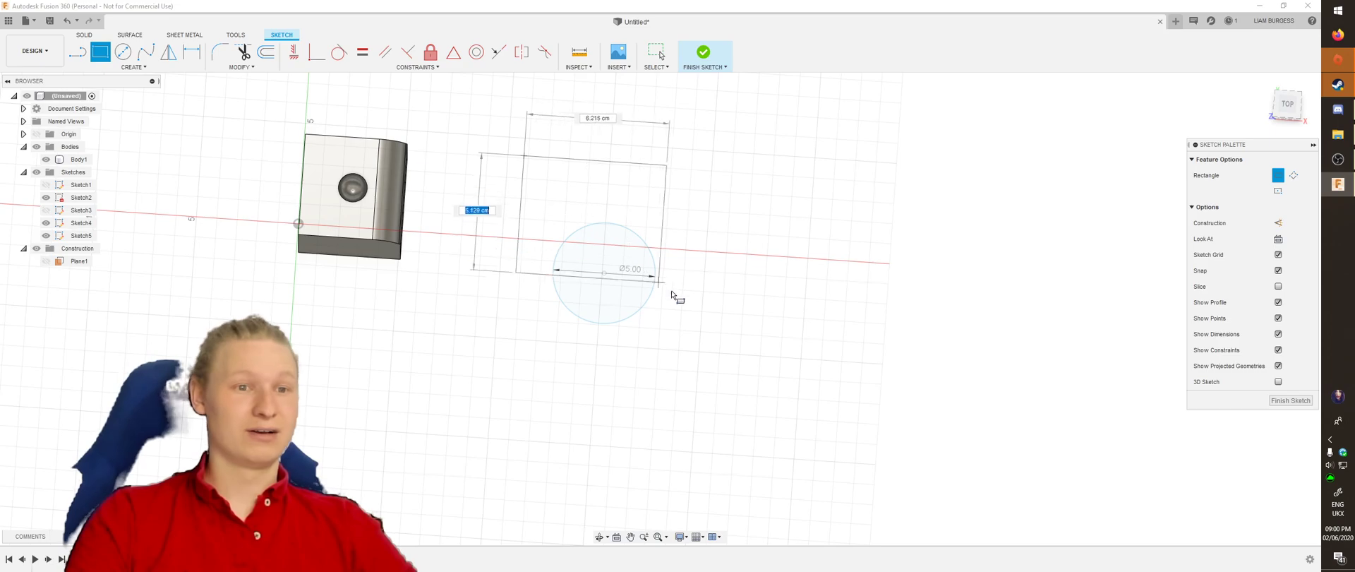
click(710, 374)
mouse_move(709, 374)
shift+middle_down()
mouse_move(769, 268)
mouse_move(762, 191)
mouse_move(760, 233)
shift+middle_up()
shift+middle_drag(603, 324, 617, 294)
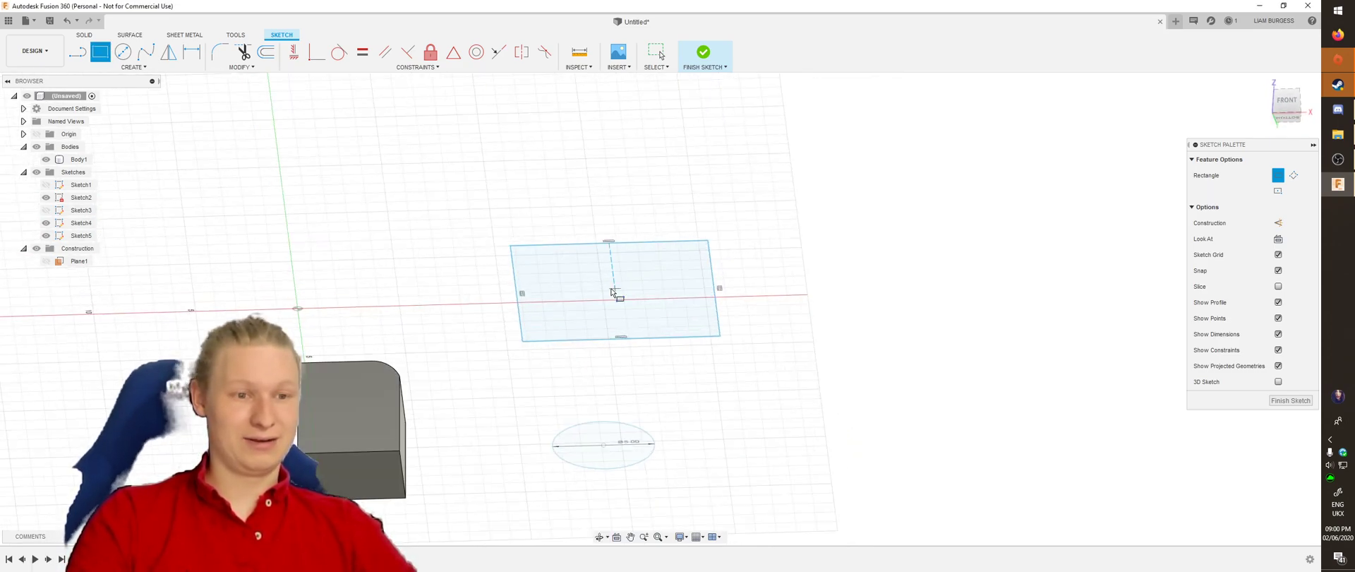
click(699, 62)
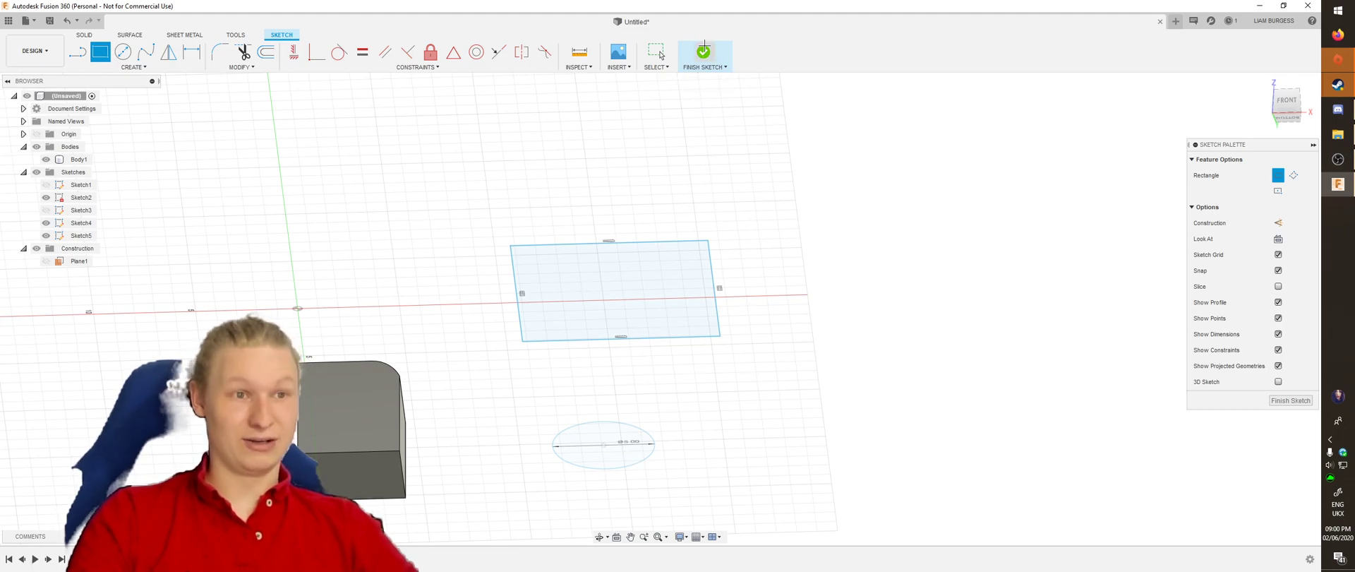
Loft a new body from the rectangle on the offset plane to the circle on the ground plane, using connected profiles
shift+middle_drag(669, 190, 644, 208)
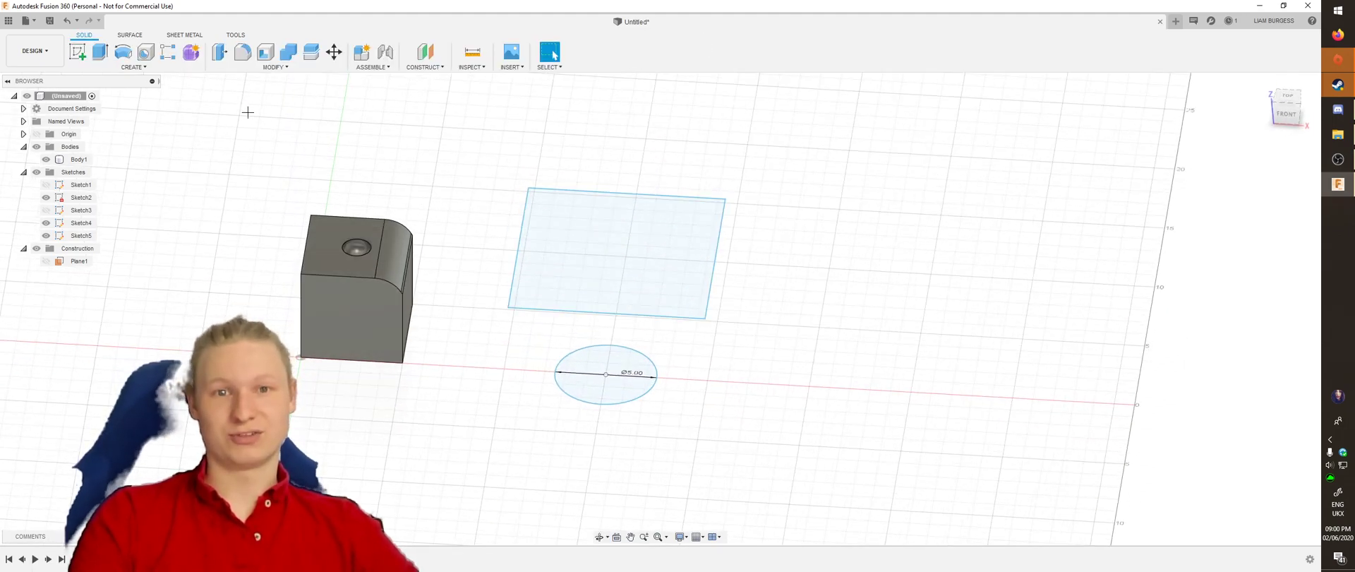
click(134, 67)
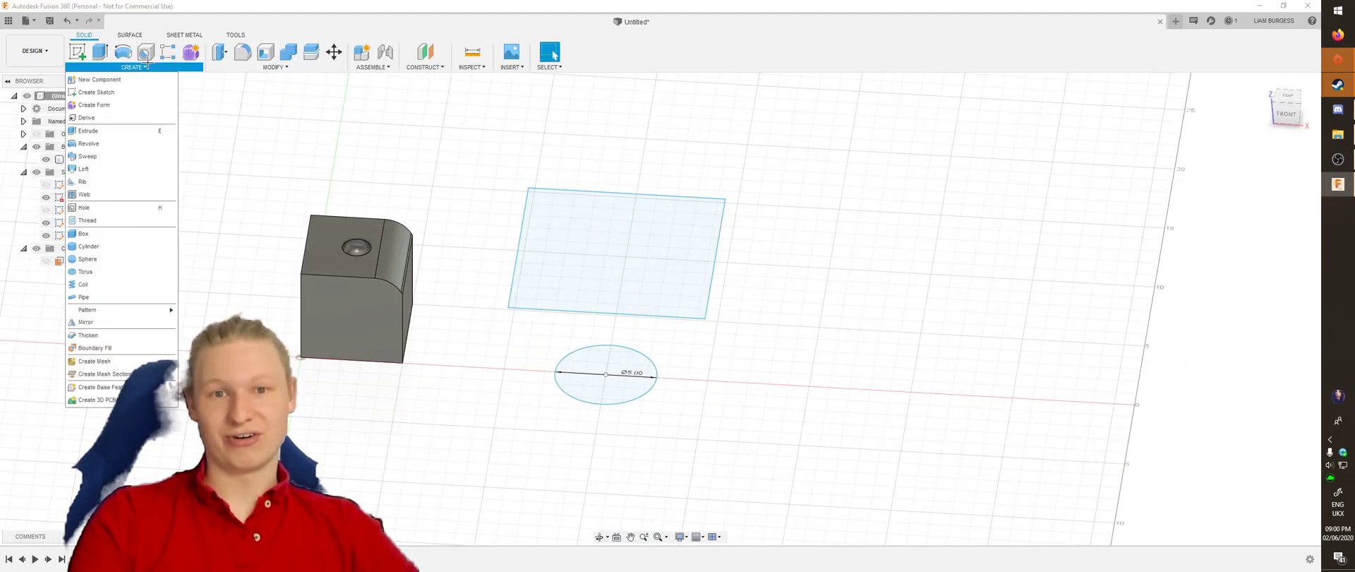
click(105, 170)
shift+middle_drag(659, 293, 621, 252)
click(621, 251)
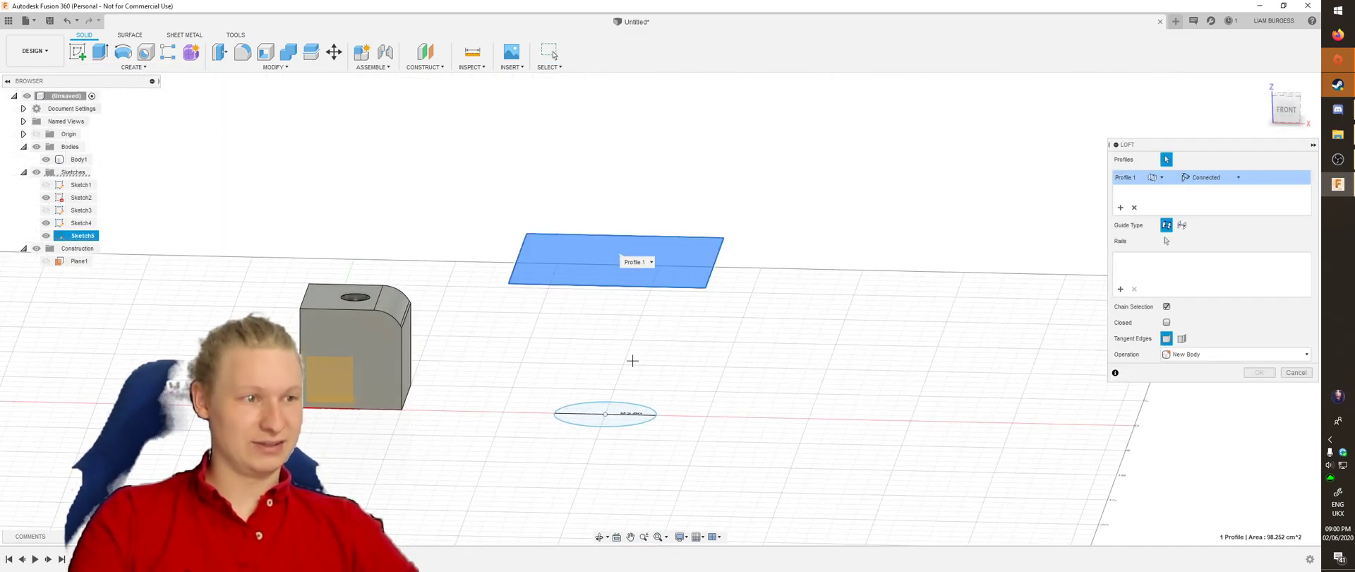
click(613, 417)
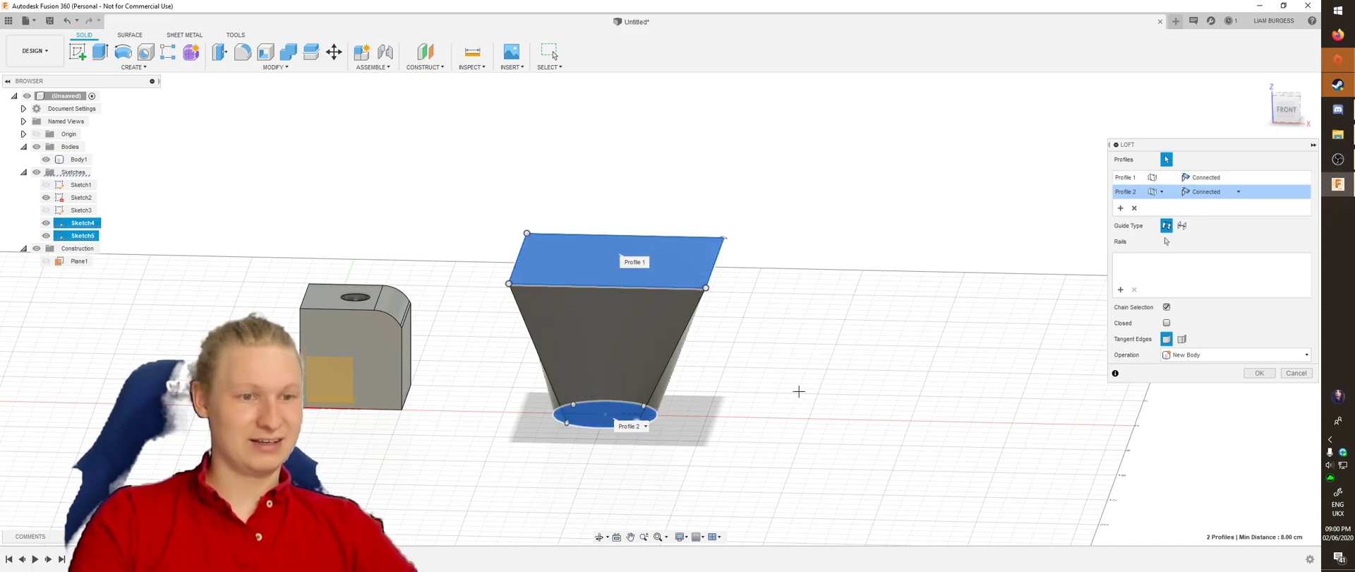
shift+middle_drag(786, 387, 834, 373)
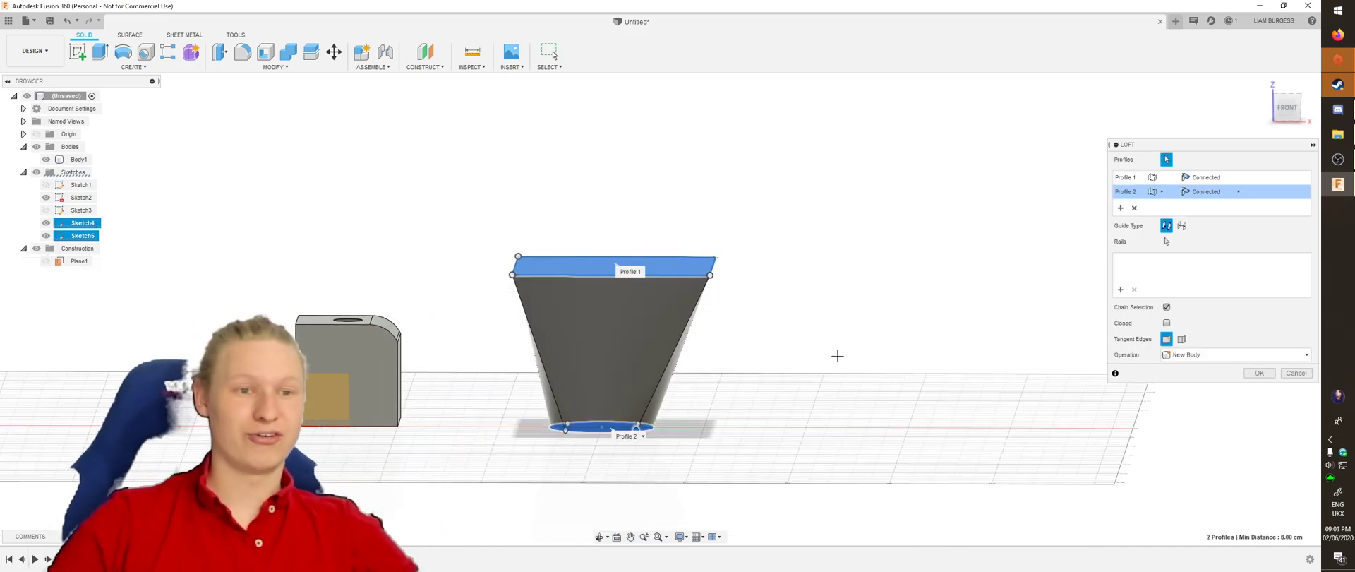
scroll(781, 283, down, 1)
middle_drag(781, 283, 692, 444)
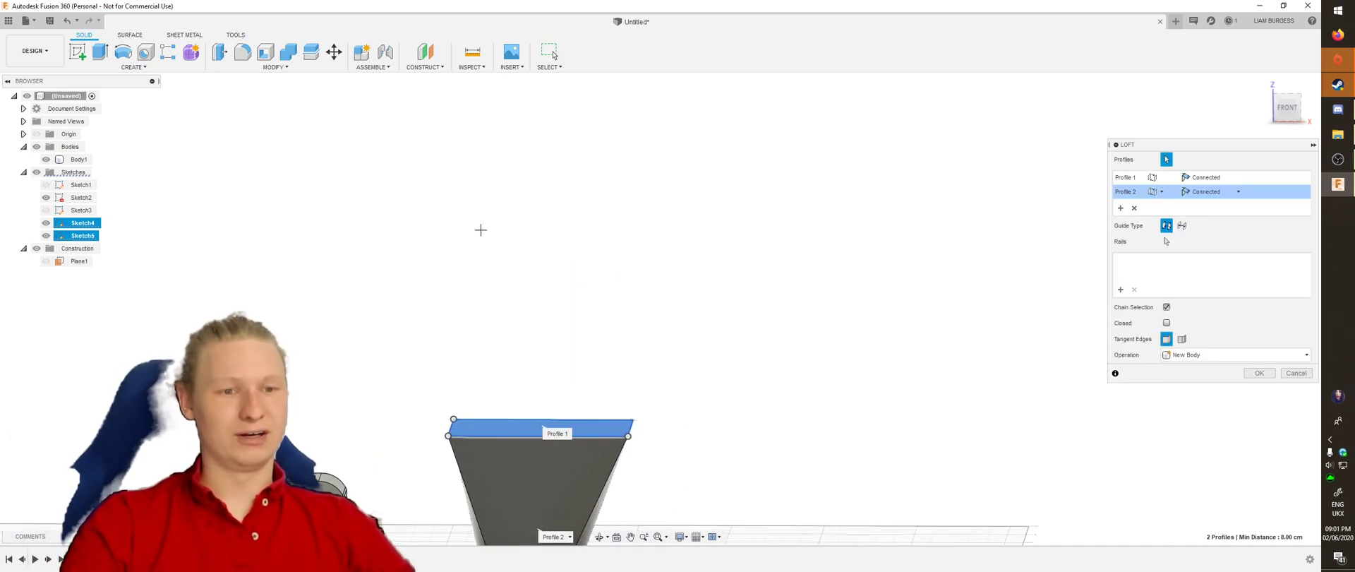
shift+middle_drag(541, 272, 681, 311)
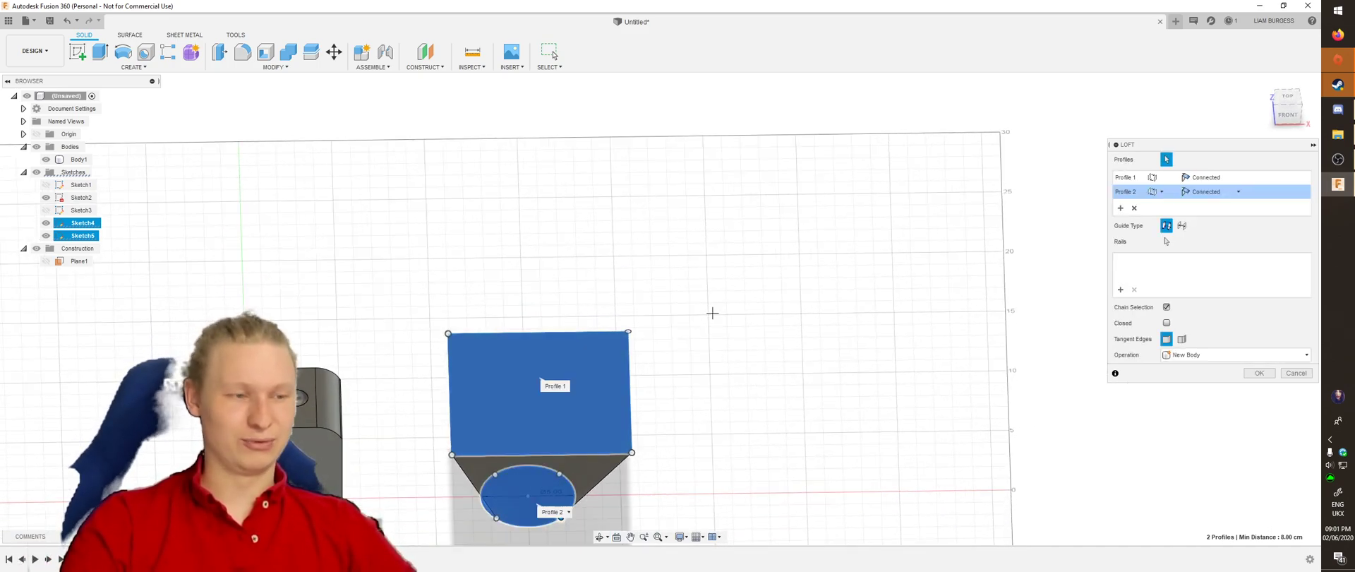
shift+middle_drag(713, 389, 678, 311)
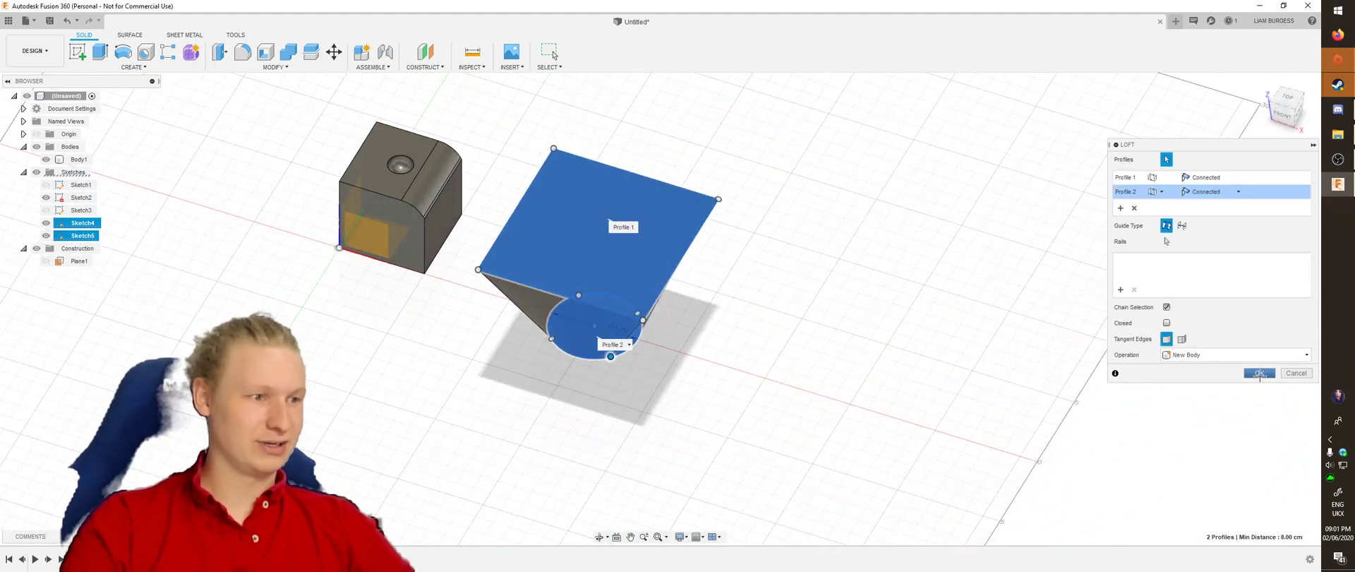
click(1261, 373)
Start an offset construction plane and view the lofted body from the front and from below
shift+middle_drag(741, 353, 650, 248)
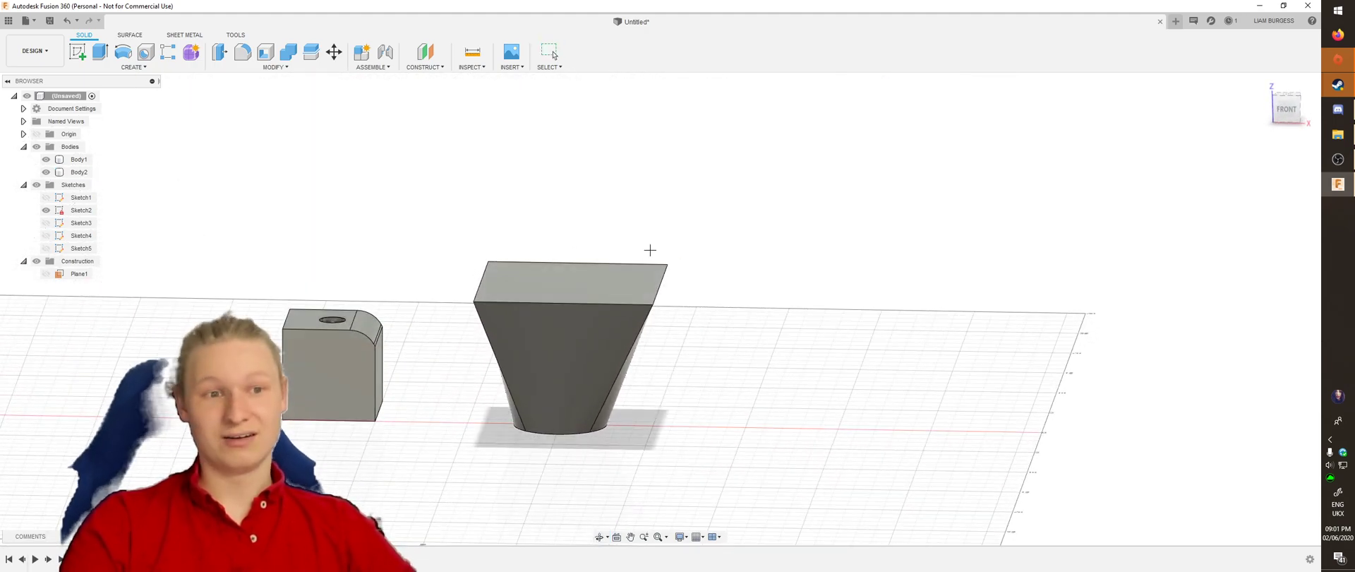
click(426, 52)
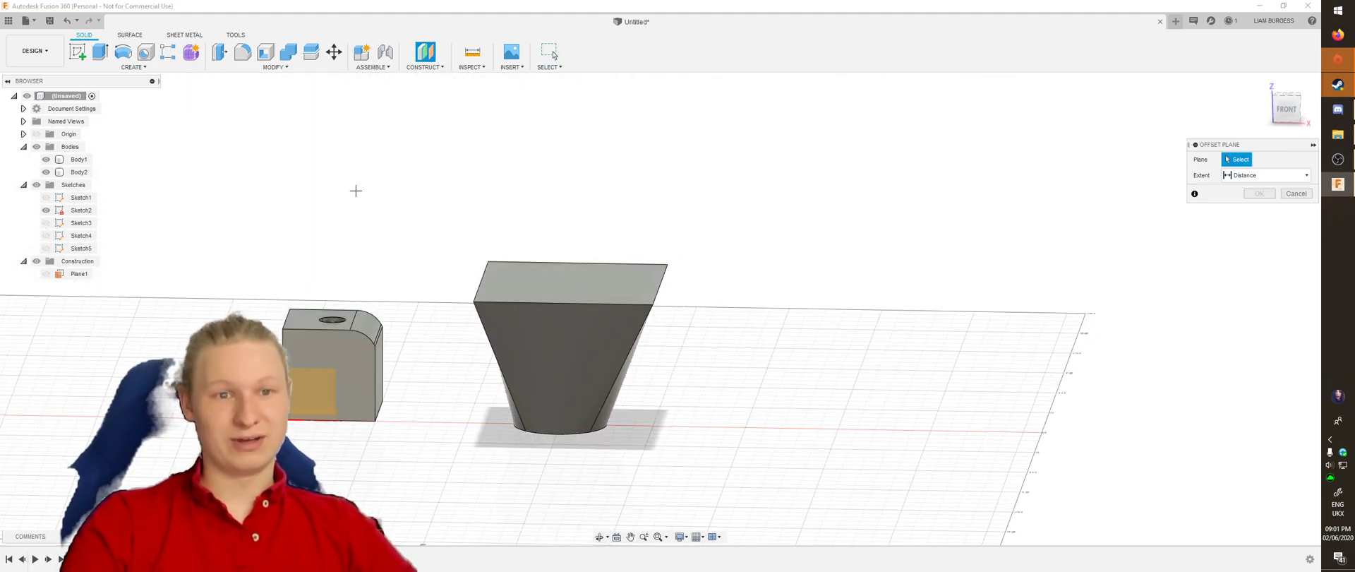
shift+middle_drag(357, 374, 292, 424)
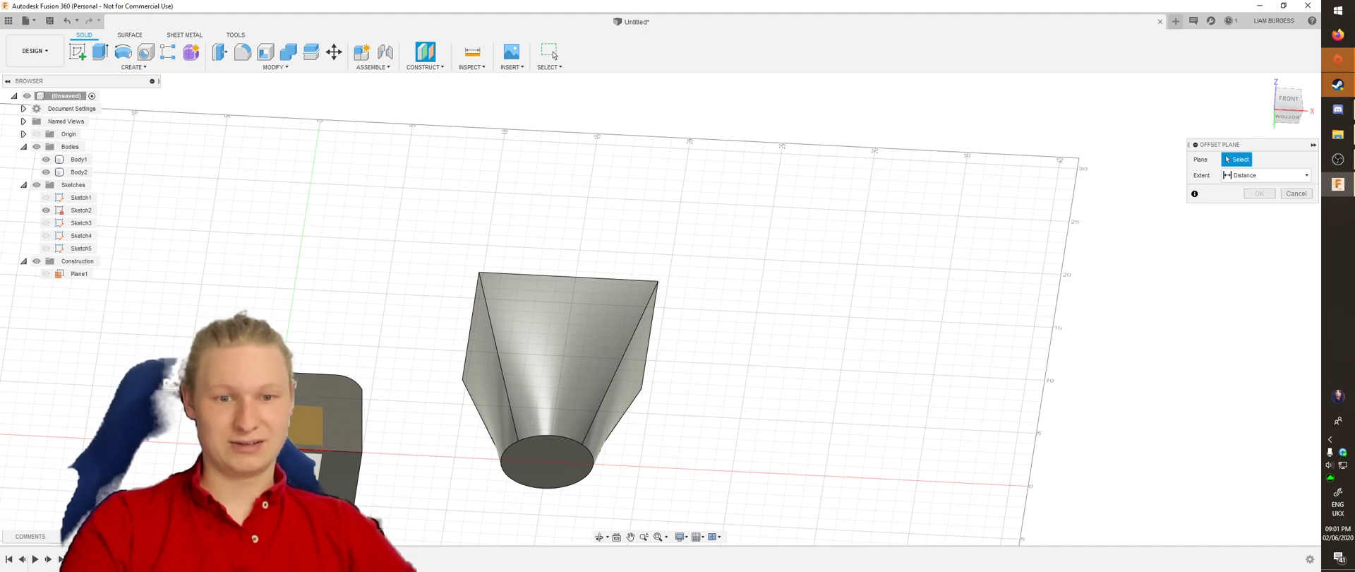
shift+middle_drag(303, 342, 315, 255)
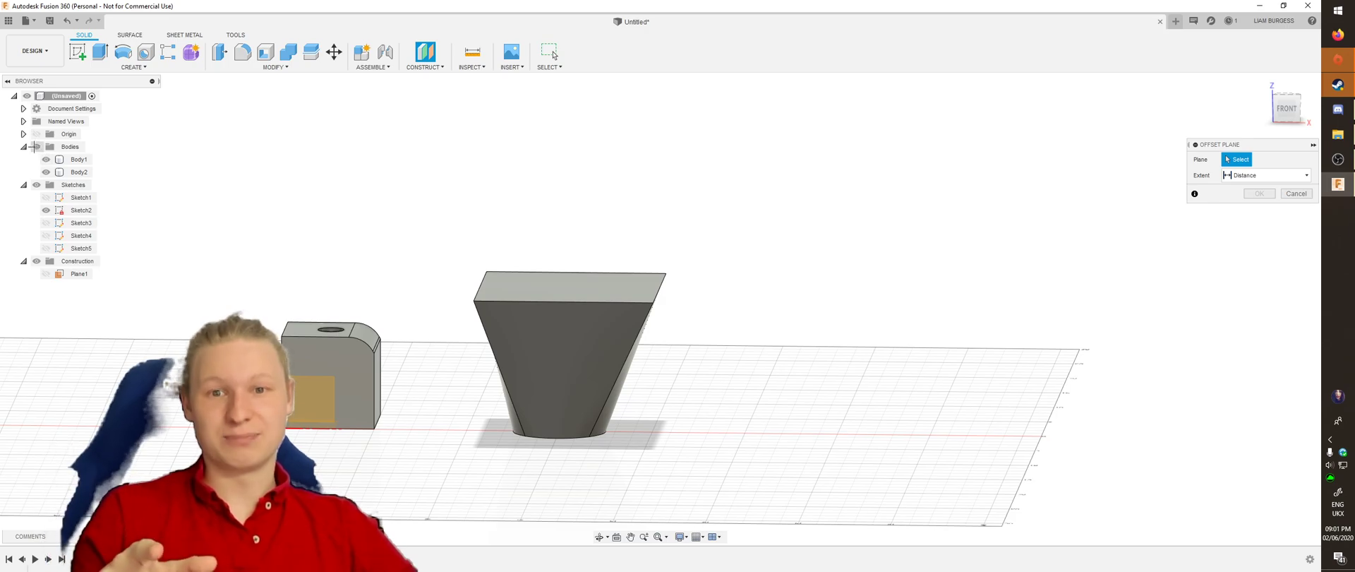
Collapse the bodies and sketches groups, reopen the bodies group, and toggle the lofted body's visibility off and on
click(23, 146)
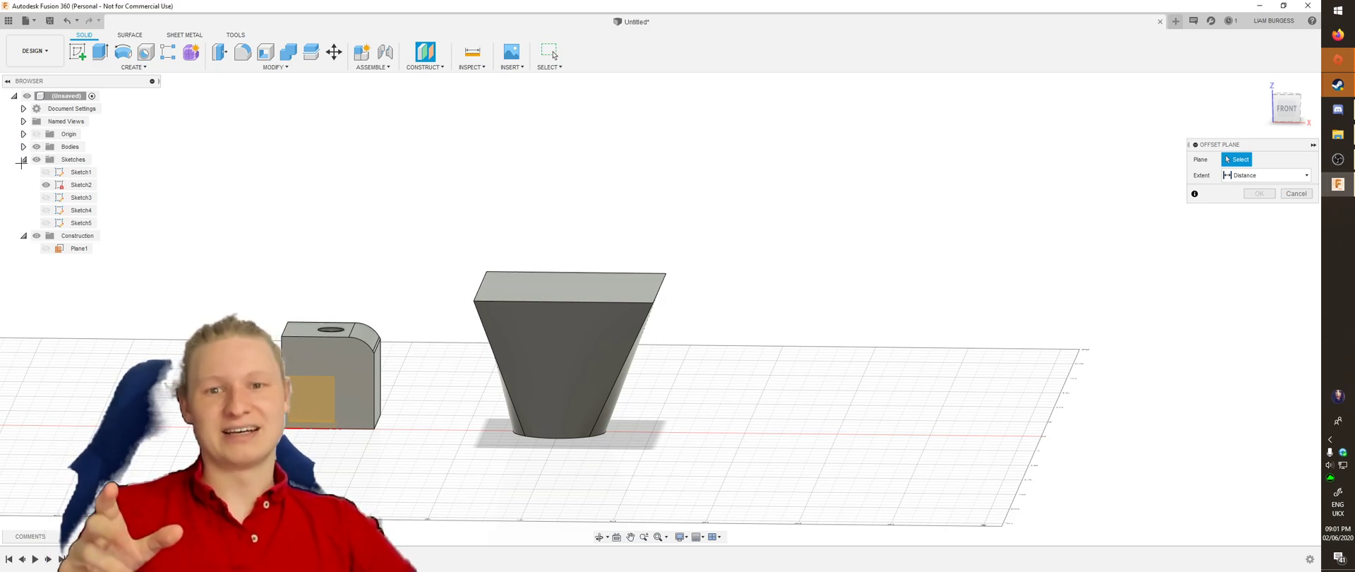
click(24, 159)
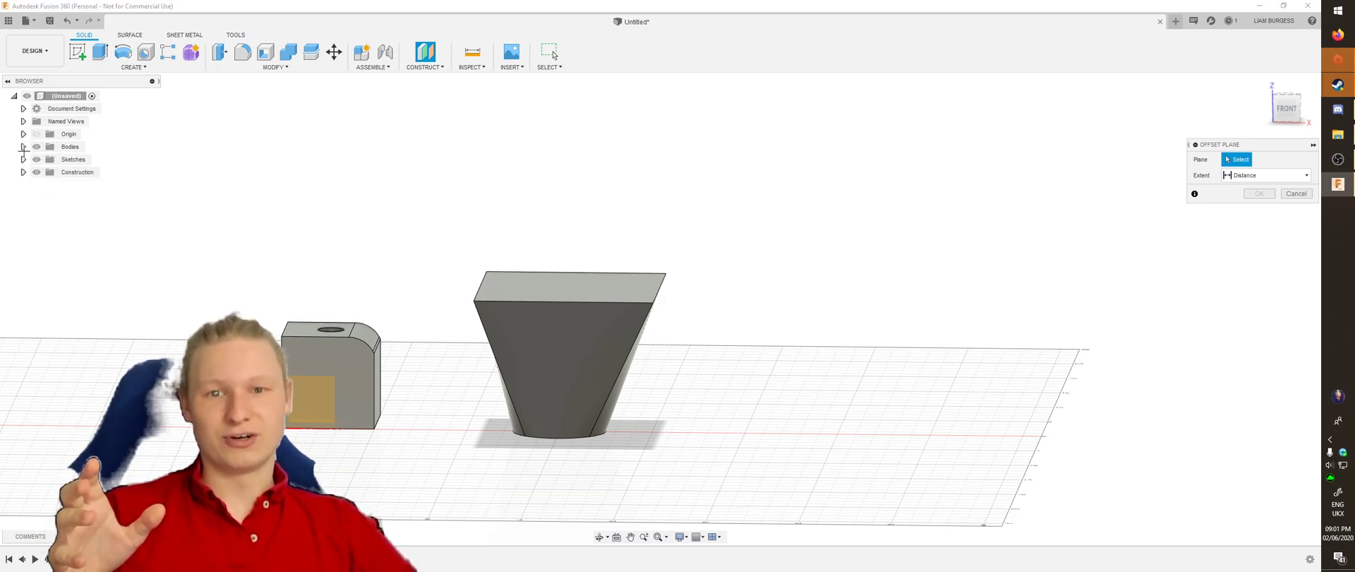
click(23, 146)
click(46, 172)
click(46, 172)
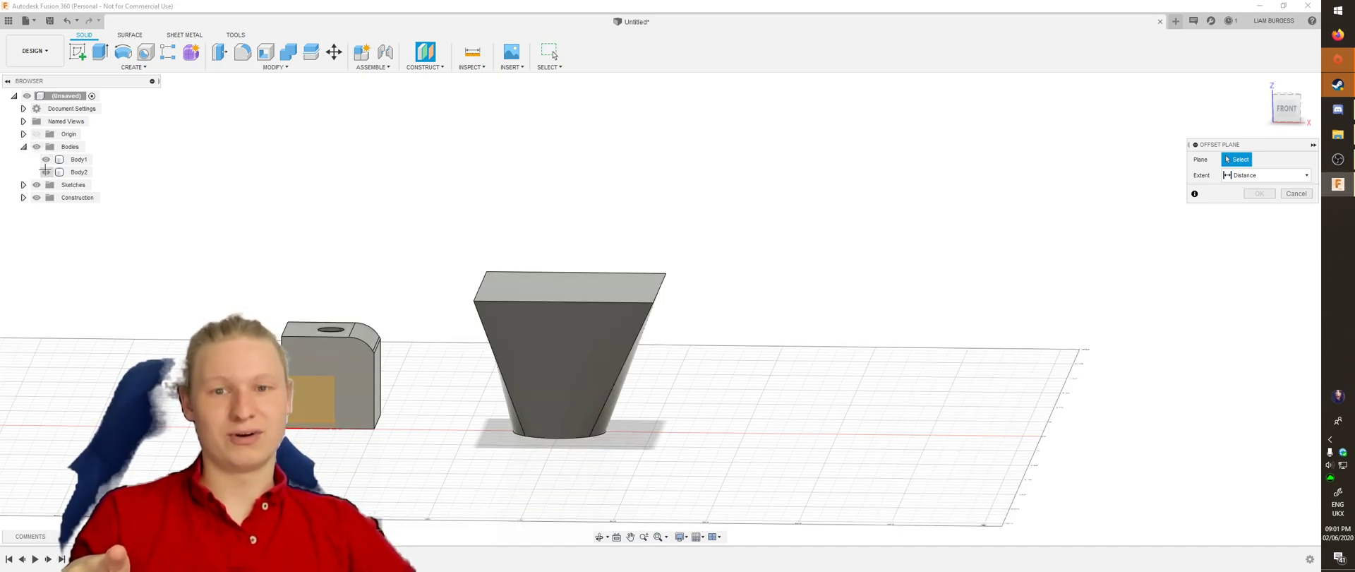
click(46, 171)
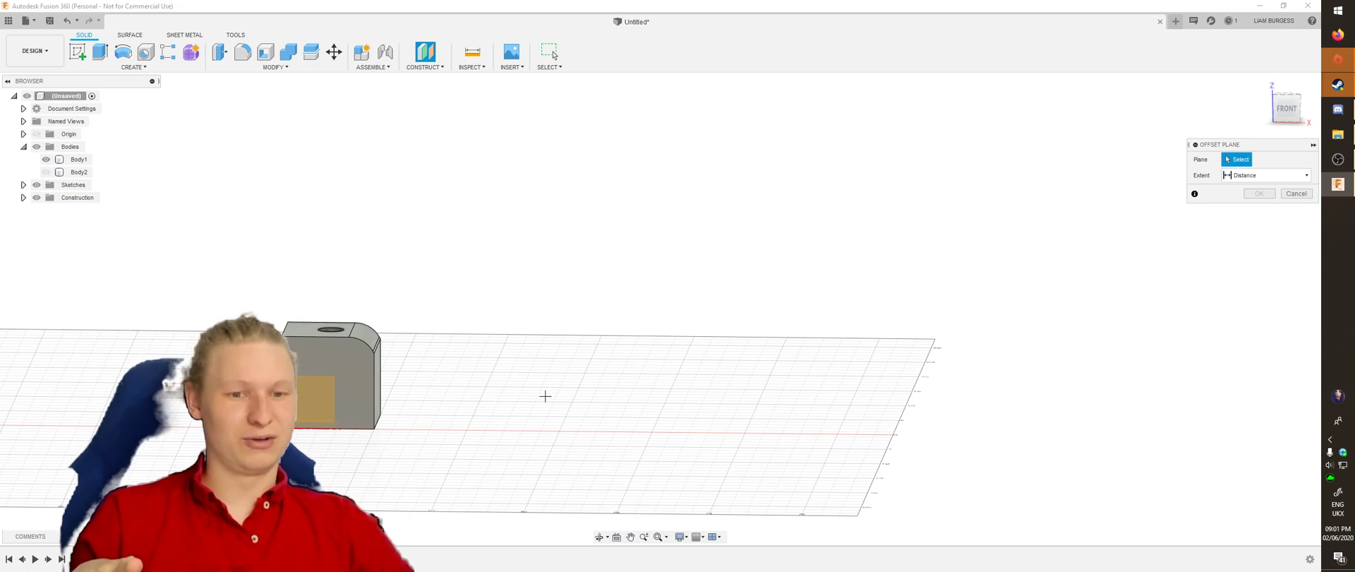
click(46, 171)
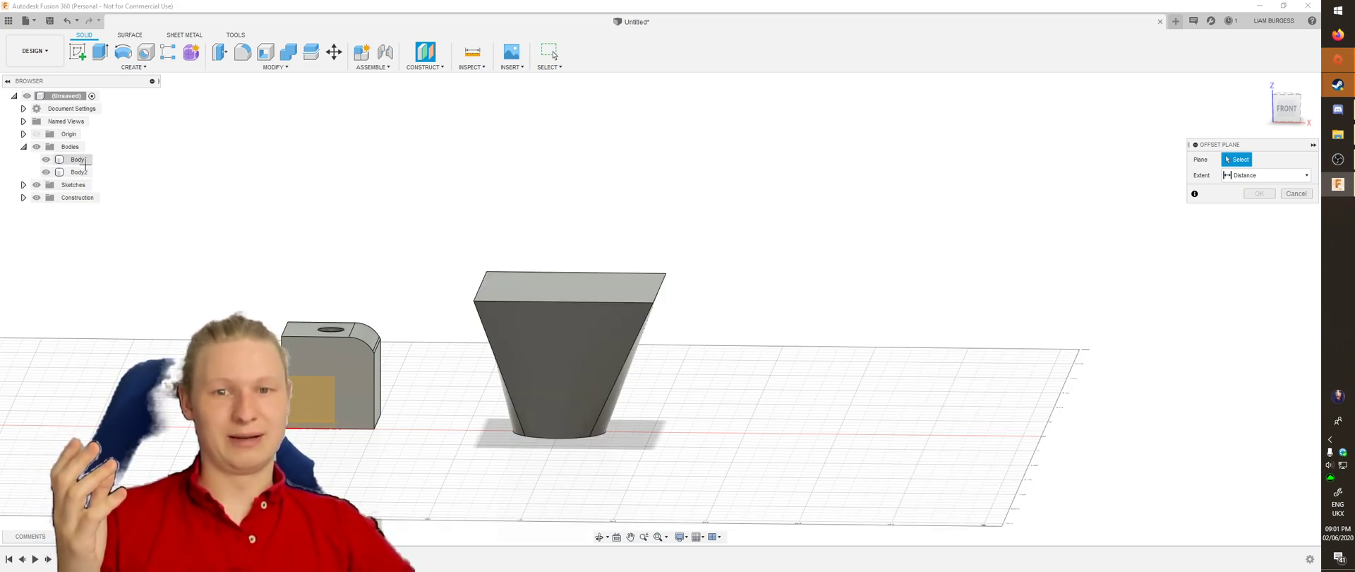
Expand the sketches group and make all five sketches visible on the two bodies
click(23, 184)
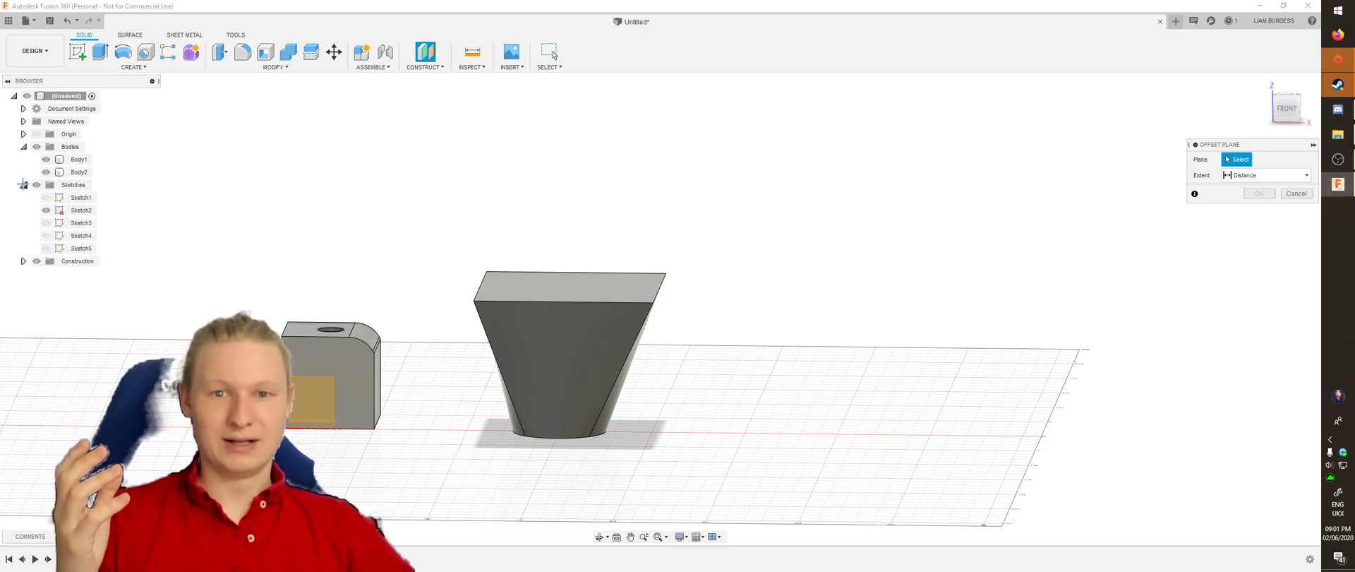
click(46, 198)
click(46, 222)
click(46, 248)
mouse_move(329, 232)
shift+middle_down()
mouse_move(329, 203)
mouse_move(337, 272)
mouse_move(339, 261)
mouse_move(170, 204)
shift+middle_up()
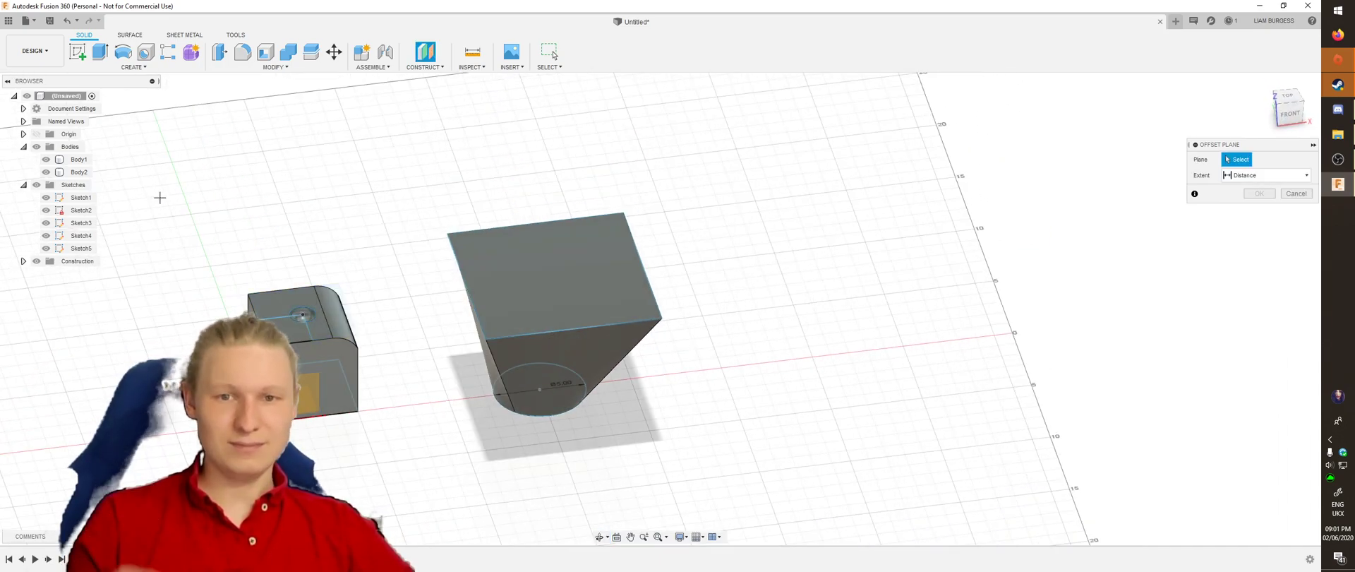
Hide both the cube and the lofted body to view the sketches alone
click(45, 158)
click(46, 172)
shift+middle_drag(257, 200, 339, 199)
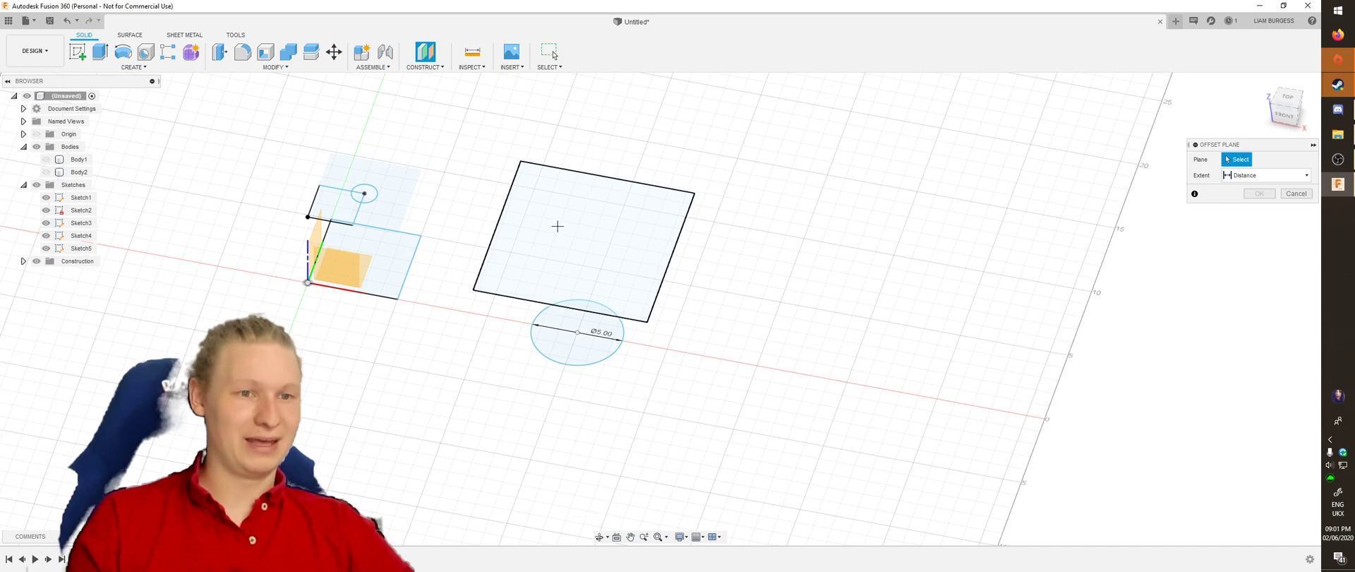
shift+middle_drag(558, 220, 570, 204)
Show the cube and the lofted body again and hide all five sketches
click(47, 159)
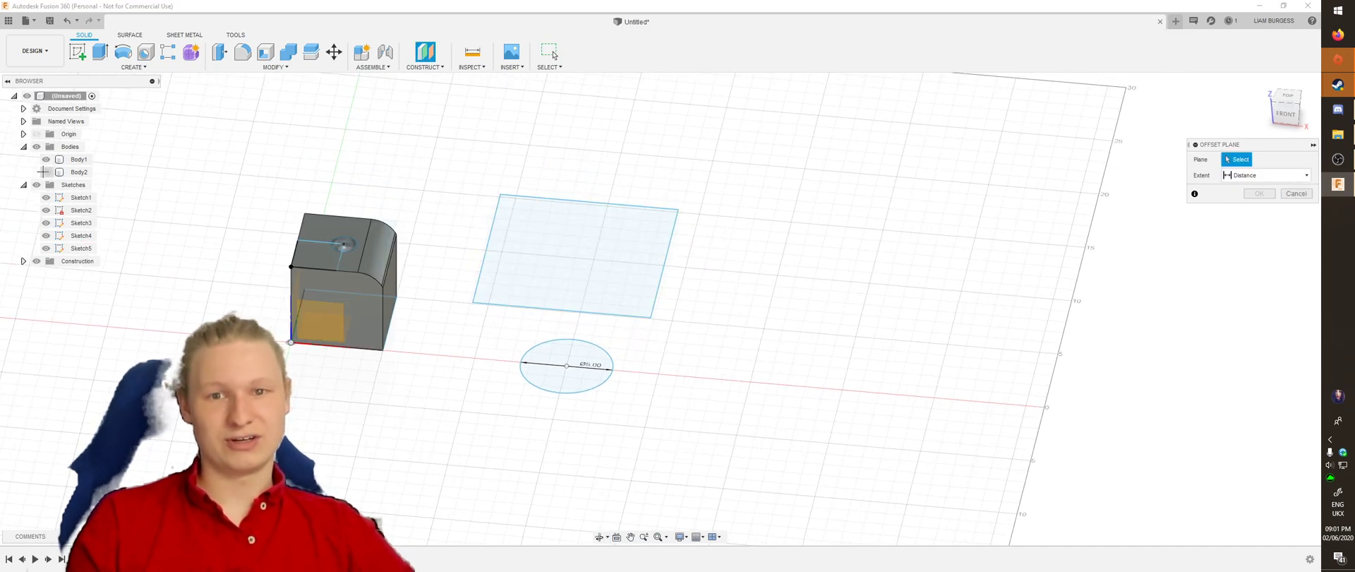
click(46, 171)
click(46, 197)
click(46, 209)
click(46, 222)
click(46, 235)
click(46, 248)
mouse_move(163, 237)
shift+middle_down()
mouse_move(192, 228)
mouse_move(166, 225)
shift+middle_up()
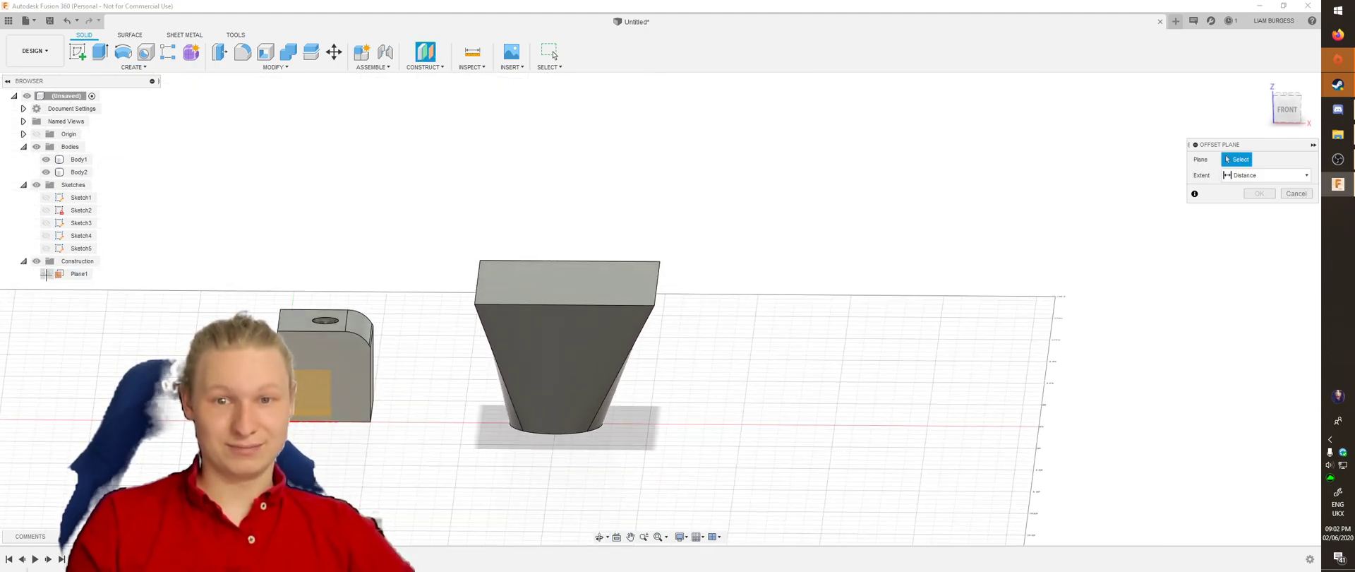
Show the existing offset plane above the cube and construct a plane 7.00 cm above it
shift+middle_drag(213, 254, 104, 275)
click(47, 274)
click(322, 245)
drag(307, 236, 307, 113)
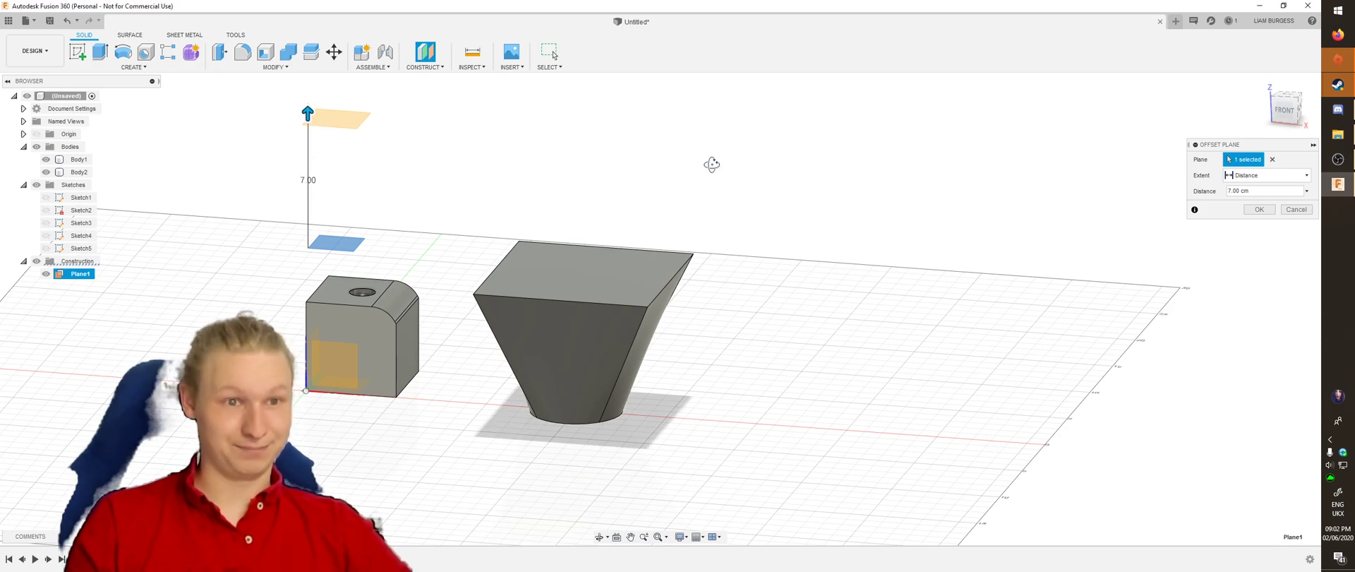
shift+middle_drag(712, 164, 723, 154)
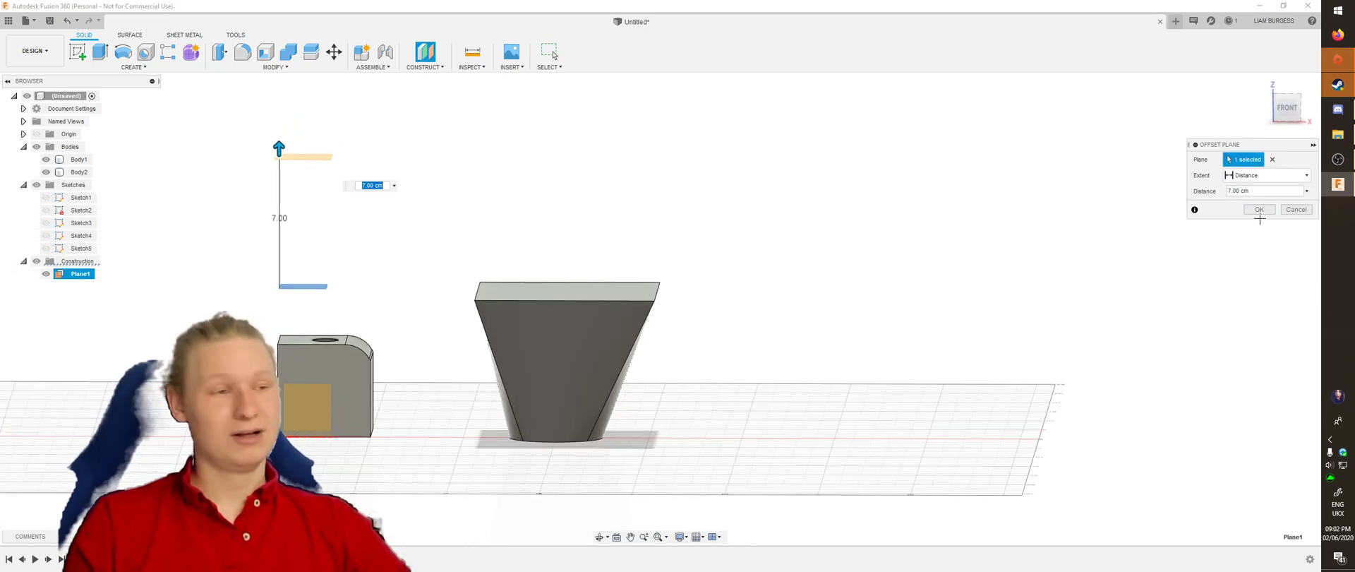
click(1259, 209)
Start a sketch on the upper construction plane and tilt the view to see the bodies beneath it
shift+middle_drag(519, 191, 516, 207)
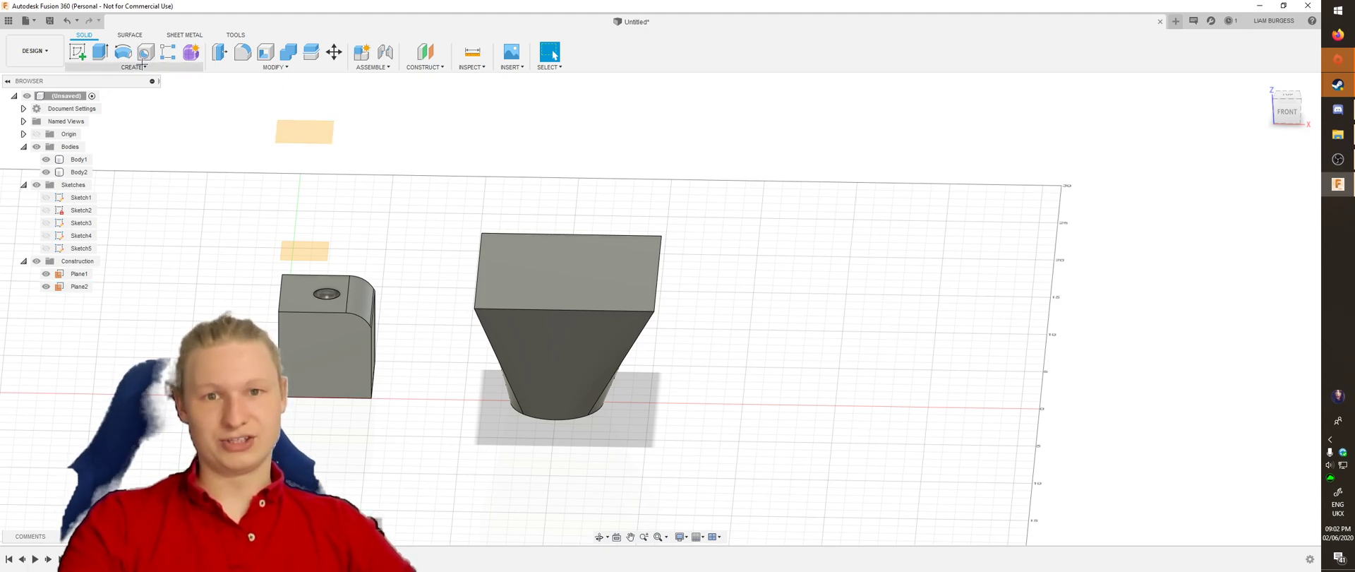
click(77, 52)
click(304, 131)
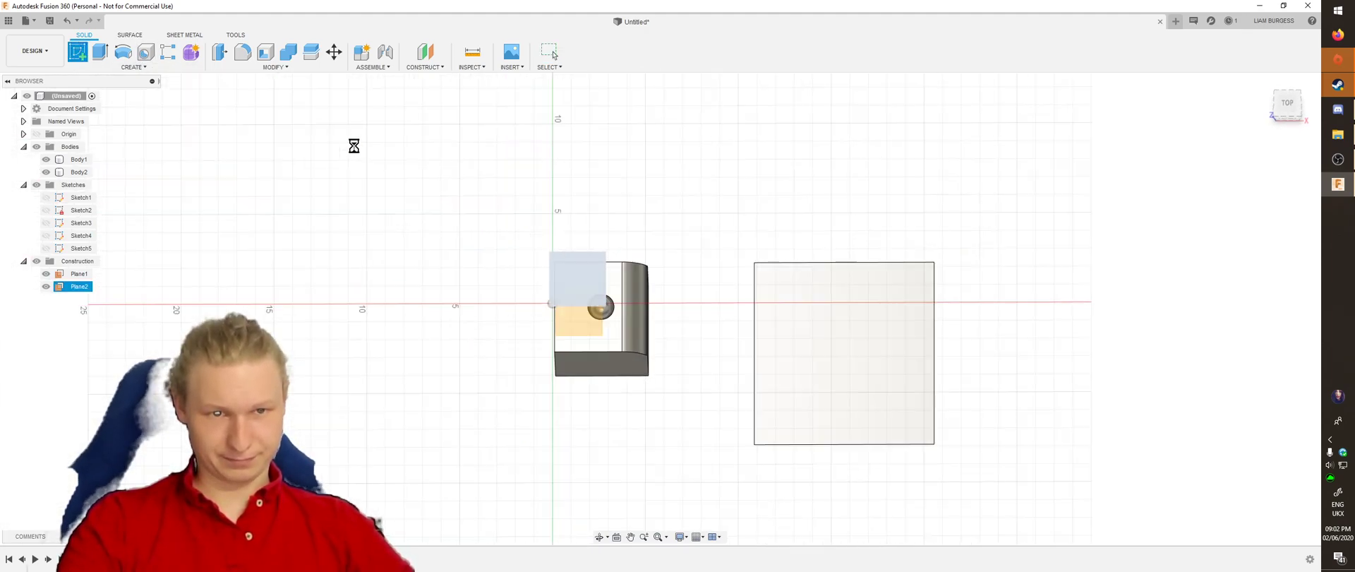
mouse_move(647, 180)
shift+middle_down()
mouse_move(656, 139)
mouse_move(672, 184)
mouse_move(820, 221)
mouse_move(451, 173)
shift+middle_up()
Draw a closed fit-point spline through seven points as a large irregular outline above the lofted body
click(146, 52)
click(477, 248)
click(548, 419)
click(793, 415)
click(802, 287)
click(769, 176)
click(646, 134)
click(548, 209)
click(477, 247)
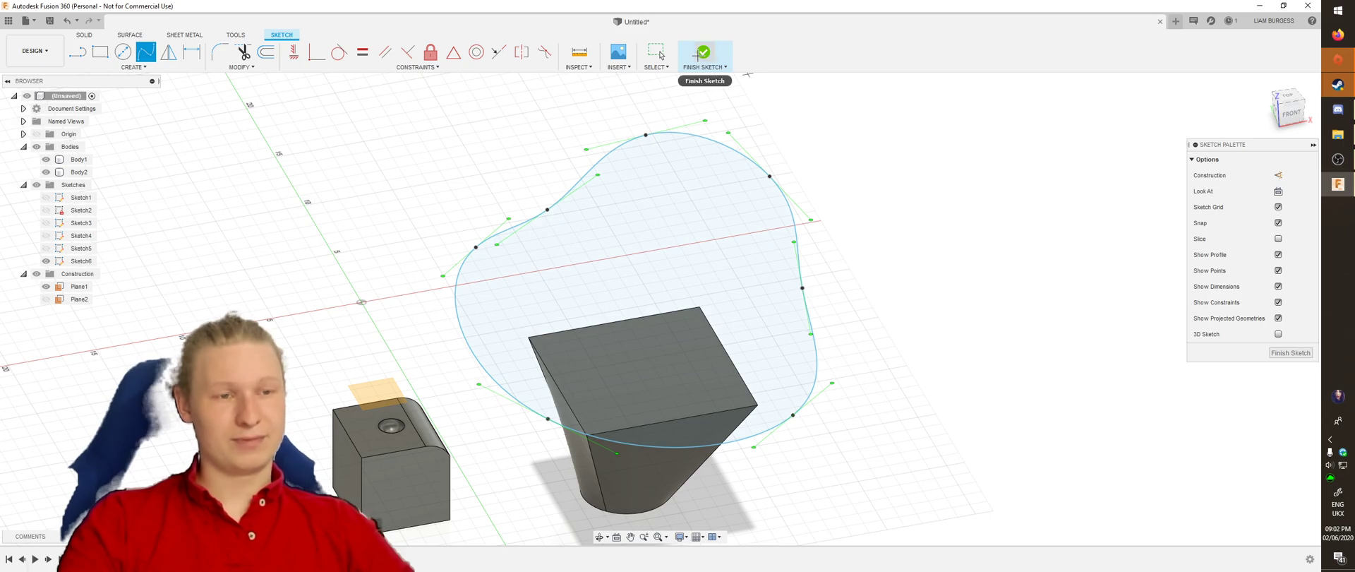
key(Escape)
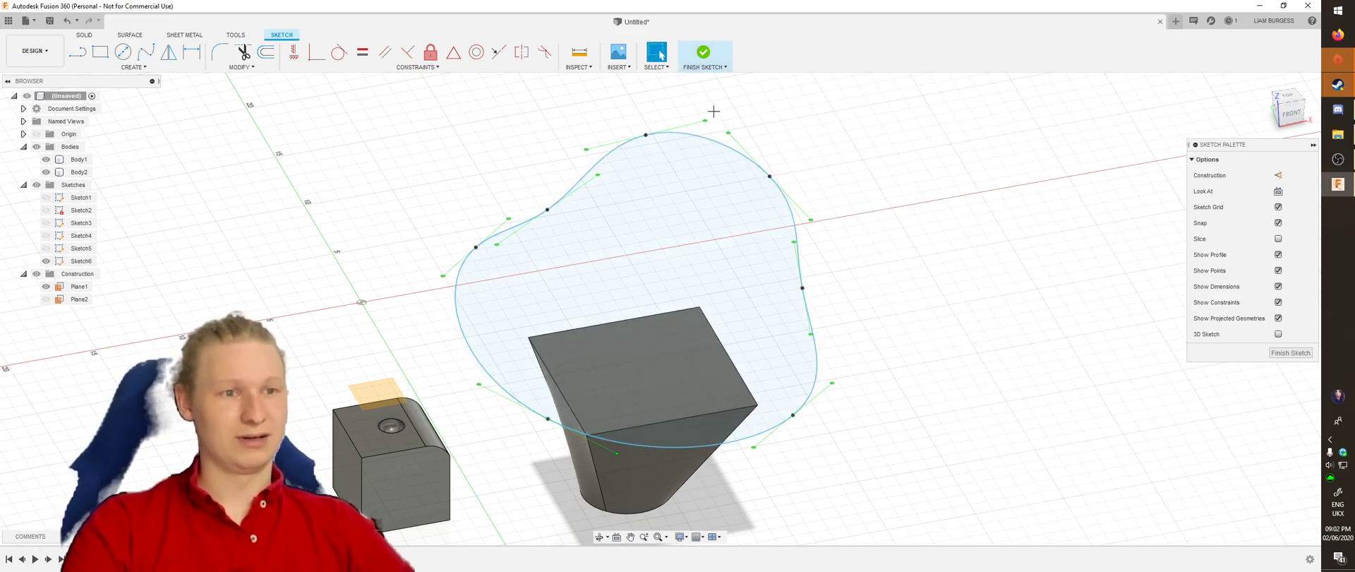
Reshape the spline with the tangent handles at its rear and side points, and finish the sketch
drag(705, 120, 689, 178)
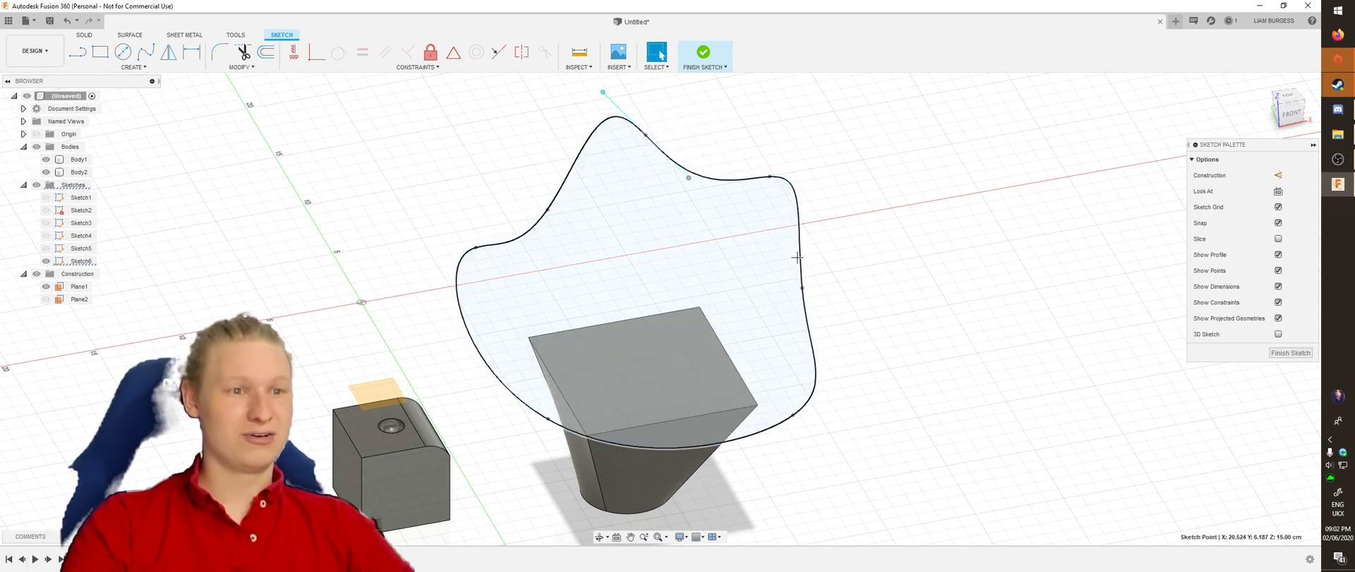
click(803, 287)
drag(792, 221, 744, 255)
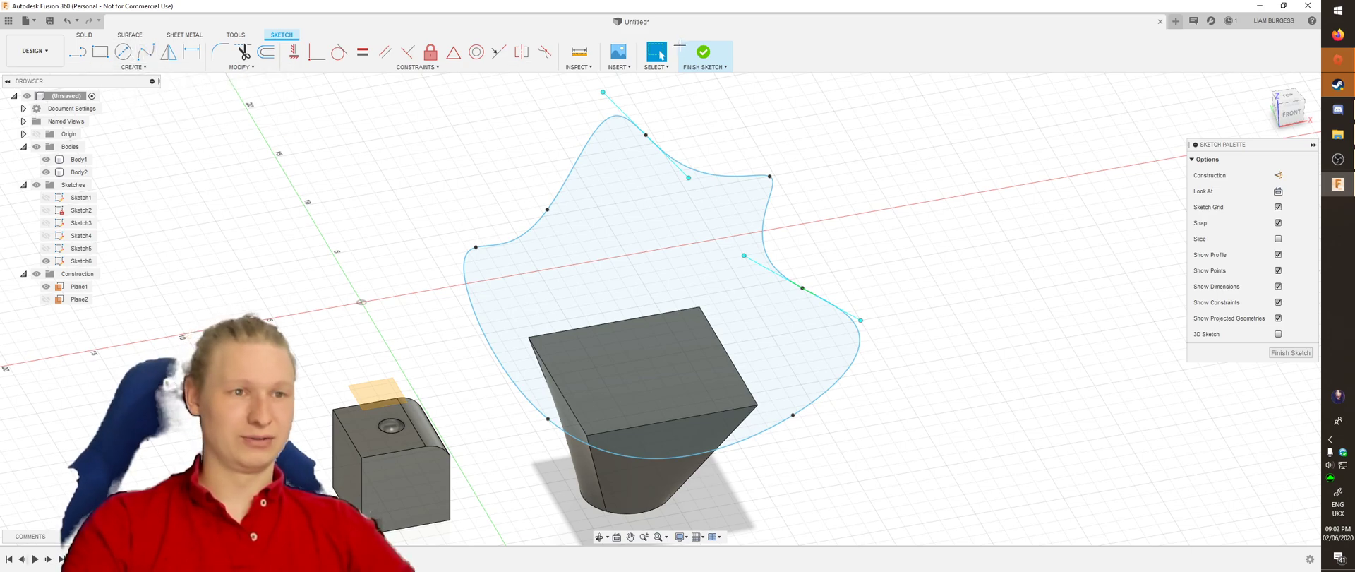
click(703, 53)
Loft from the closed spline profile to the top face of the lofted body using the Join operation
click(680, 230)
click(134, 67)
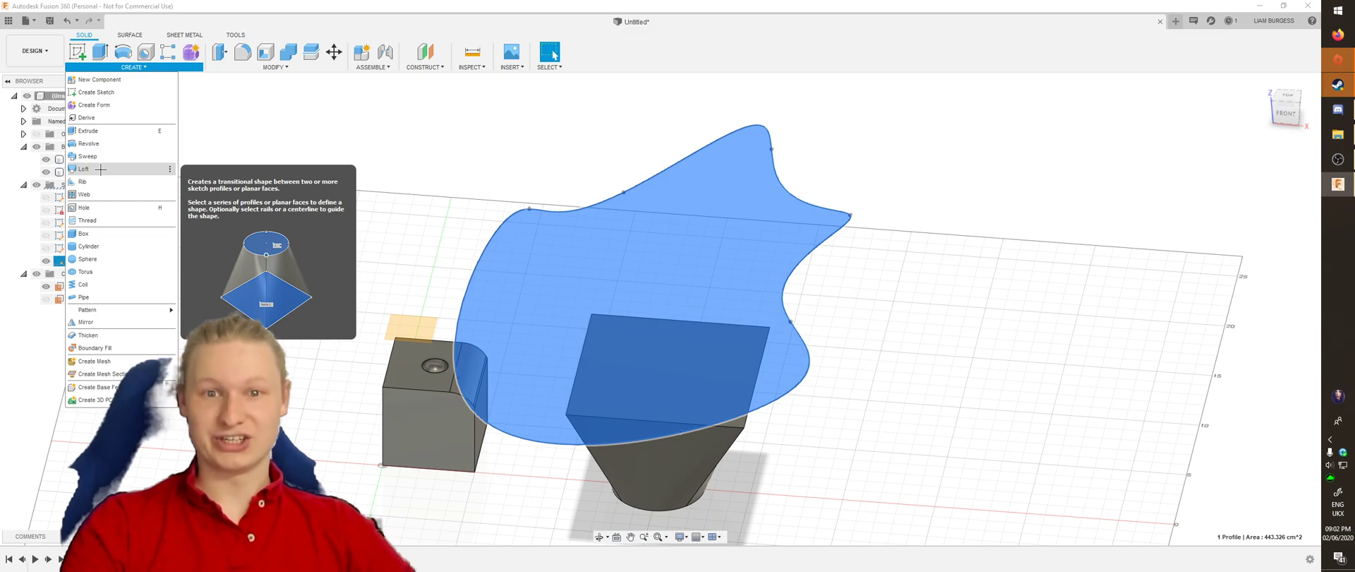
click(100, 169)
shift+middle_drag(420, 374, 427, 303)
shift+middle_drag(657, 403, 679, 326)
shift+middle_drag(672, 384, 670, 405)
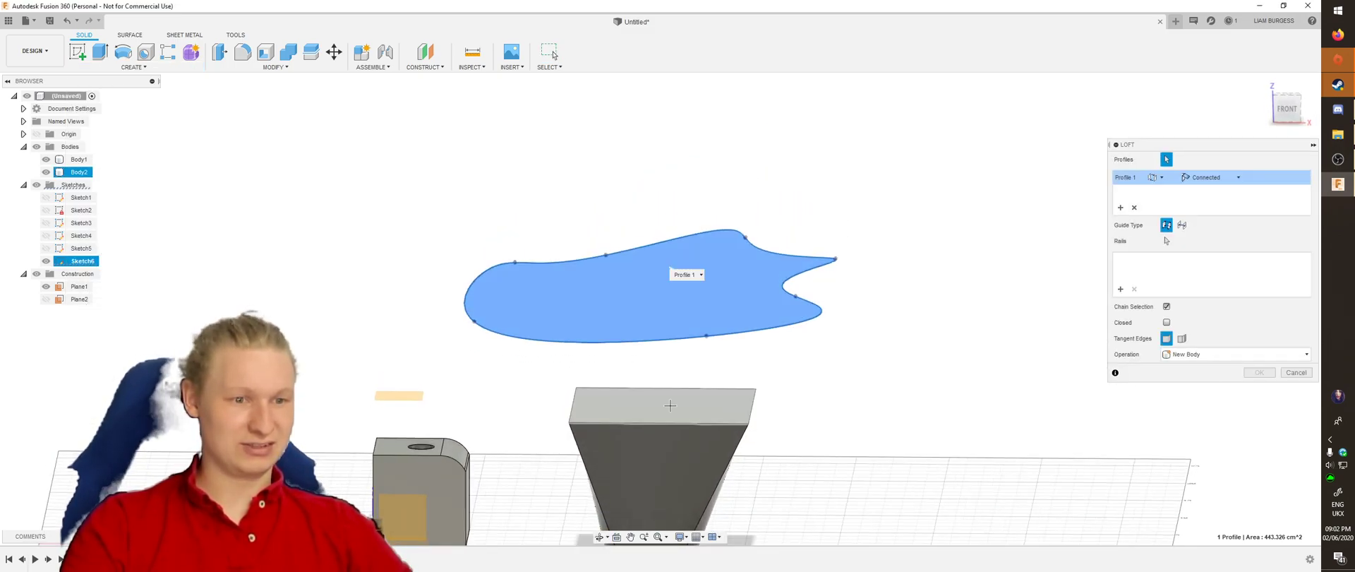
click(670, 406)
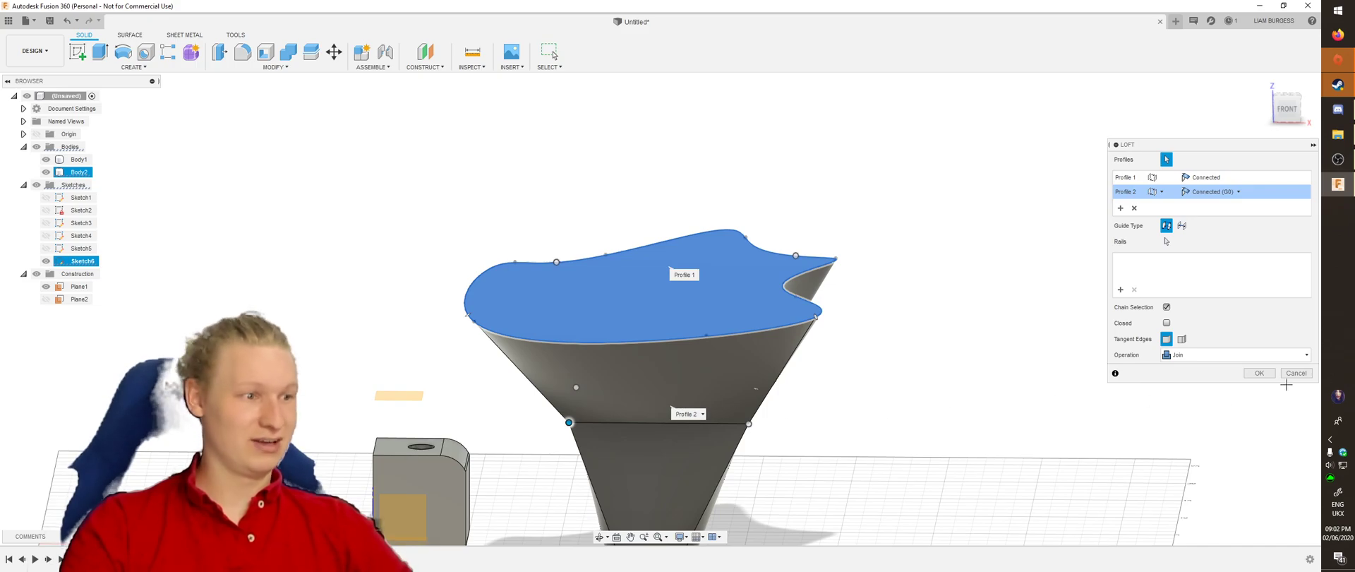
click(1259, 372)
Check the joined loft from several angles and enter Create Form mode
shift+middle_drag(989, 332, 586, 314)
click(428, 286)
shift+middle_drag(425, 275, 630, 239)
middle_drag(630, 239, 565, 314)
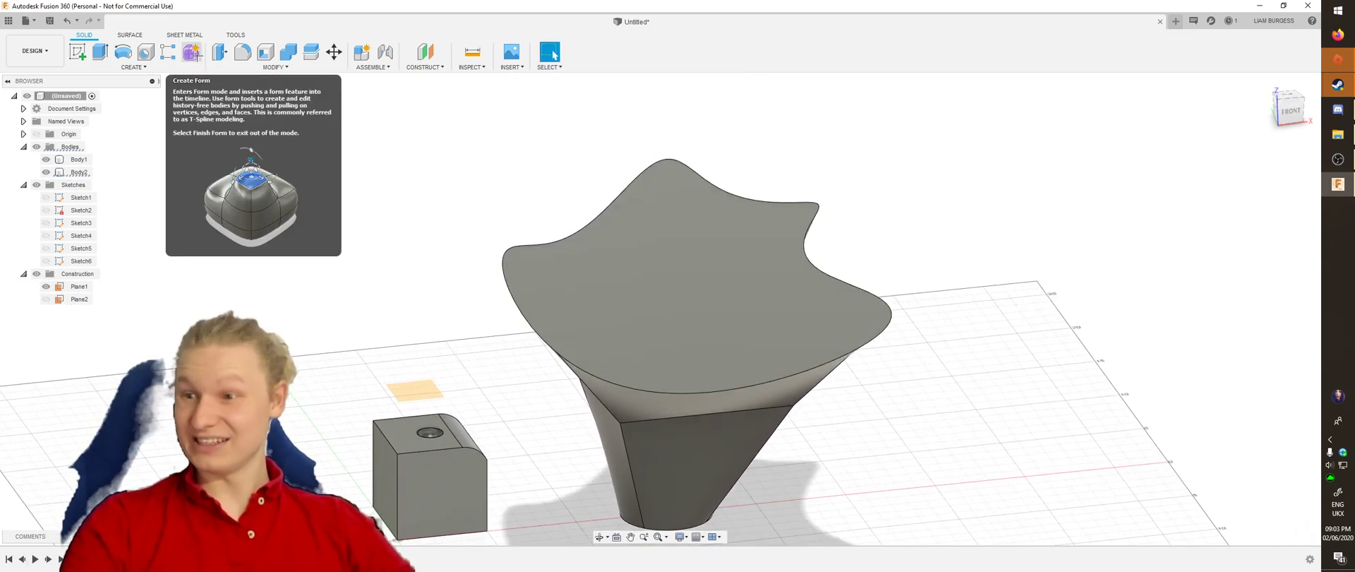
click(192, 53)
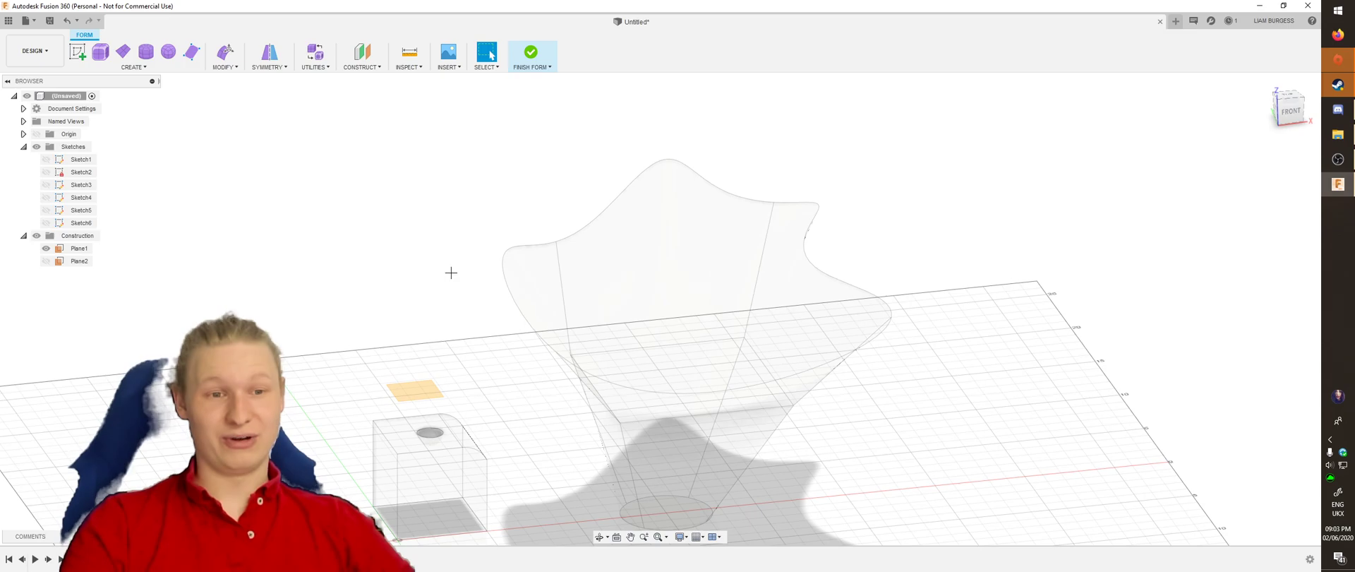
middle_drag(451, 273, 517, 184)
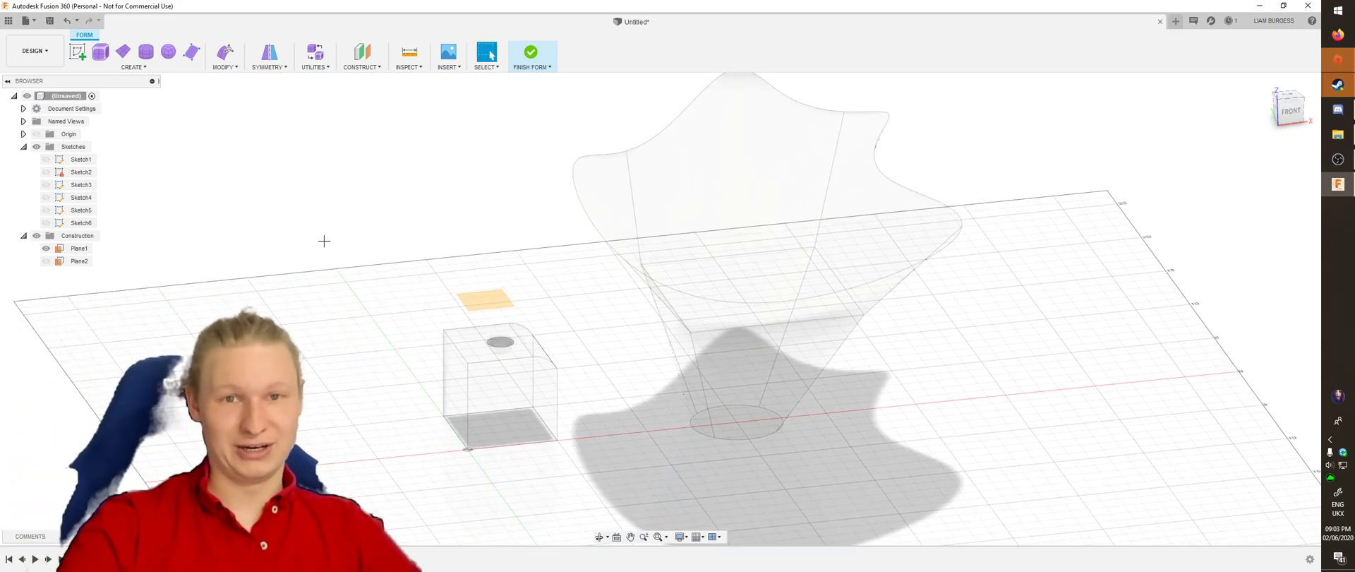
Place a form box centred on the origin, about 11.5 cm long, 8.3 cm wide and 4.1 cm high
click(101, 51)
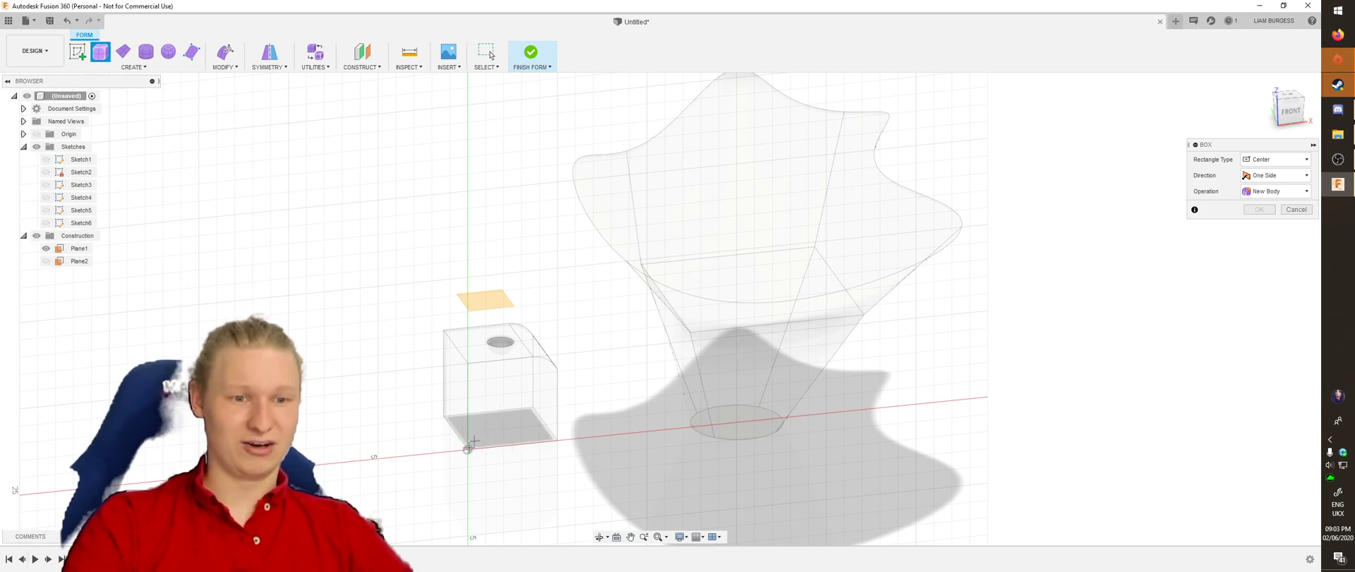
click(469, 449)
click(576, 372)
mouse_move(584, 441)
shift+middle_down()
mouse_move(611, 455)
mouse_move(590, 388)
mouse_move(540, 360)
shift+middle_up()
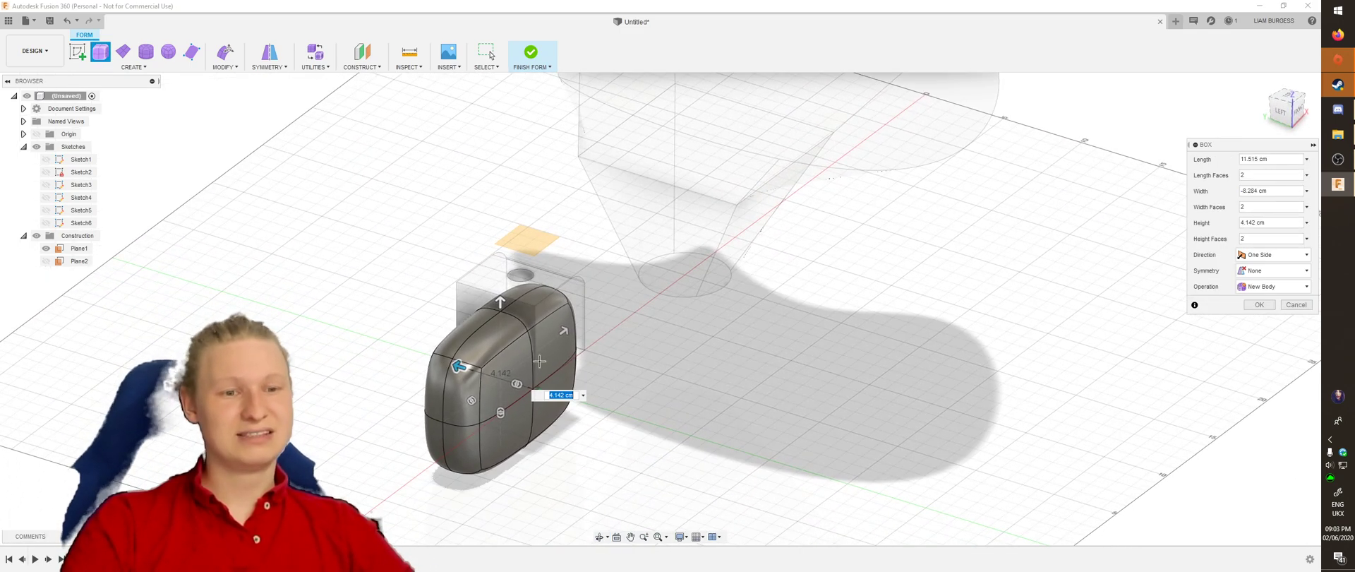
Enlarge the form box to a width of -16 cm and a height of 19 cm, and finish the form
drag(462, 363, 329, 298)
drag(384, 266, 384, 204)
mouse_move(386, 211)
shift+middle_down()
mouse_move(531, 291)
mouse_move(752, 230)
shift+middle_up()
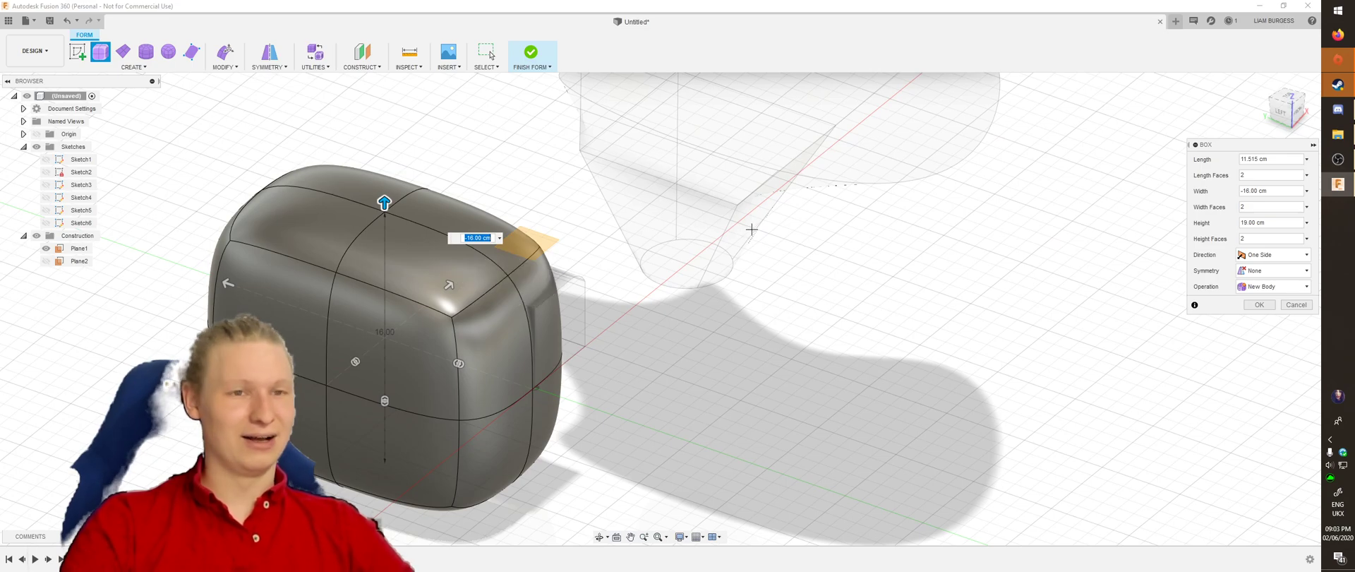
click(530, 55)
Reopen the box form for editing and select its vertical middle edge loop, followed by the horizontal one
click(337, 300)
click(342, 215)
click(290, 558)
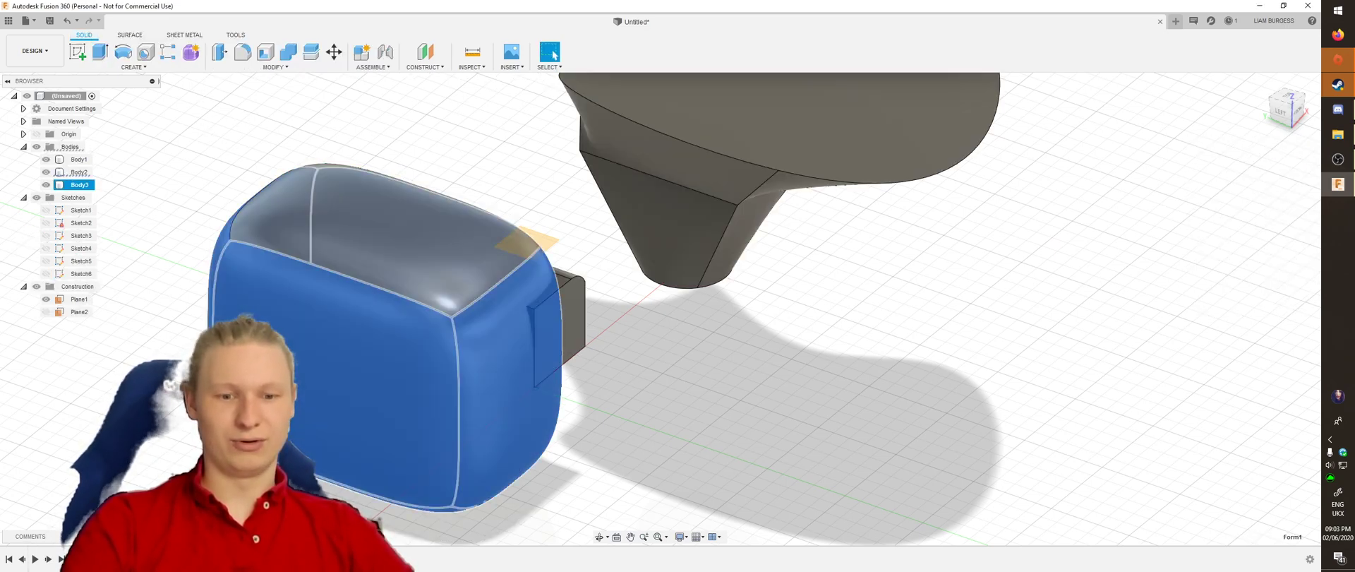
click(331, 463)
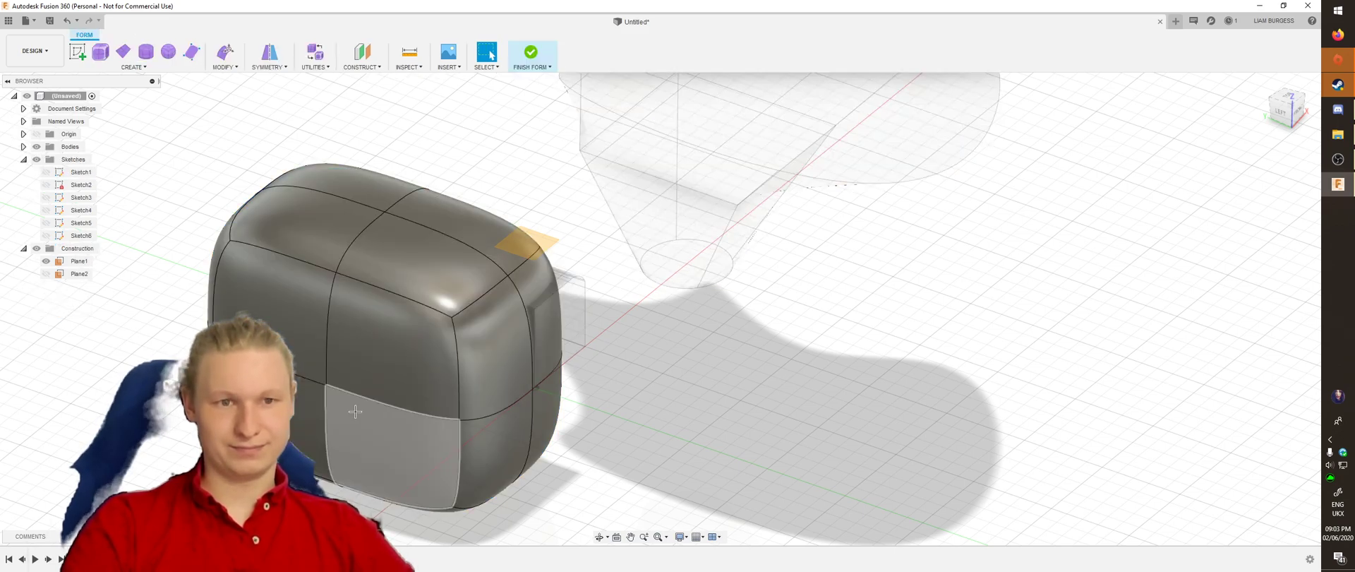
double_click(351, 251)
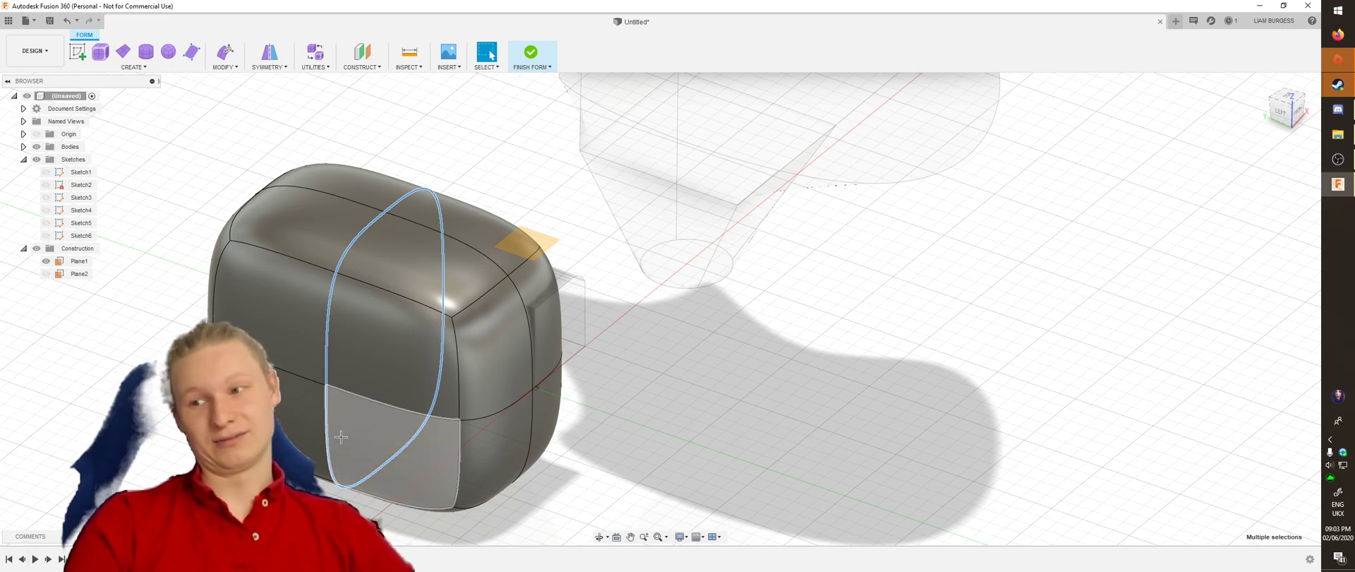
double_click(404, 407)
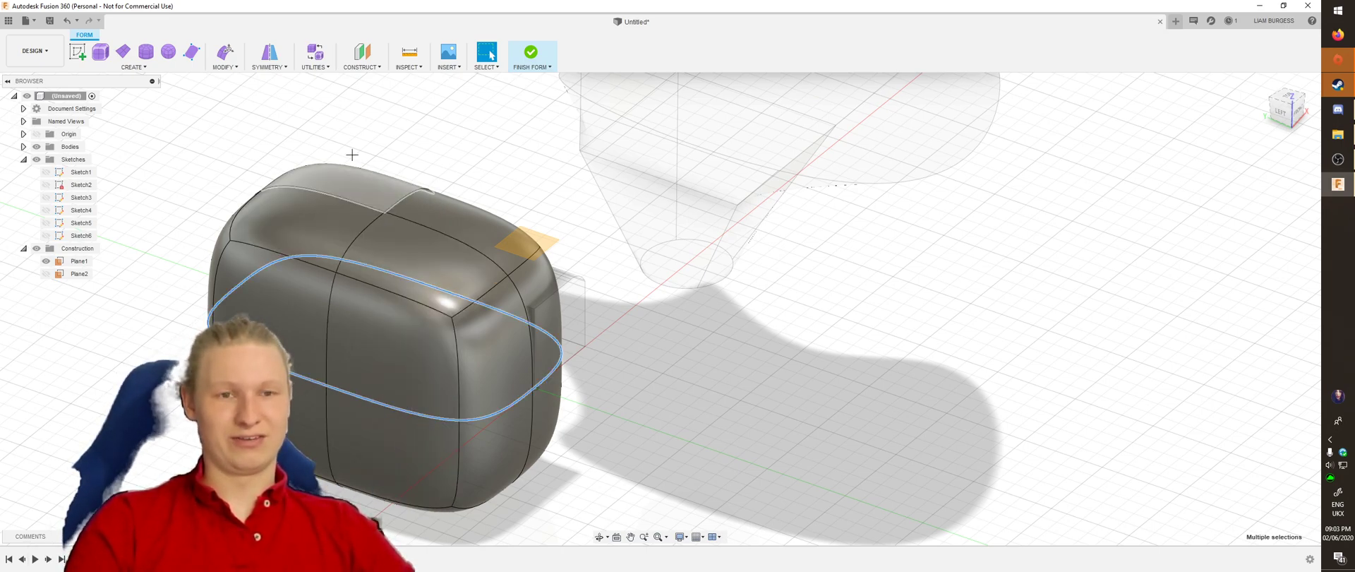
Use Edit Form to scale down the selected horizontal middle edge loop and pull it out of the box form's centre
click(225, 51)
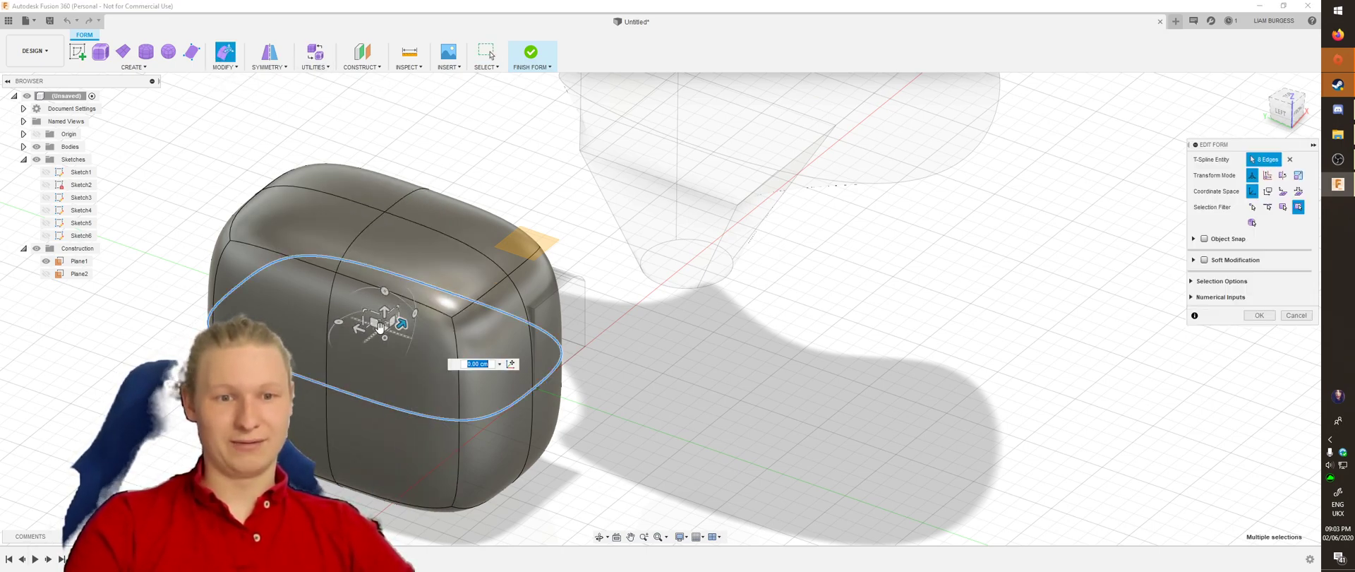
drag(385, 338, 387, 334)
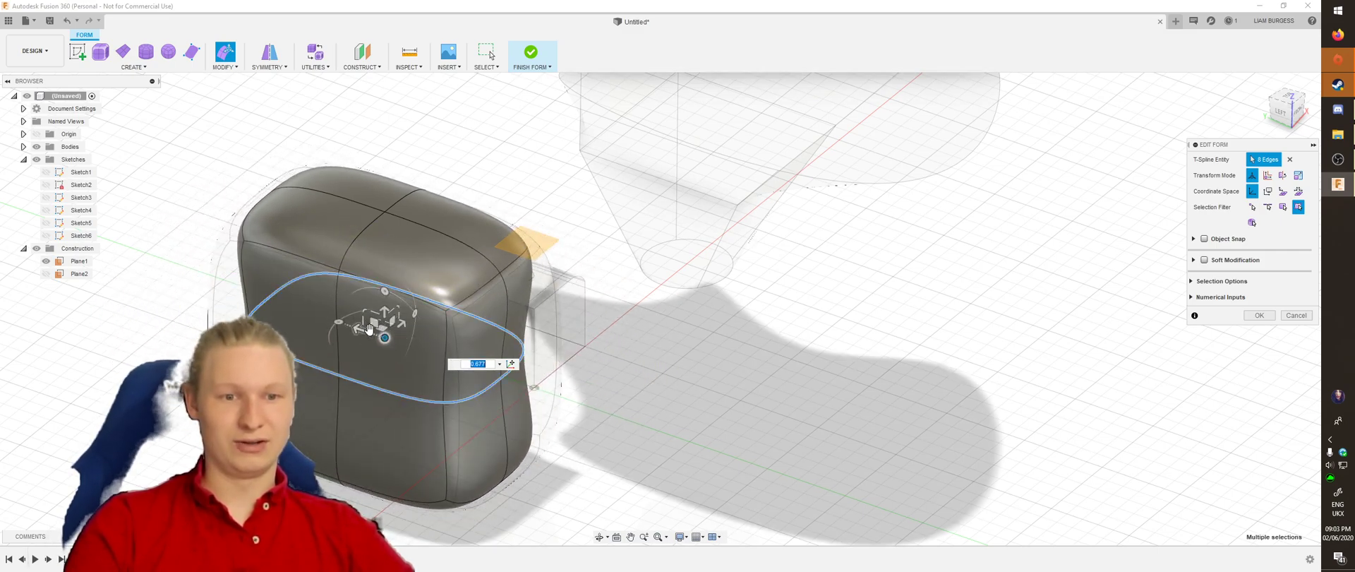
shift+middle_drag(378, 319, 387, 377)
drag(368, 351, 331, 344)
shift+middle_drag(330, 344, 319, 334)
shift+middle_drag(324, 351, 282, 466)
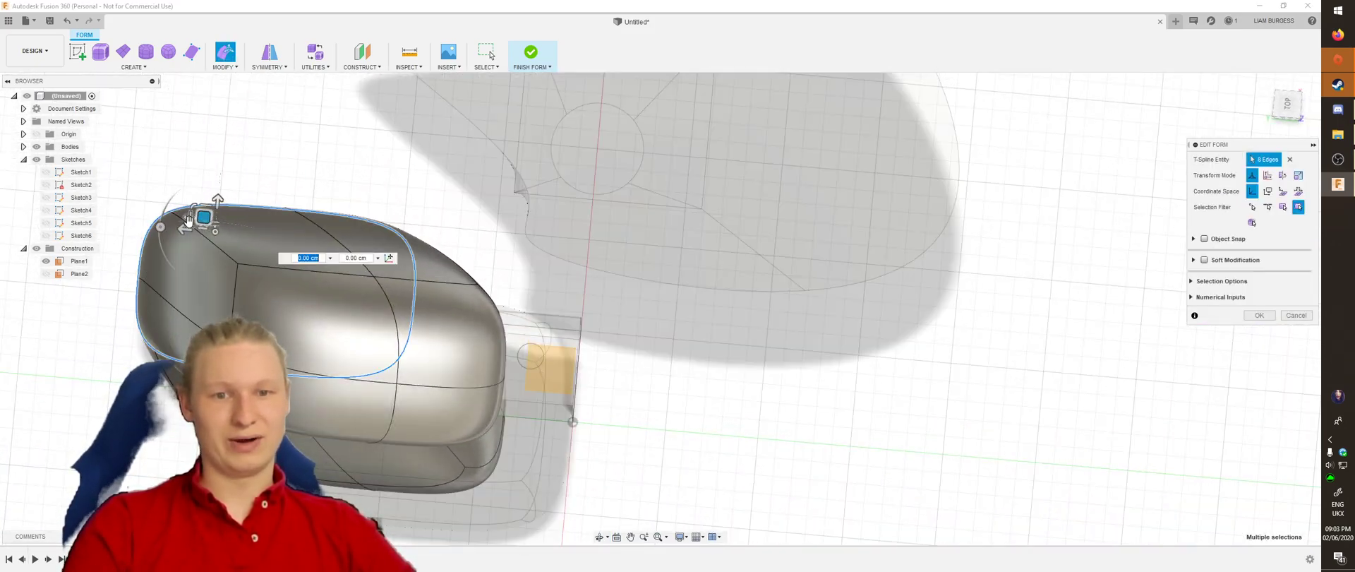
Shift the edge loop across to the form's opposite side and tilt it, and finish the form
drag(185, 228, 529, 258)
shift+middle_drag(529, 258, 644, 308)
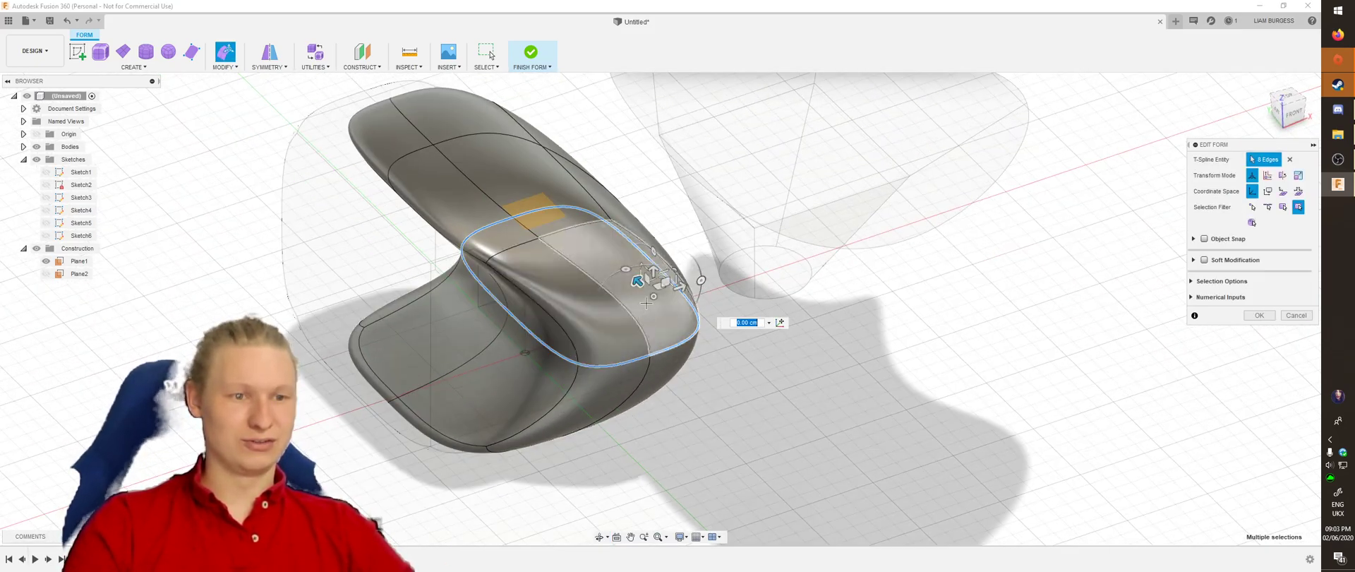
shift+middle_drag(653, 251, 662, 377)
click(531, 51)
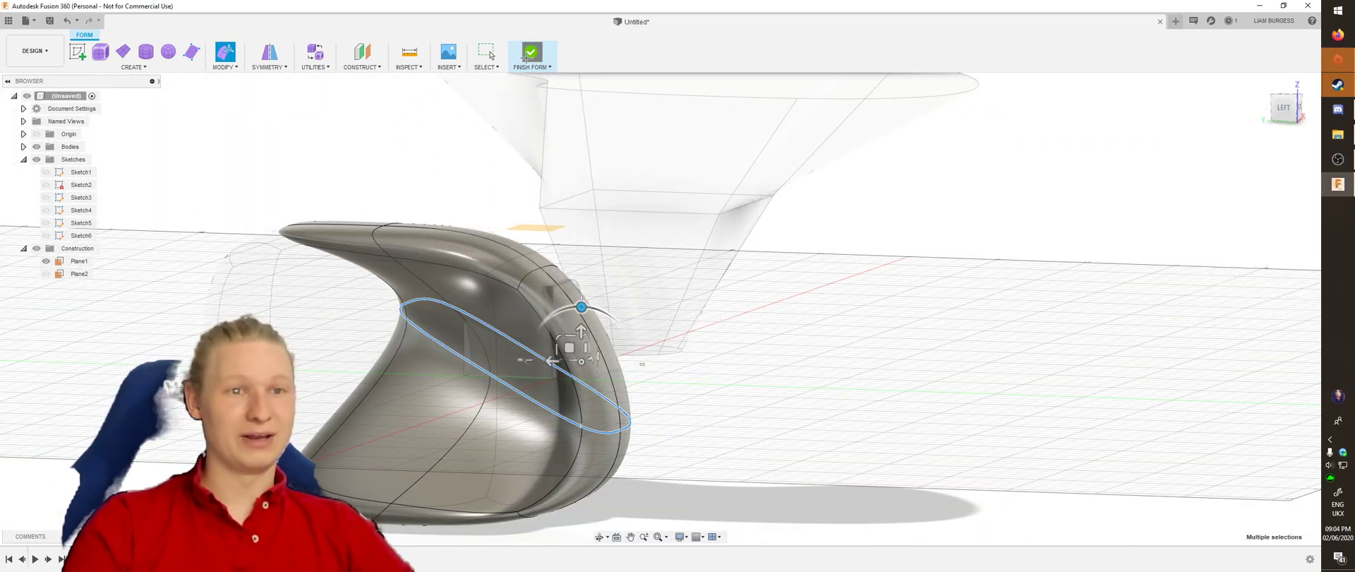
shift+middle_drag(786, 217, 443, 407)
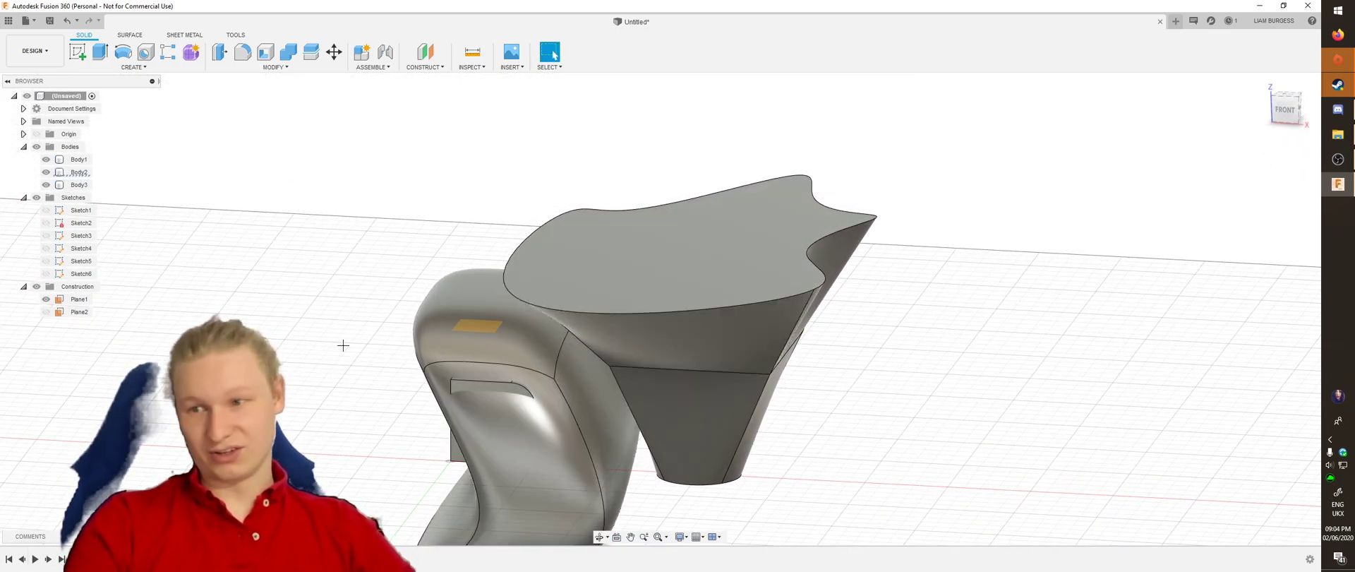
Hide the form body, the loft body and Plane1, leaving only the cube body shown
click(45, 184)
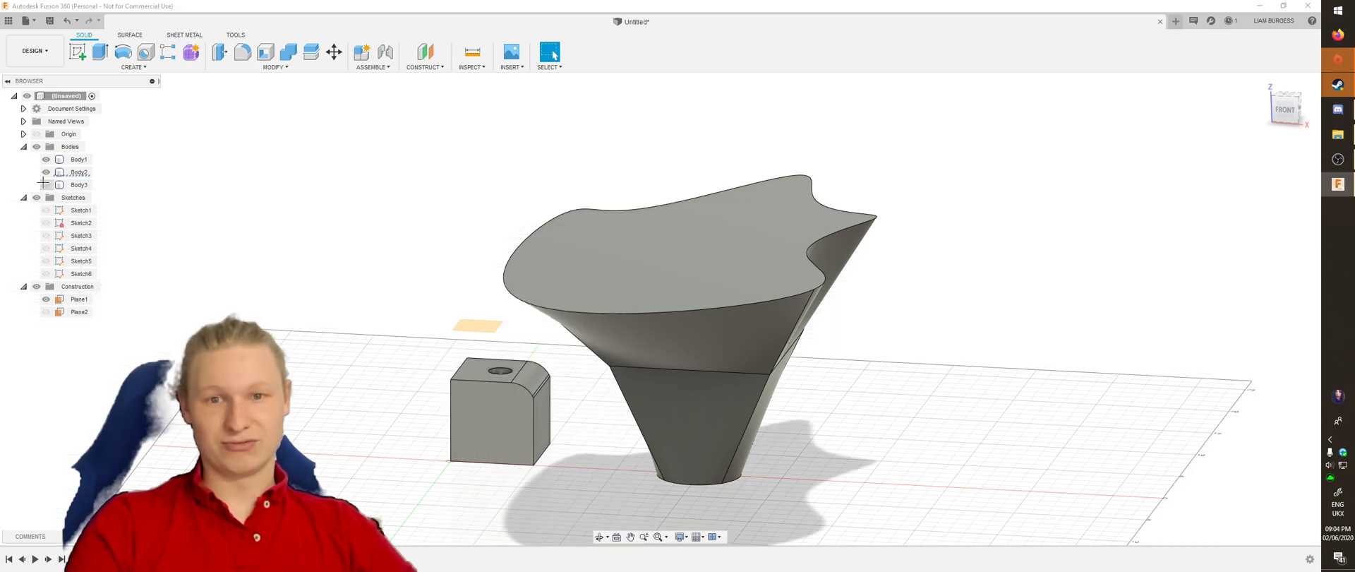
mouse_move(240, 267)
shift+middle_down()
mouse_move(251, 266)
mouse_move(63, 210)
shift+middle_up()
click(45, 159)
click(46, 159)
click(46, 172)
scroll(392, 367, down, 3)
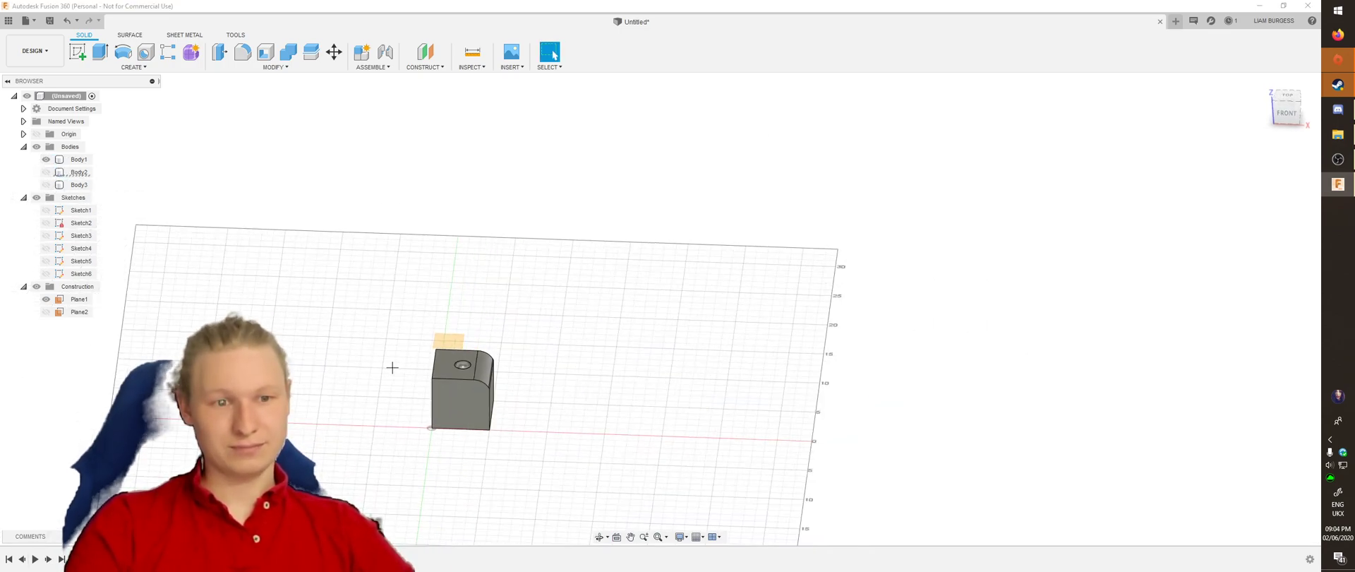
scroll(392, 367, up, 3)
shift+middle_drag(393, 363, 412, 377)
shift+middle_drag(408, 316, 393, 333)
click(526, 318)
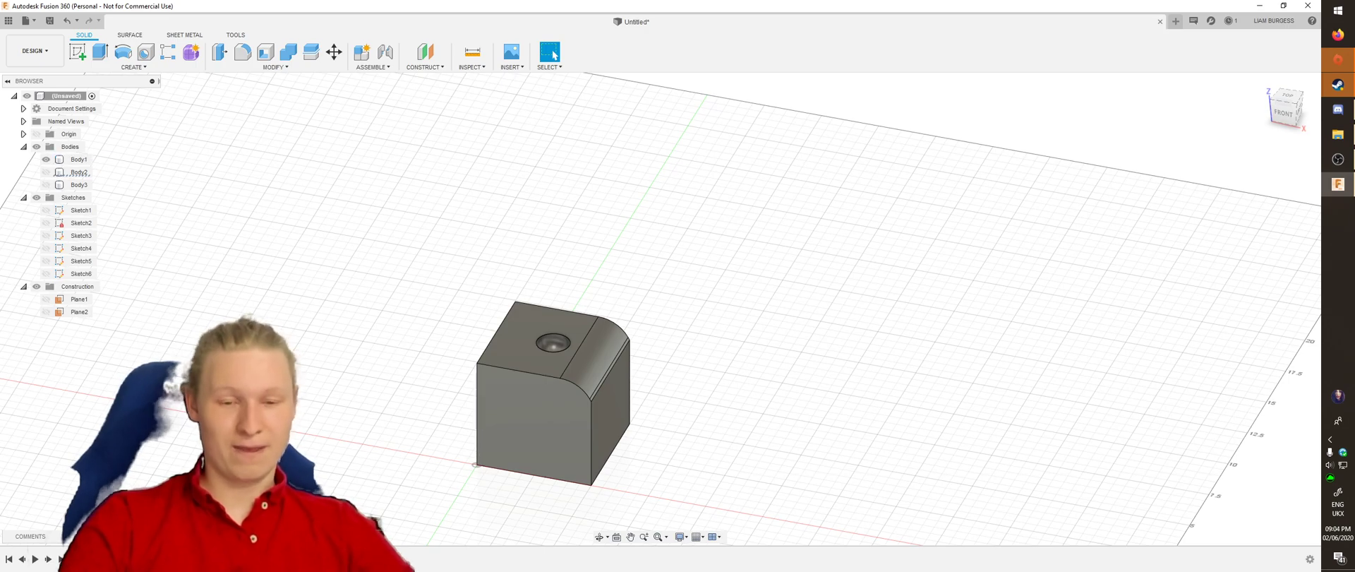
right_click(602, 358)
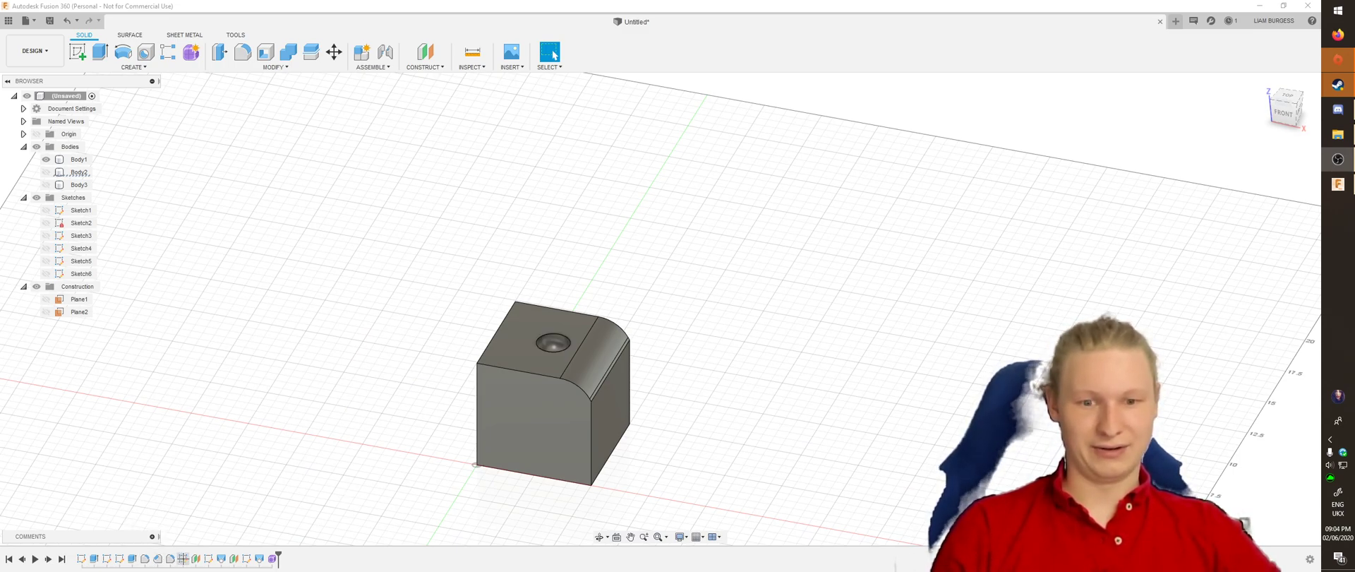
scroll(552, 343, up, 5)
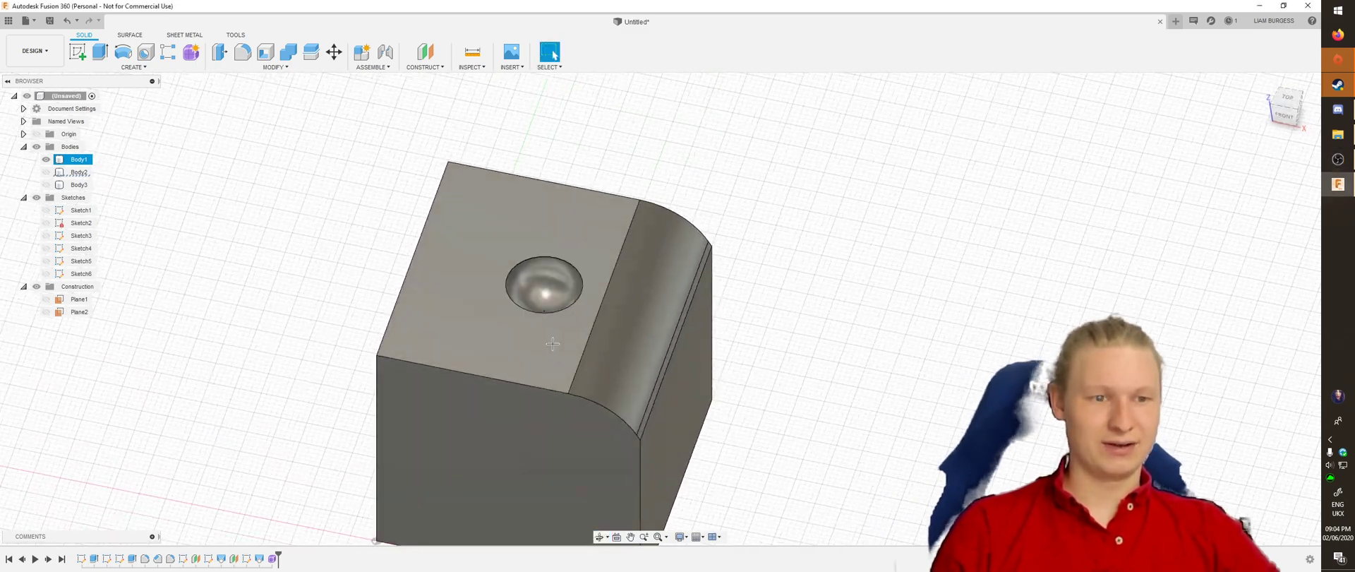
Delete the fillet at the bottom of the cube's hole from the design history
click(170, 558)
click(146, 558)
right_click(145, 558)
click(179, 476)
shift+middle_drag(357, 360, 368, 351)
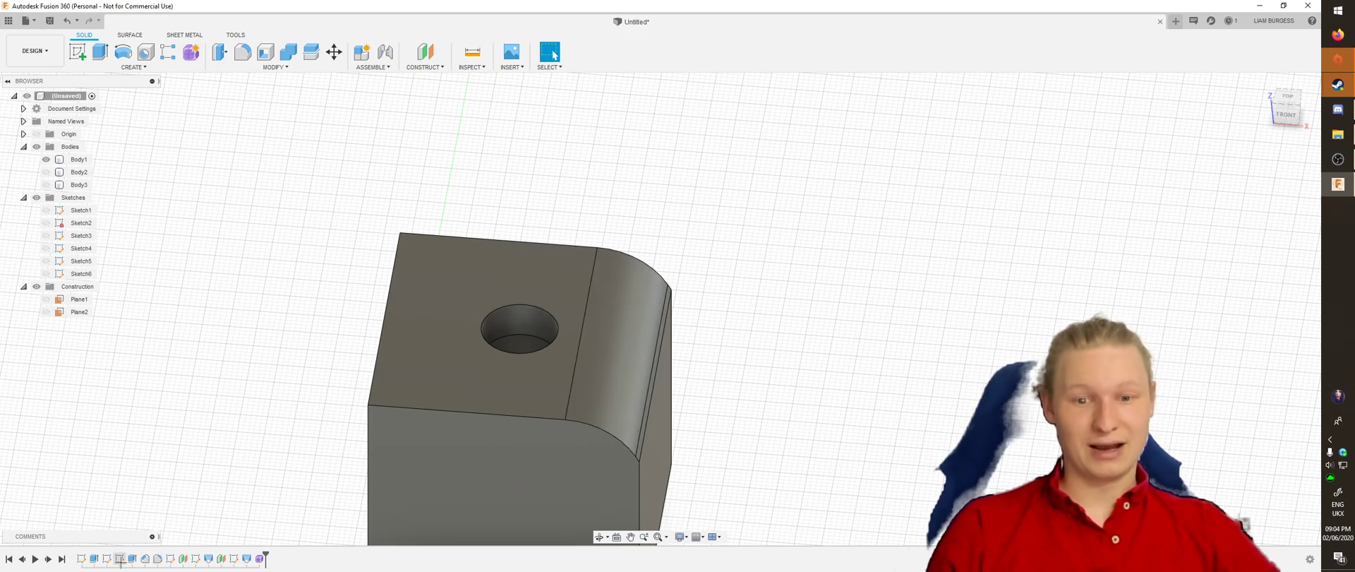
Edit Sketch3, move the hole's circle slightly away from the cube's rounded edge, and finish the sketch
click(120, 558)
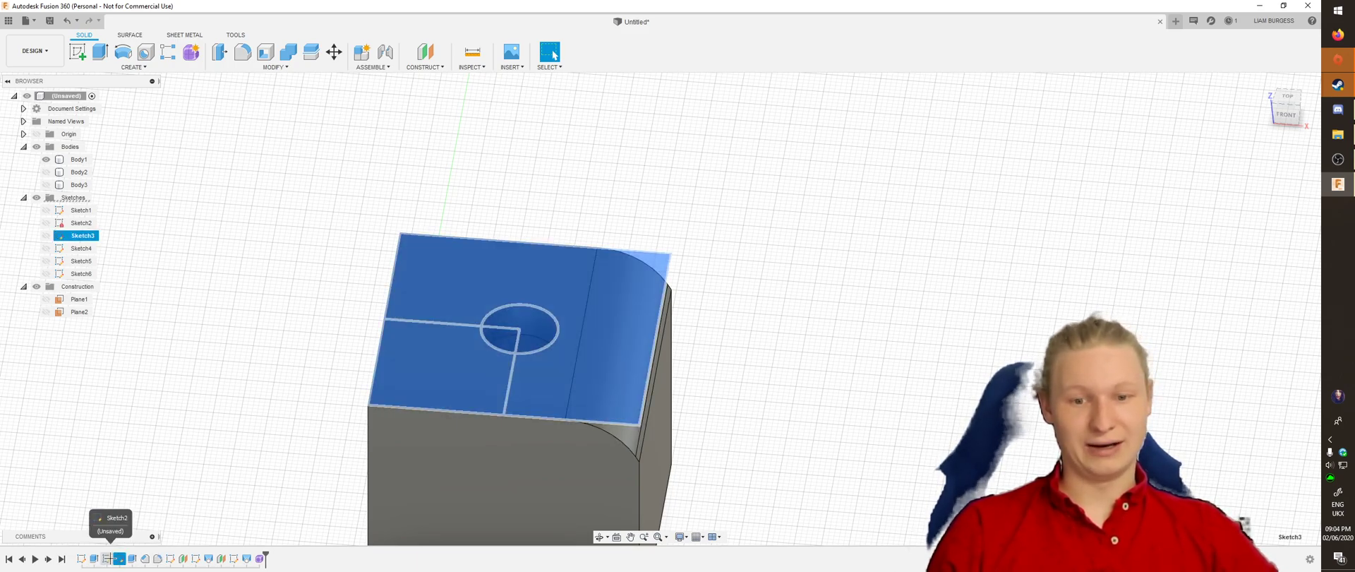
right_click(120, 558)
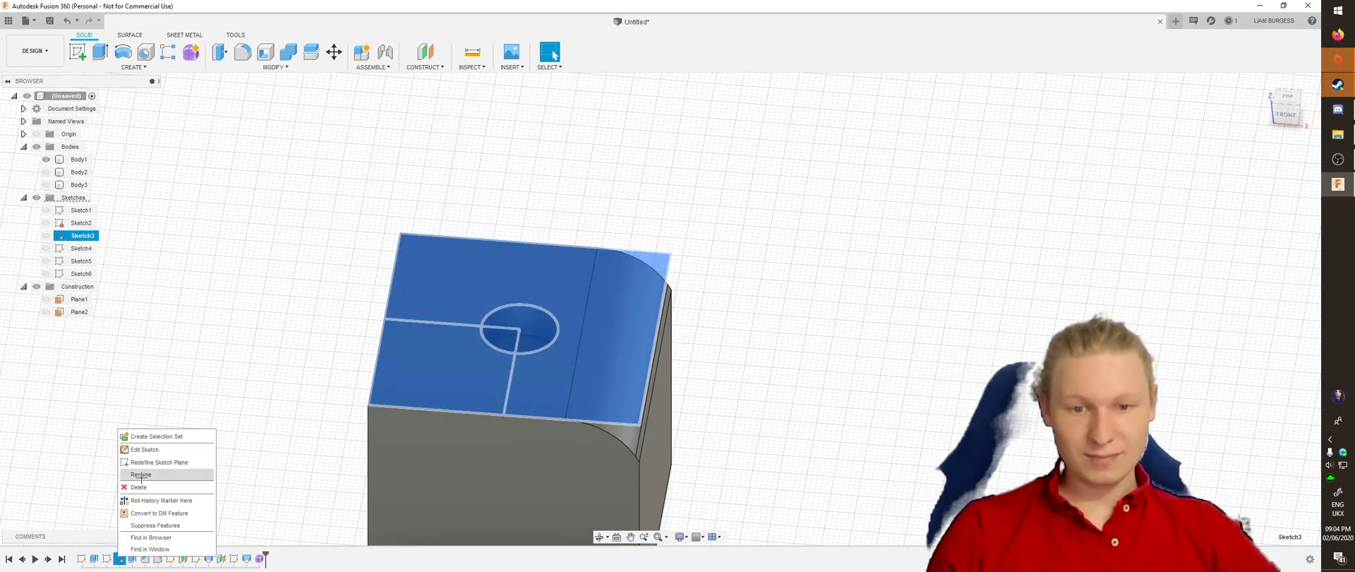
click(161, 448)
click(528, 195)
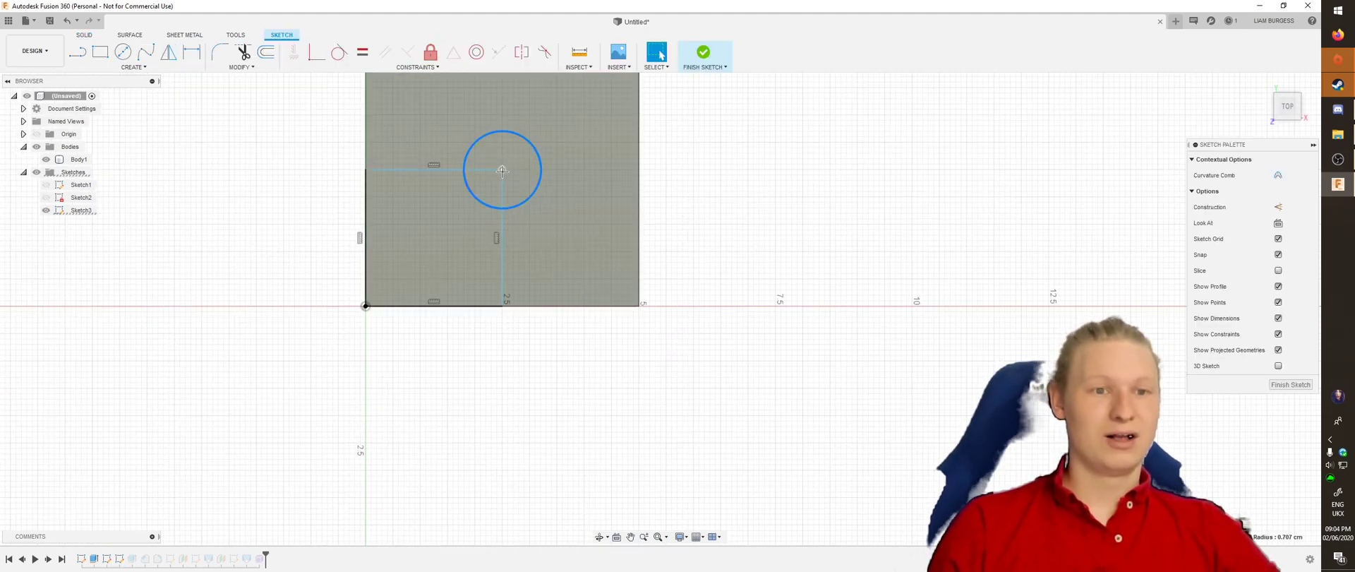
drag(500, 170, 472, 176)
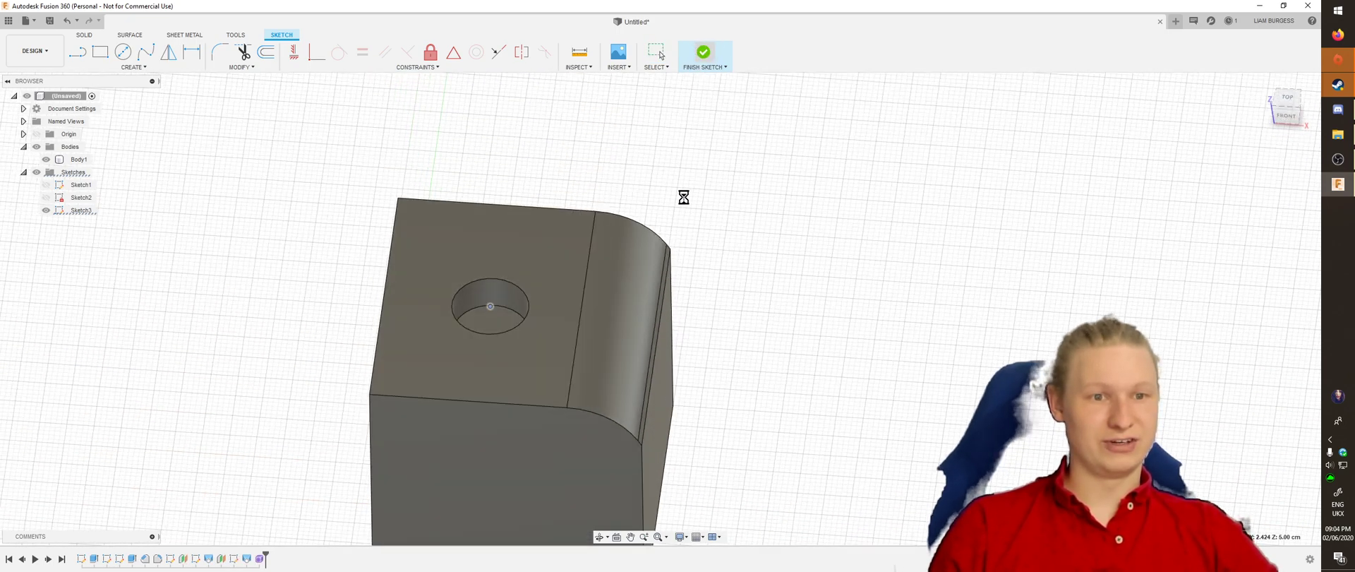
click(704, 52)
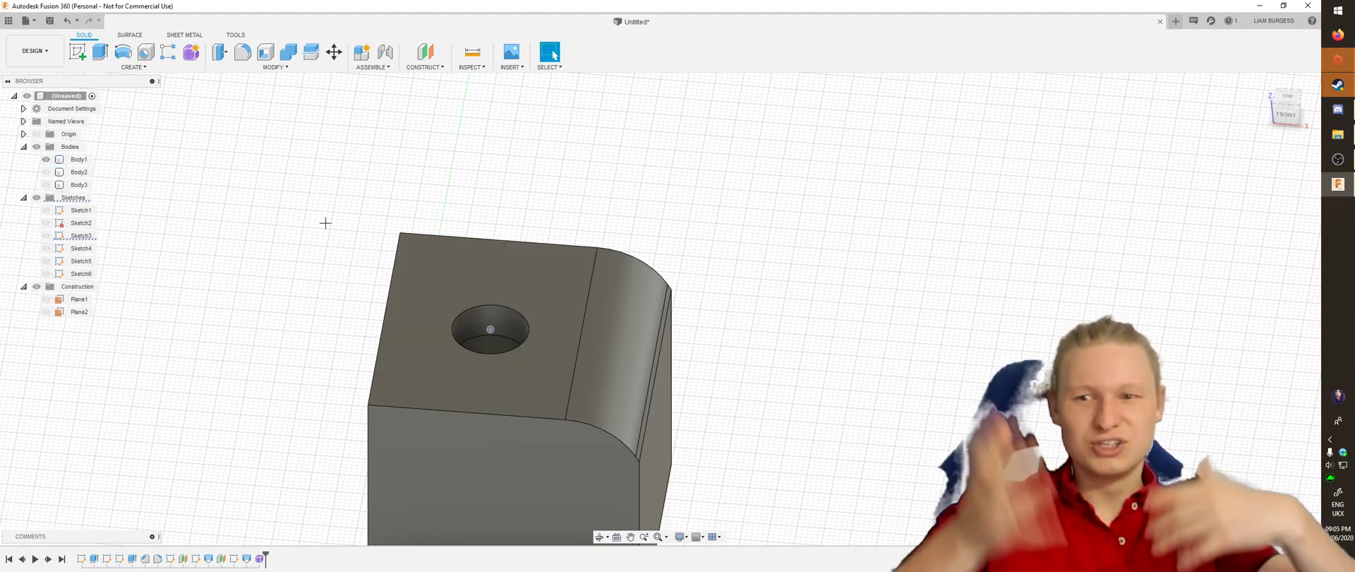
Extrude the hole's bottom face as a cut down through the cube, with a distance of -5.90 cm
click(146, 68)
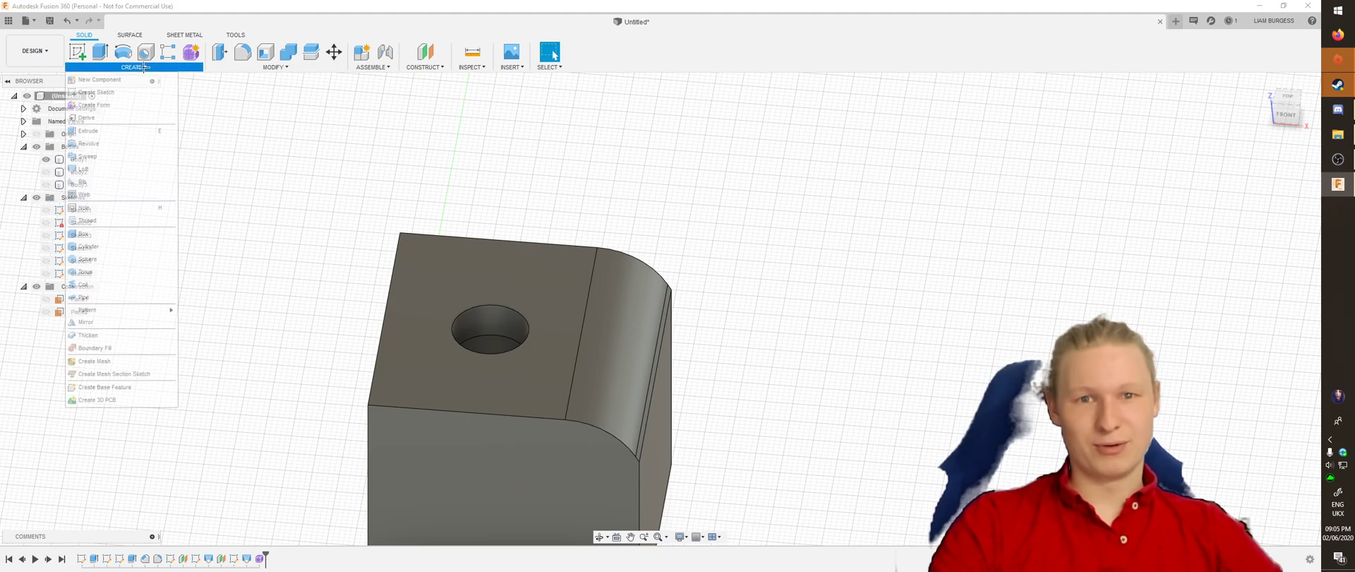
shift+middle_drag(322, 224, 341, 258)
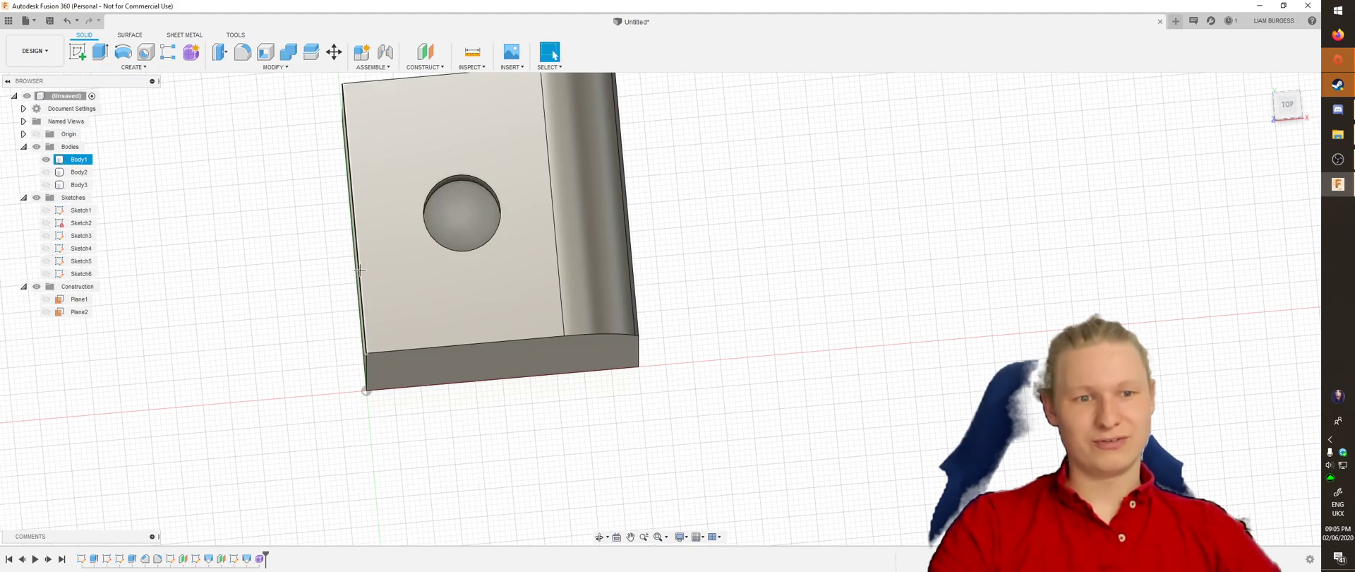
click(462, 196)
shift+middle_drag(599, 227, 599, 204)
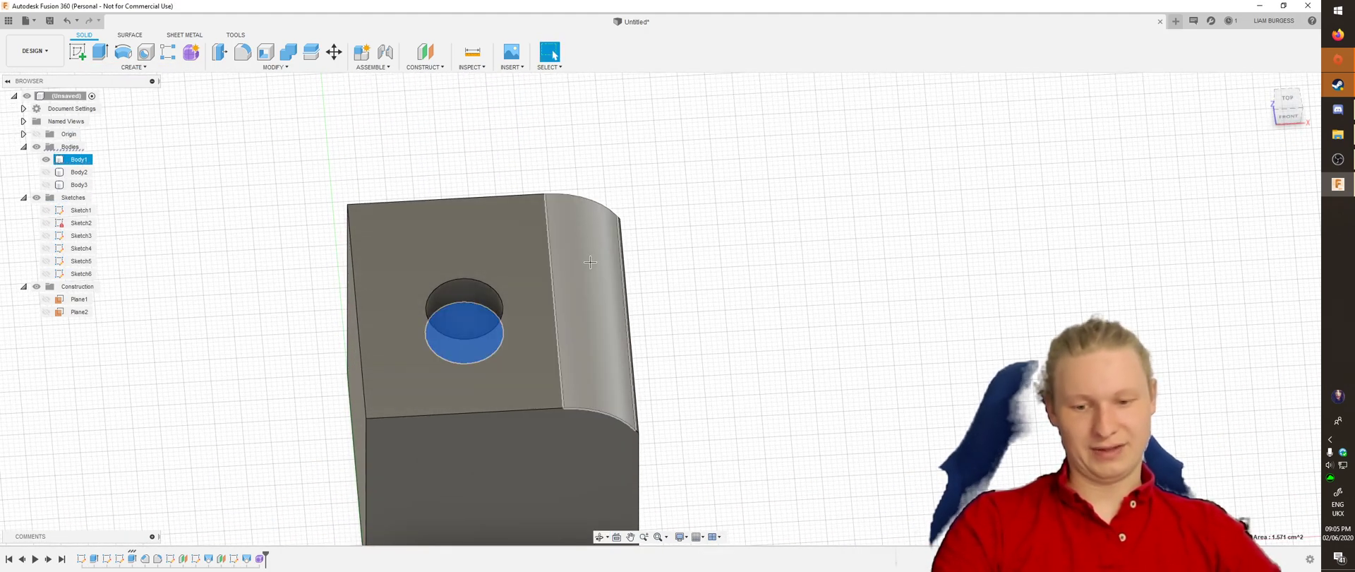
key(e)
drag(464, 304, 466, 178)
shift+middle_drag(761, 290, 757, 247)
drag(466, 241, 469, 540)
middle_drag(469, 540, 515, 237)
drag(490, 229, 539, 403)
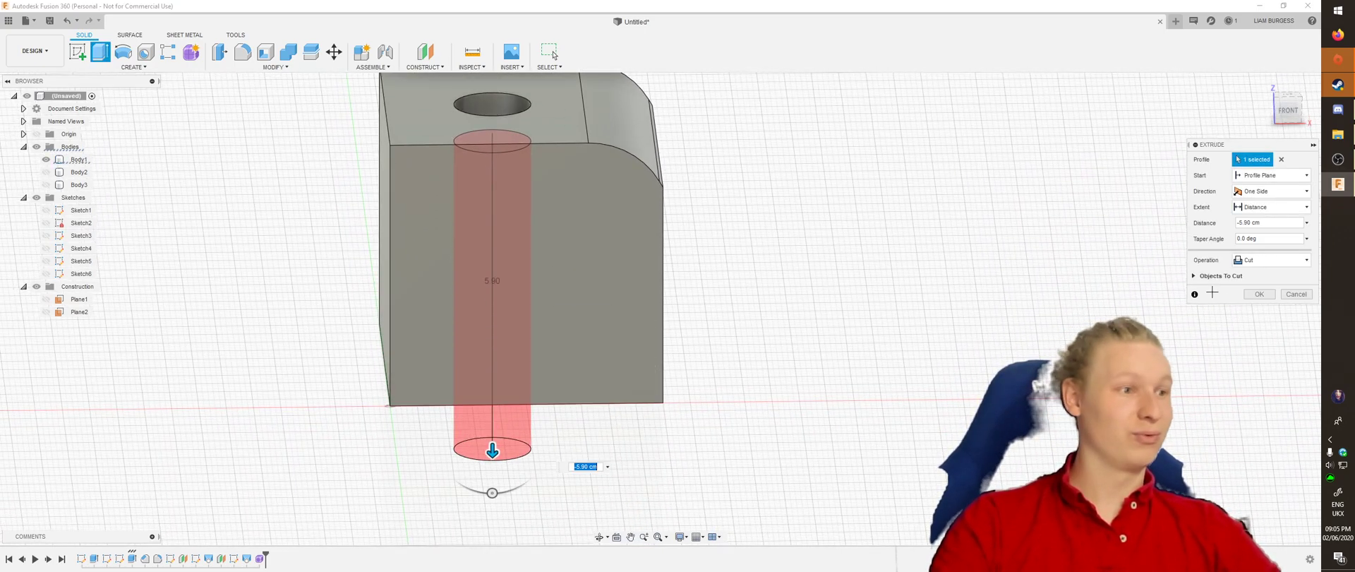
Make the cut extrusion symmetric and set its distance to -5.50 cm
click(1271, 191)
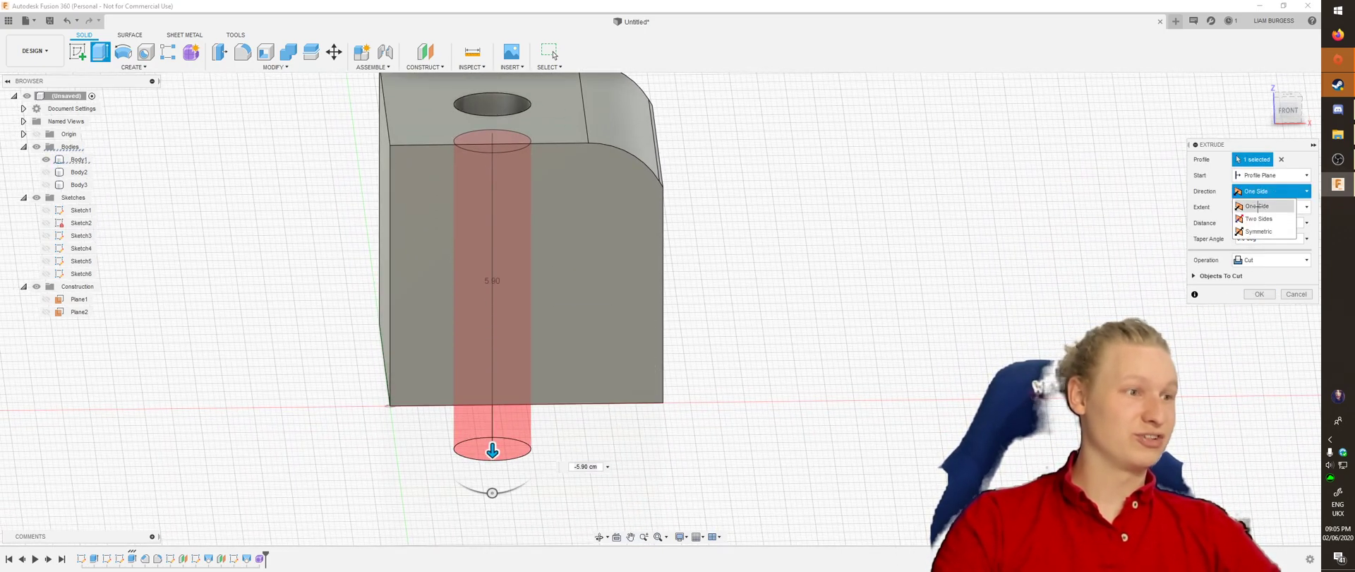
click(1263, 230)
scroll(858, 185, down, 5)
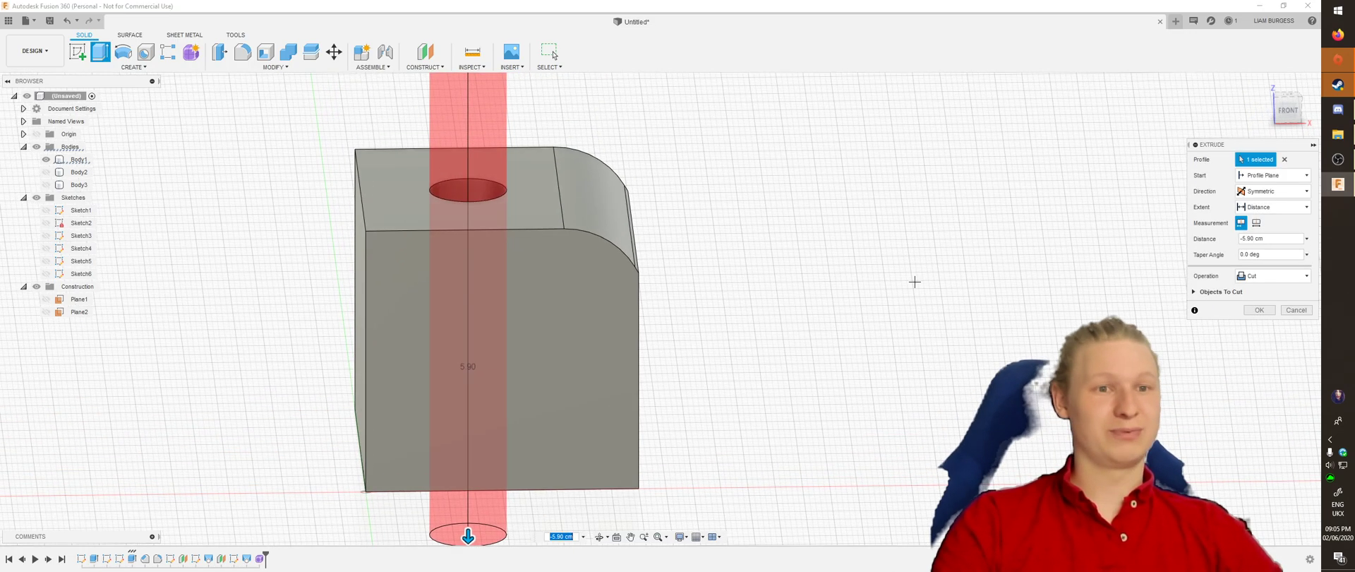
drag(708, 90, 706, 103)
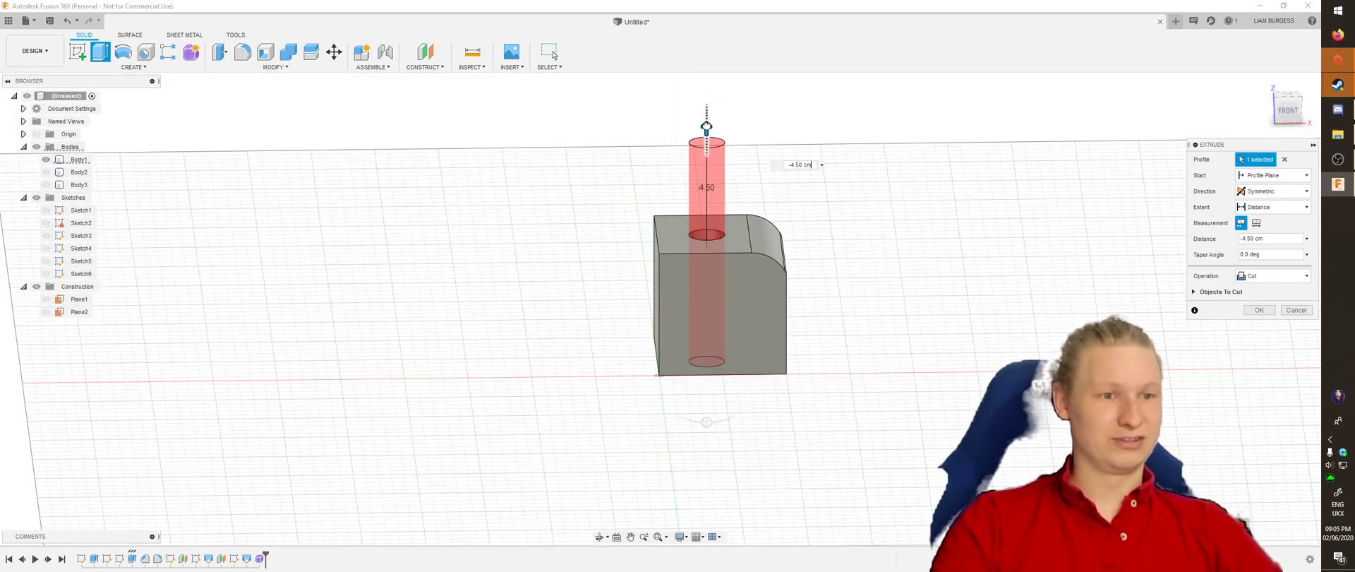
Change the extrusion direction to Two Sides and set the second side's distance to -2.00 cm
click(1255, 191)
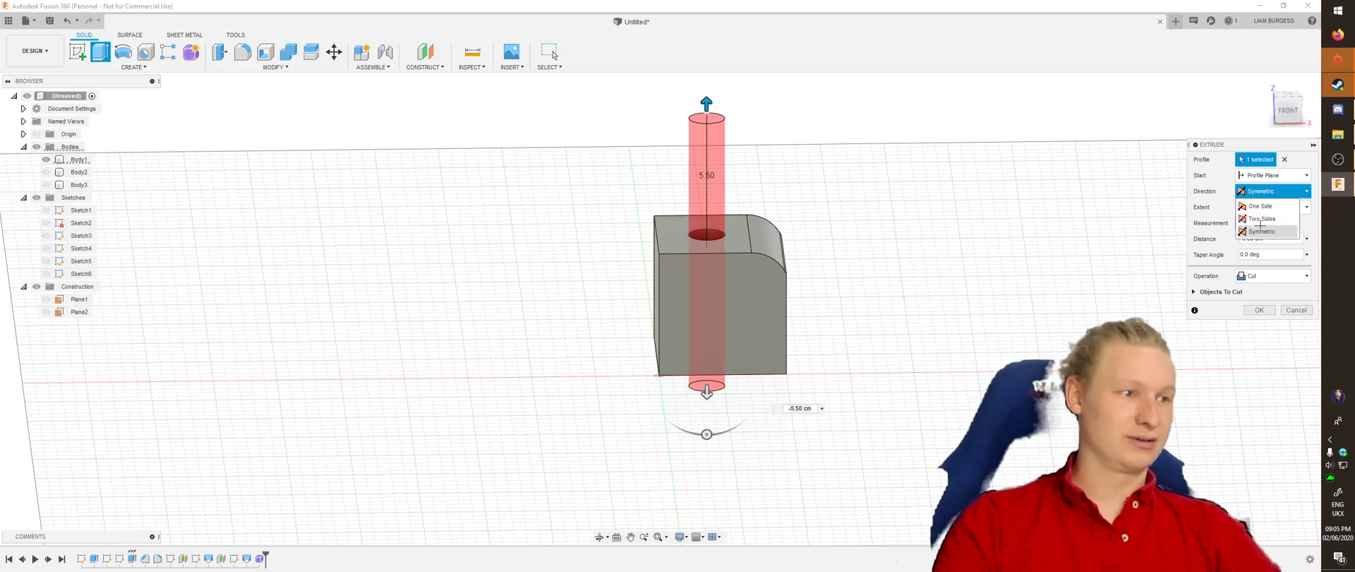
click(1262, 219)
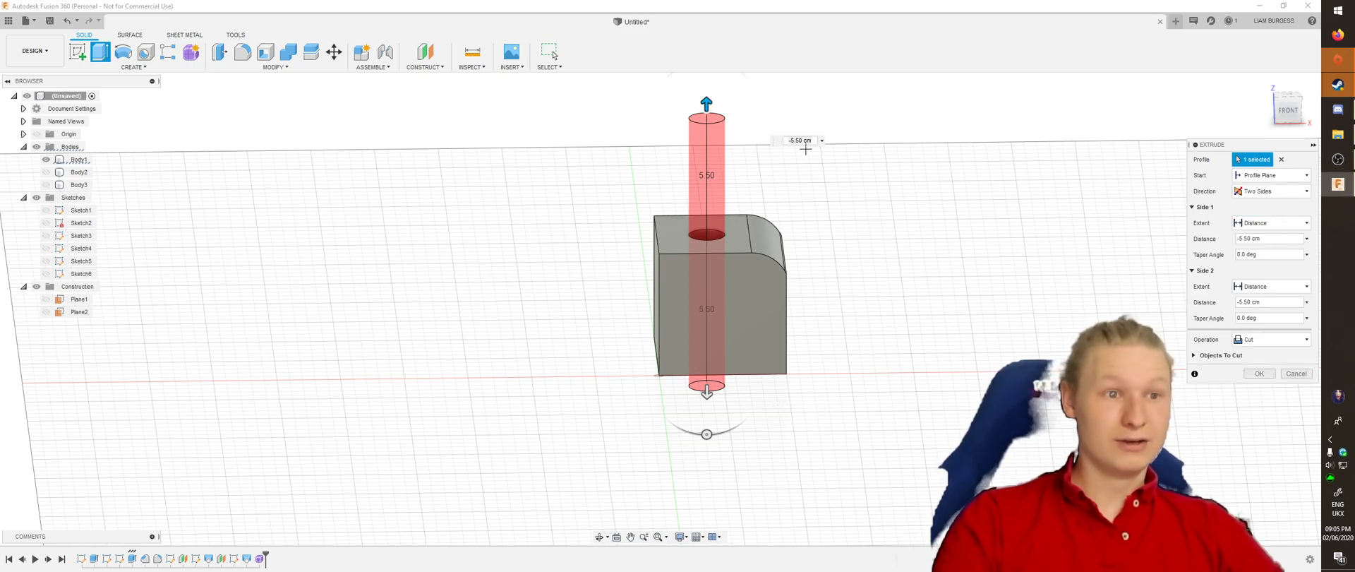
drag(707, 105, 710, 187)
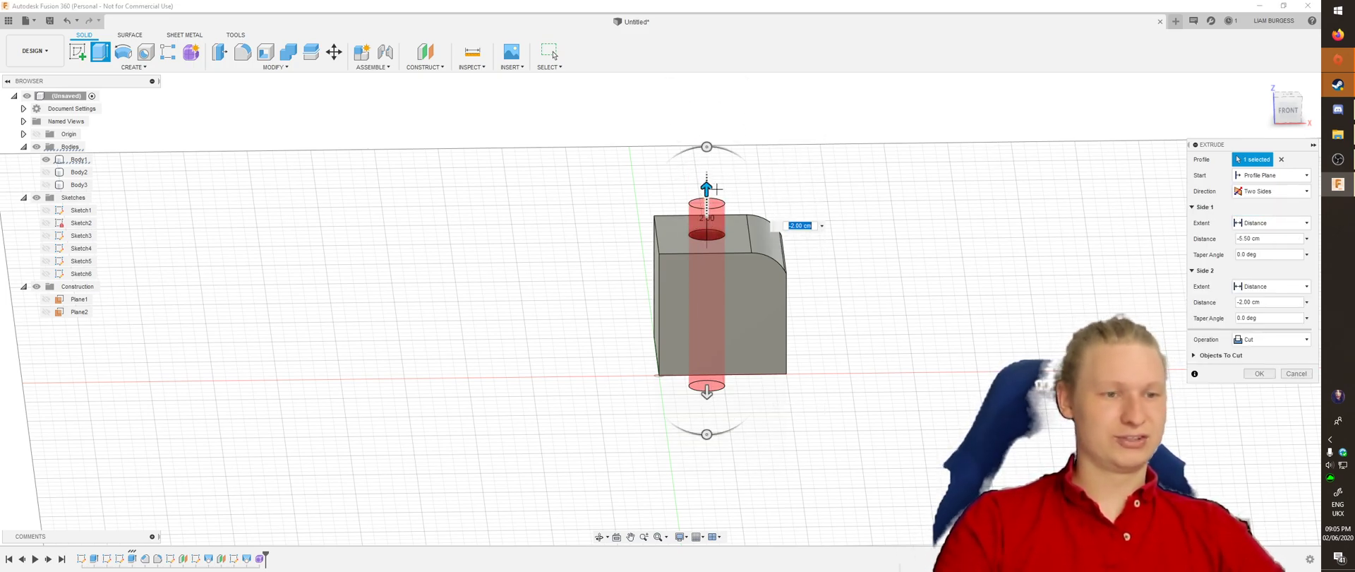
Try the Join operation for the two-sided extrusion, view it from below, and return it to Cut
click(1270, 340)
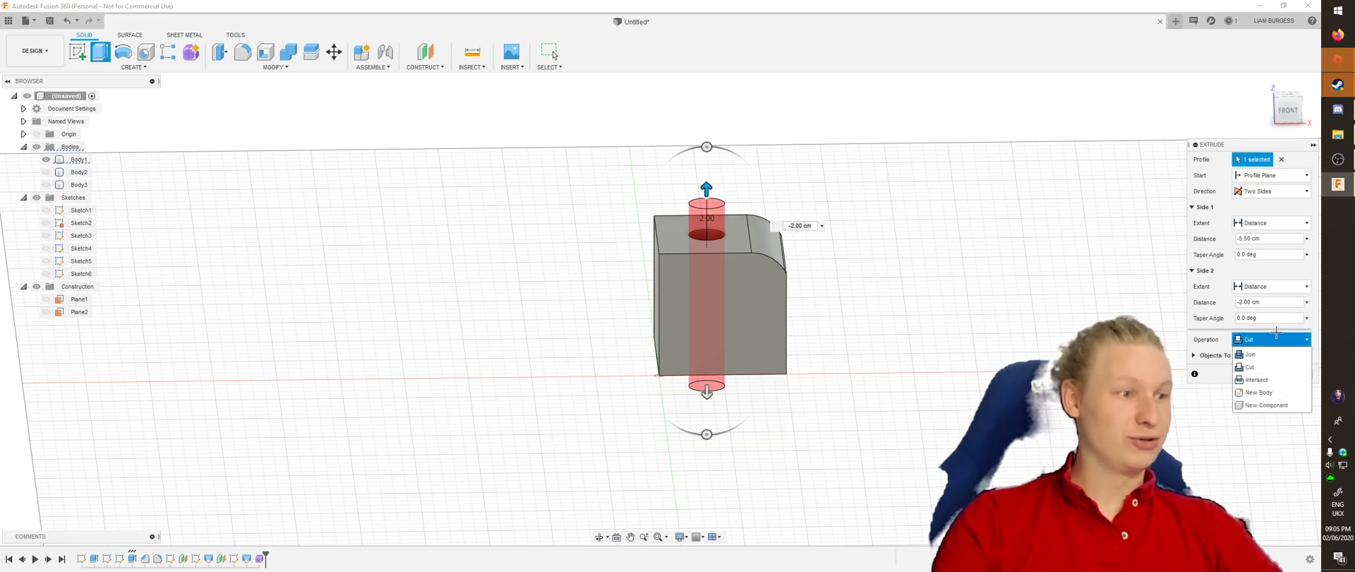
click(1246, 358)
shift+middle_drag(911, 418, 871, 367)
click(706, 450)
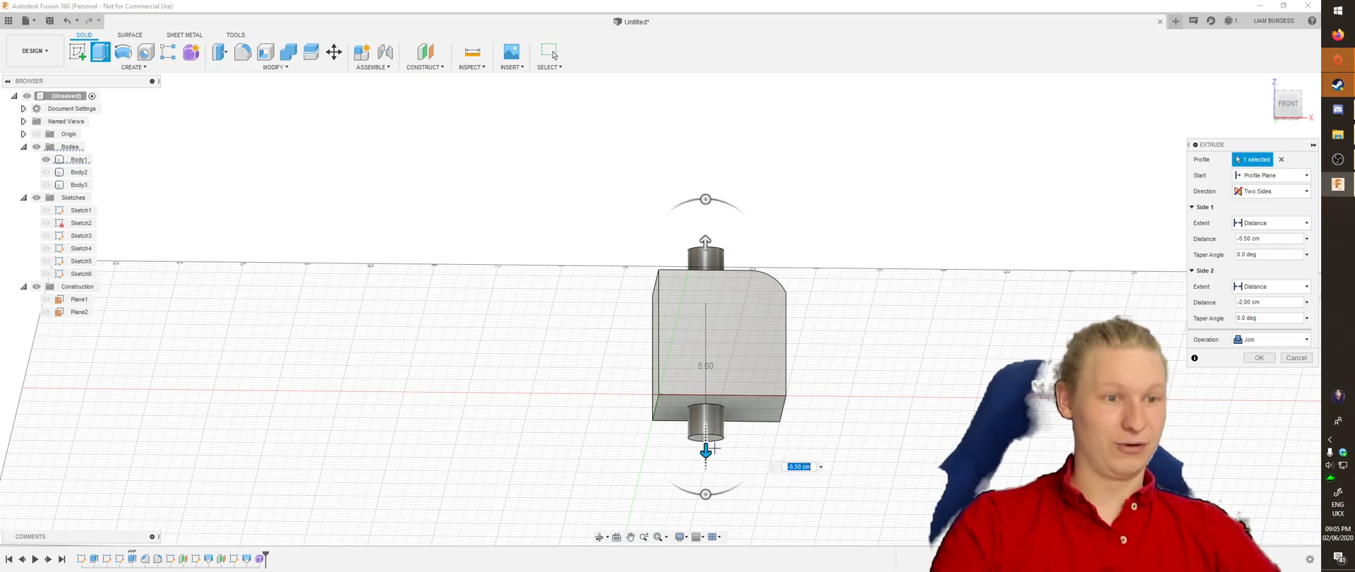
click(1242, 341)
click(1246, 358)
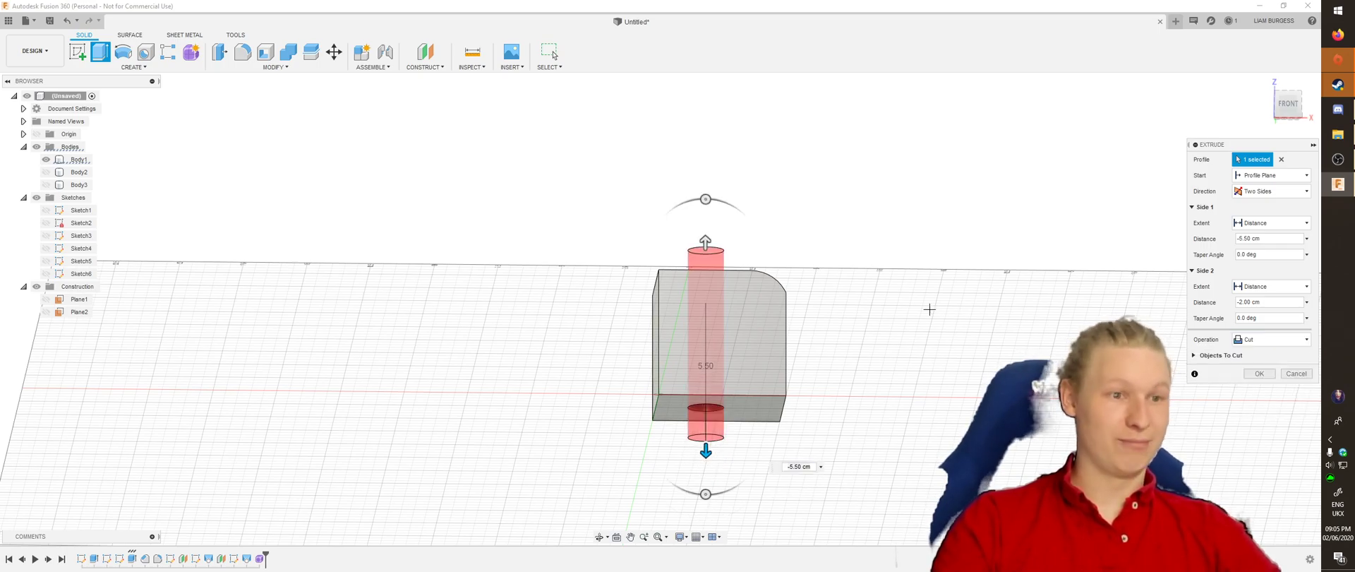
Complete the two-sided cut through the cube and inspect the hole from above and below
click(1255, 374)
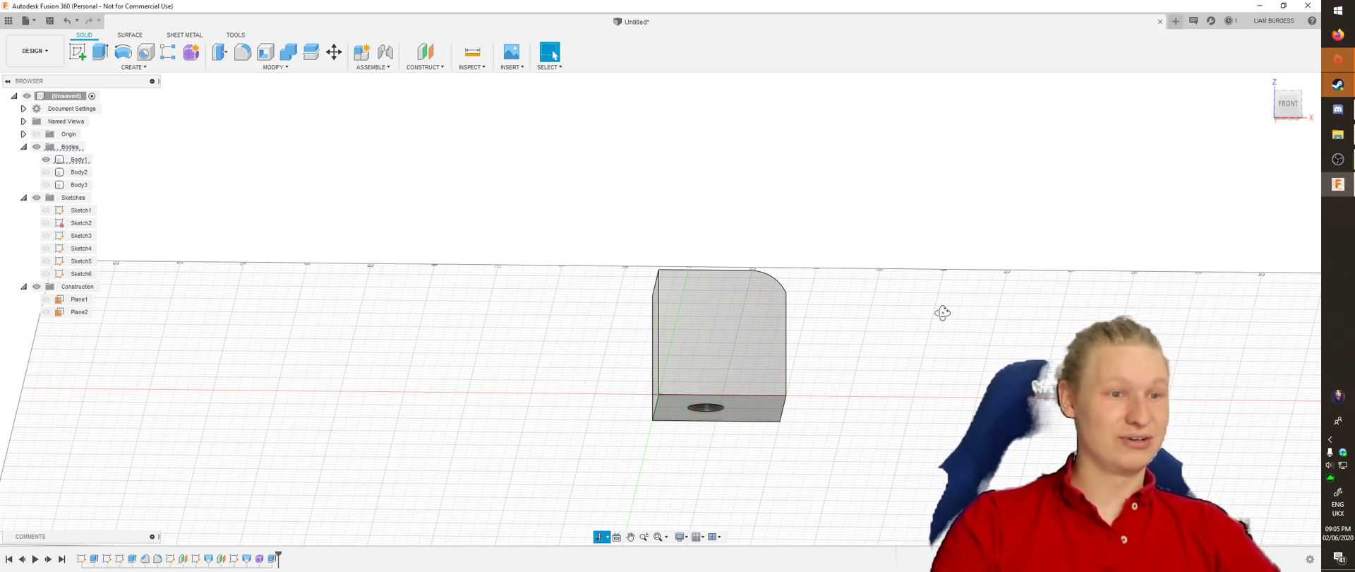
shift+middle_drag(941, 308, 932, 352)
shift+middle_drag(872, 251, 654, 247)
Measure the distance between the outer edge of the cube's flat top face and its edge along the rounded side
key(i)
click(502, 219)
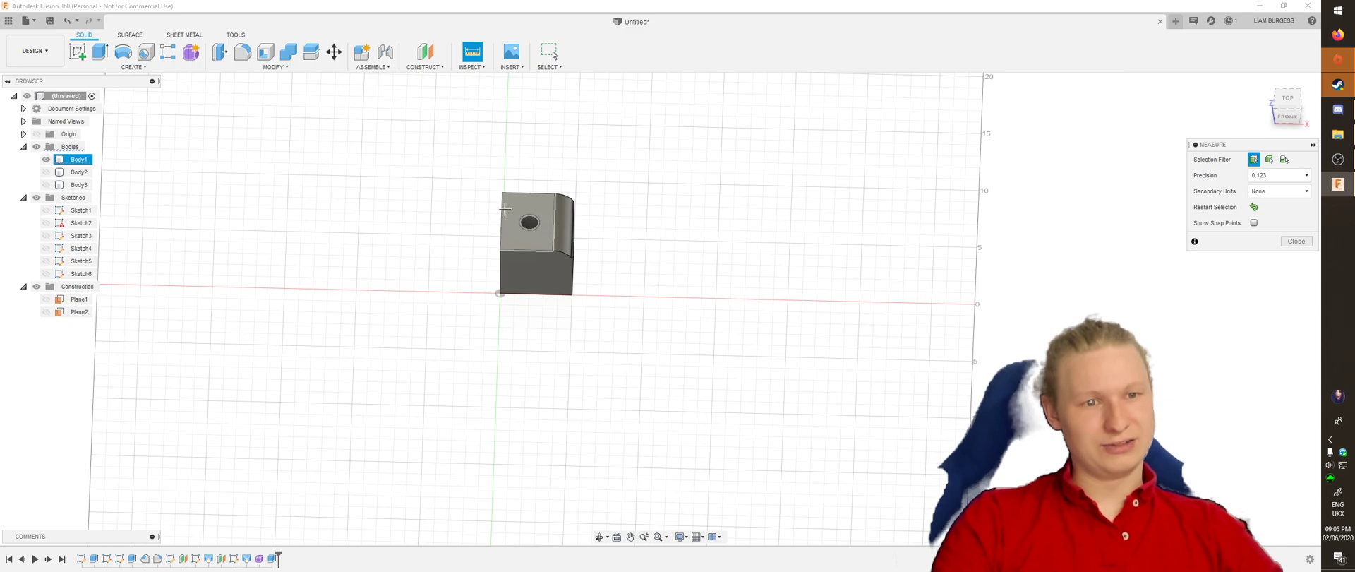
click(553, 211)
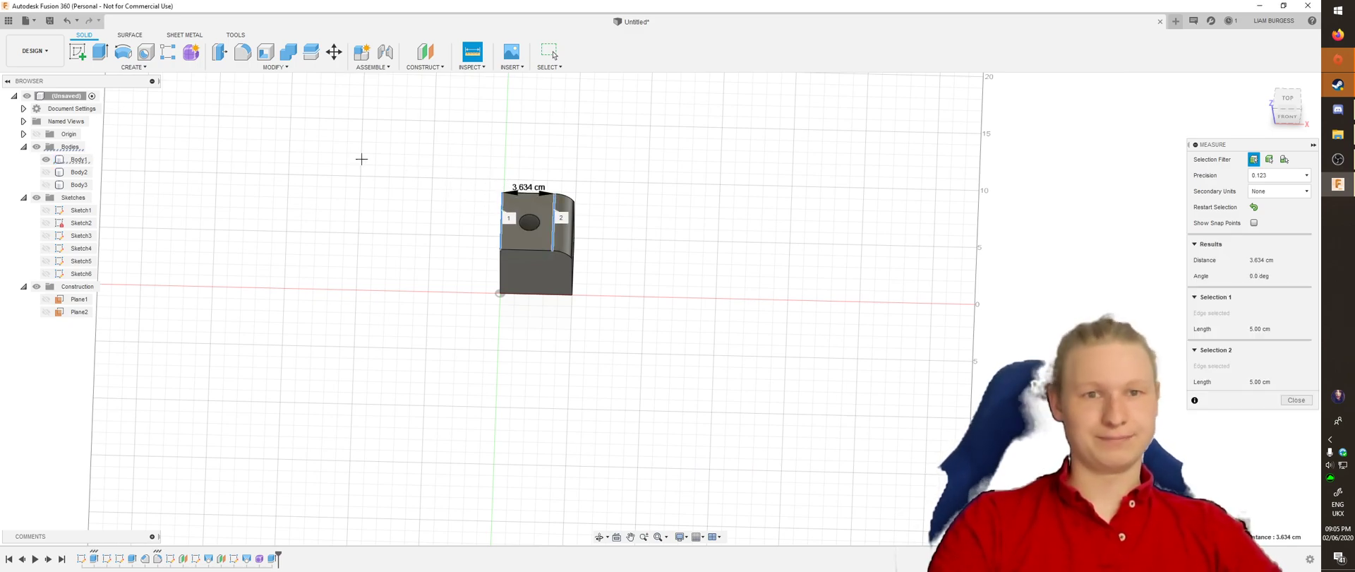
Hide the cube body, Body1
click(134, 67)
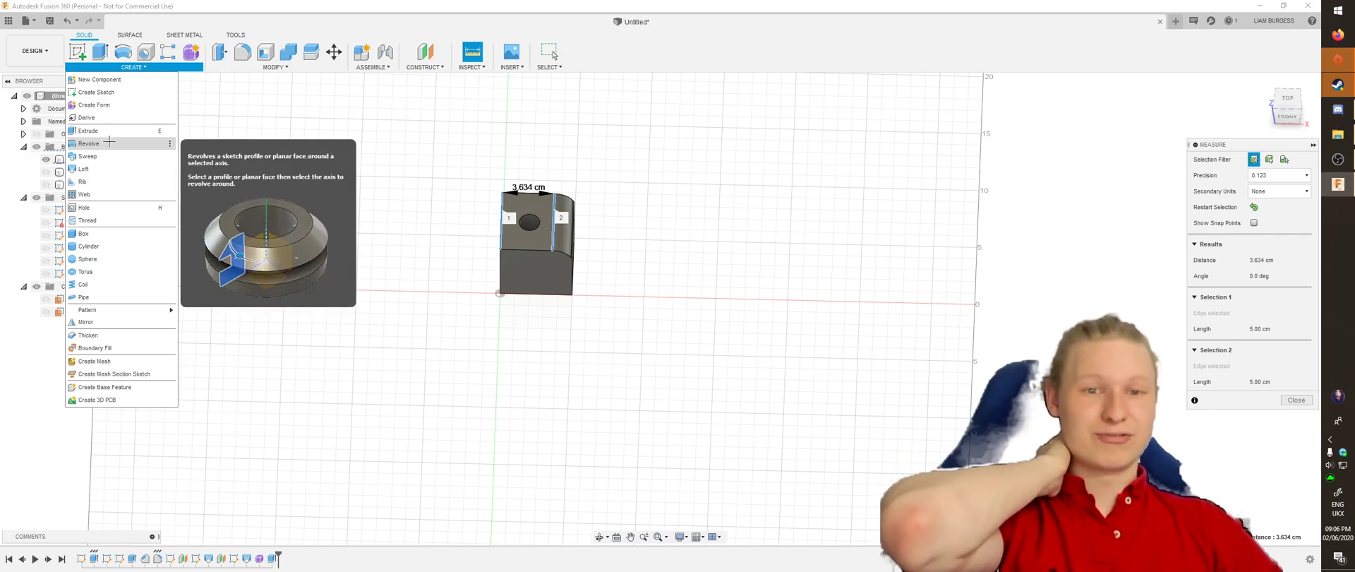
click(811, 187)
shift+middle_drag(811, 188, 705, 228)
click(46, 159)
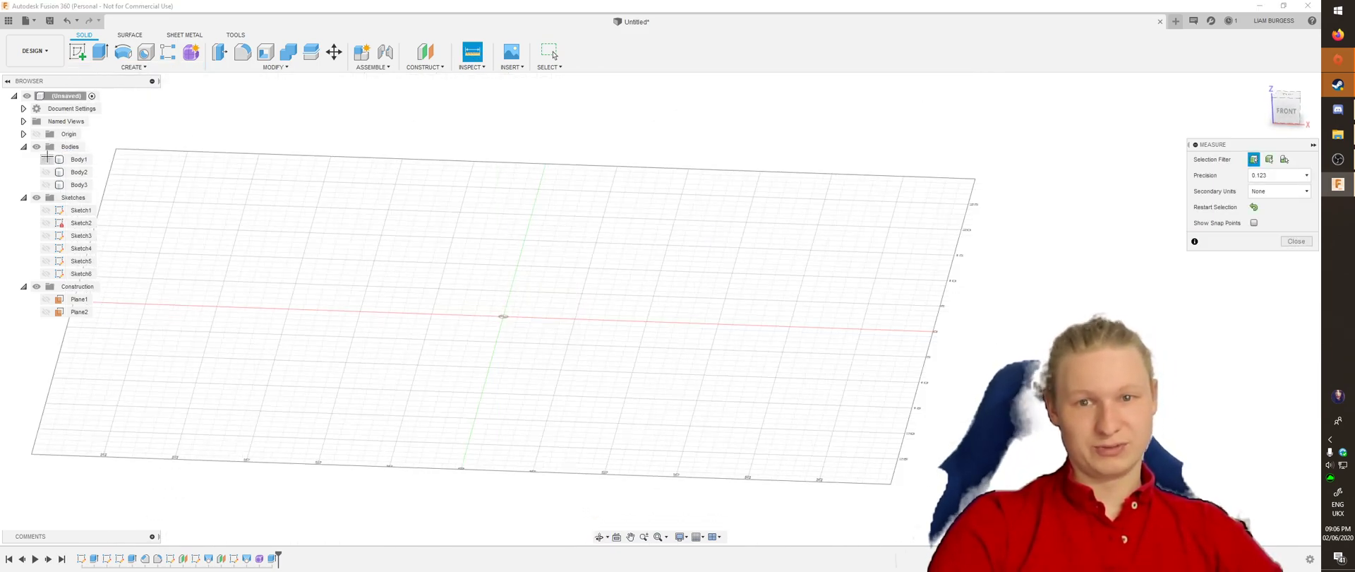
Start a new sketch on the vertical front plane and leave the rectangle command without drawing anything
shift+middle_drag(475, 205, 499, 221)
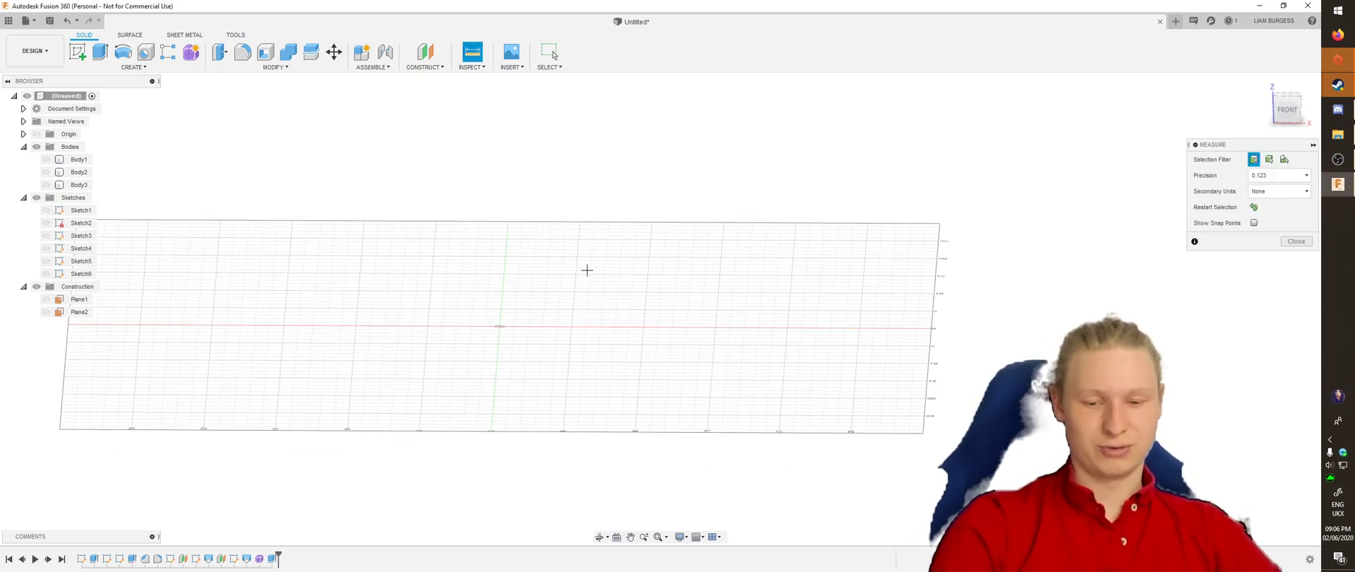
key(r)
click(526, 304)
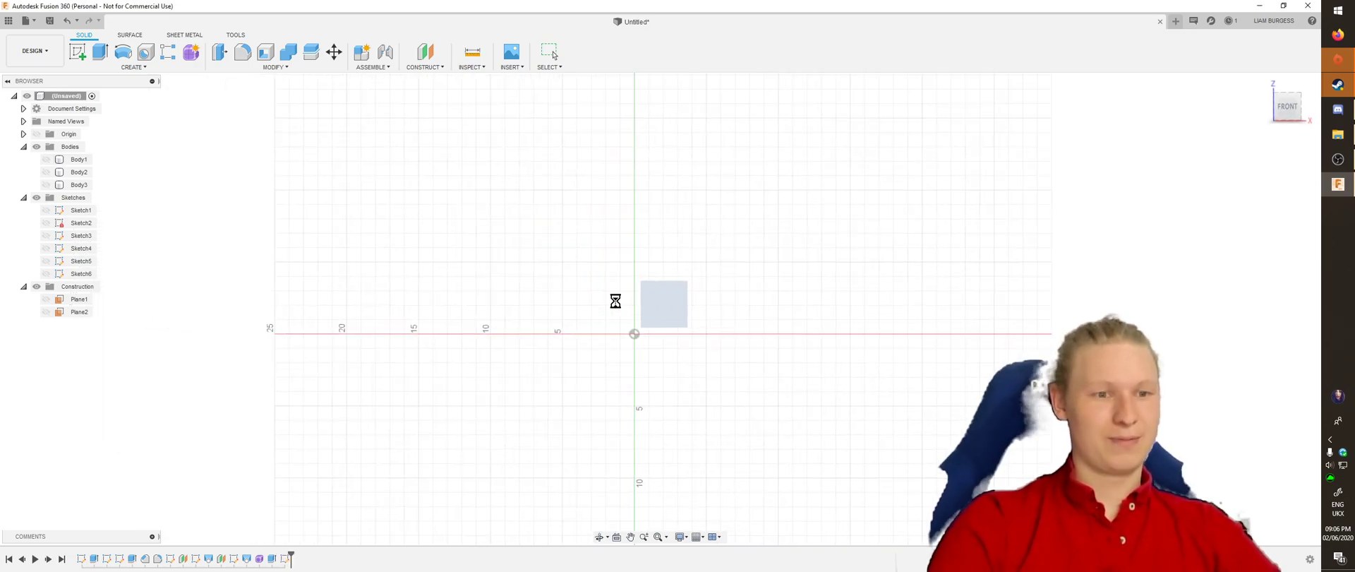
click(636, 333)
key(Escape)
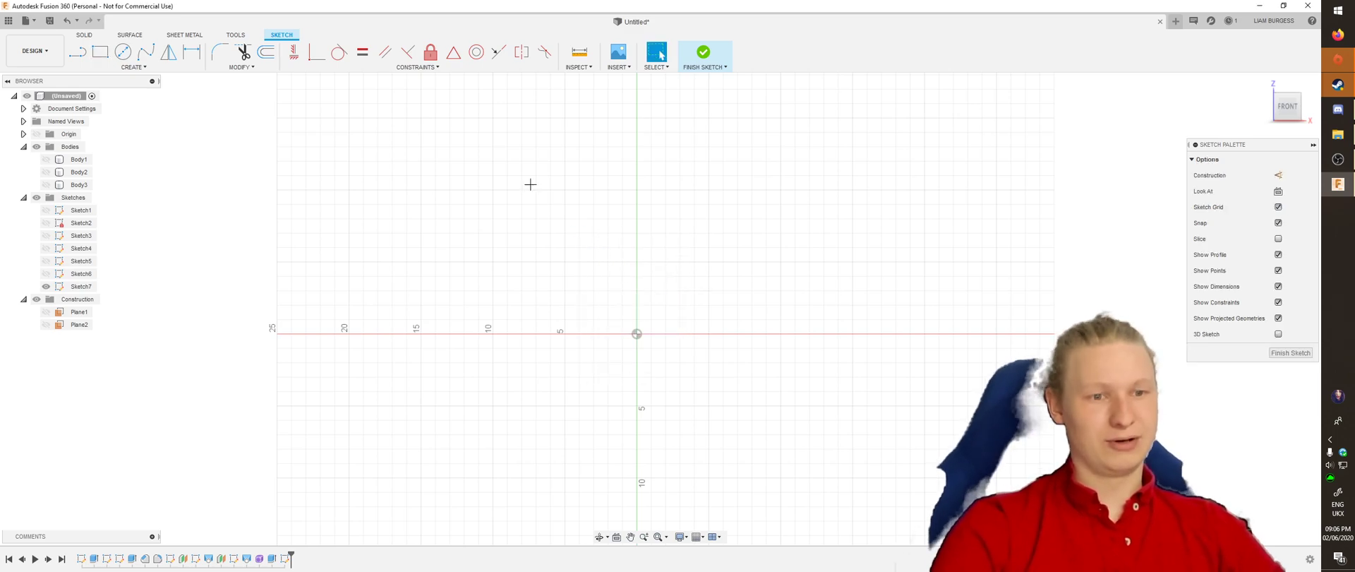
click(146, 51)
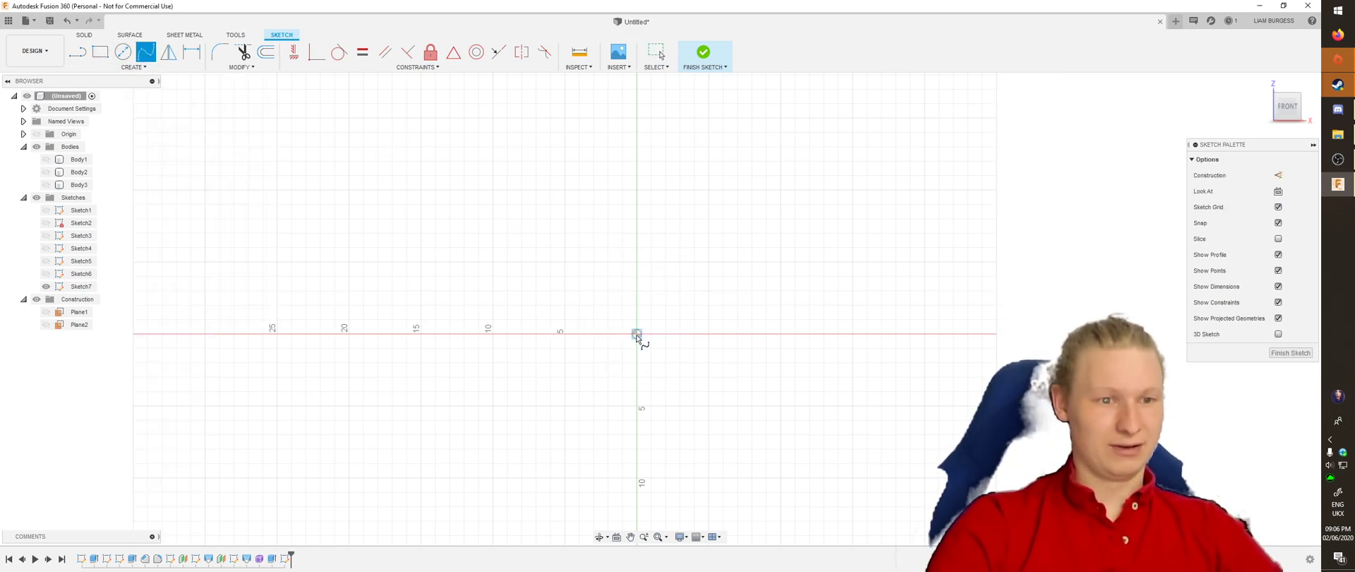
click(441, 334)
click(423, 227)
scroll(490, 113, down, 2)
middle_drag(484, 104, 396, 319)
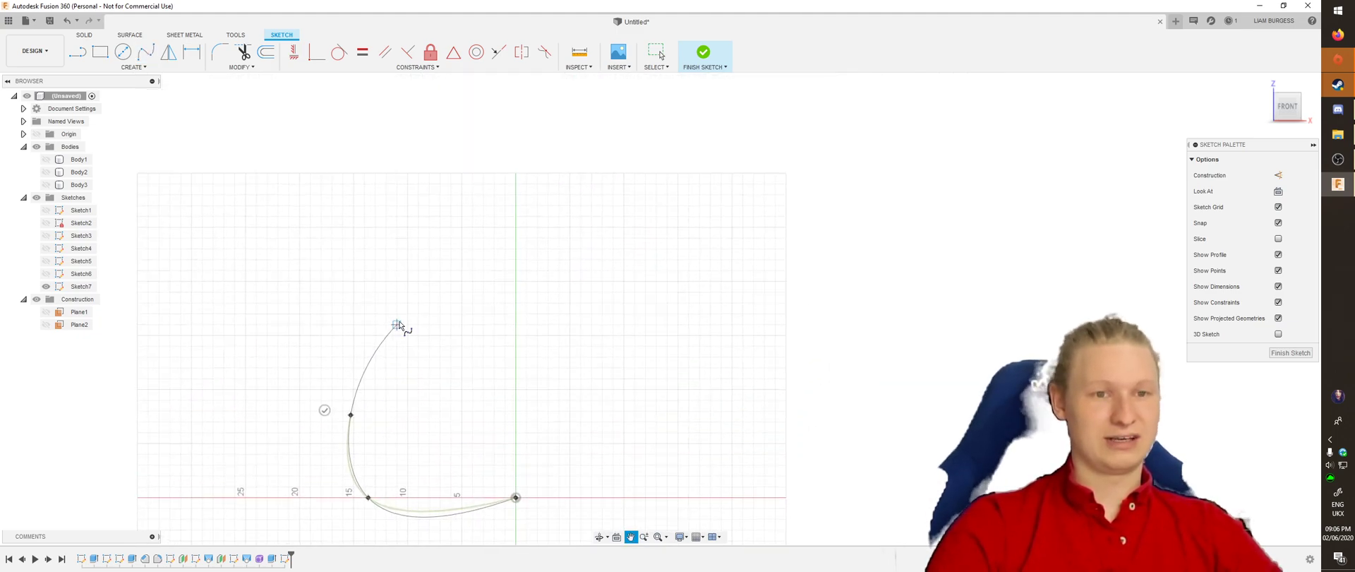
click(354, 184)
click(451, 163)
click(516, 163)
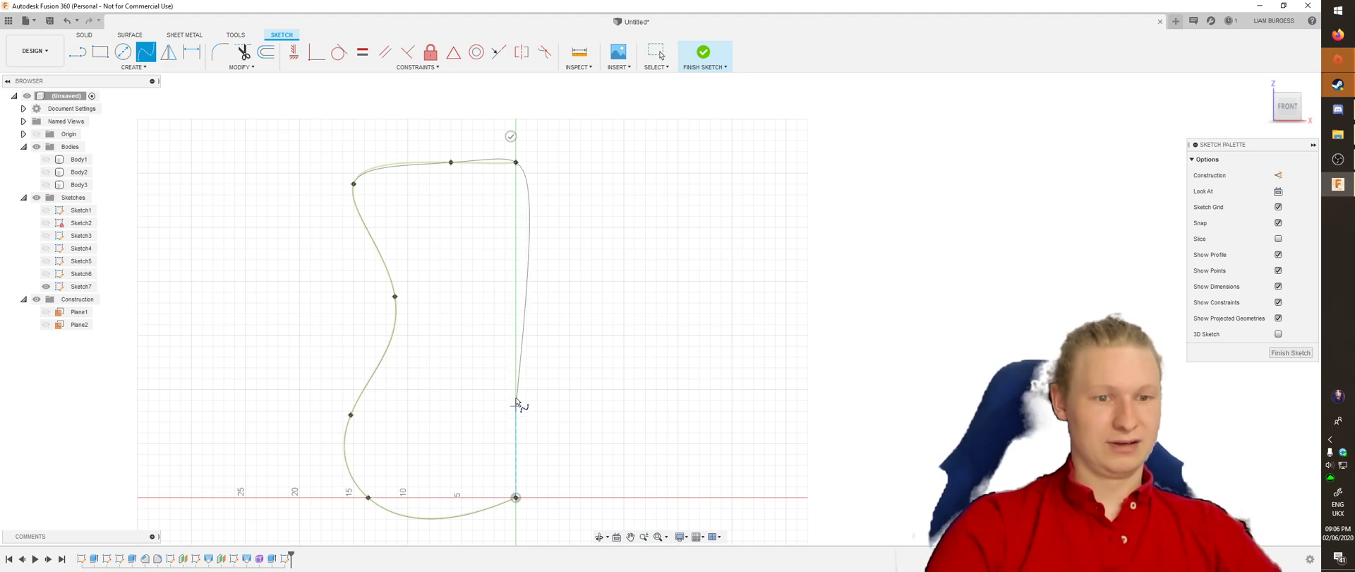
key(Escape)
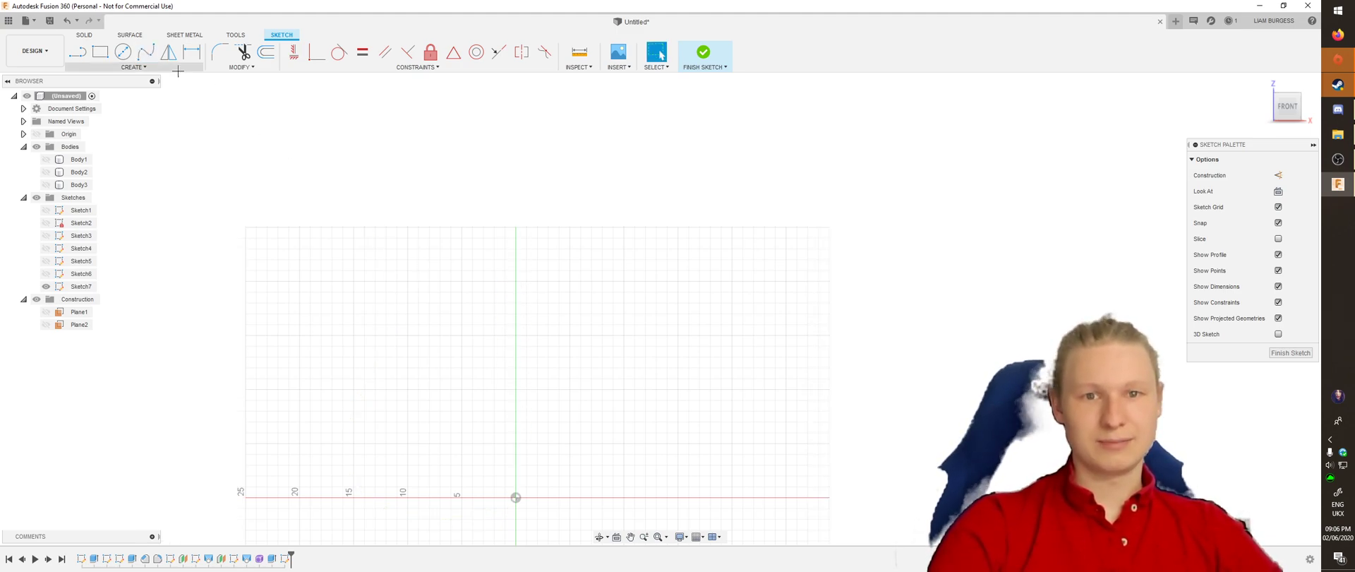
Draw a wavy spline from the origin around to a point on the vertical axis about 37 cm above it
click(146, 53)
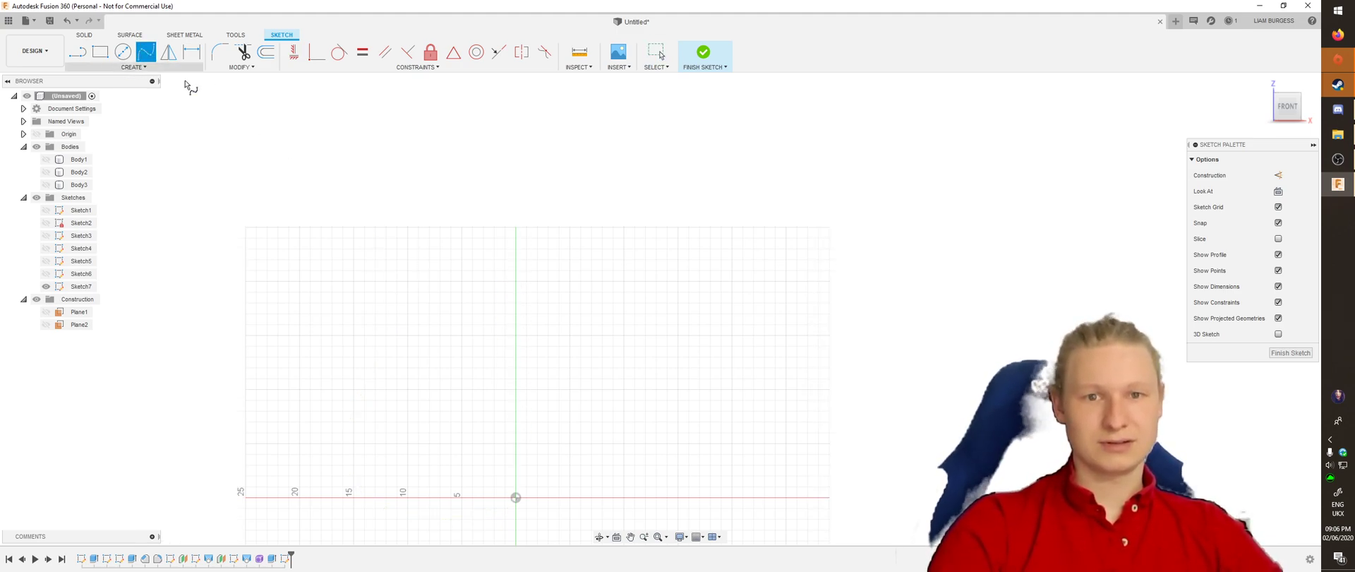
click(343, 497)
click(365, 335)
click(289, 226)
click(353, 140)
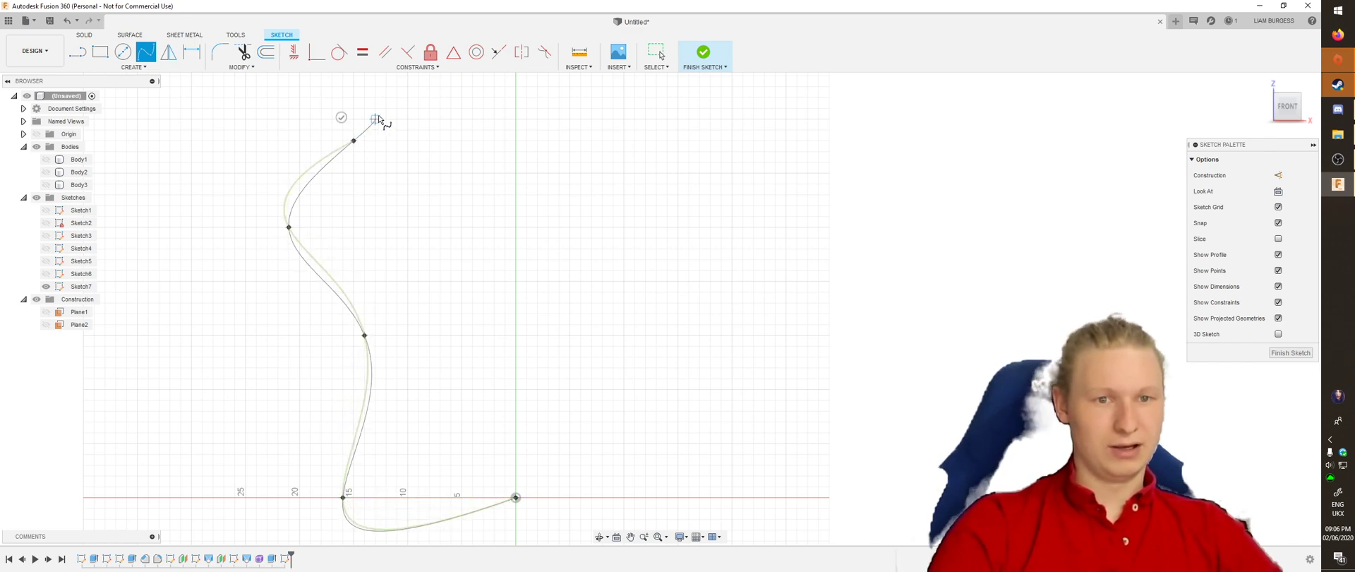
double_click(516, 97)
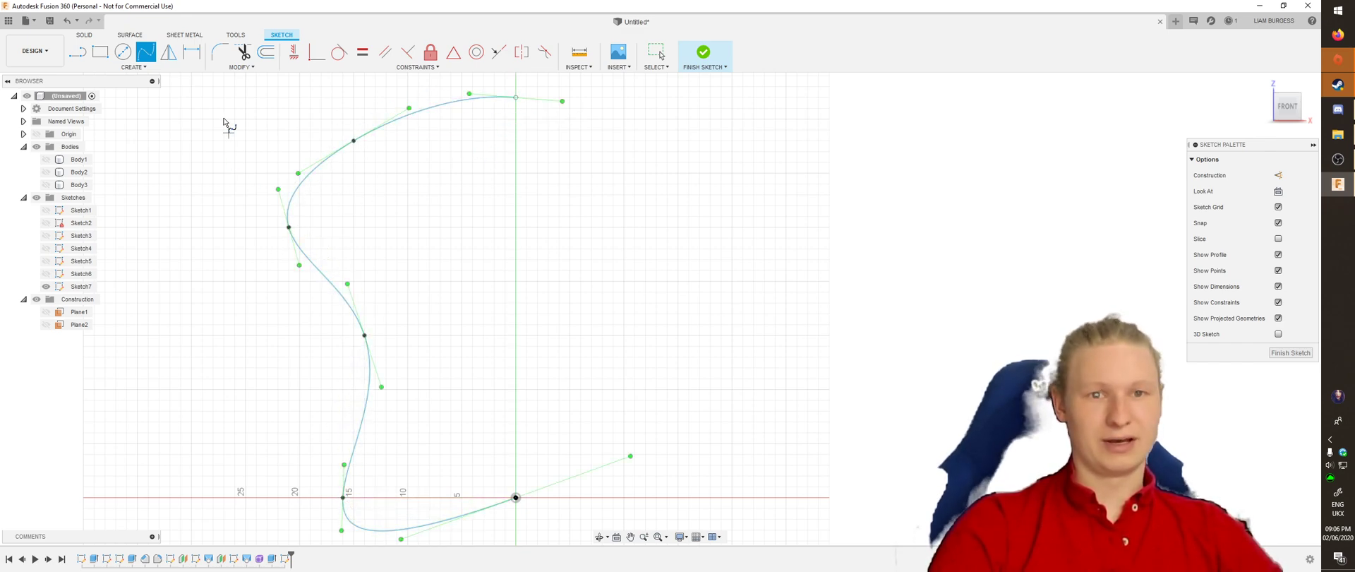
Close the spline with a vertical line to the origin, add a horizontal line about 20 cm long outward from there, and finish the sketch
key(l)
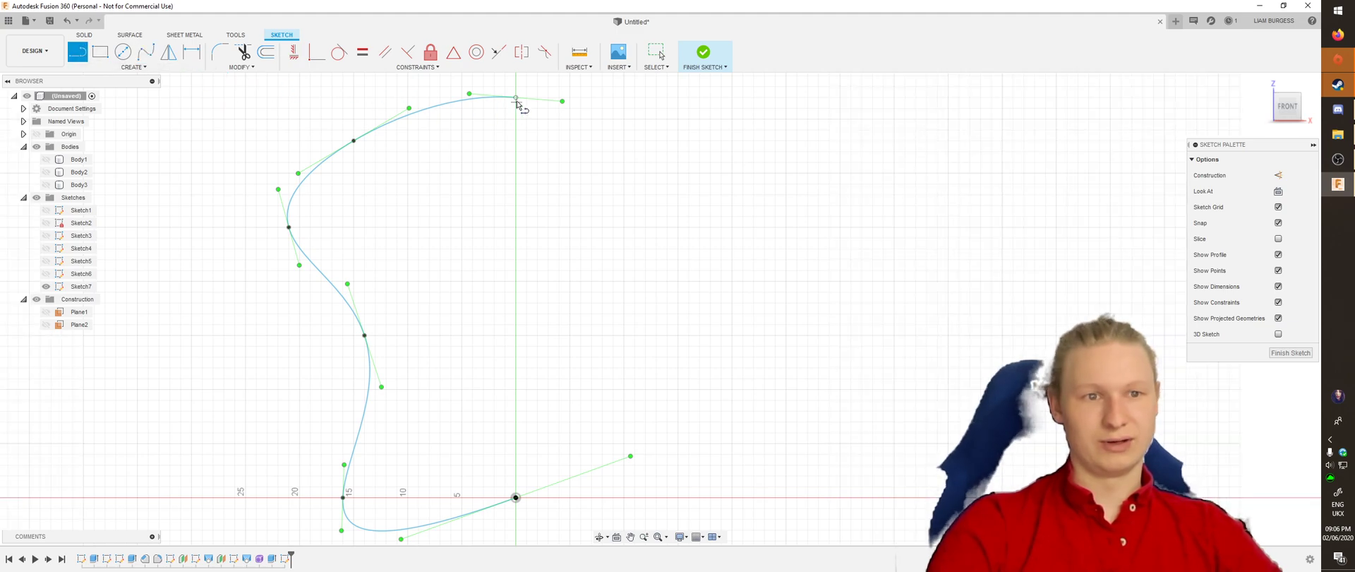
click(516, 498)
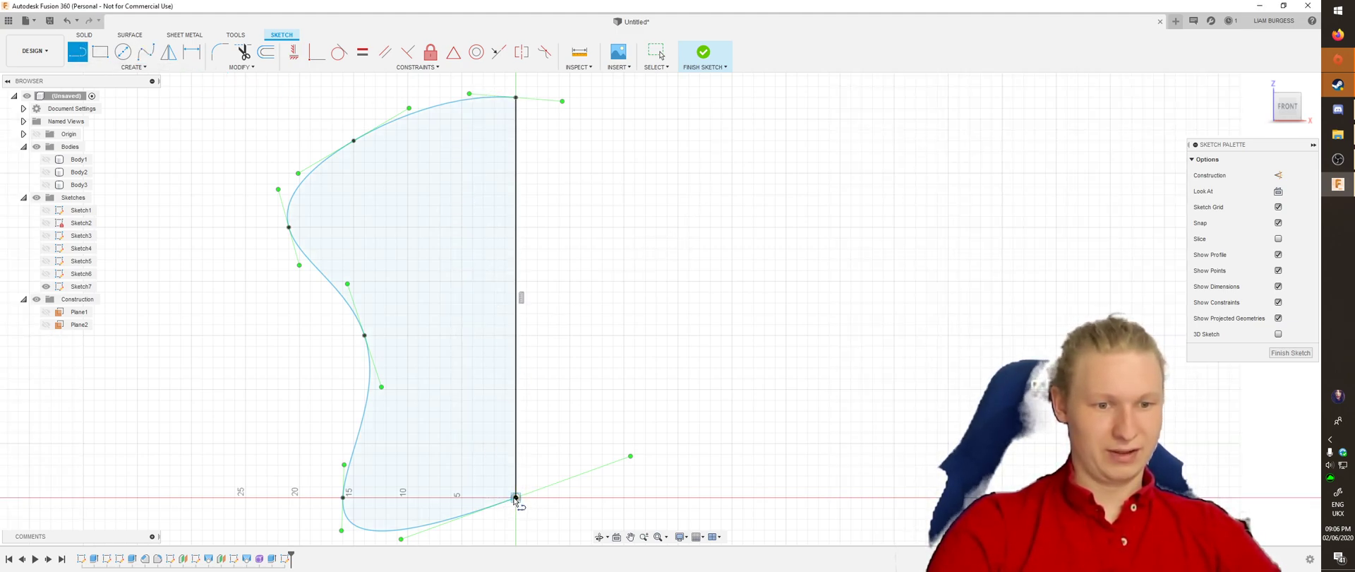
click(300, 498)
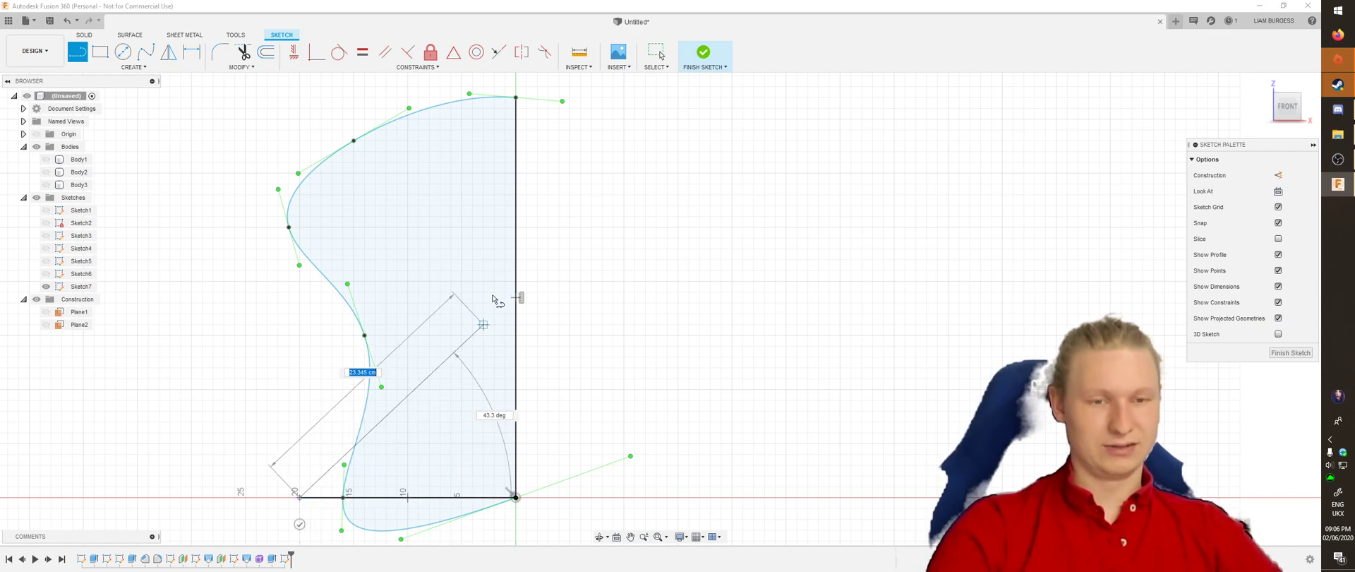
key(Escape)
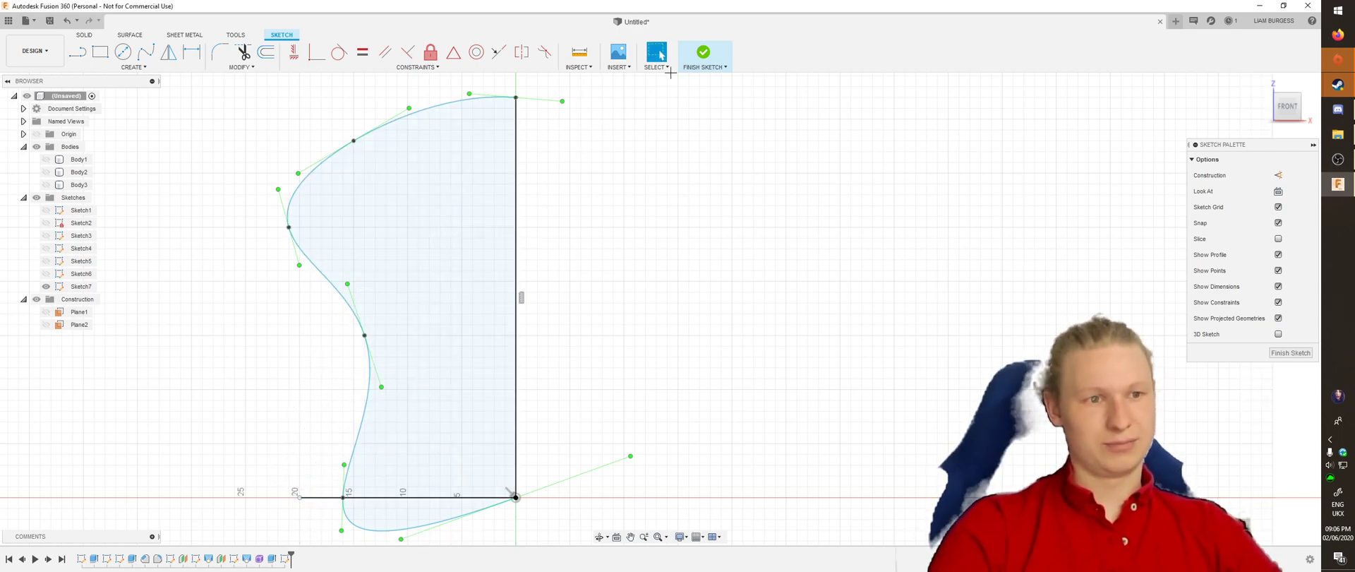
click(703, 53)
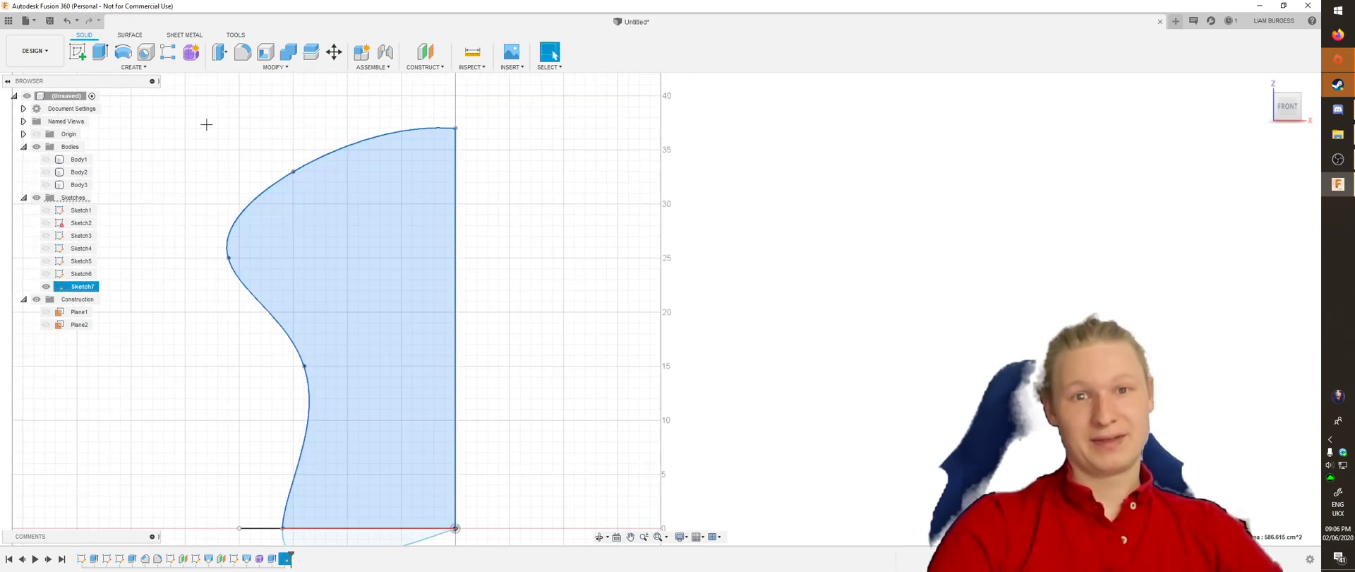
Set up a Revolve of the large upper region, trying the small lower region as an extra profile and deselecting it
click(134, 67)
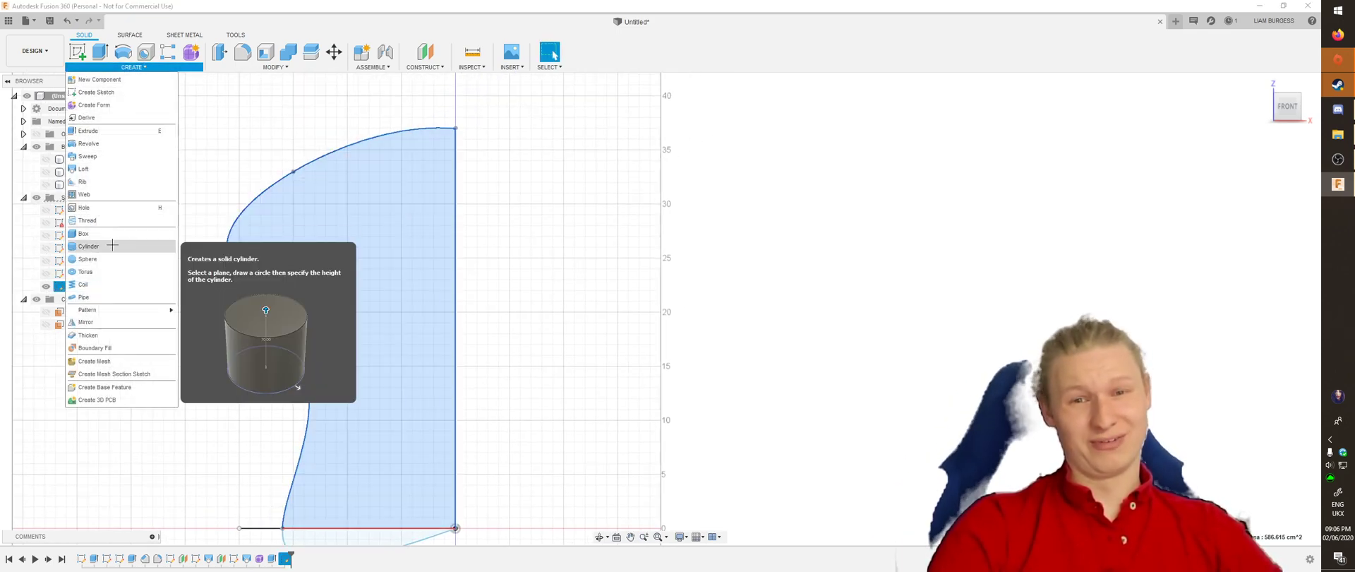
click(117, 143)
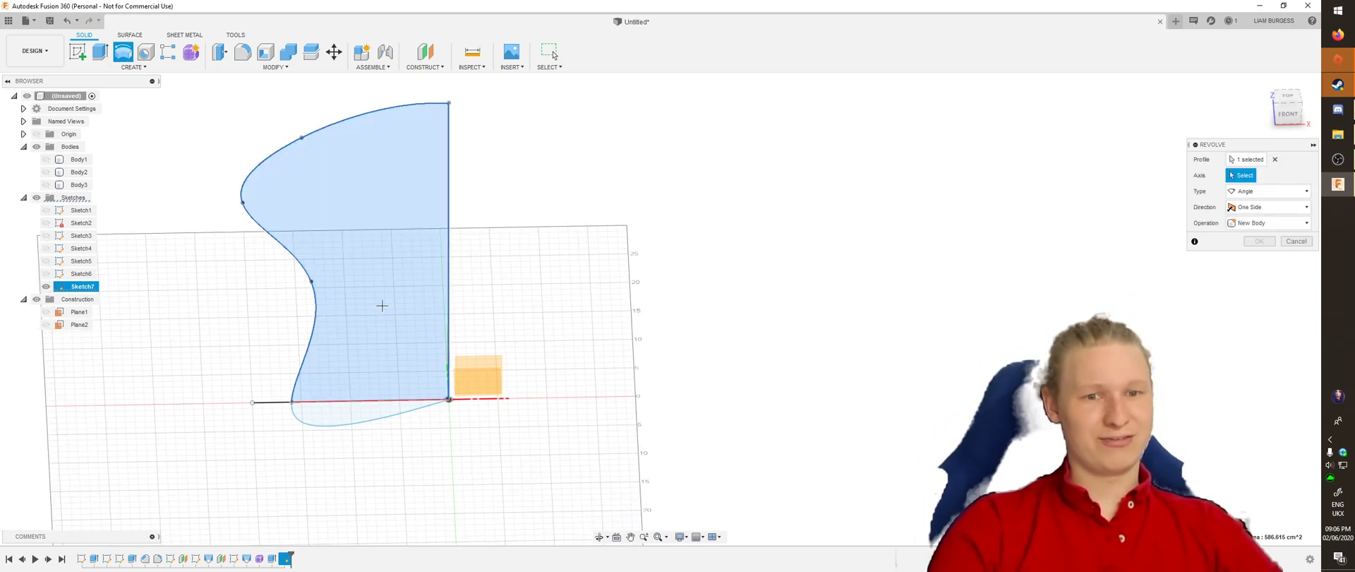
shift+middle_drag(720, 355, 729, 341)
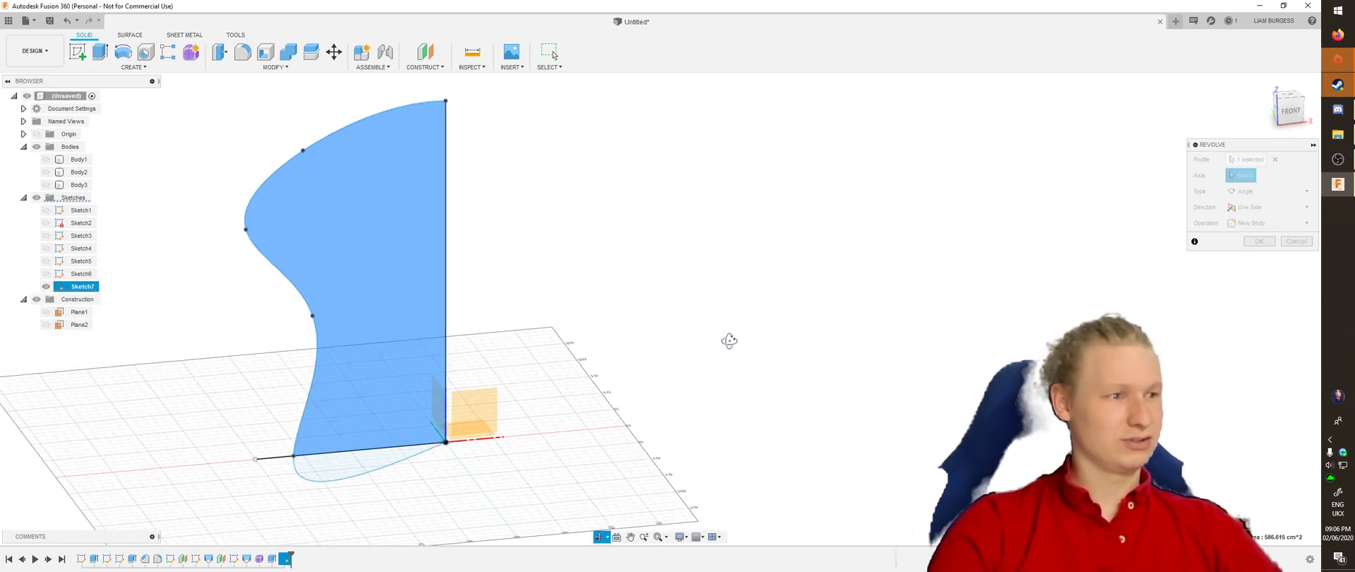
click(1246, 159)
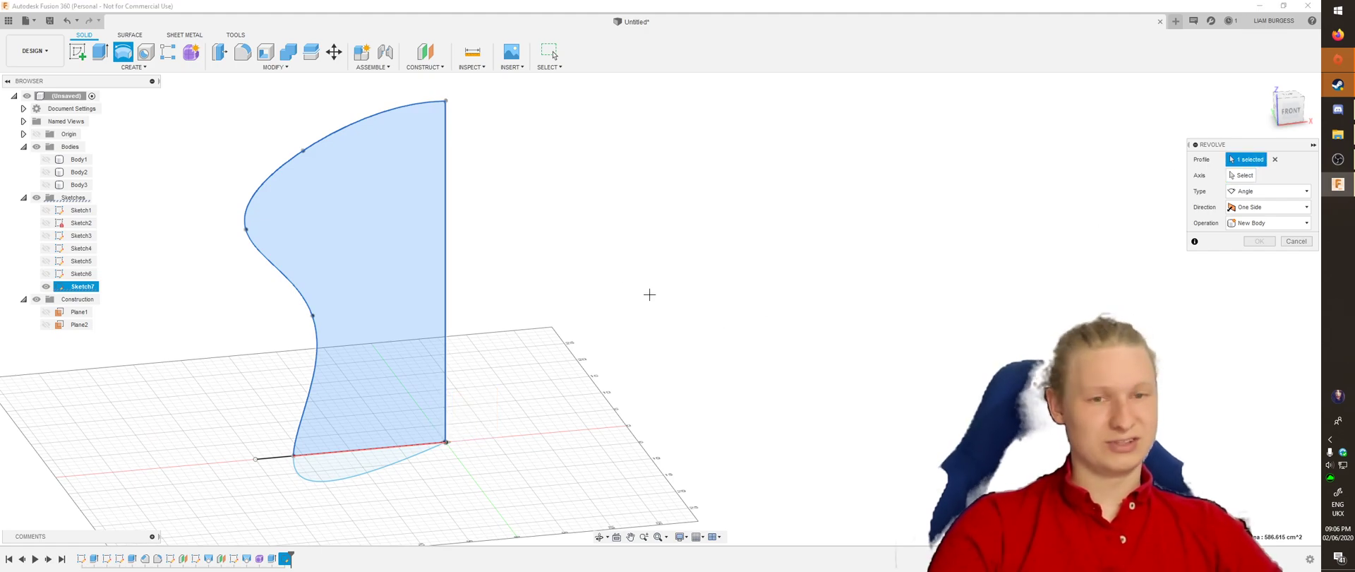
click(343, 452)
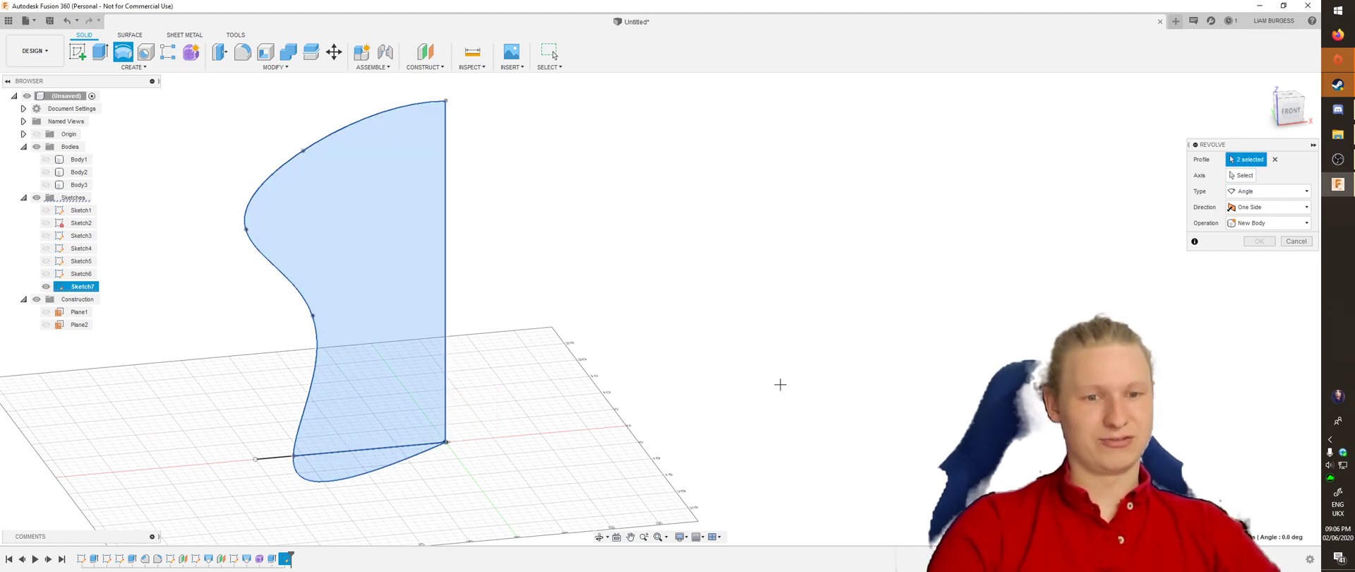
shift+middle_drag(774, 378, 689, 400)
click(342, 442)
shift+middle_drag(502, 348, 532, 339)
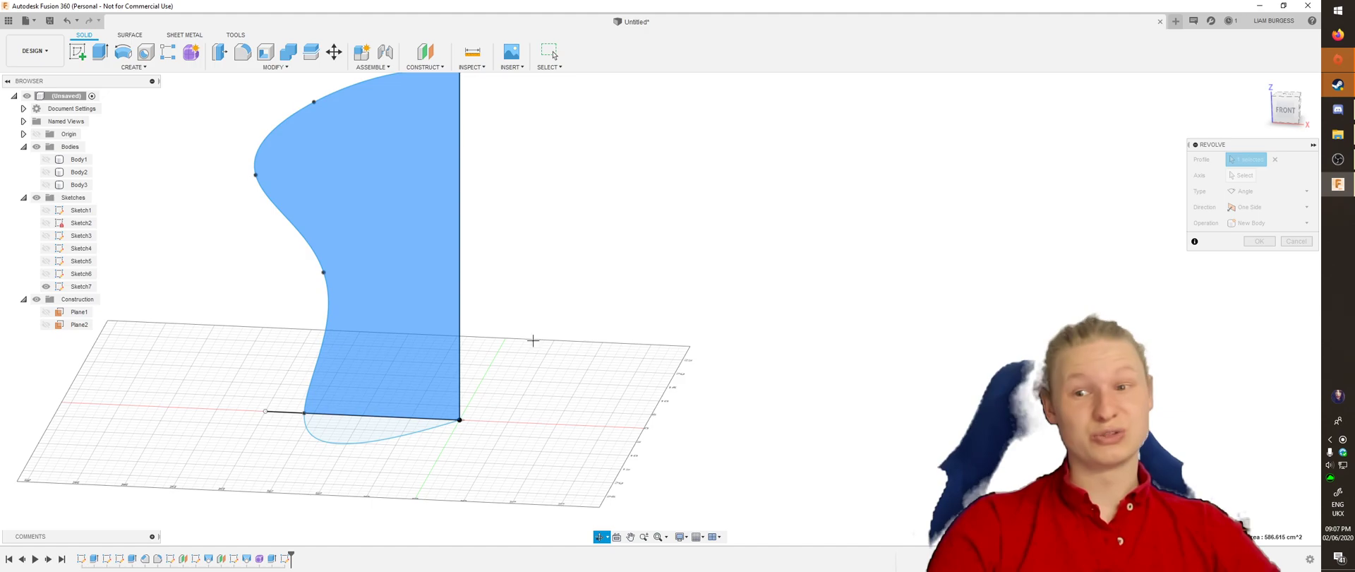
Revolve the profile 360 degrees around its straight vertical edge as a new body
click(1233, 175)
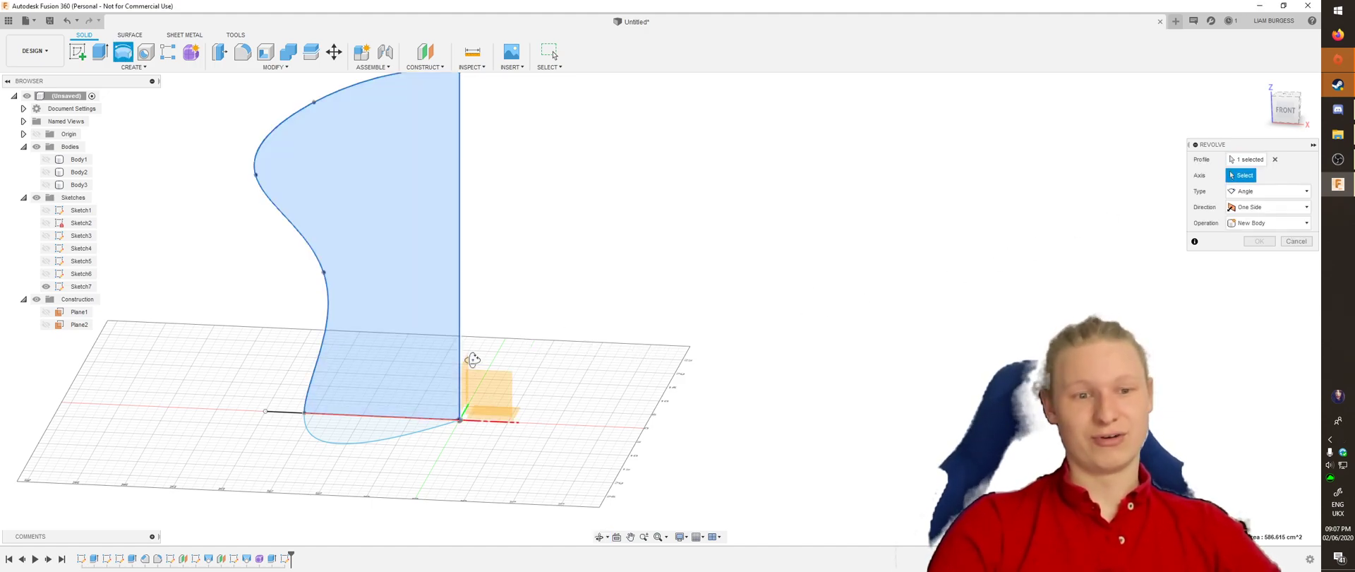
shift+middle_drag(472, 360, 464, 369)
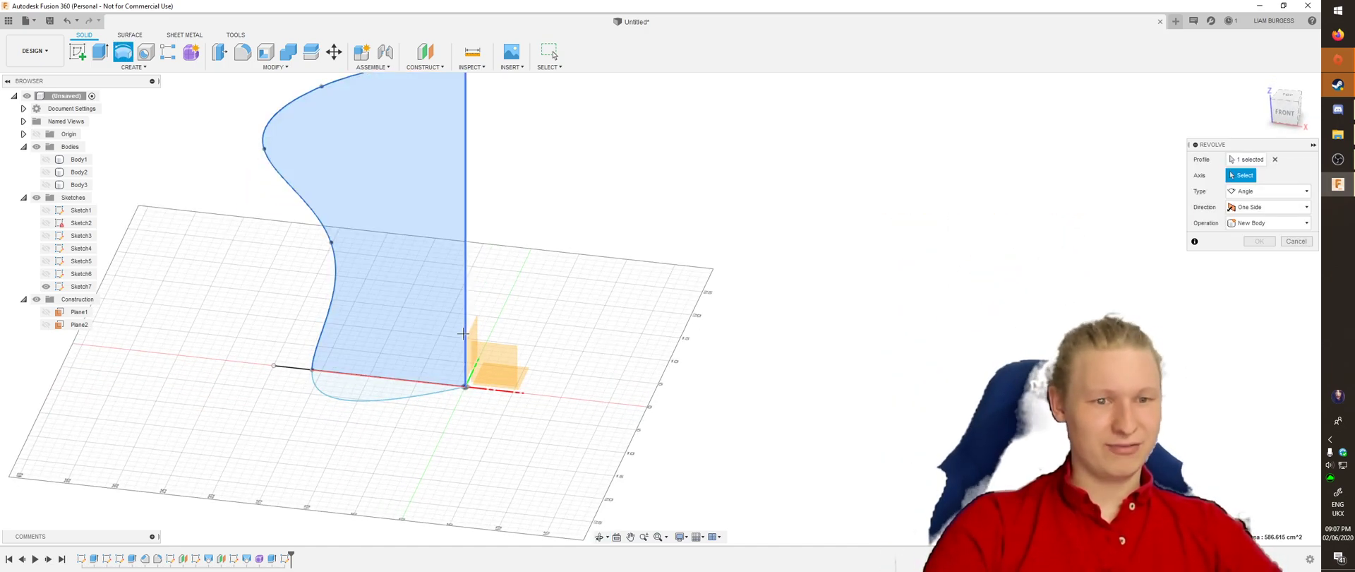
click(465, 244)
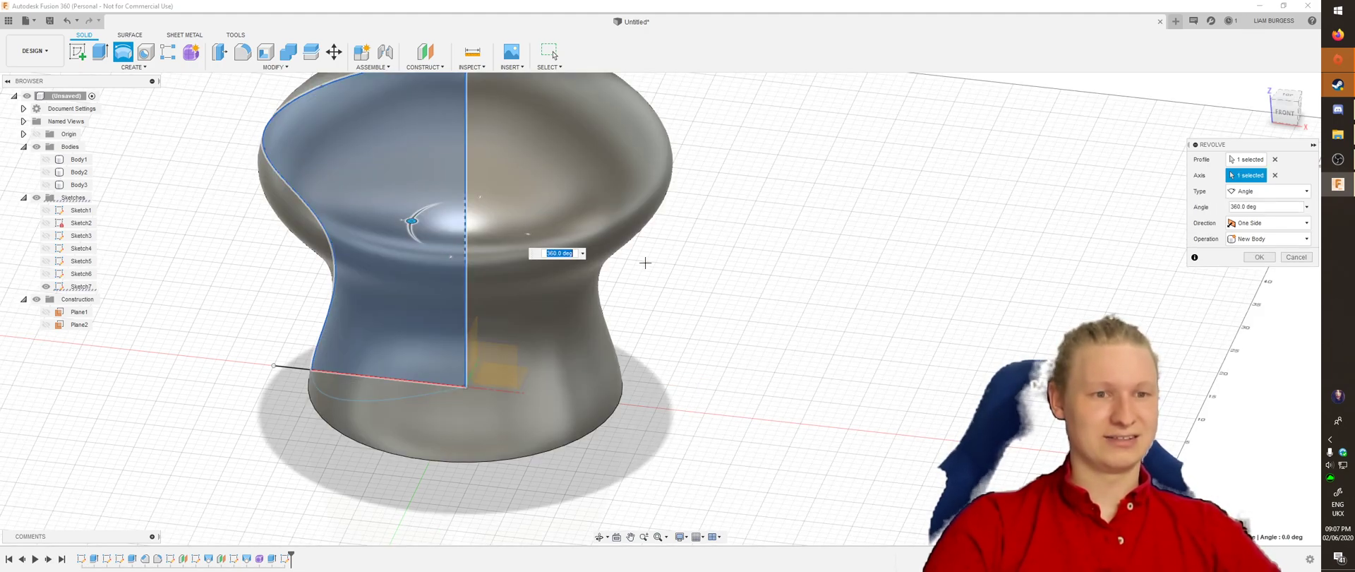
click(1259, 257)
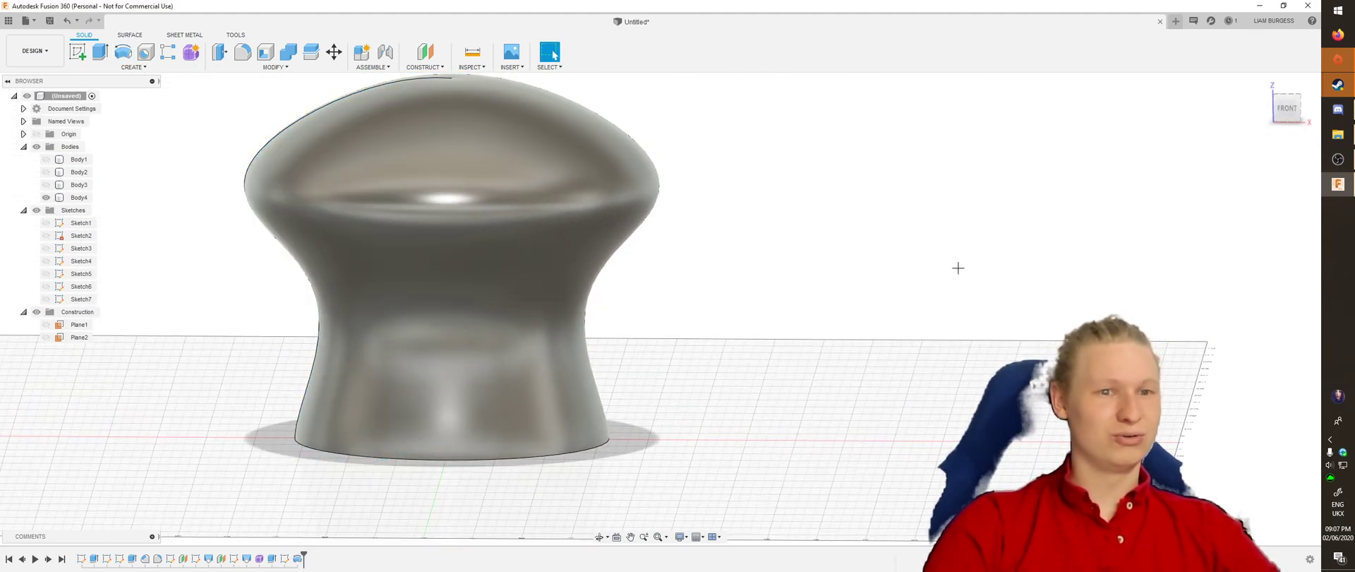
Show Body1, Body2 and Body3 alongside the revolved body and view them together from several angles
click(63, 196)
shift+middle_drag(244, 194, 422, 249)
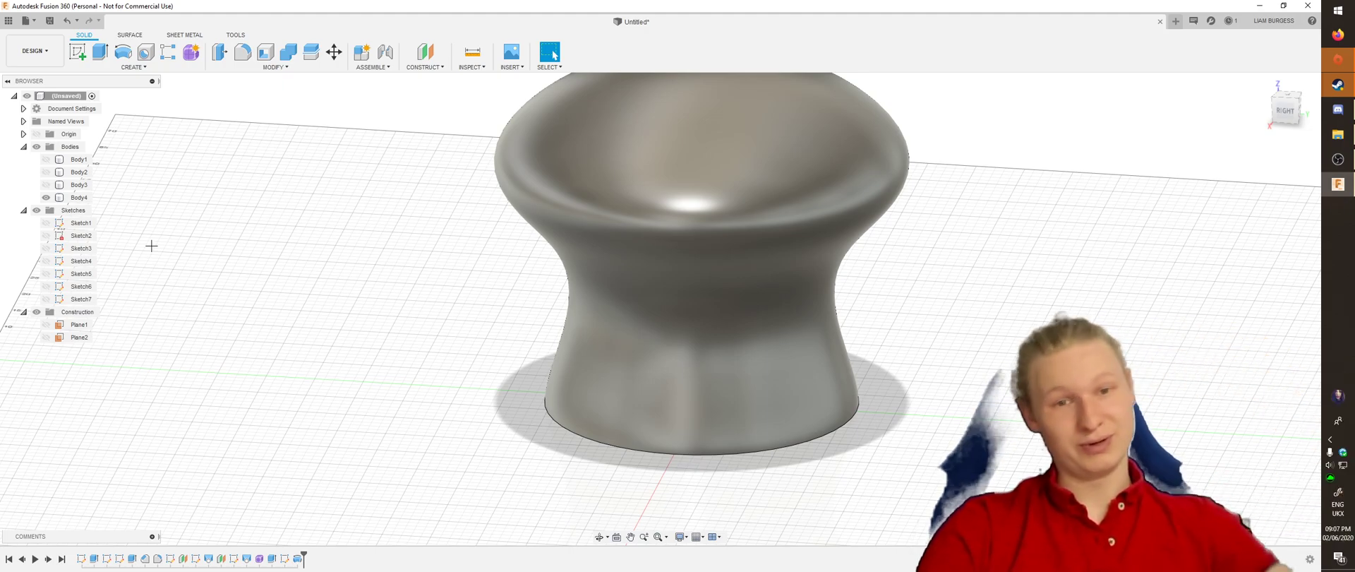
click(46, 184)
click(46, 172)
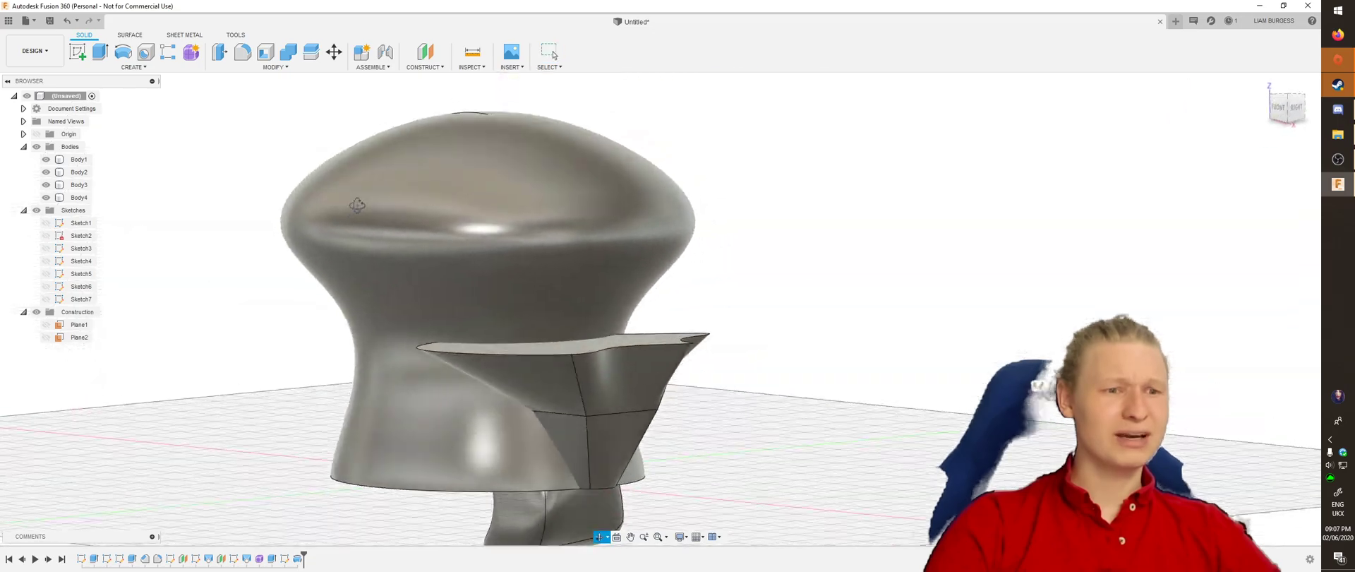
mouse_move(275, 220)
shift+middle_down()
mouse_move(424, 207)
mouse_move(447, 224)
mouse_move(274, 216)
shift+middle_up()
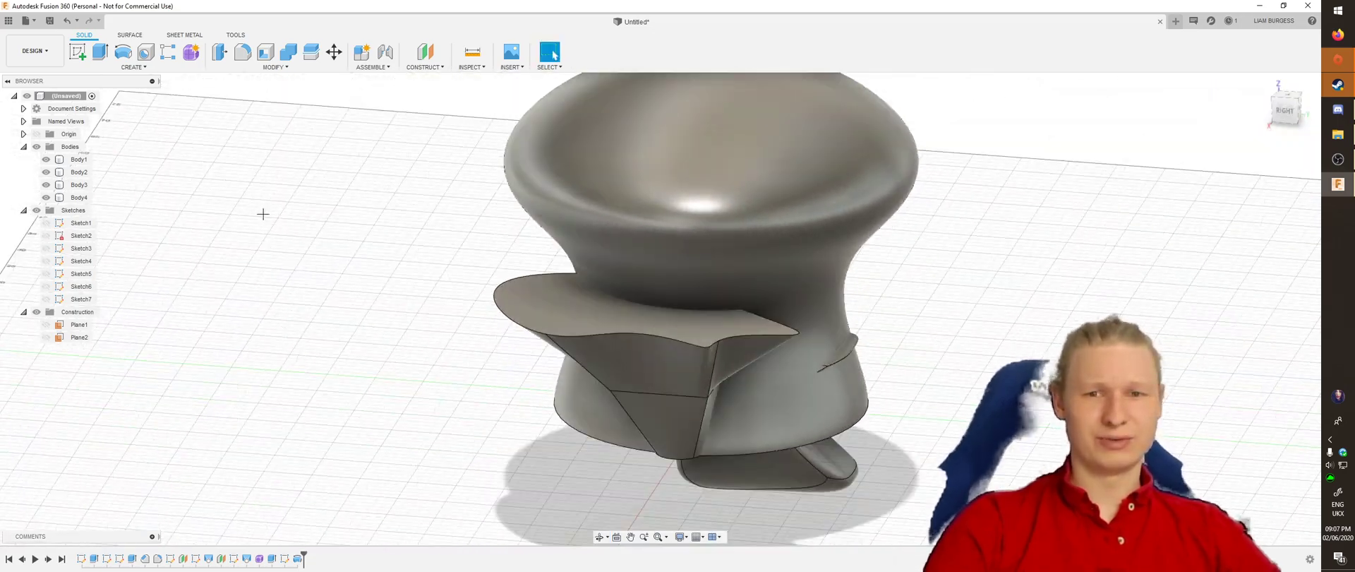
Hide all four bodies, from Body4 to Body1
click(46, 197)
click(46, 184)
click(46, 171)
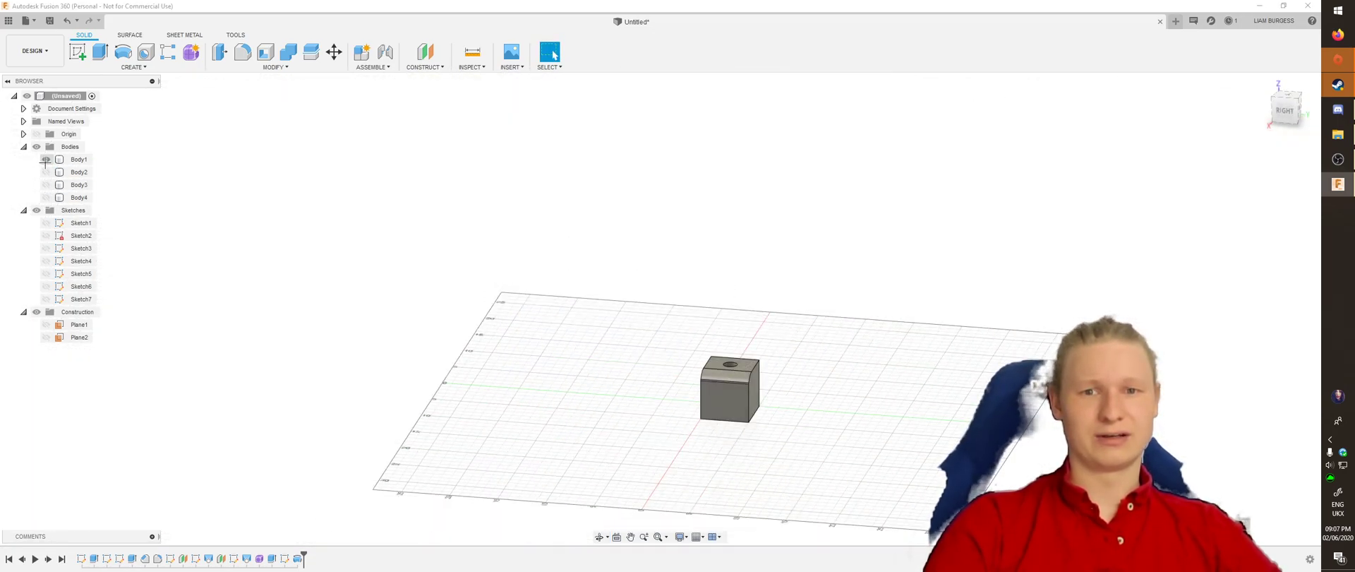
click(45, 159)
Start a sketch on the horizontal plane and draw a closed irregular ten-sided line outline about 31 cm wide, starting and ending at the origin
shift+middle_drag(424, 196, 564, 221)
click(586, 285)
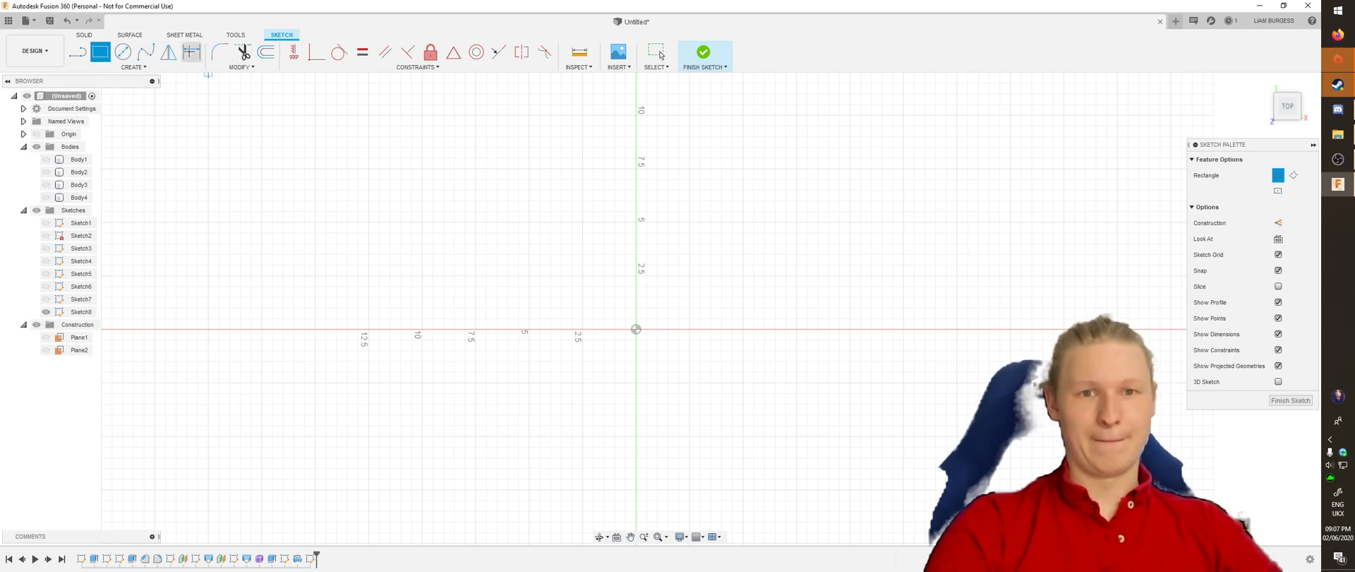
key(l)
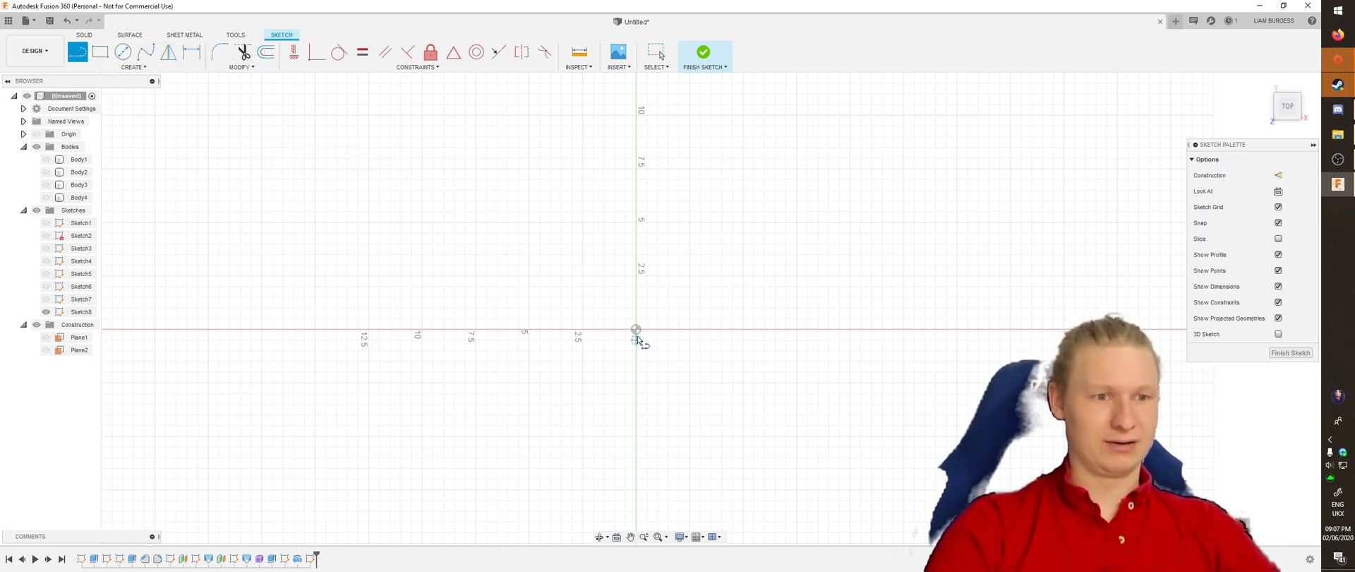
click(721, 392)
click(935, 265)
click(779, 121)
click(655, 239)
click(429, 193)
click(294, 221)
click(281, 398)
click(429, 297)
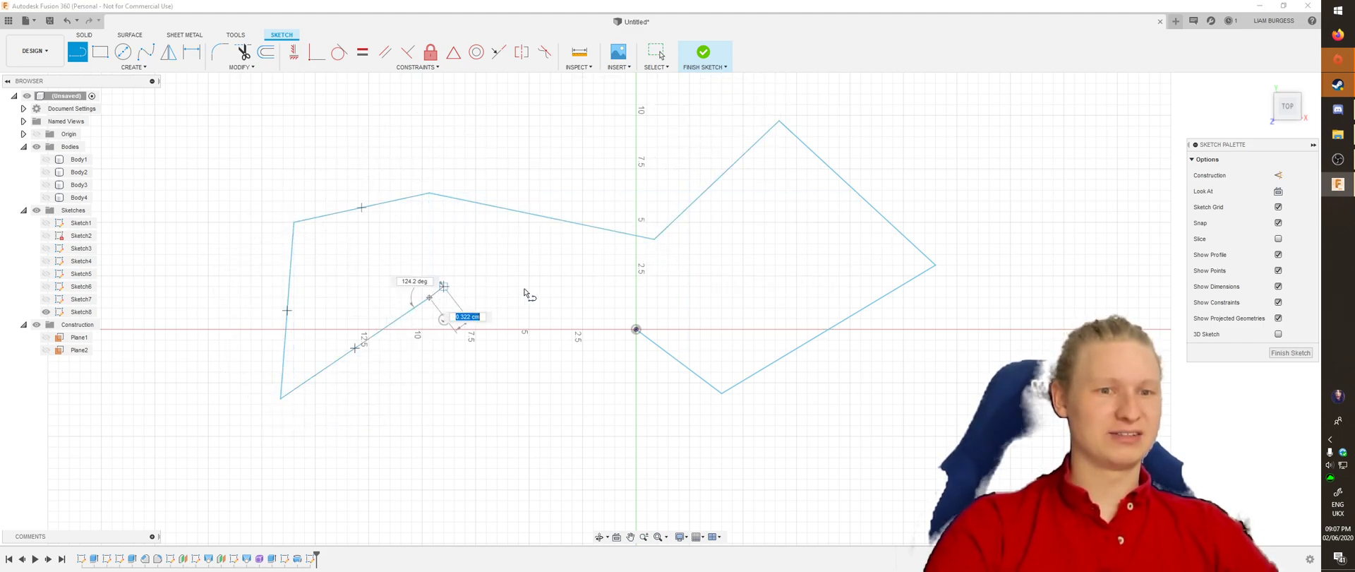
click(536, 305)
click(636, 328)
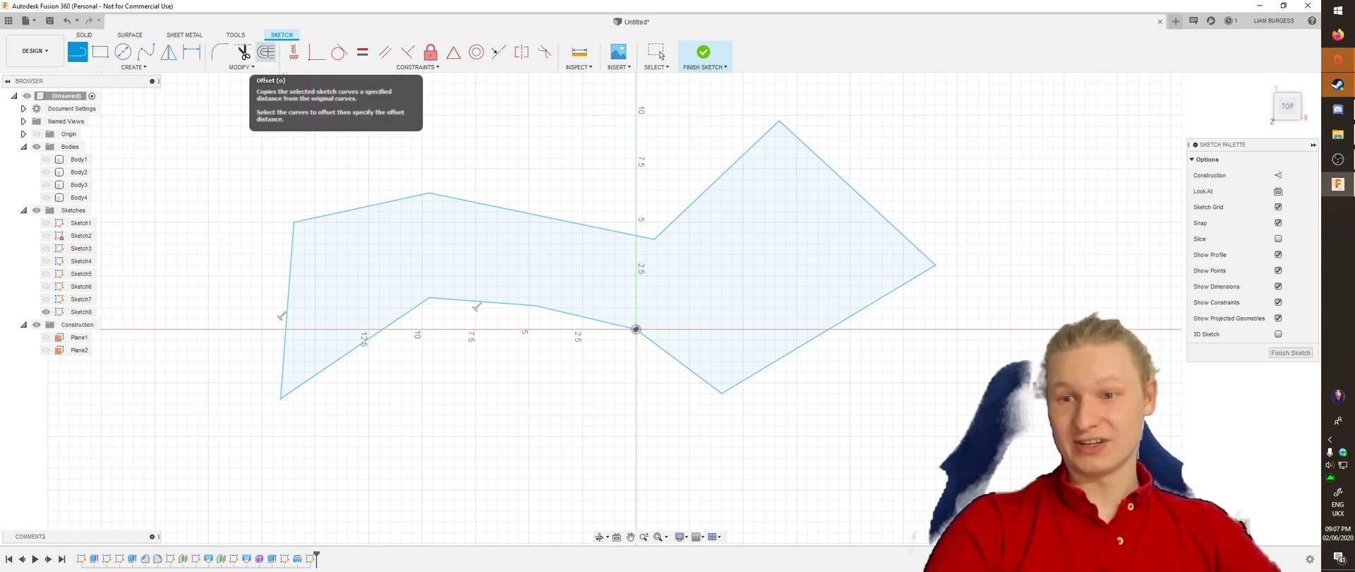
Offset the whole closed outline outward by about 1.93 cm
click(266, 52)
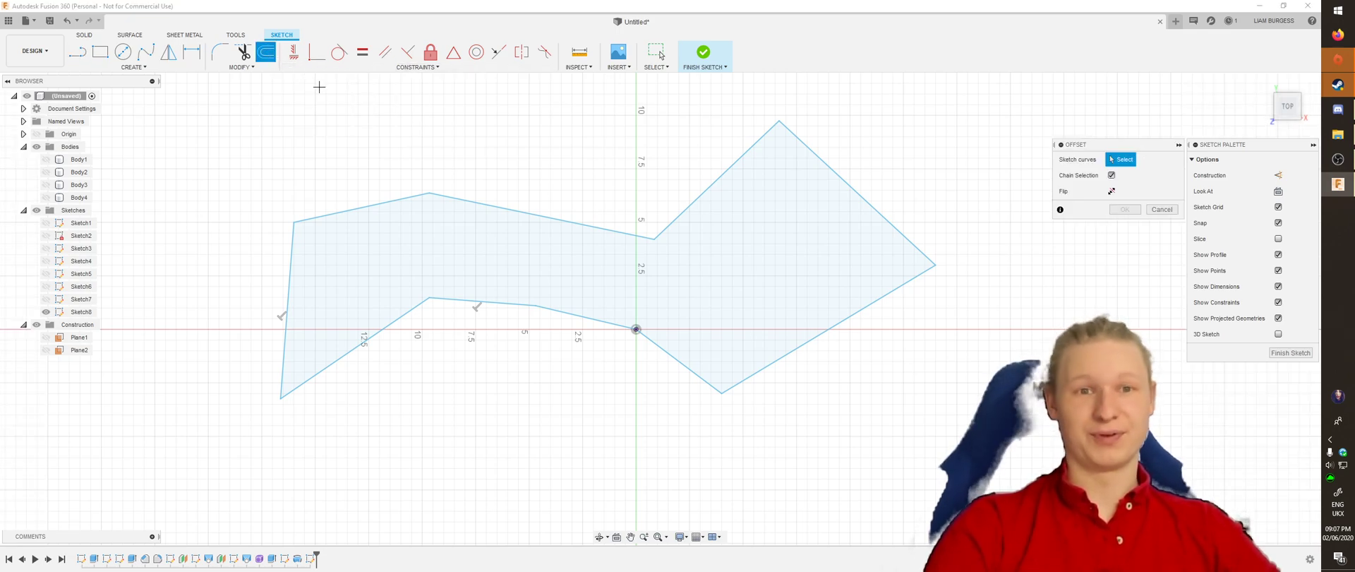
click(515, 212)
drag(530, 210, 525, 170)
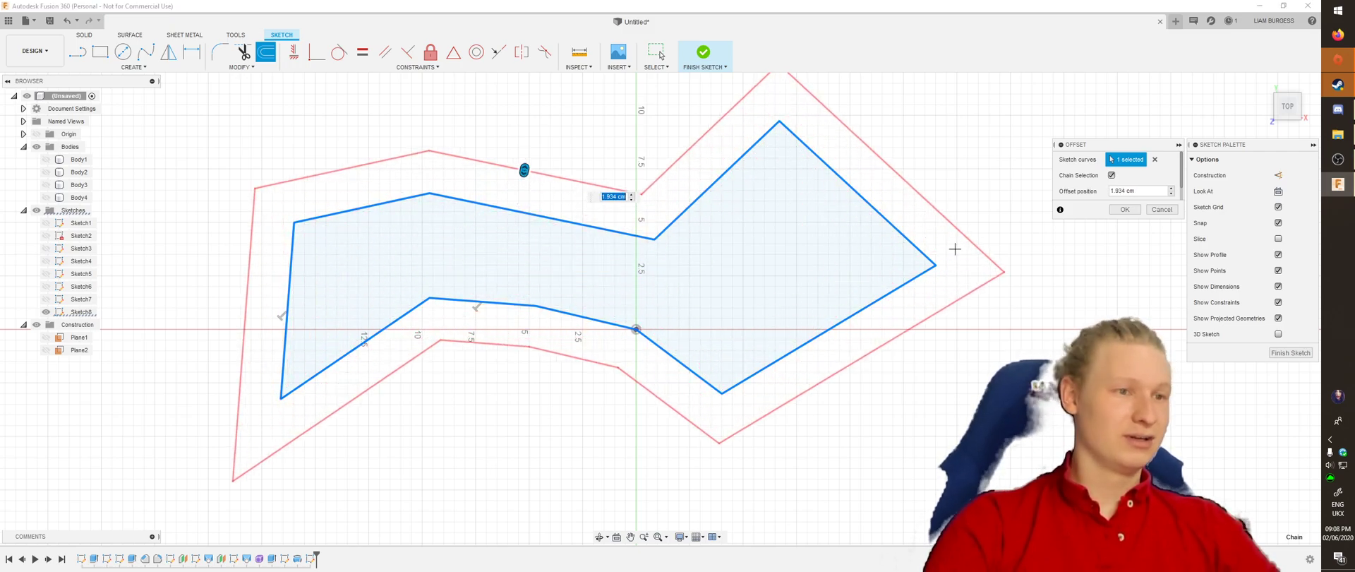
click(1125, 209)
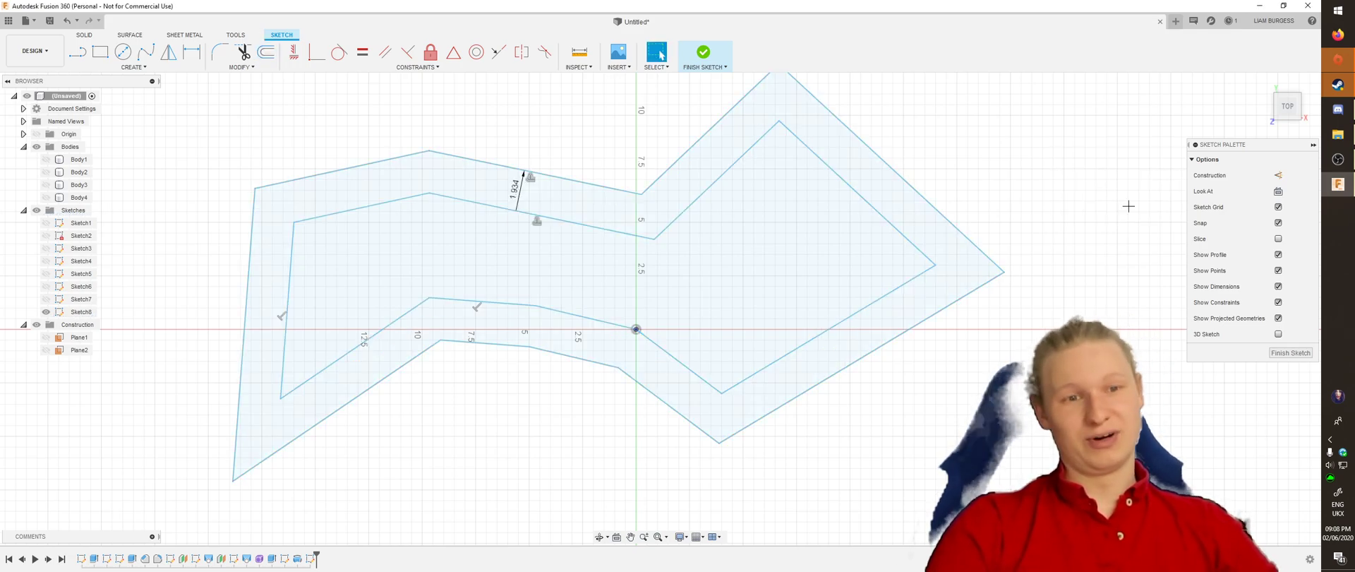
Extrude the band between the two outlines 4 cm as a new body
click(577, 204)
key(e)
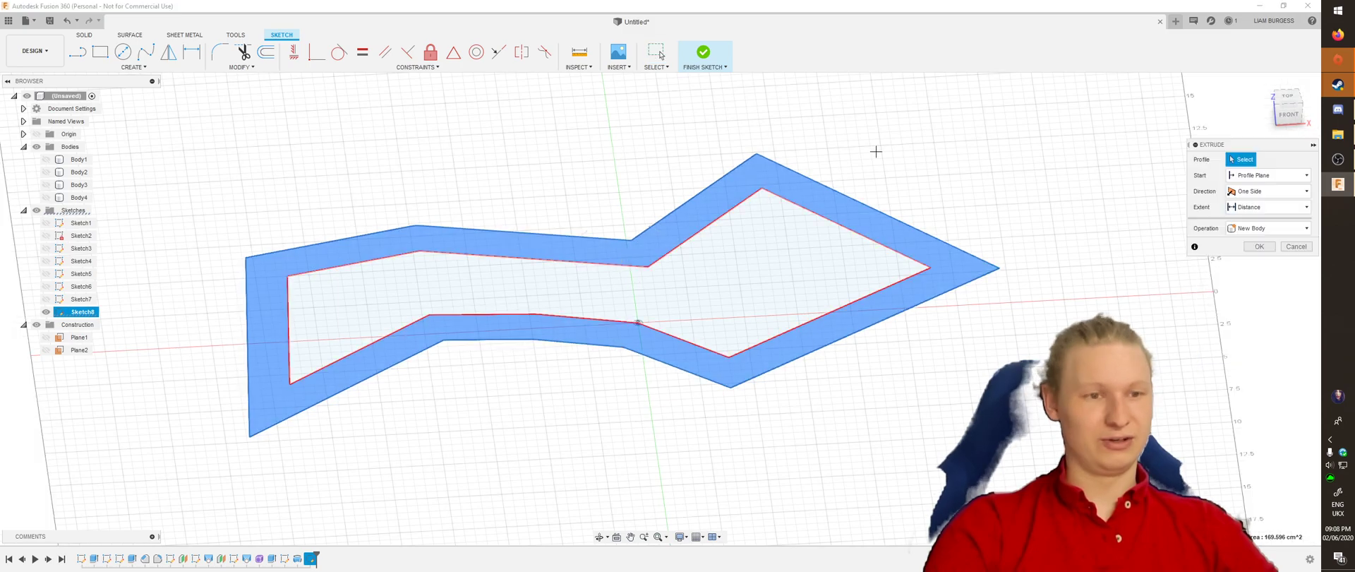
click(621, 243)
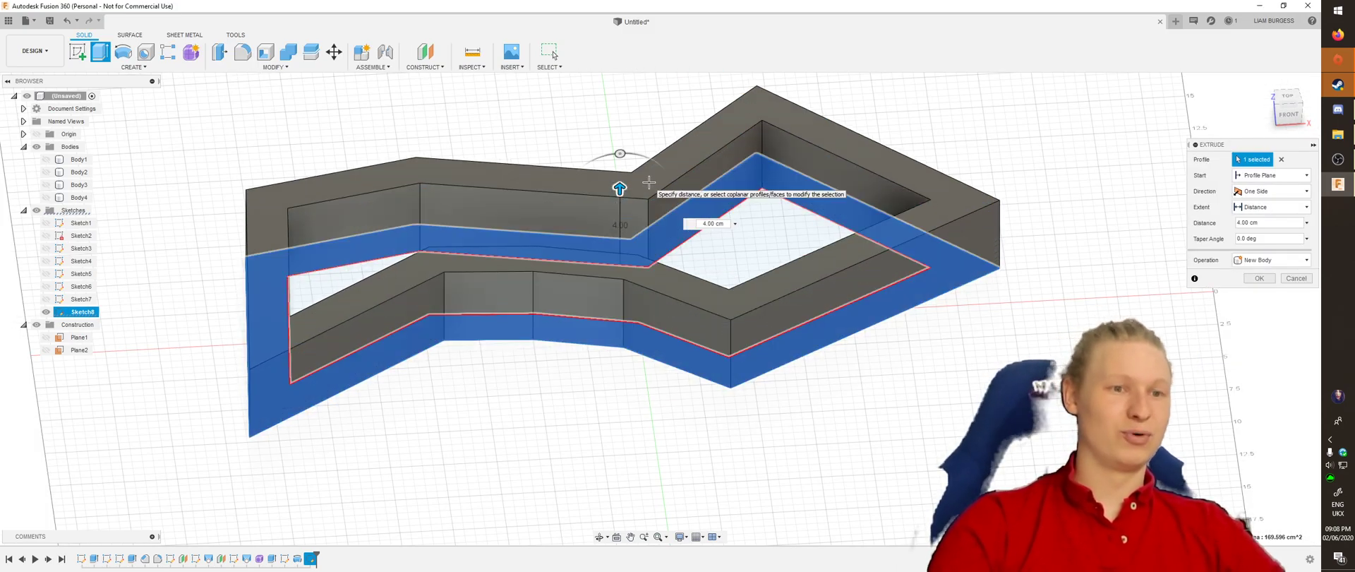
key(Return)
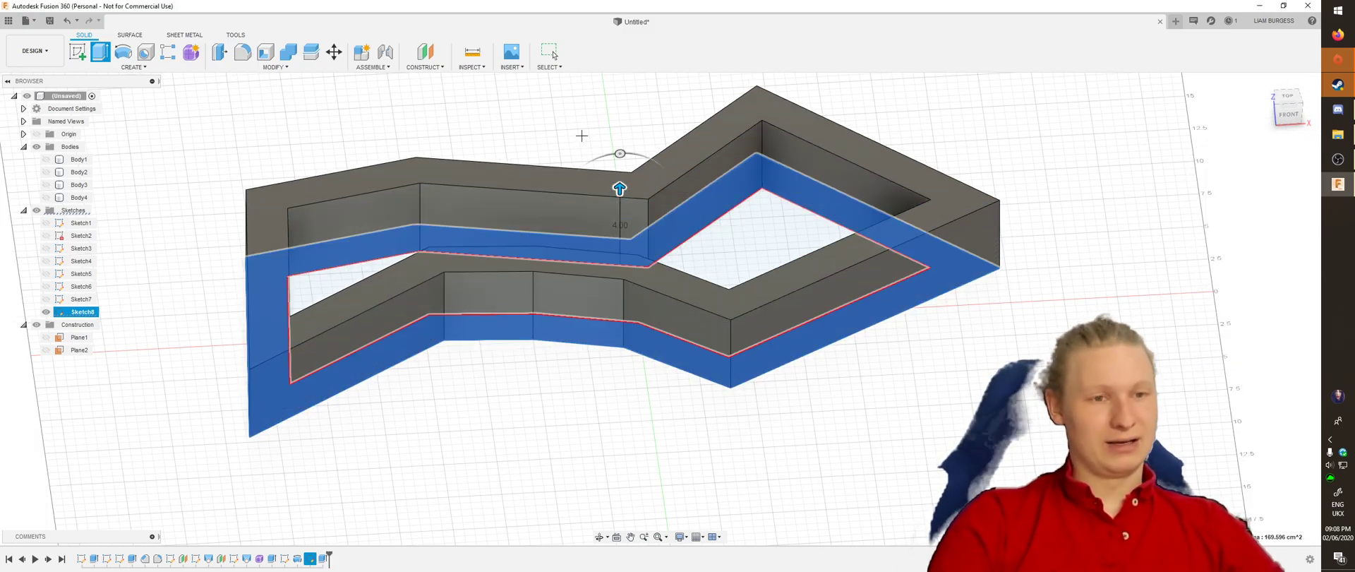
Start a rectangle sketch on the frame's slanted inner face in the wide end
click(746, 185)
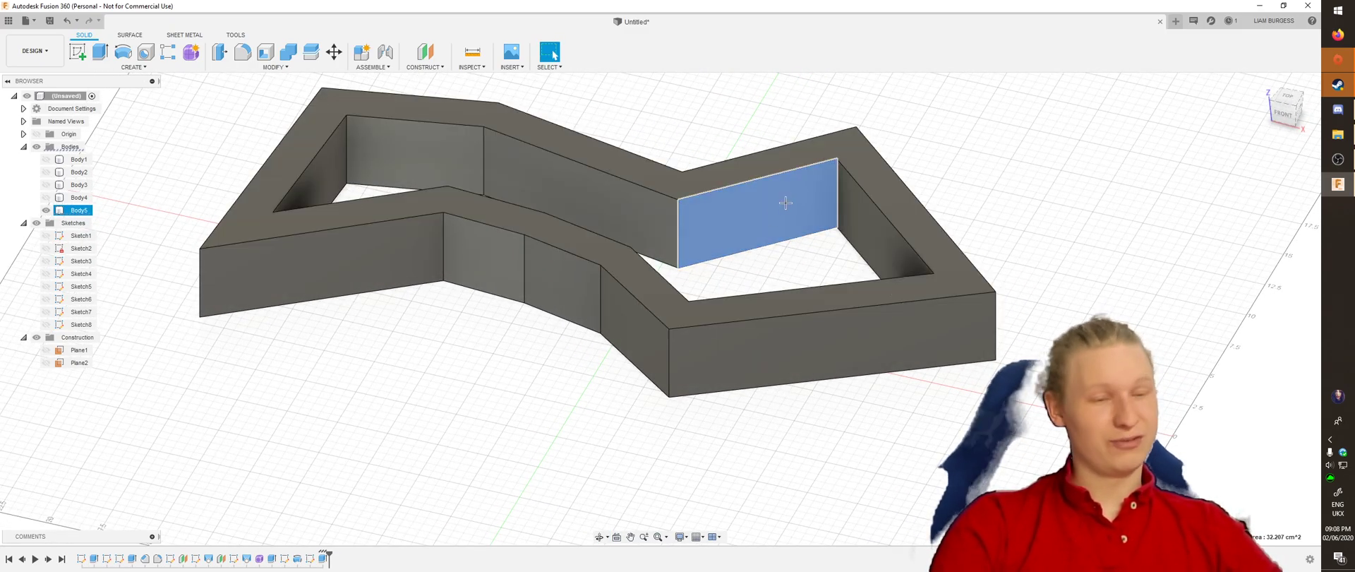
key(r)
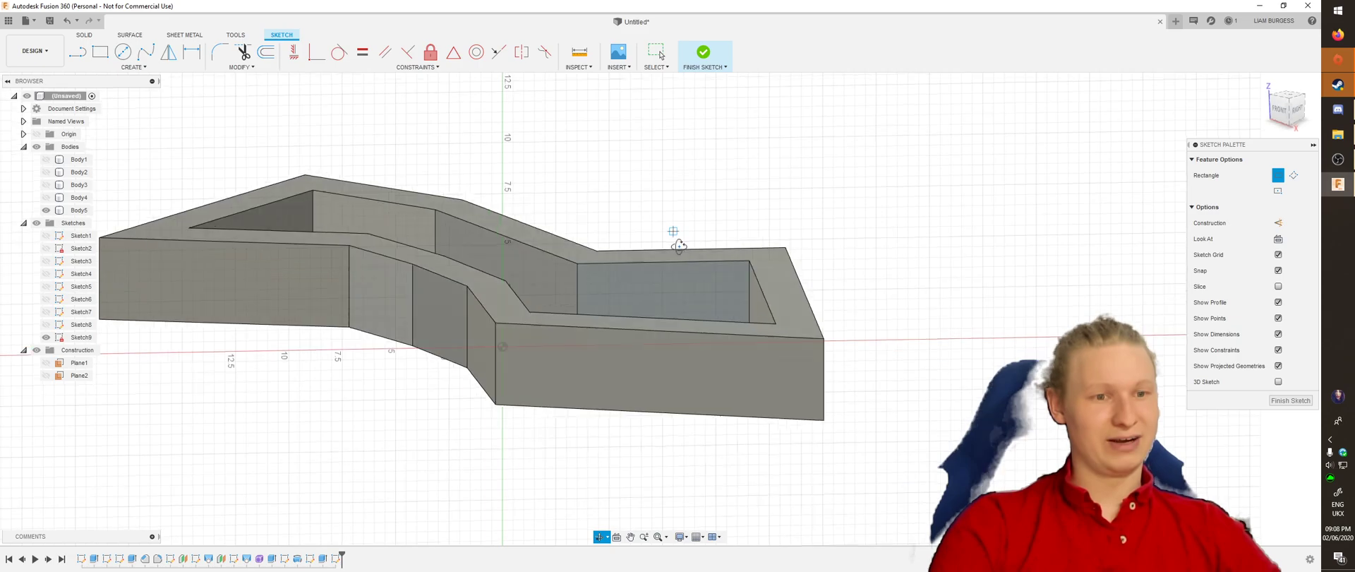
shift+middle_drag(762, 263, 656, 275)
Show the construction planes Plane1 and Plane2 briefly and hide them again
click(46, 363)
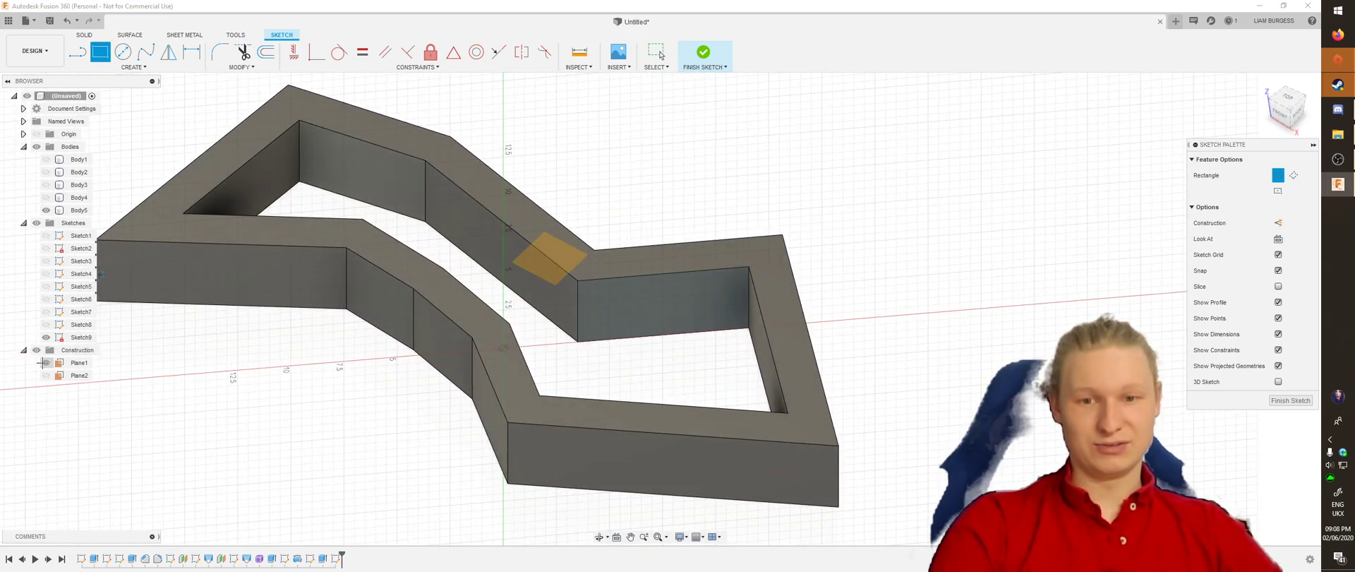
click(46, 374)
click(45, 363)
click(45, 374)
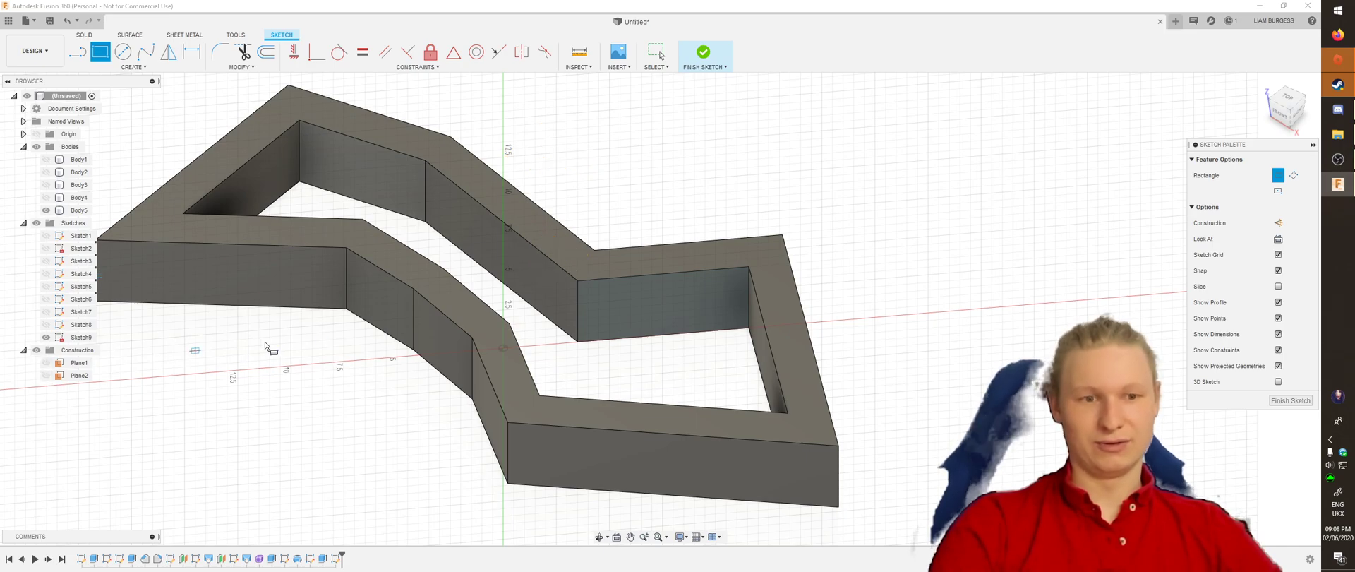
Draw a two-point rectangle of about 20 cm² above the frame in the face's plane and finish the sketch
shift+middle_drag(338, 353, 391, 364)
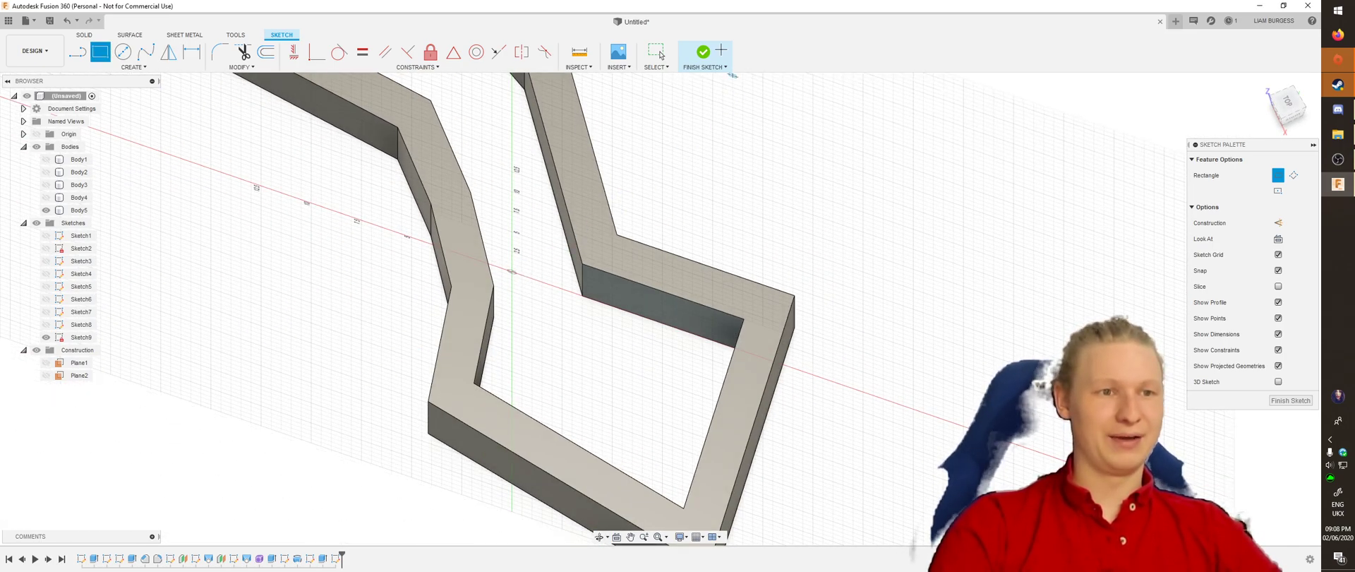
mouse_move(654, 188)
shift+middle_down()
mouse_move(613, 194)
mouse_move(596, 176)
shift+middle_up()
click(618, 126)
click(481, 198)
click(709, 51)
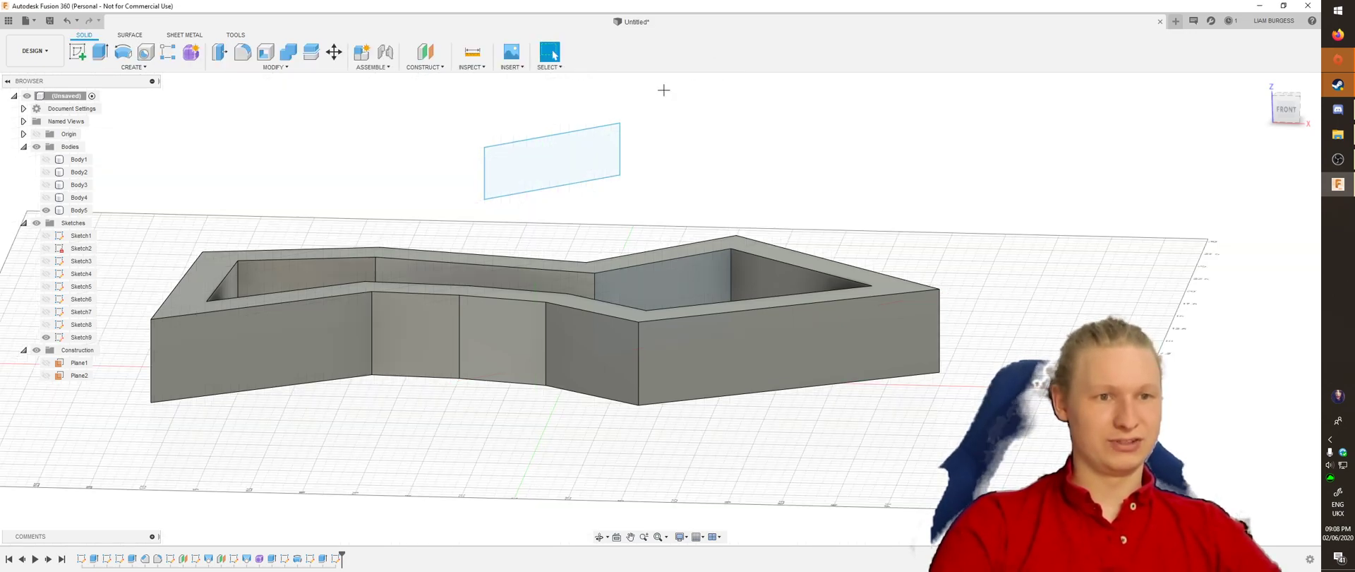
click(555, 150)
mouse_move(555, 151)
shift+middle_down()
mouse_move(605, 176)
mouse_move(645, 232)
shift+middle_up()
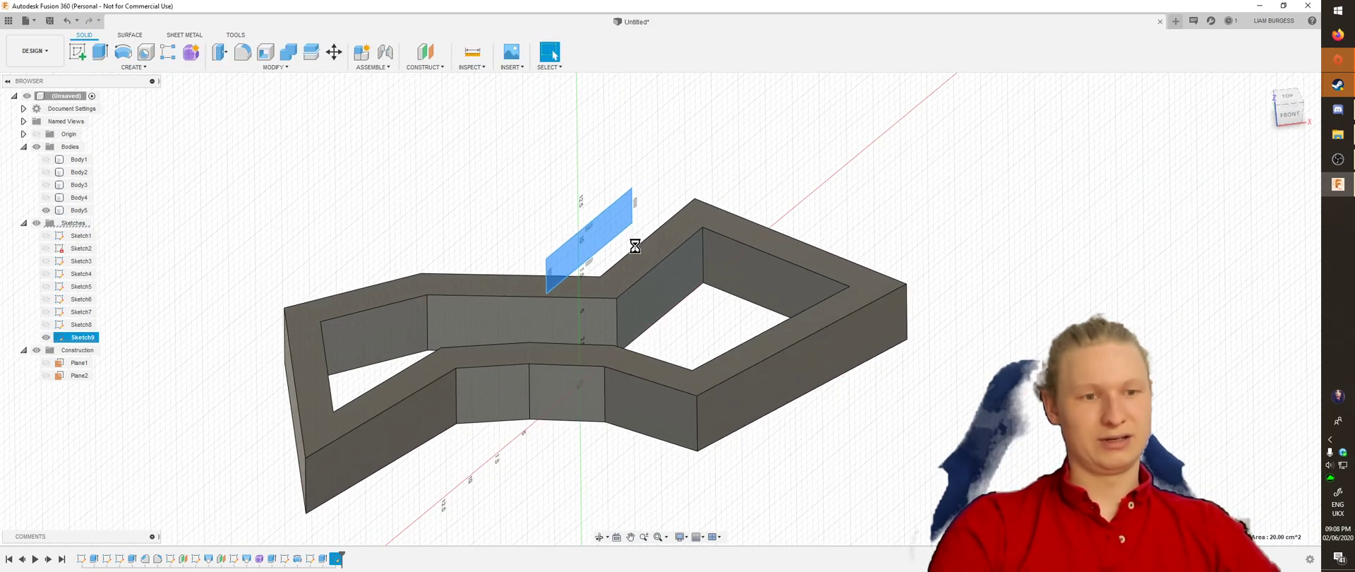
double_click(607, 226)
click(689, 58)
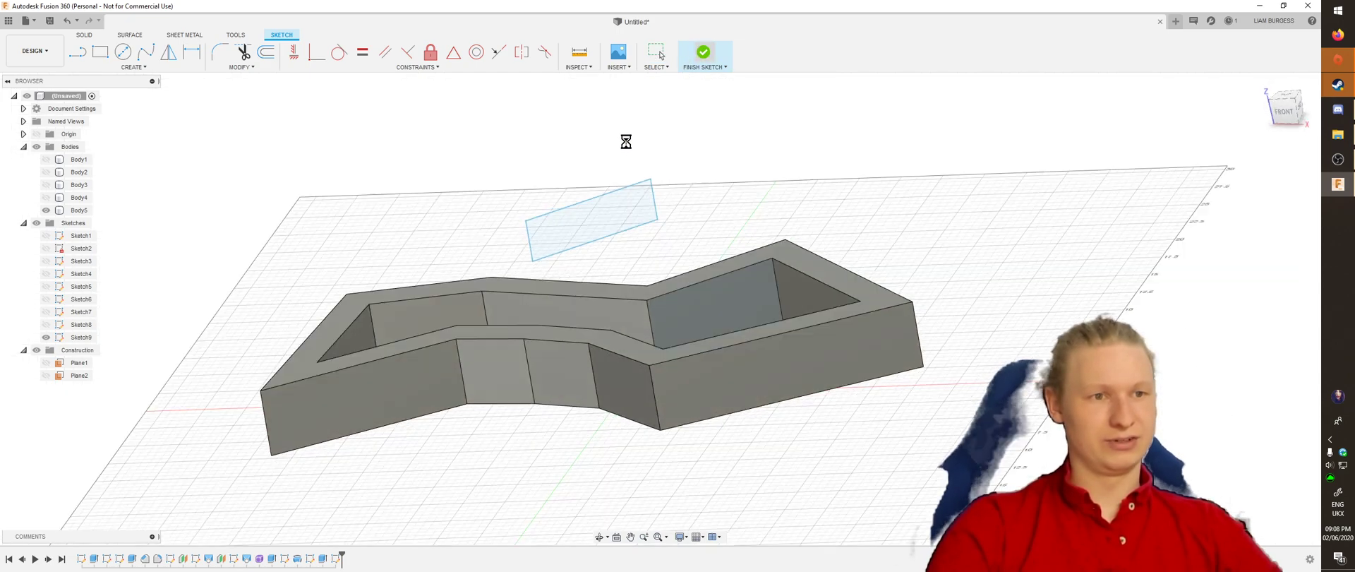
Extrude the rectangle 4 cm with a 75° taper angle and join it to the frame body
click(595, 239)
key(e)
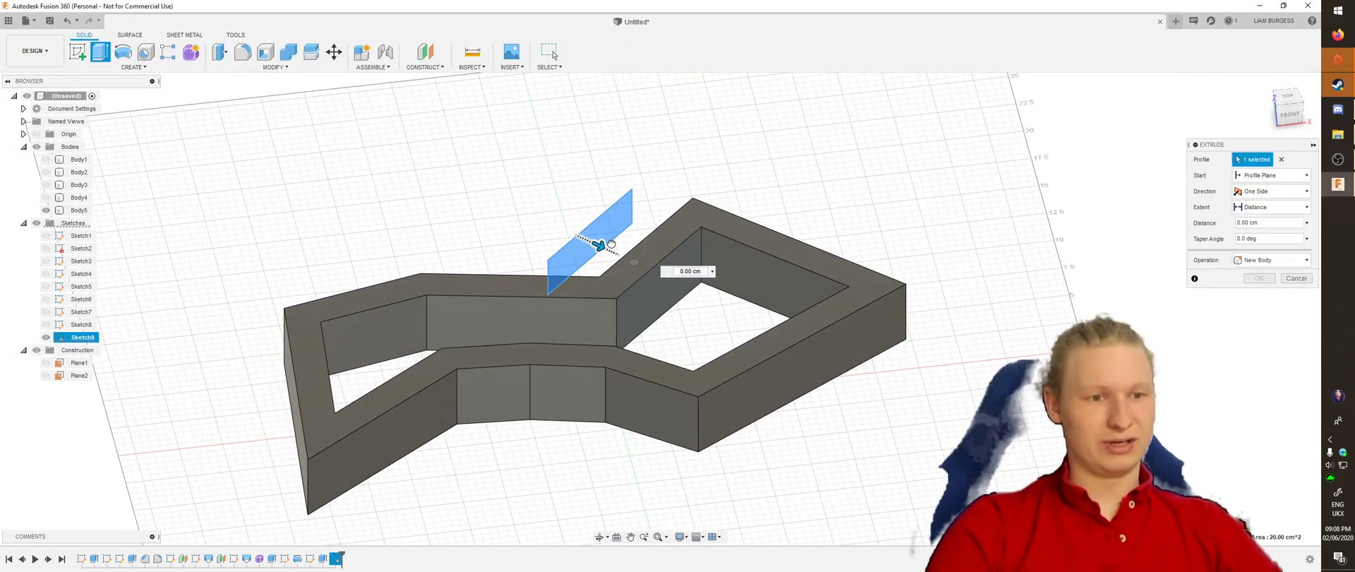
drag(692, 287, 578, 380)
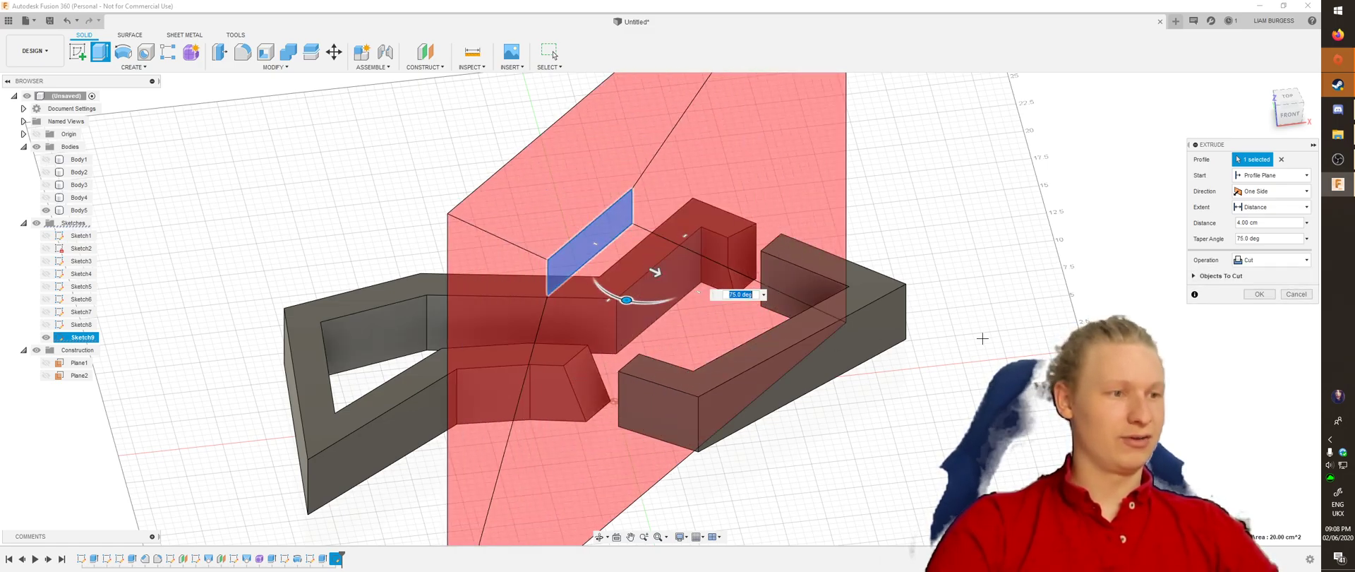
click(1268, 258)
click(1263, 275)
shift+middle_drag(862, 275, 926, 244)
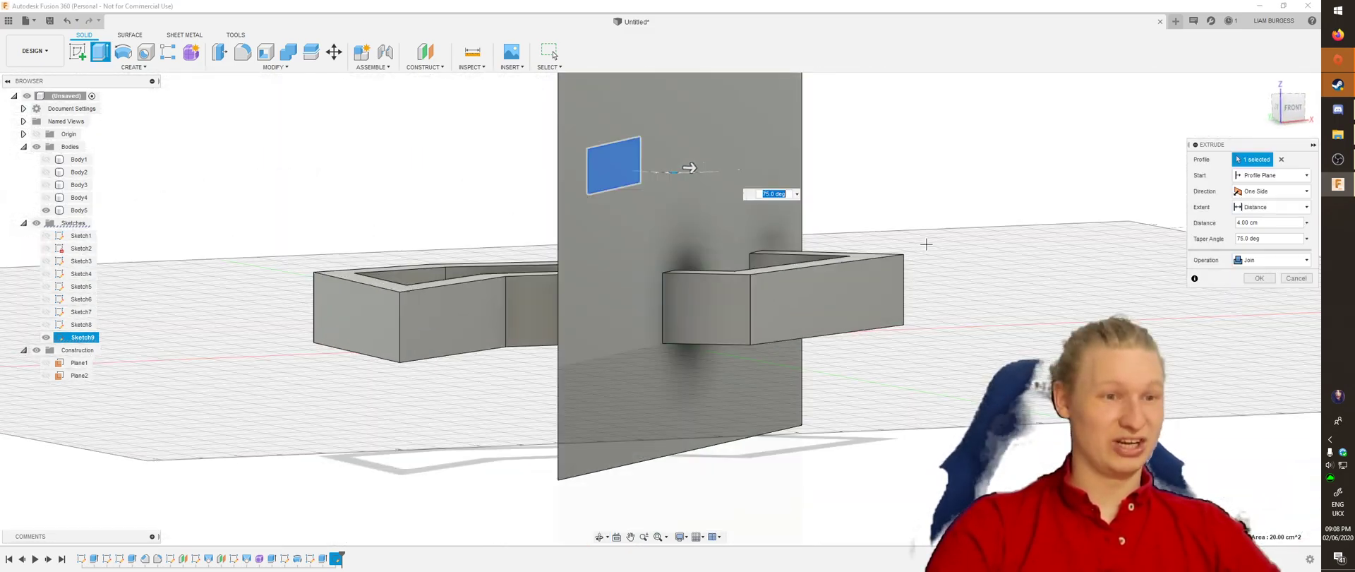
click(1259, 278)
Show the revolved body, Body4, alongside Body5
click(45, 210)
click(46, 210)
click(45, 197)
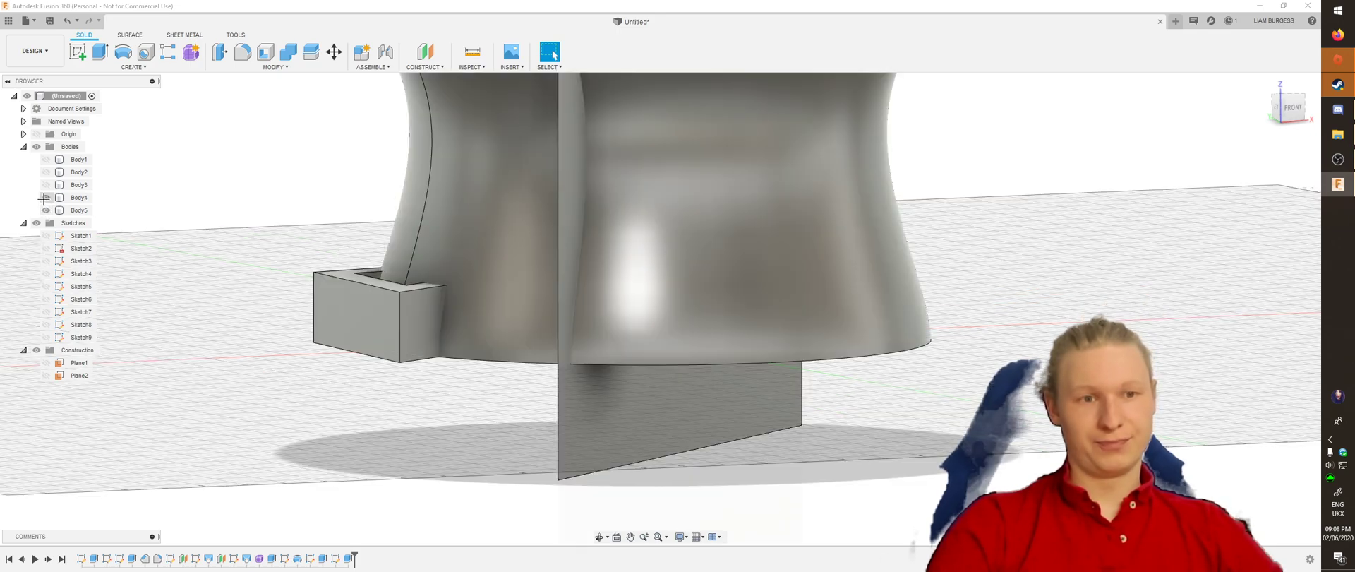
click(45, 197)
click(45, 198)
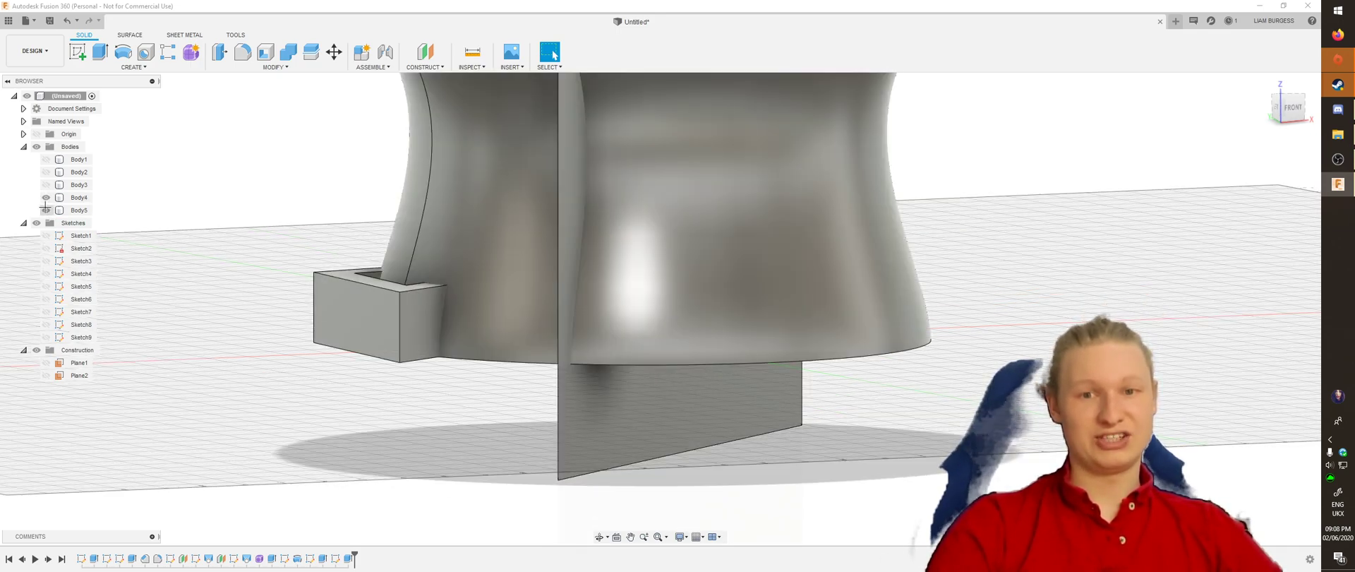
Examine the overlapping Body4 and Body5 as a whole and select each to check how they are separated
click(491, 209)
scroll(762, 210, down, 5)
middle_drag(904, 172, 698, 327)
shift+middle_drag(663, 275, 590, 249)
click(556, 267)
click(591, 249)
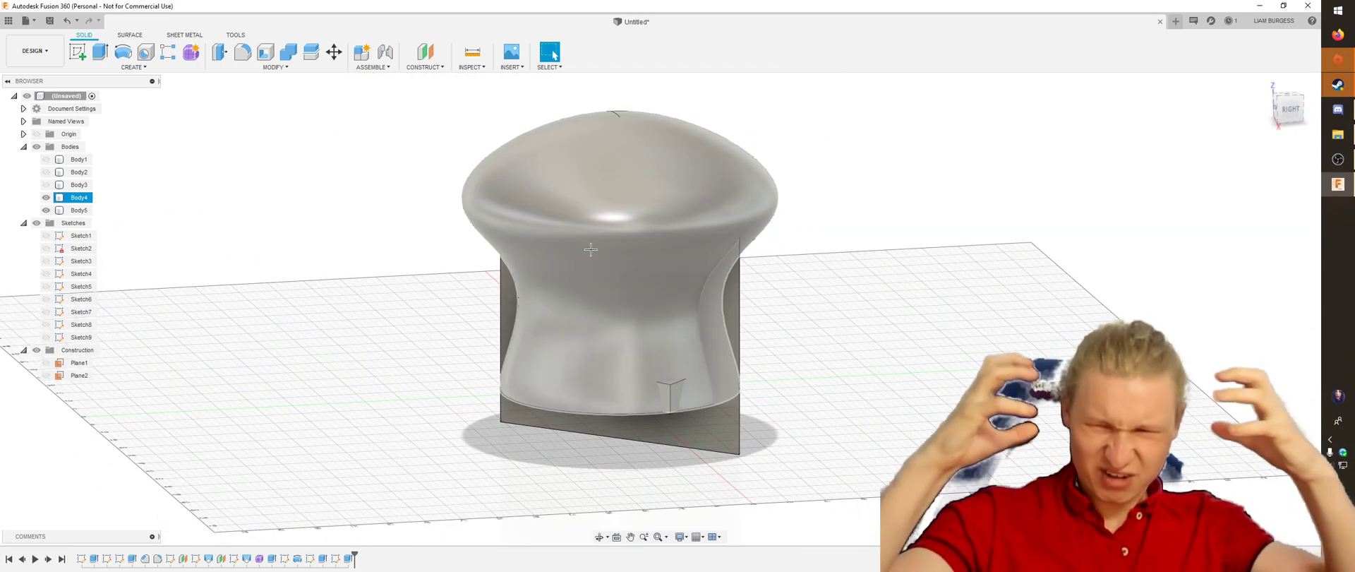
click(334, 119)
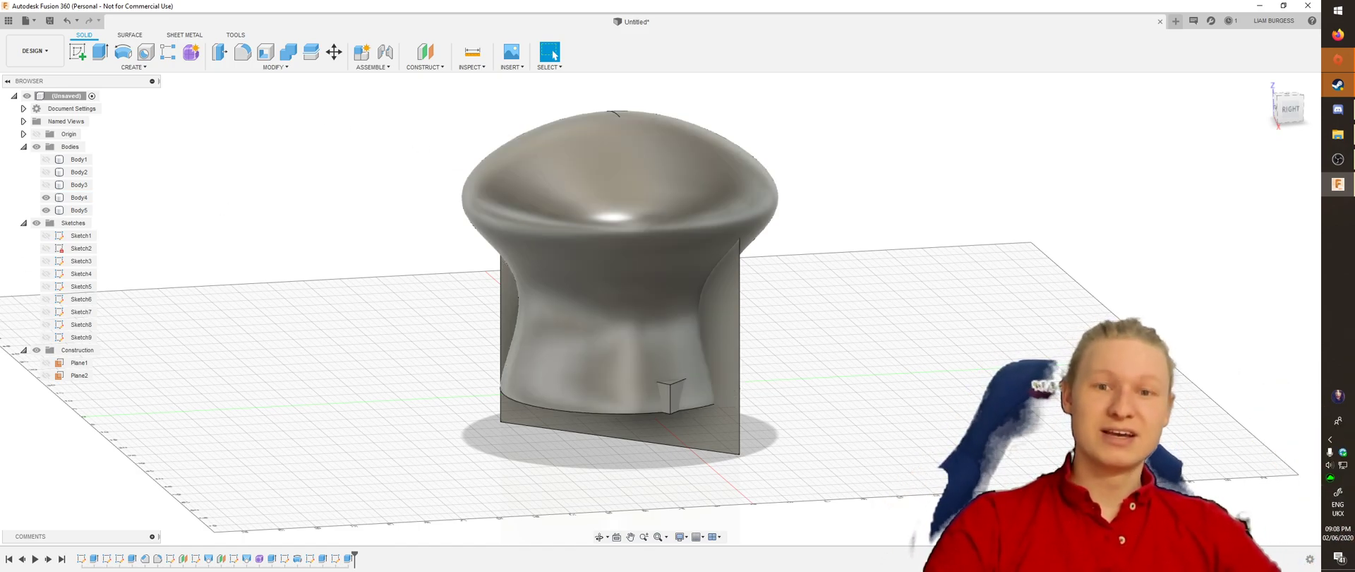
click(79, 210)
click(254, 177)
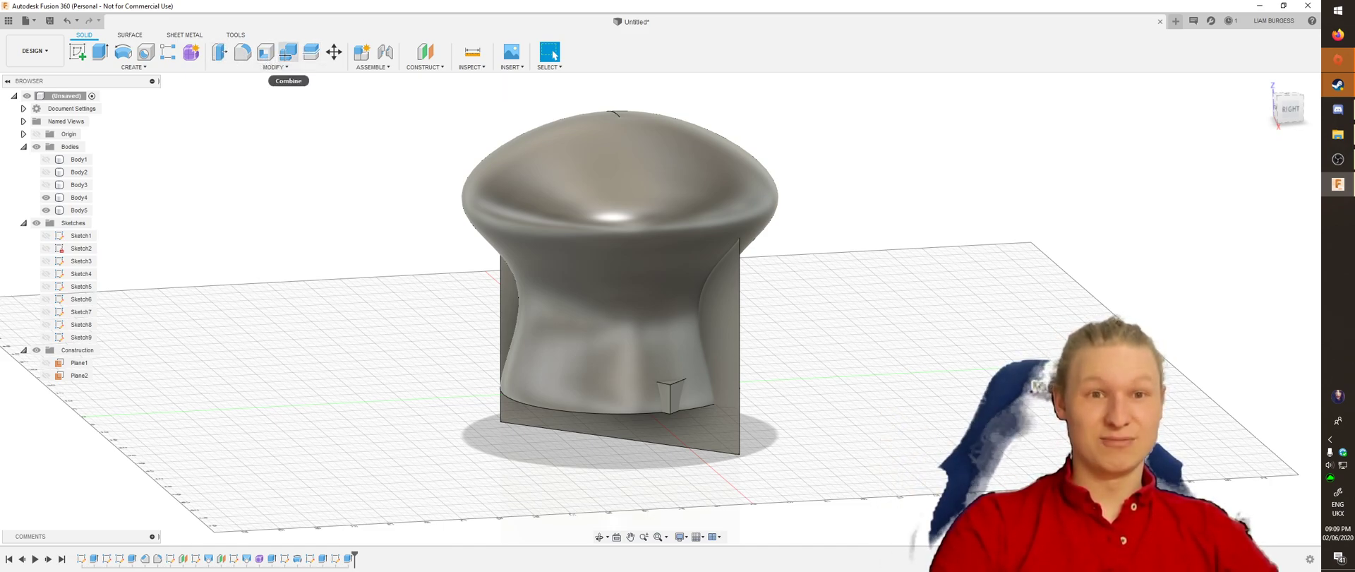
Combine Body4 as the target with Body5 as the tool body, using the Join operation
click(288, 52)
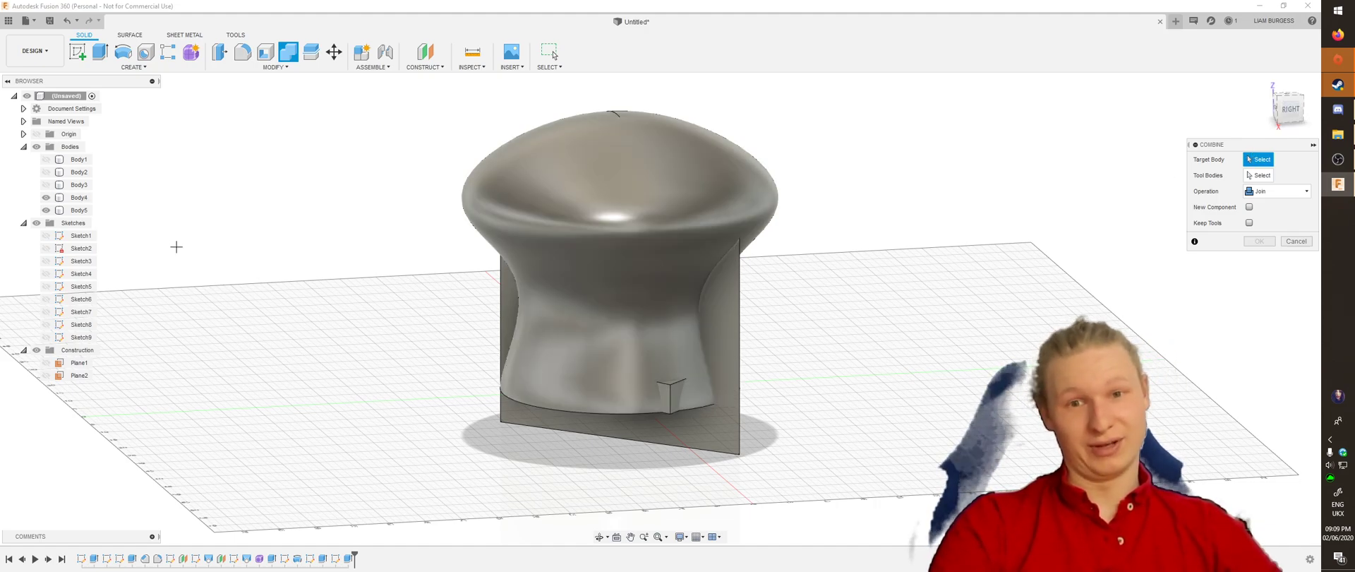
click(74, 198)
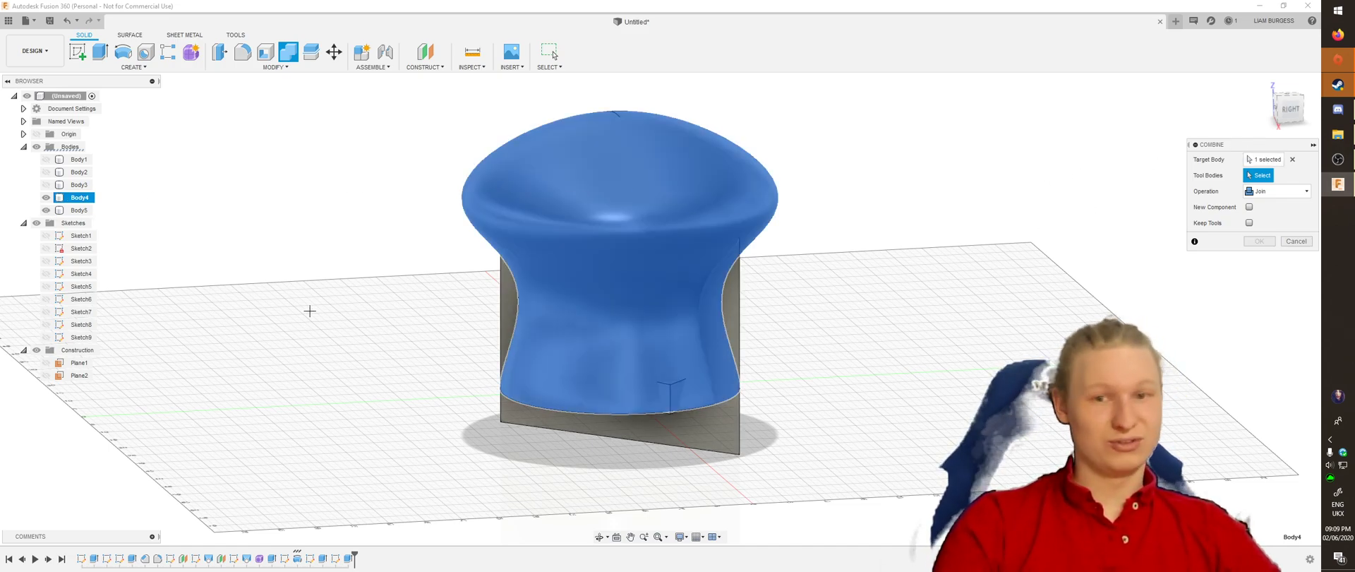
click(71, 211)
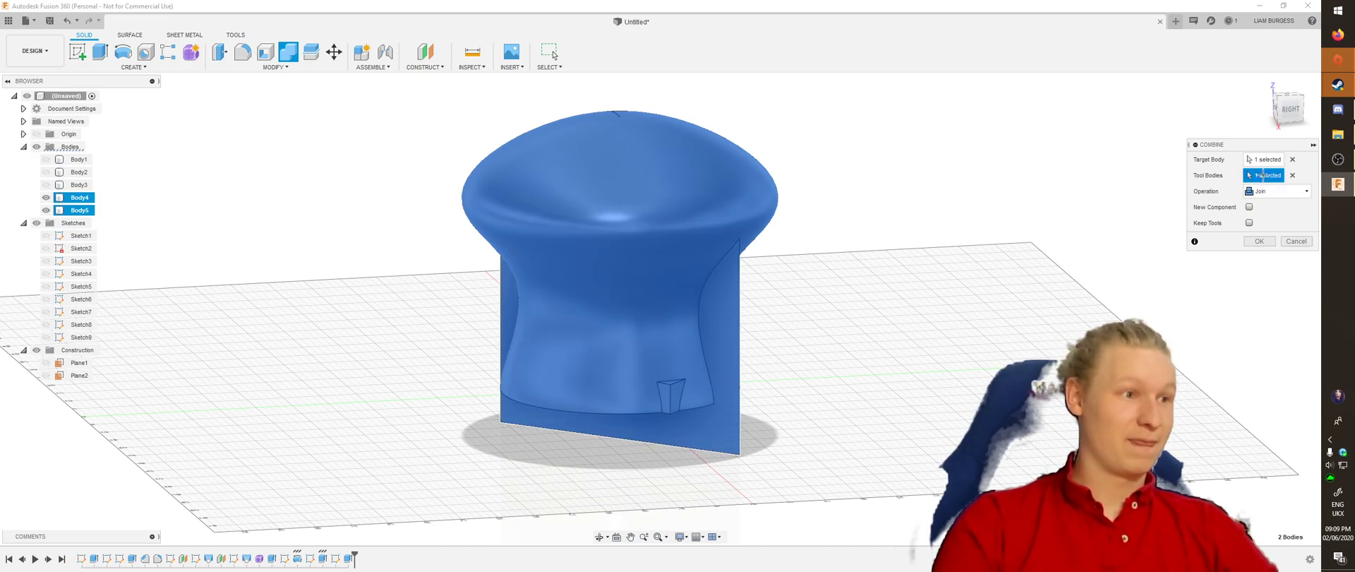
click(1252, 241)
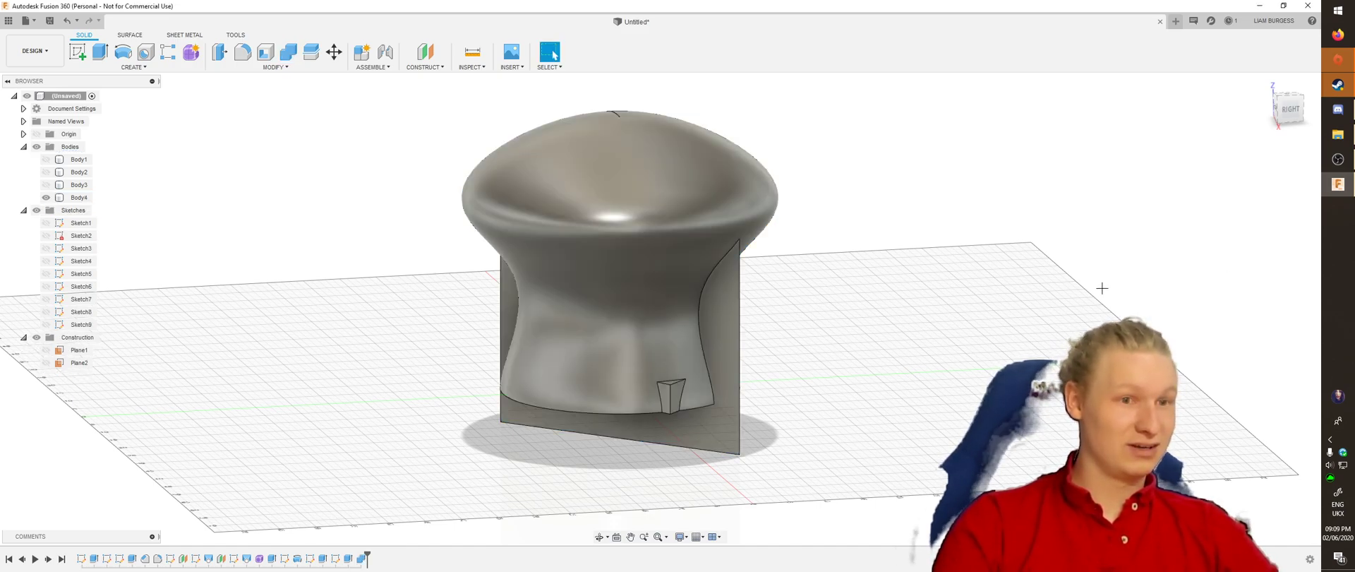
Hide and reshow the combined Body4 to check that both shapes belong to it, viewing it from several sides
shift+middle_drag(1131, 278, 881, 307)
click(46, 198)
click(46, 198)
click(46, 197)
click(46, 198)
shift+middle_drag(424, 275, 613, 265)
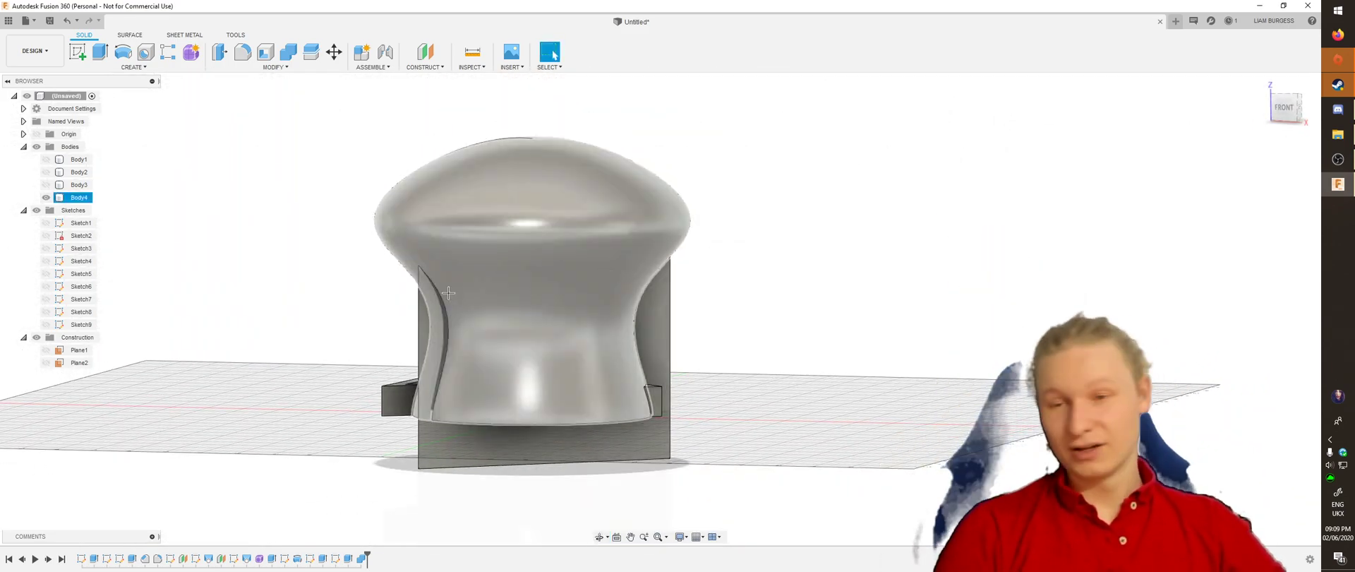
Move the combined Body4 by -61 cm in the Y distance, without creating a copy
click(333, 52)
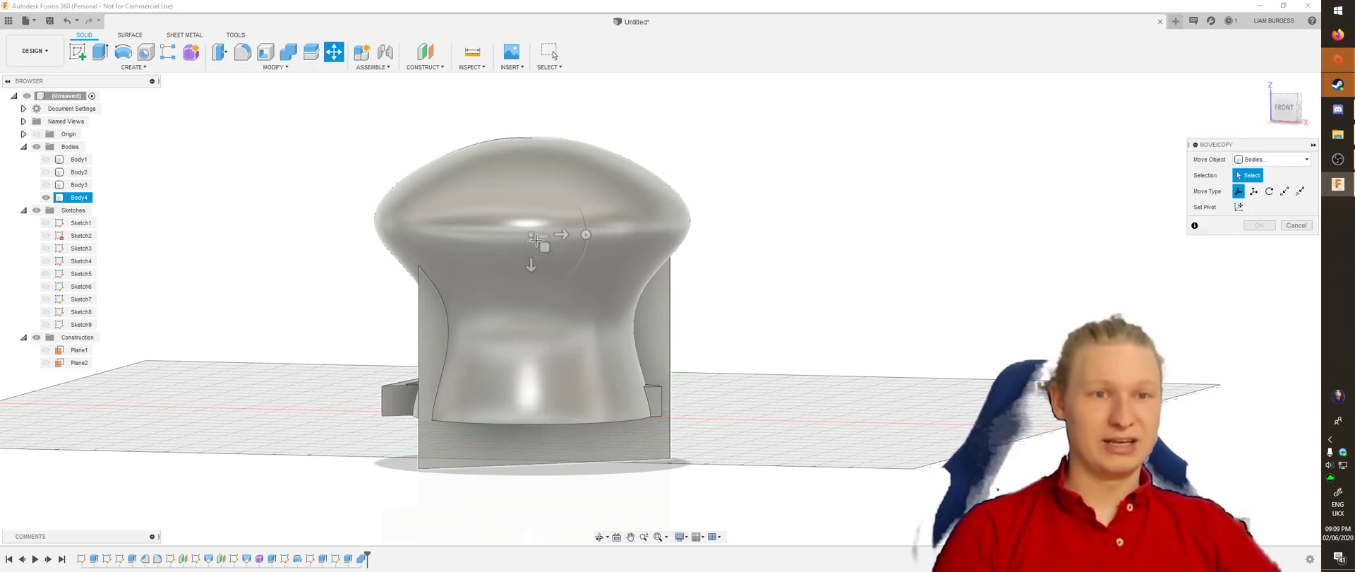
click(540, 254)
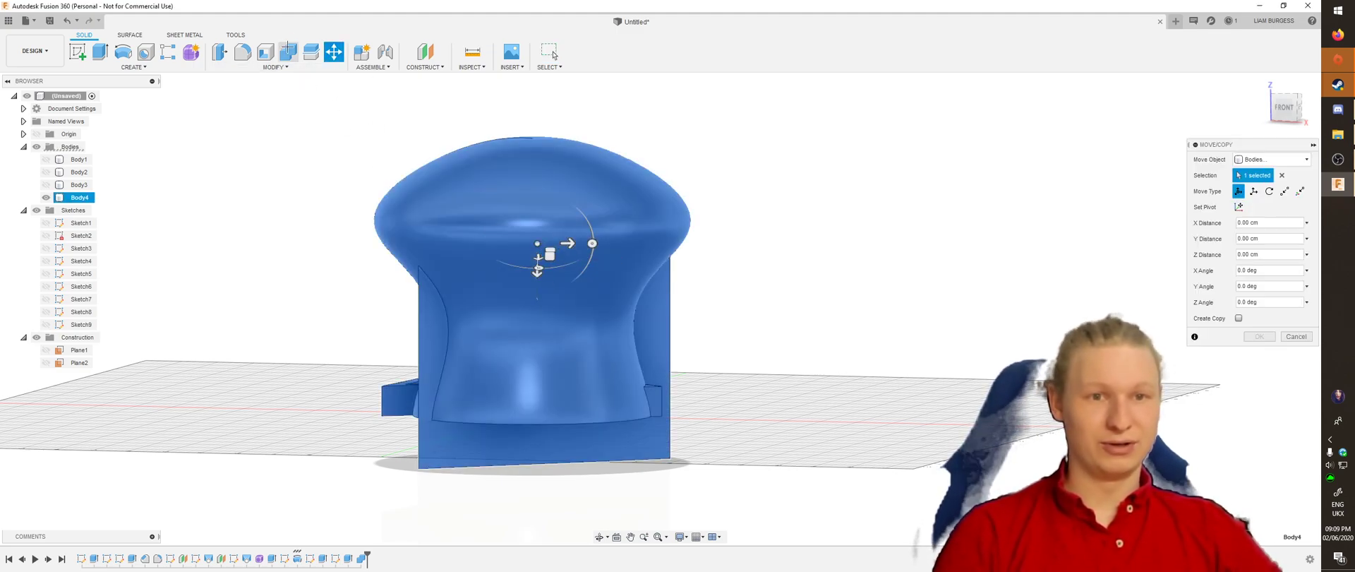
drag(568, 242, 111, 244)
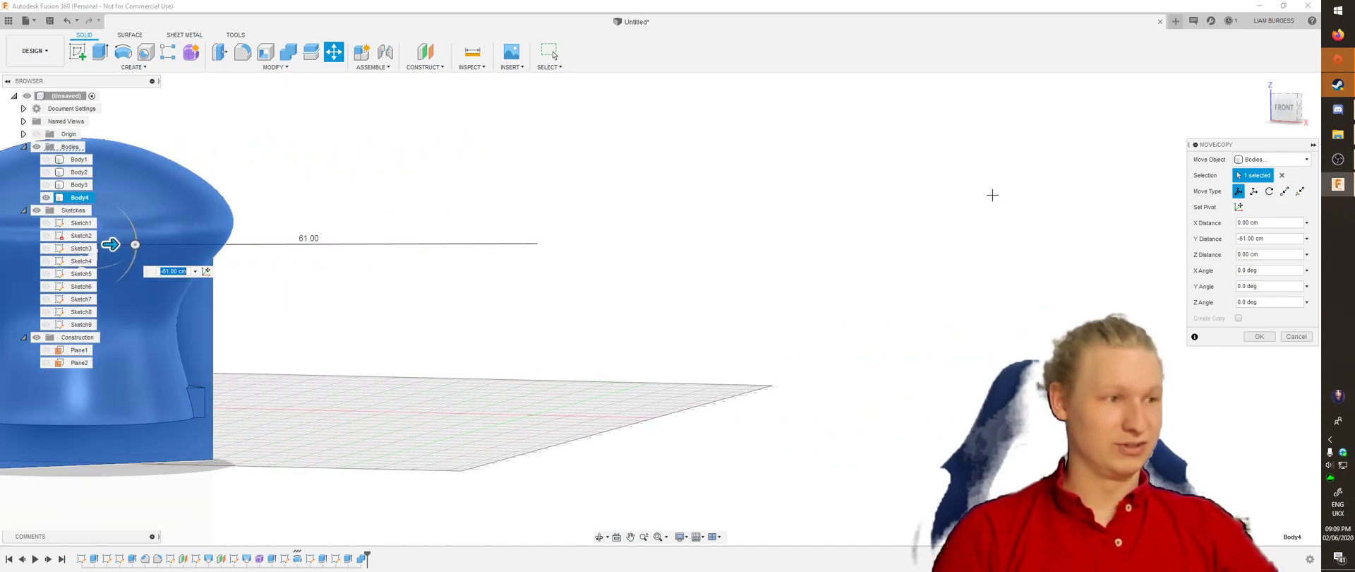
click(1246, 337)
Show Body1, Body2 and Body3 and view them beside the moved Body4 from several angles
shift+middle_drag(536, 252, 535, 274)
click(46, 159)
click(46, 172)
click(46, 185)
shift+middle_drag(390, 241, 566, 297)
scroll(516, 310, down, 4)
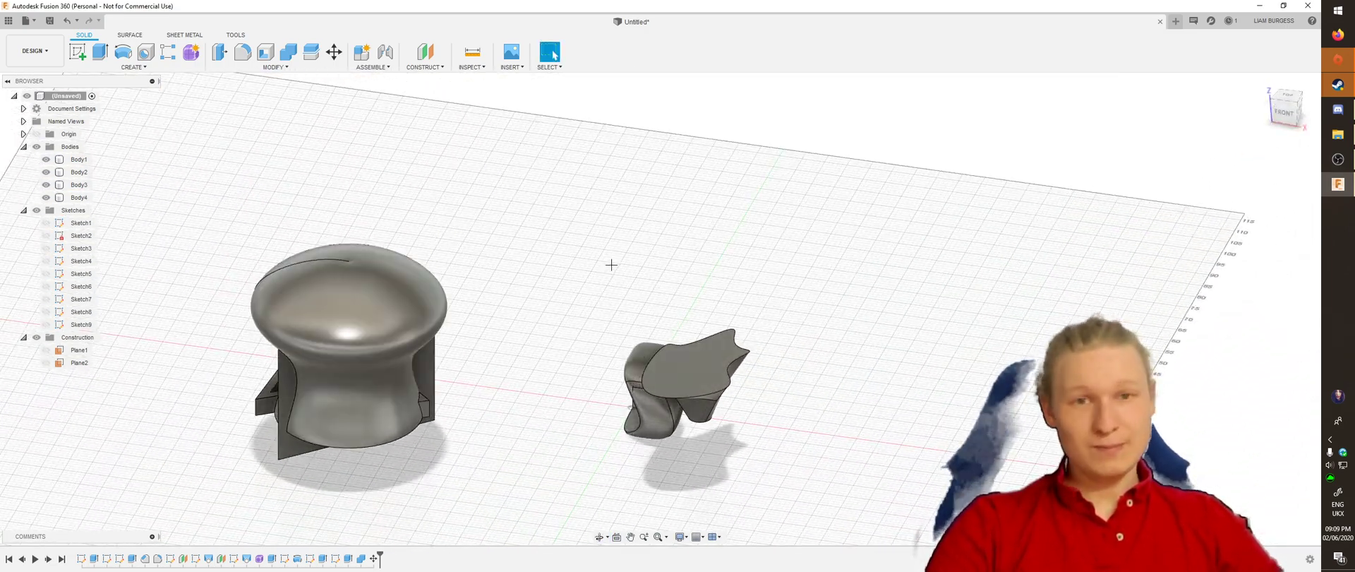
shift+middle_drag(560, 223, 424, 158)
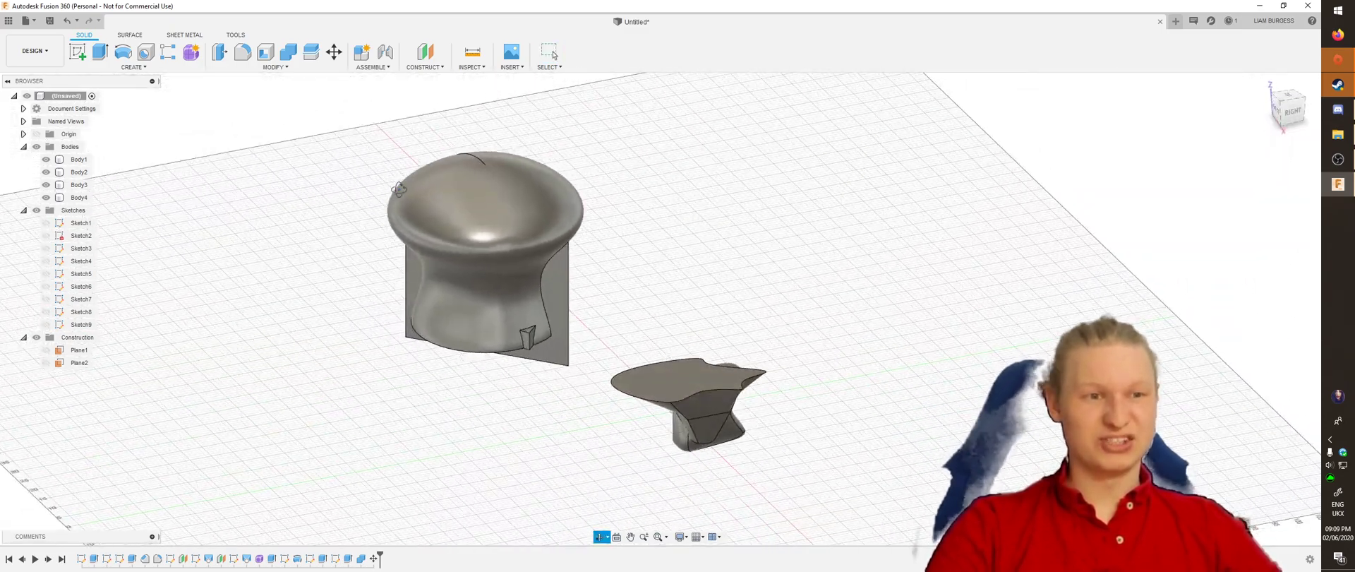
shift+middle_drag(401, 69, 379, 99)
Create a construction plane offset -53 cm from the YZ plane so that it passes through Body4
click(423, 53)
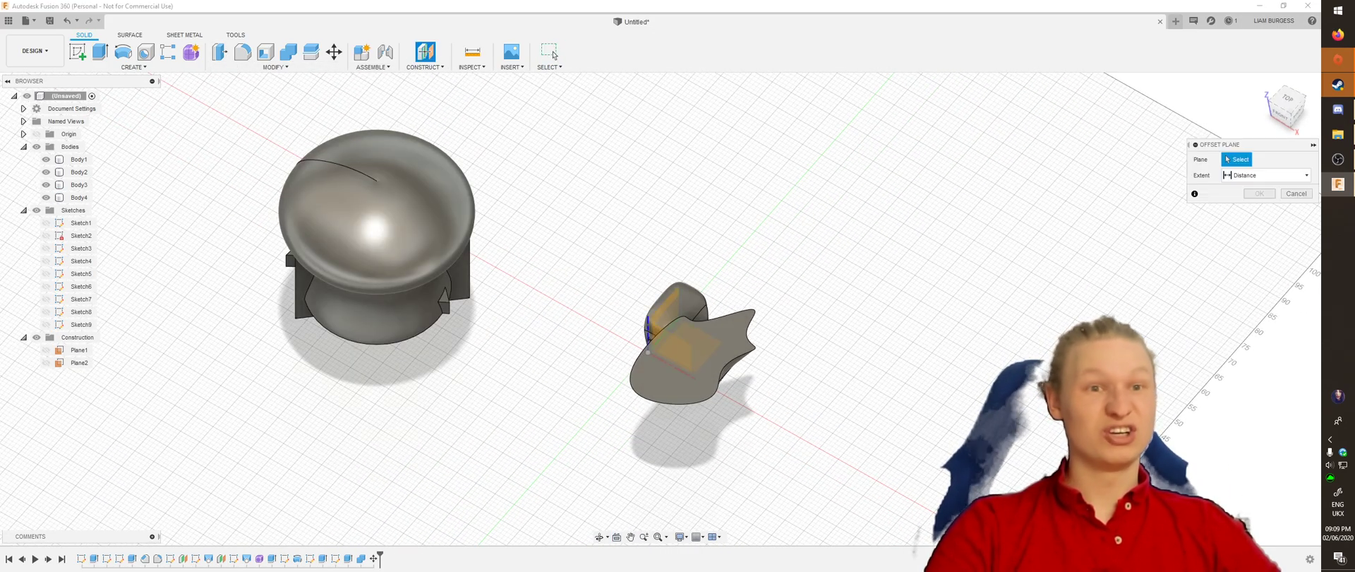
shift+middle_drag(626, 240, 699, 219)
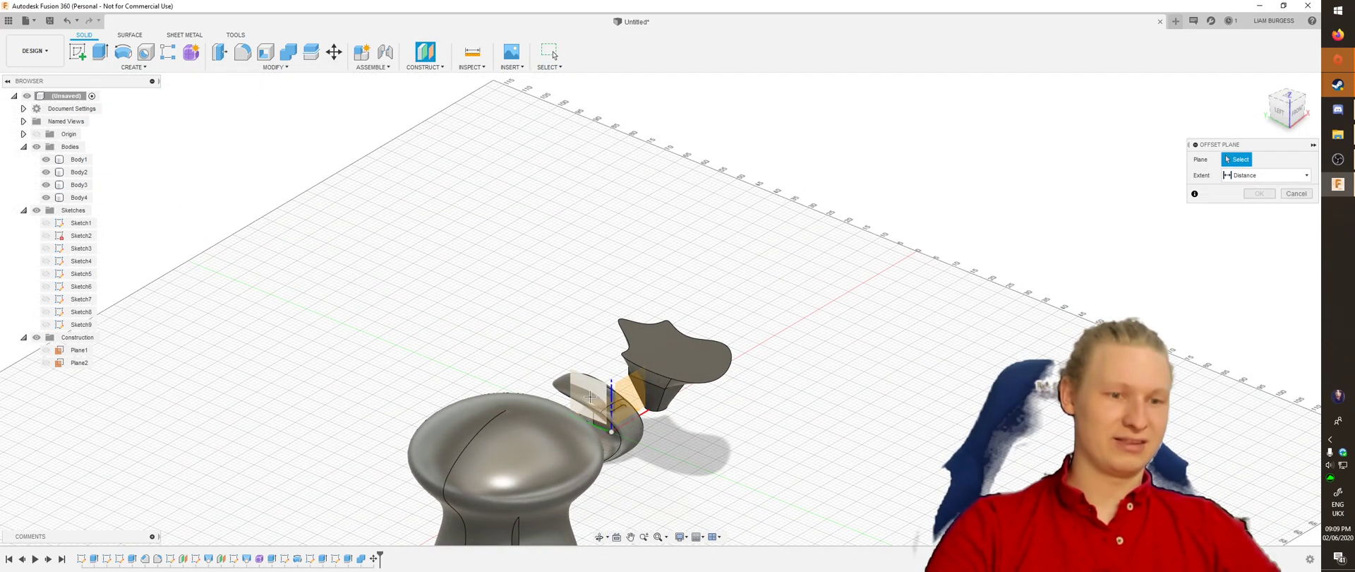
click(593, 401)
shift+middle_drag(784, 354, 664, 376)
drag(627, 404, 386, 386)
shift+middle_drag(862, 233, 1244, 238)
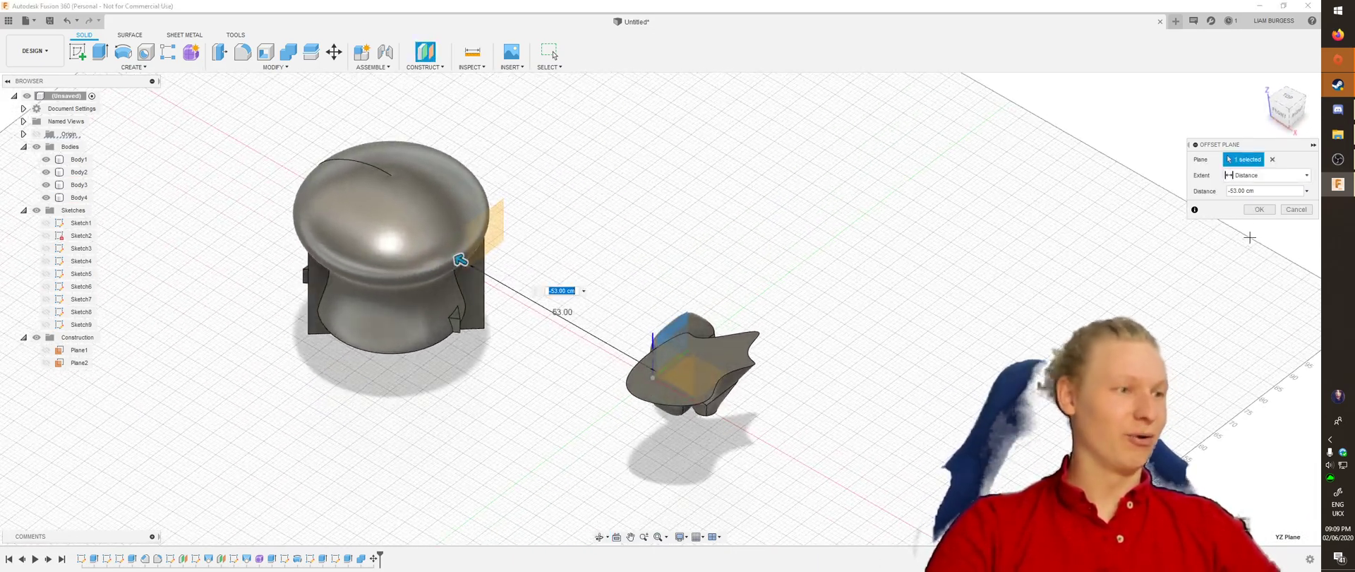
click(1259, 210)
Split Body4 in two, using the new offset plane as the splitting tool
shift+middle_drag(1101, 219, 927, 367)
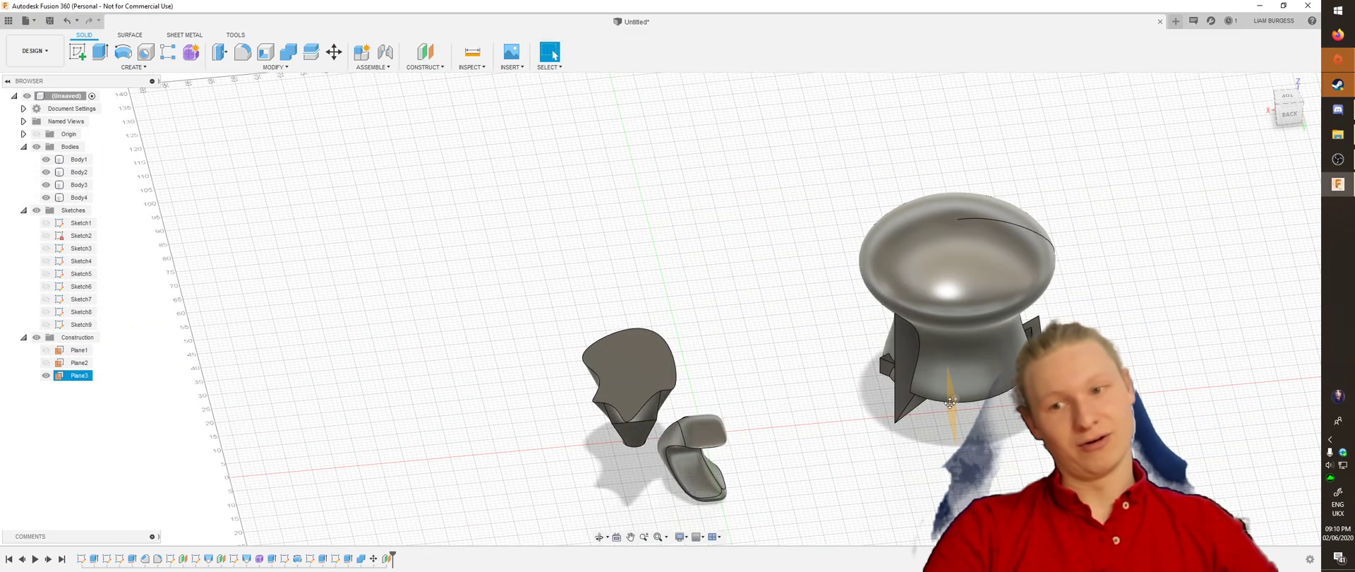
click(951, 396)
middle_drag(951, 396, 784, 378)
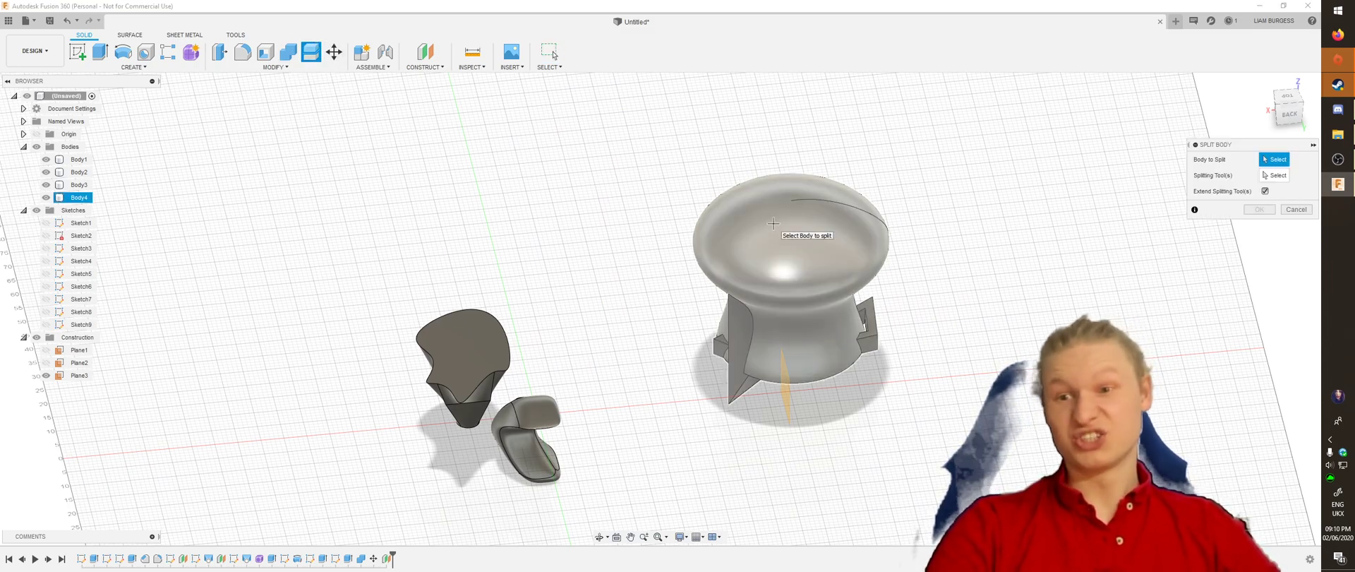
click(774, 224)
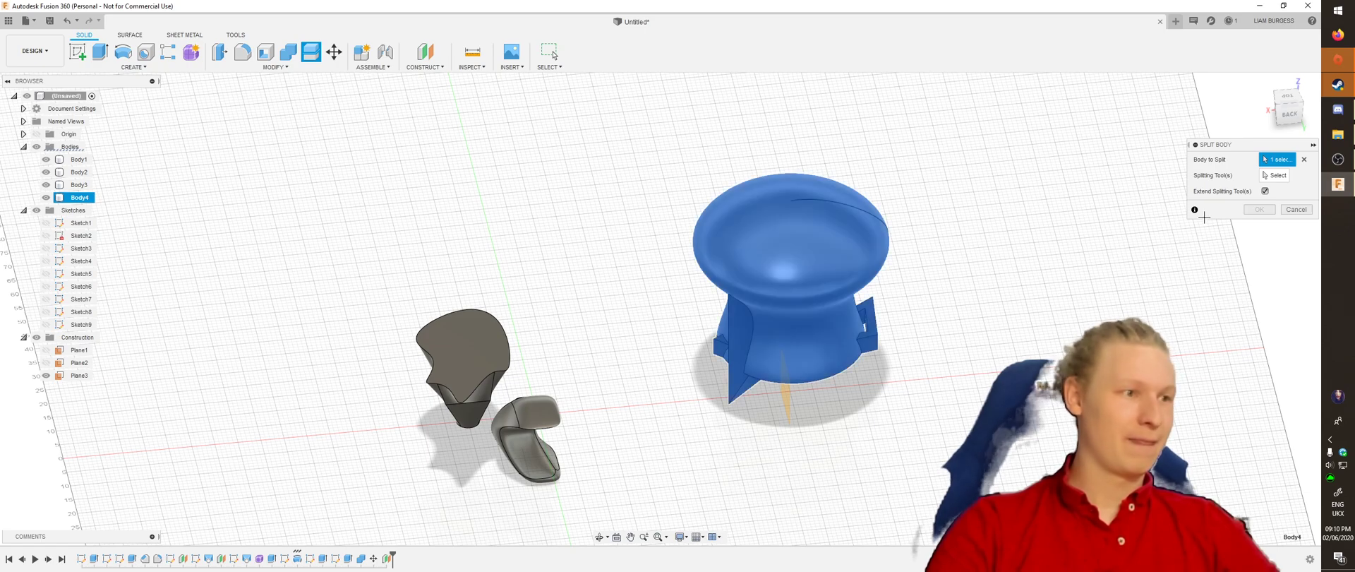
click(1281, 175)
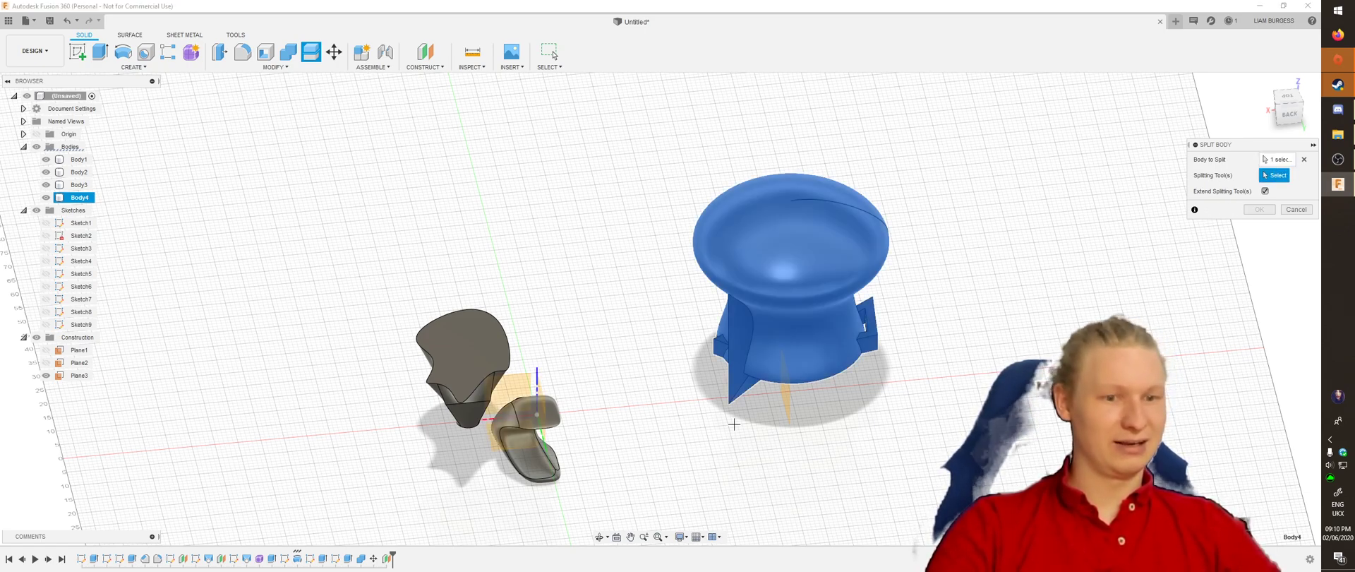
shift+middle_drag(575, 412, 856, 345)
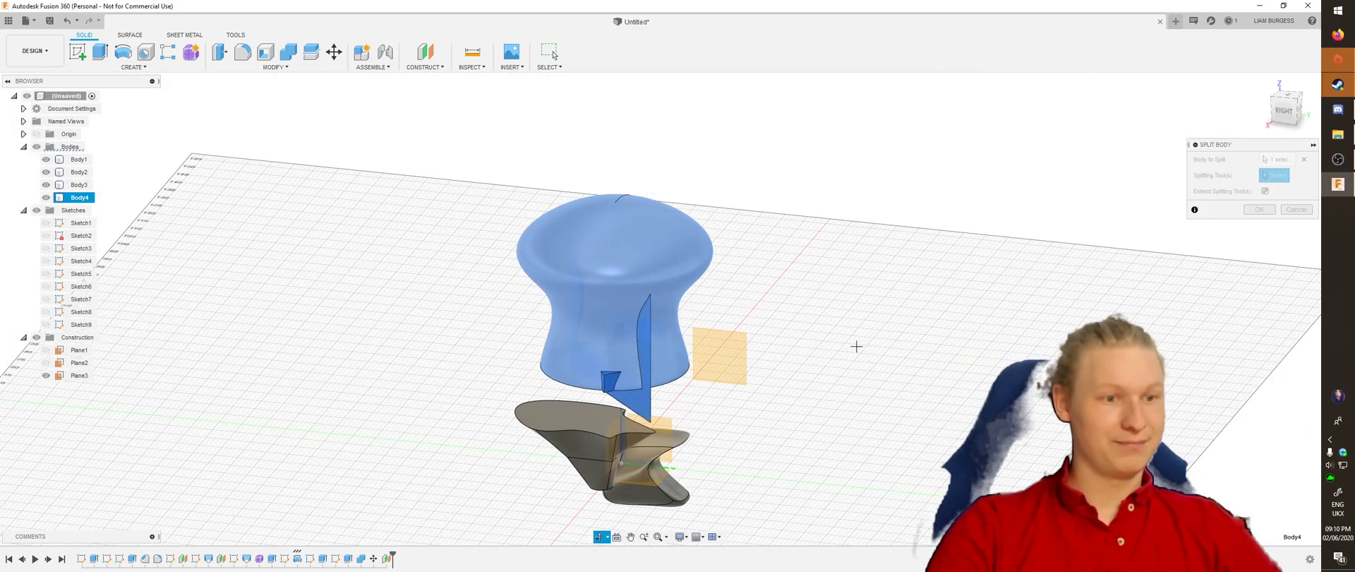
click(726, 351)
shift+middle_drag(897, 311, 1083, 262)
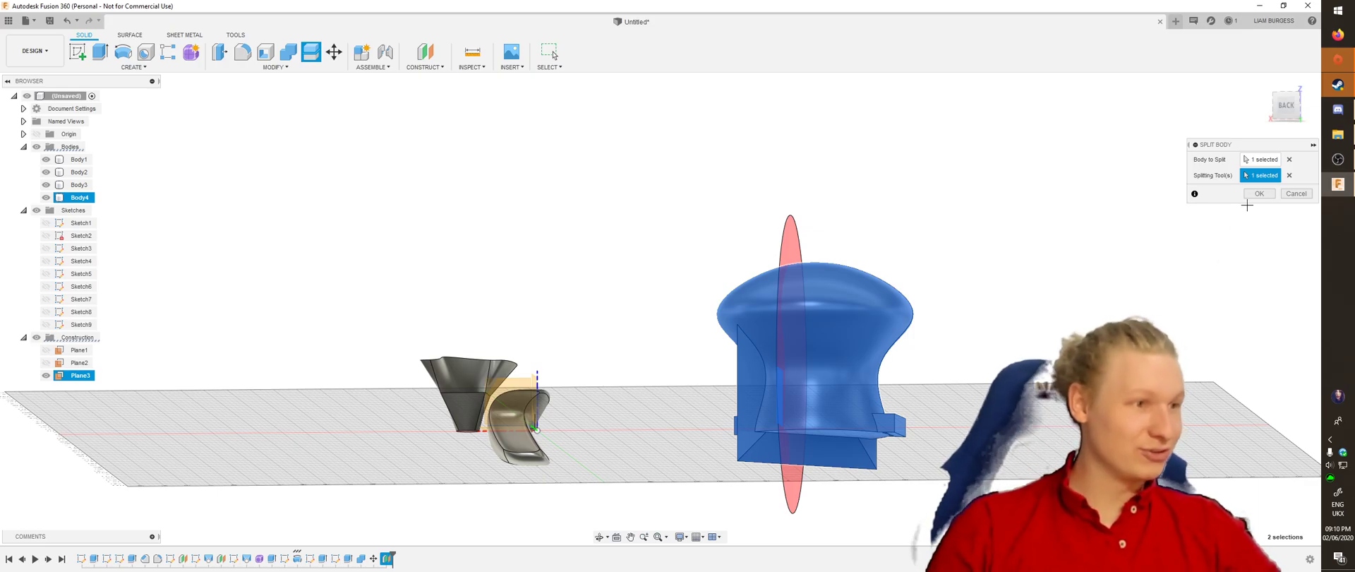
click(1253, 193)
Check both halves of the split body, hide Body6, and view the cut face of Body4 from several sides
shift+middle_drag(1192, 212, 1129, 248)
click(733, 275)
shift+middle_drag(774, 255, 713, 304)
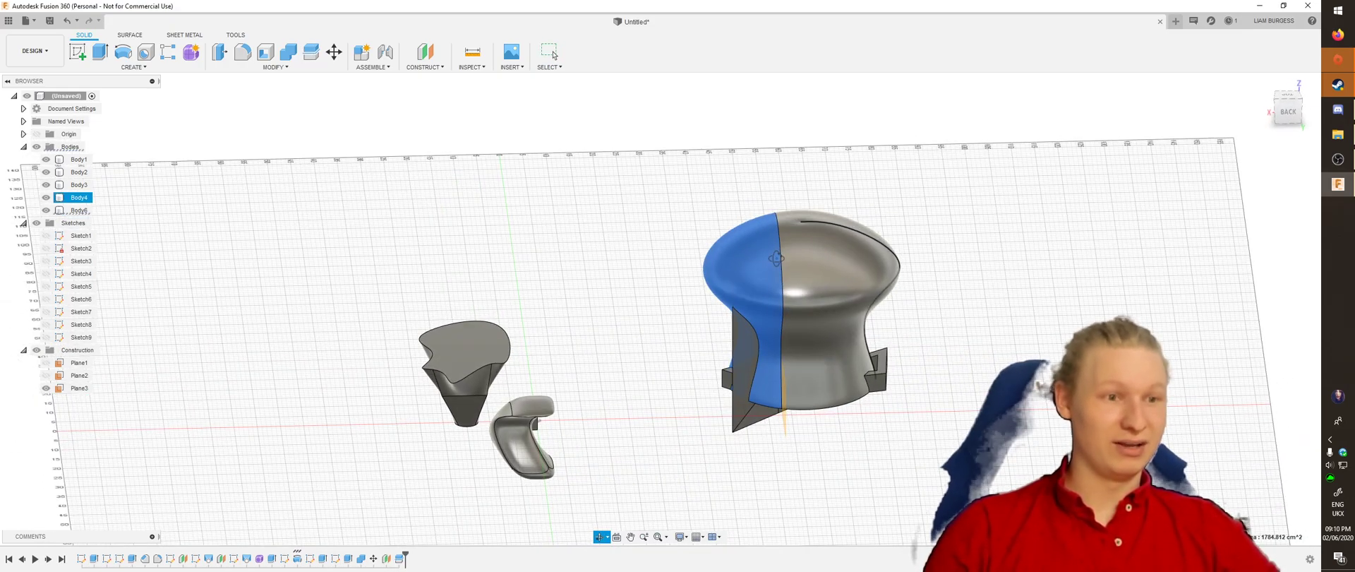
click(809, 267)
click(44, 210)
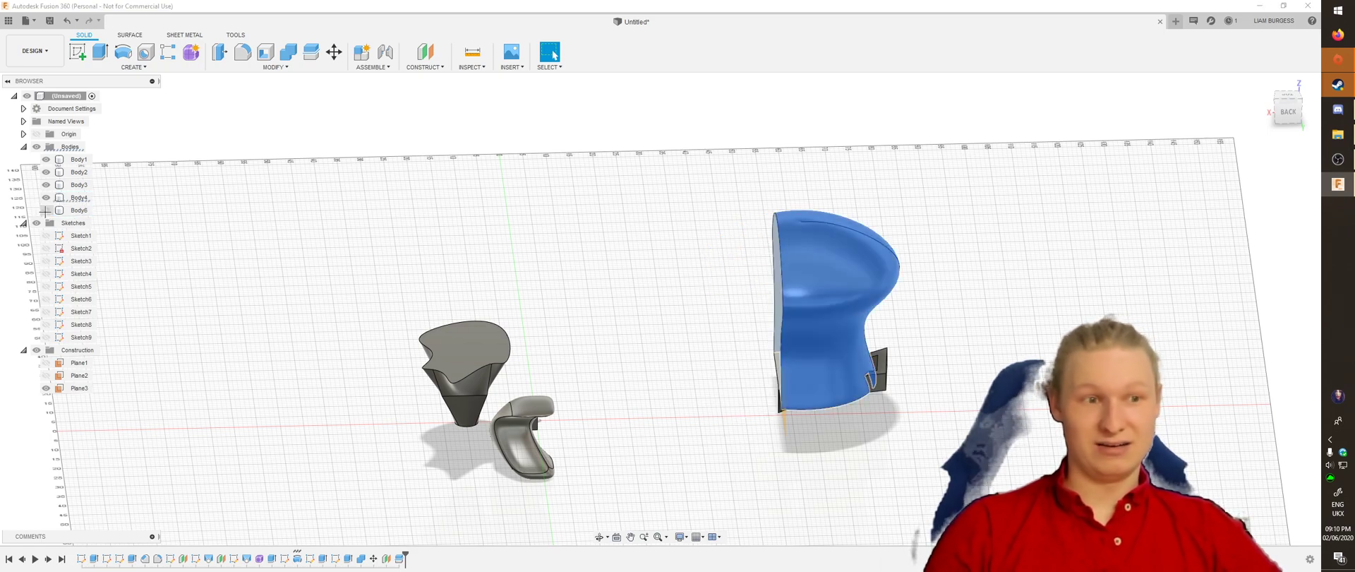
shift+middle_drag(158, 211, 524, 232)
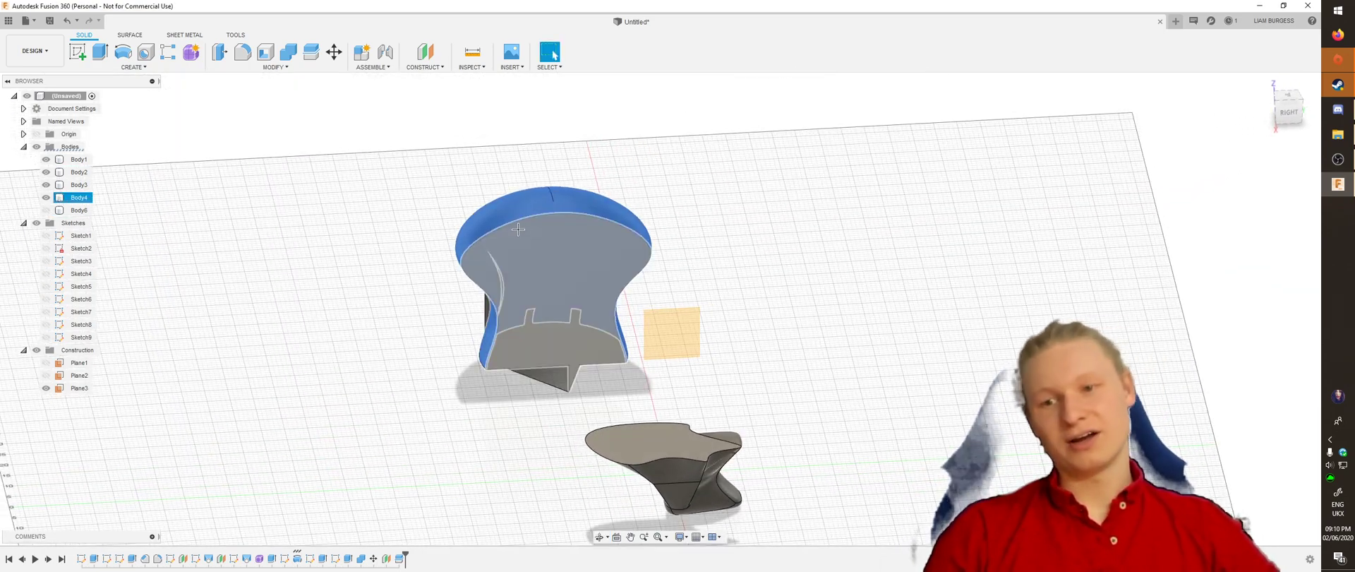
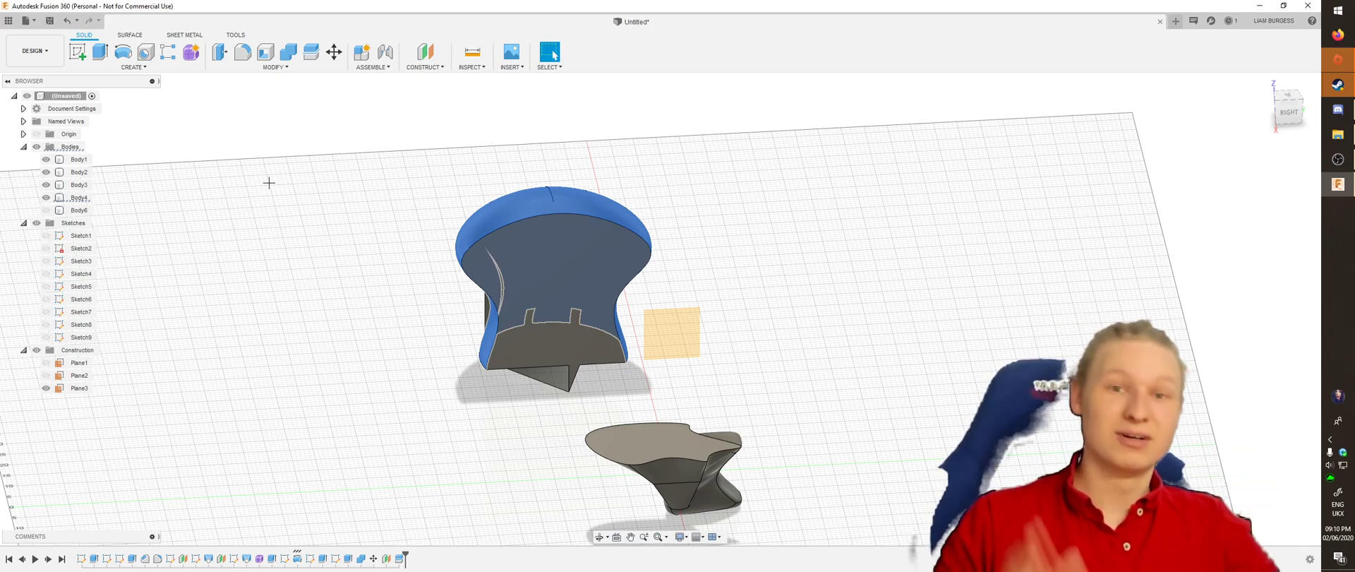
shift+middle_drag(789, 172, 718, 168)
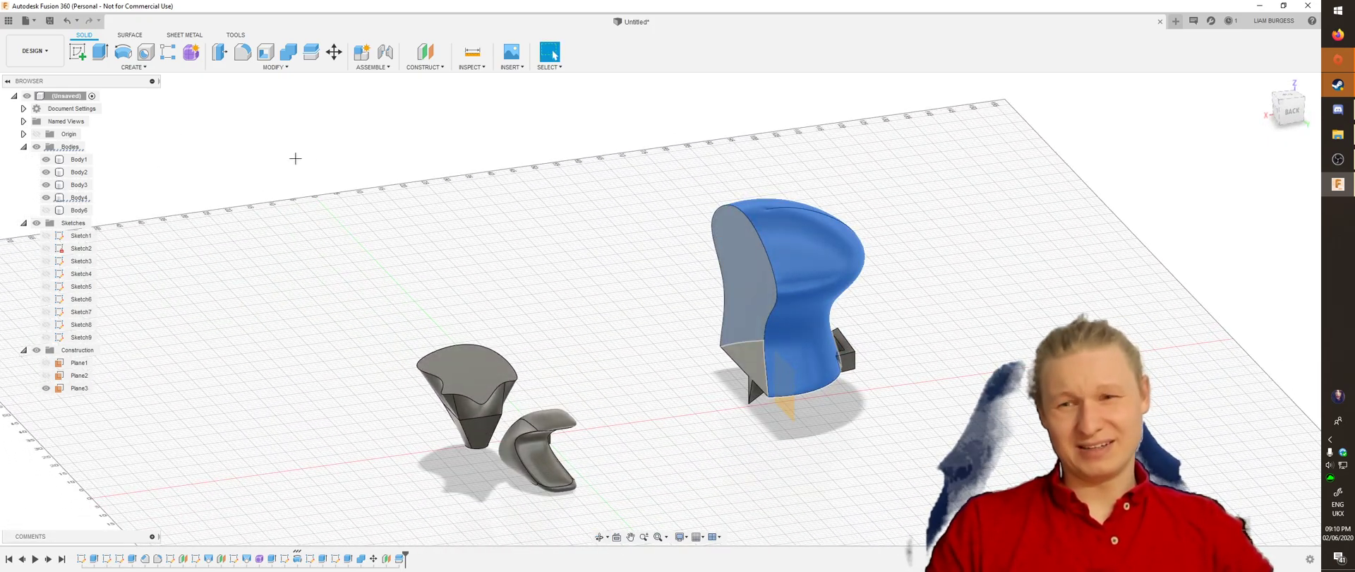
Open the Wing design from the RC plane project in the saved project data
click(13, 20)
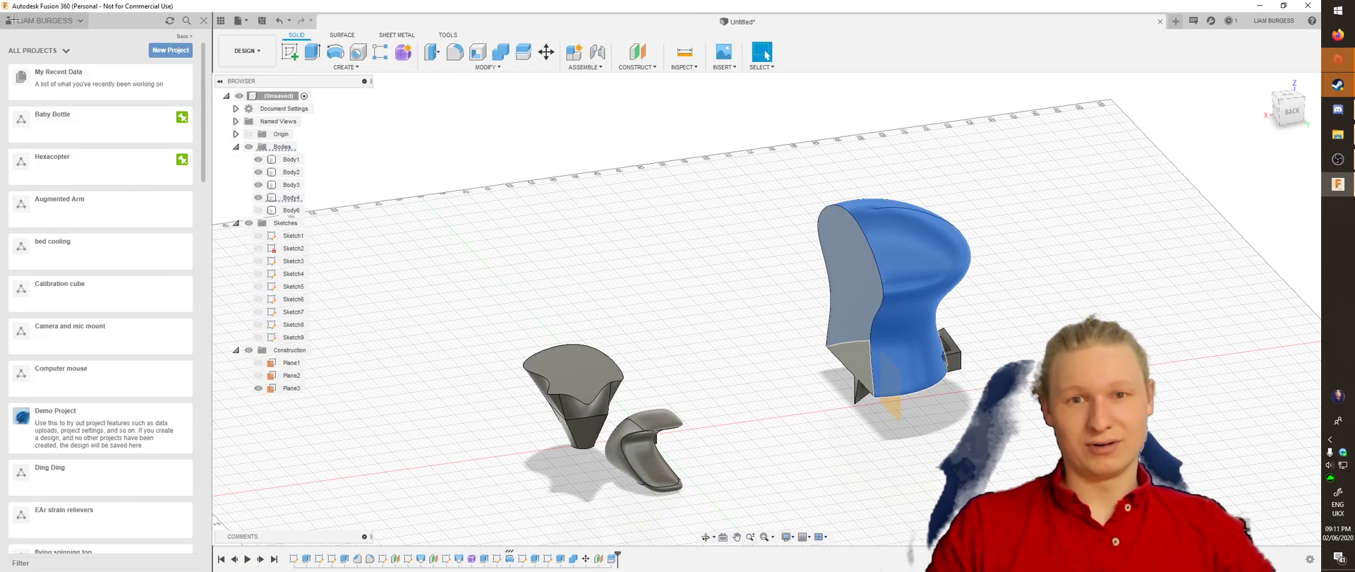
scroll(83, 271, down, 5)
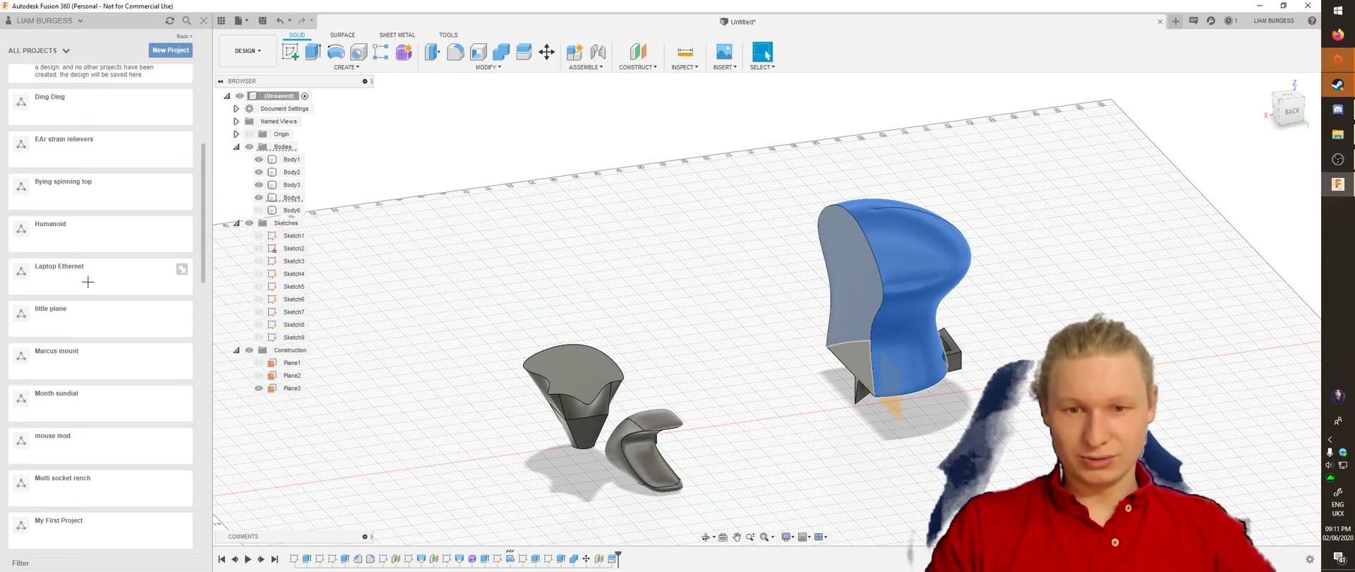
scroll(90, 283, down, 8)
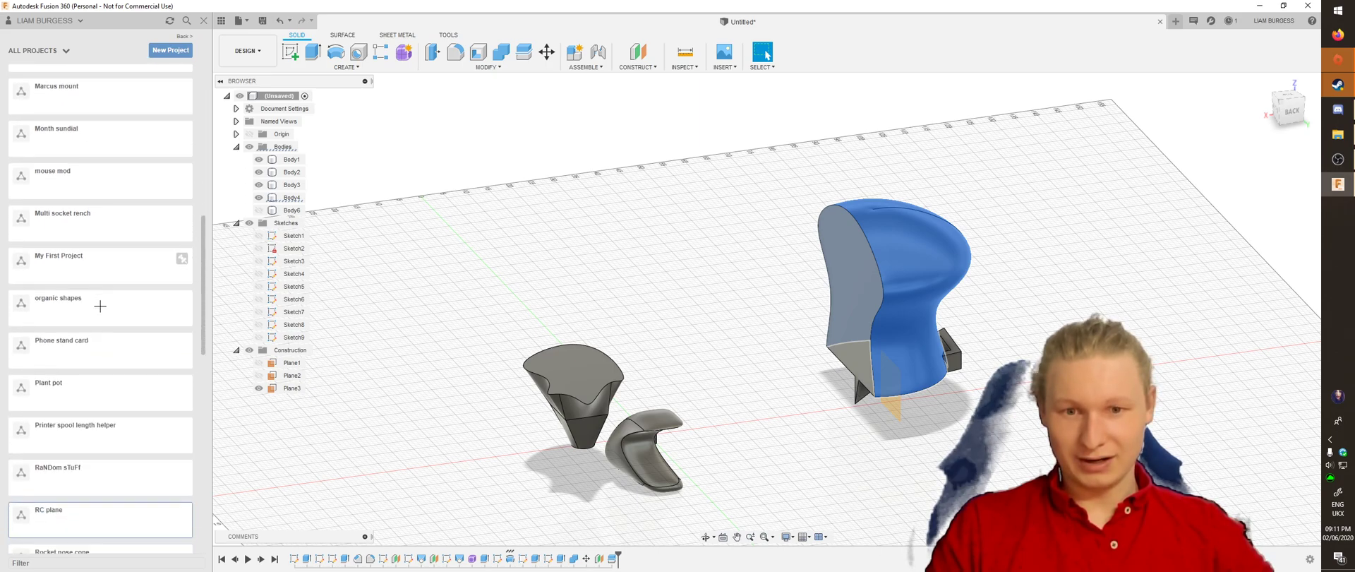
click(101, 283)
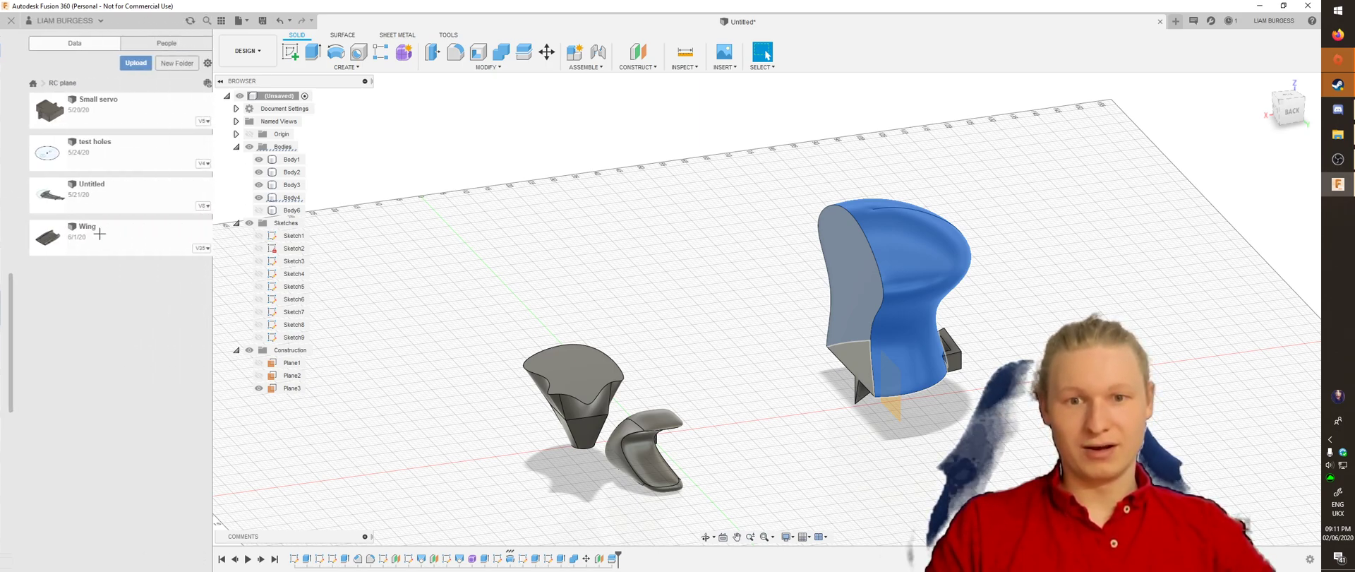
double_click(87, 242)
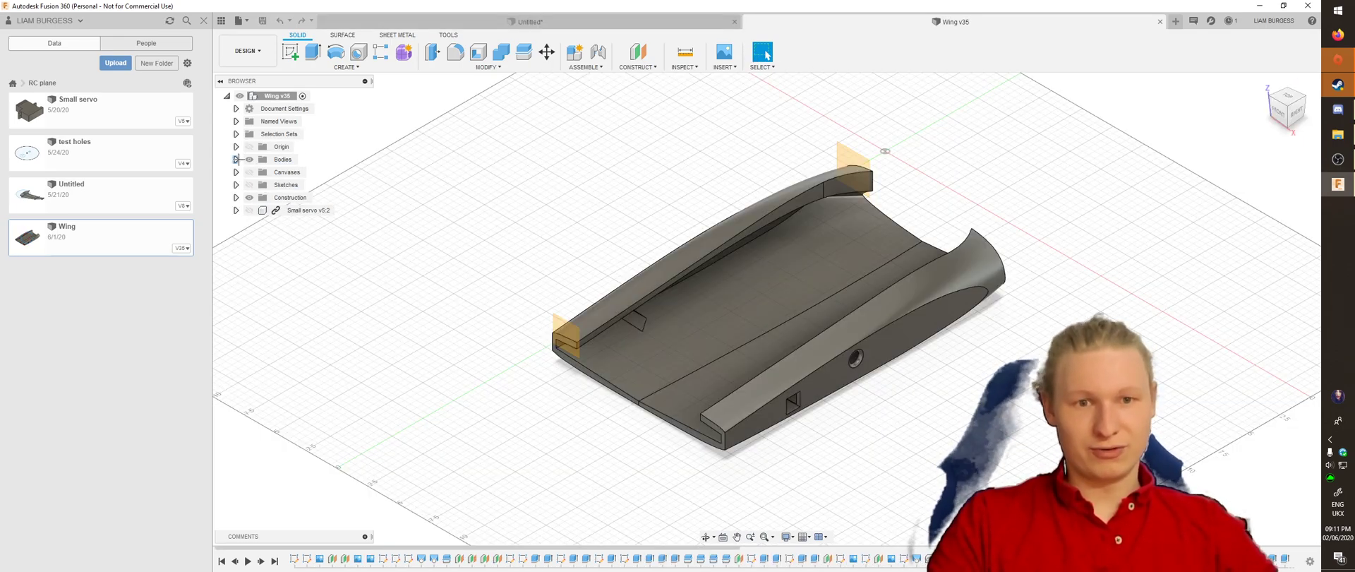
Show the wing's bodies from Dihedral through Body, including the ribs, hex sections and aileron, and view the assembled wing
click(236, 159)
click(262, 184)
click(259, 197)
click(259, 210)
click(259, 223)
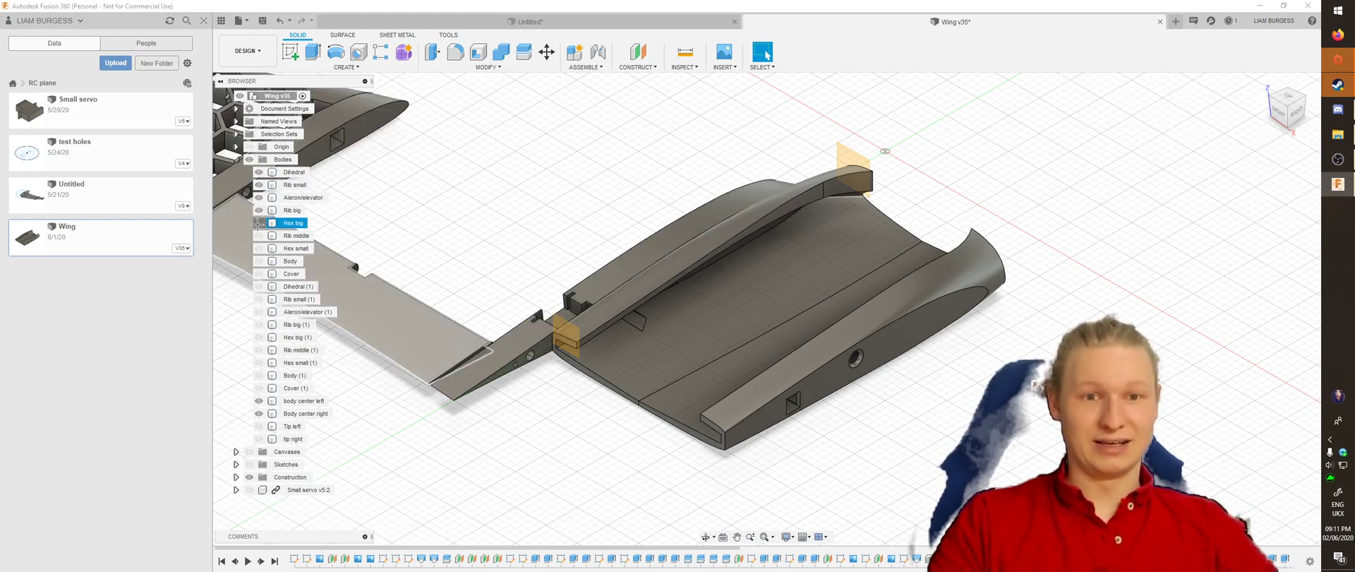
click(259, 235)
click(258, 247)
click(258, 261)
shift+middle_drag(534, 267, 717, 331)
scroll(549, 304, down, 3)
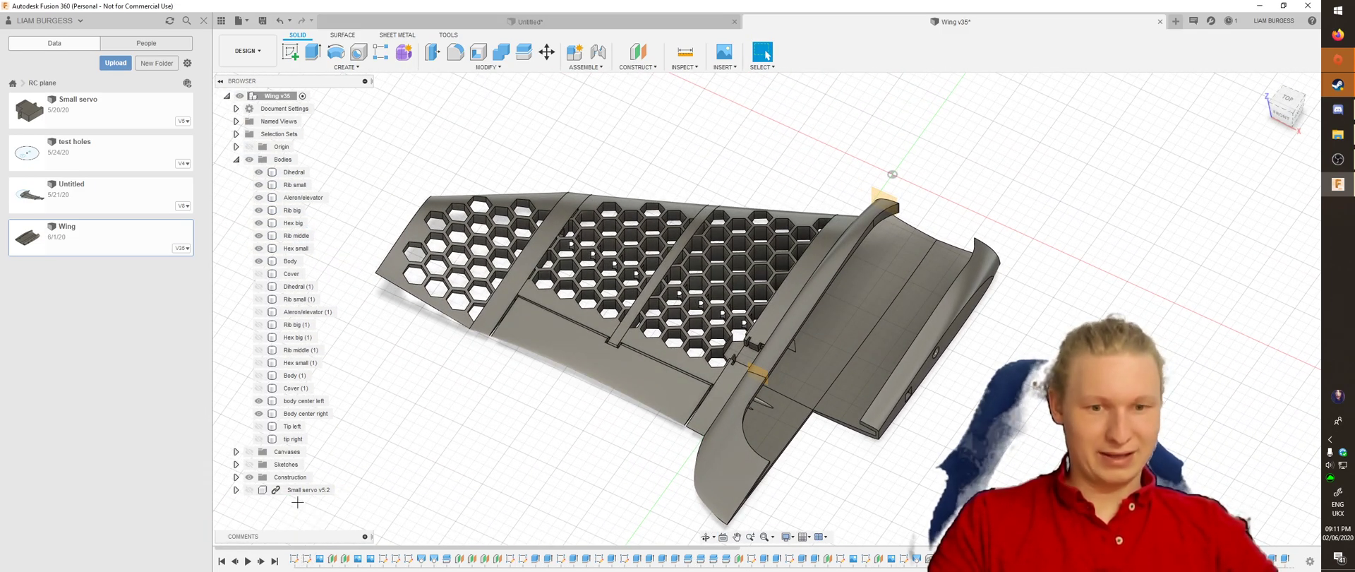
Expand the wing design's sketches and show Sketch1, Sketch2, Sketch3 and Sketch4
click(236, 464)
scroll(244, 459, down, 3)
click(261, 361)
click(259, 375)
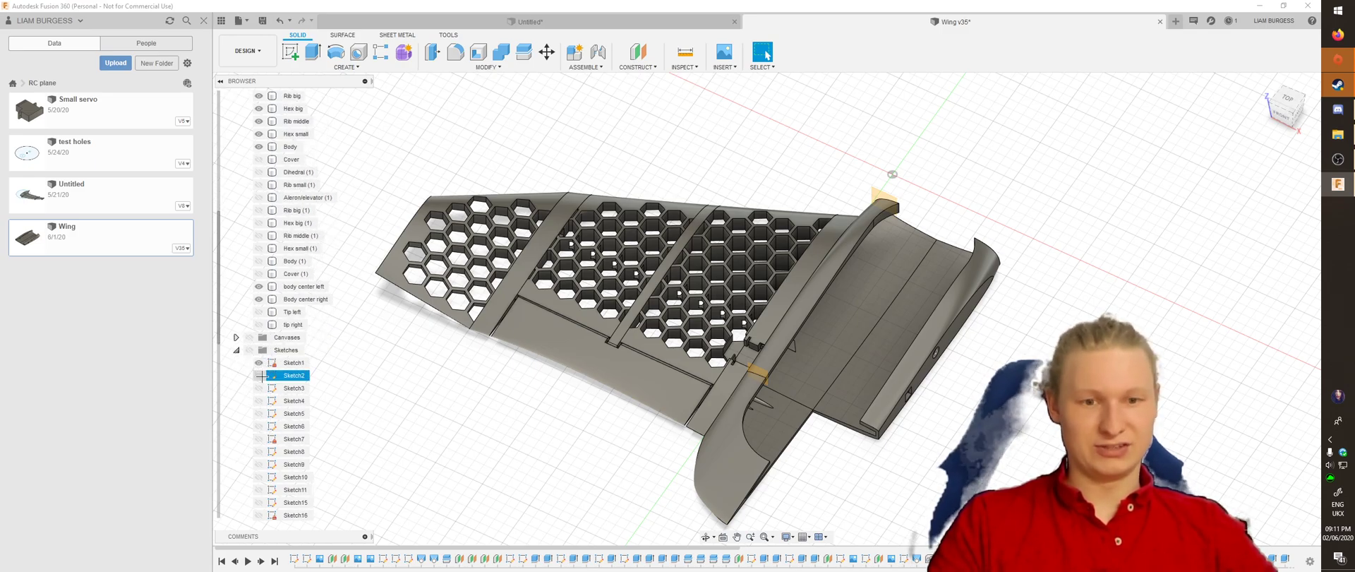
click(259, 388)
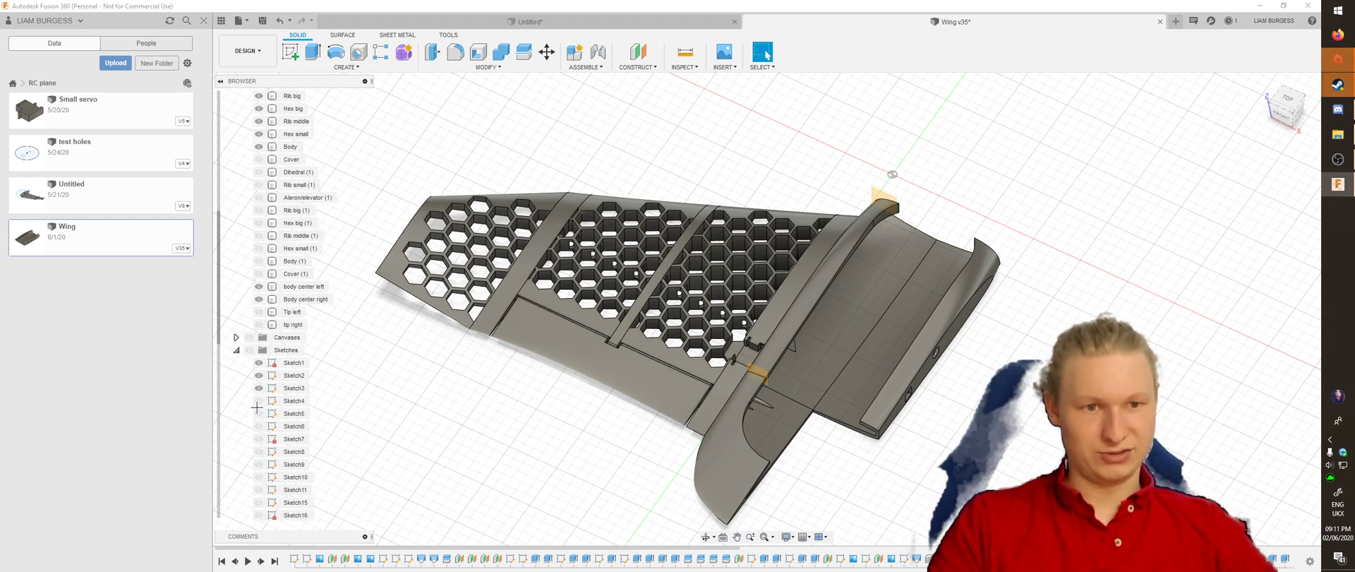
click(259, 400)
Hide all the bodies to look for the displayed sketches from different angles, and show the bodies again
scroll(273, 212, up, 1)
scroll(273, 210, up, 2)
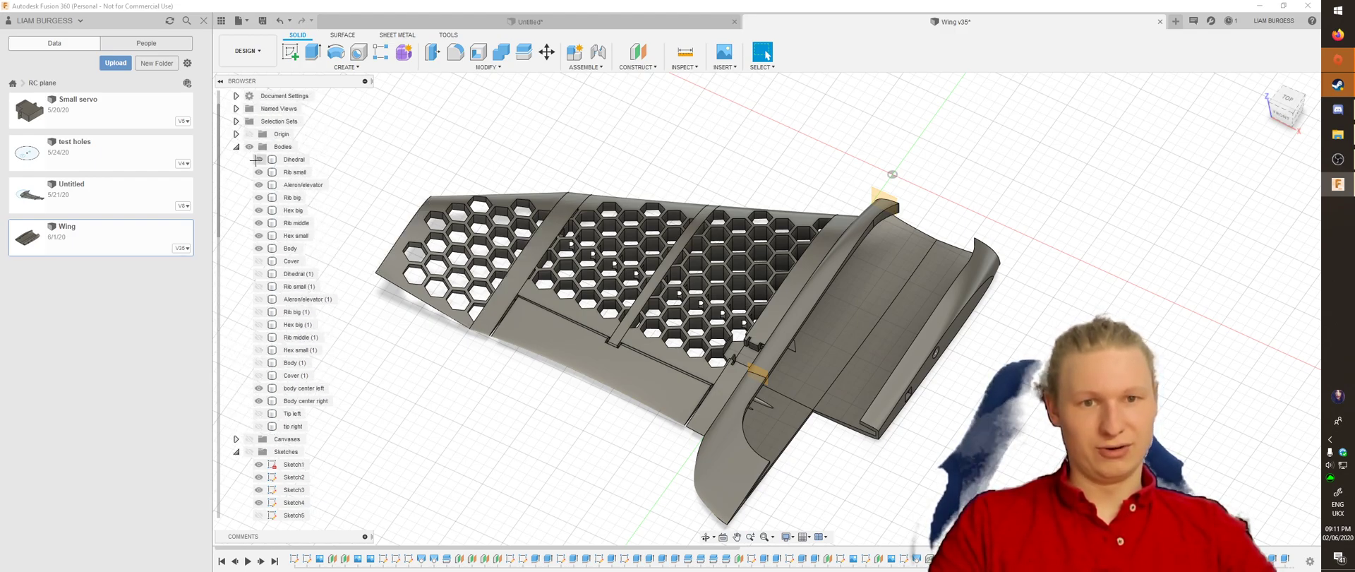
click(249, 146)
shift+middle_drag(493, 230, 587, 223)
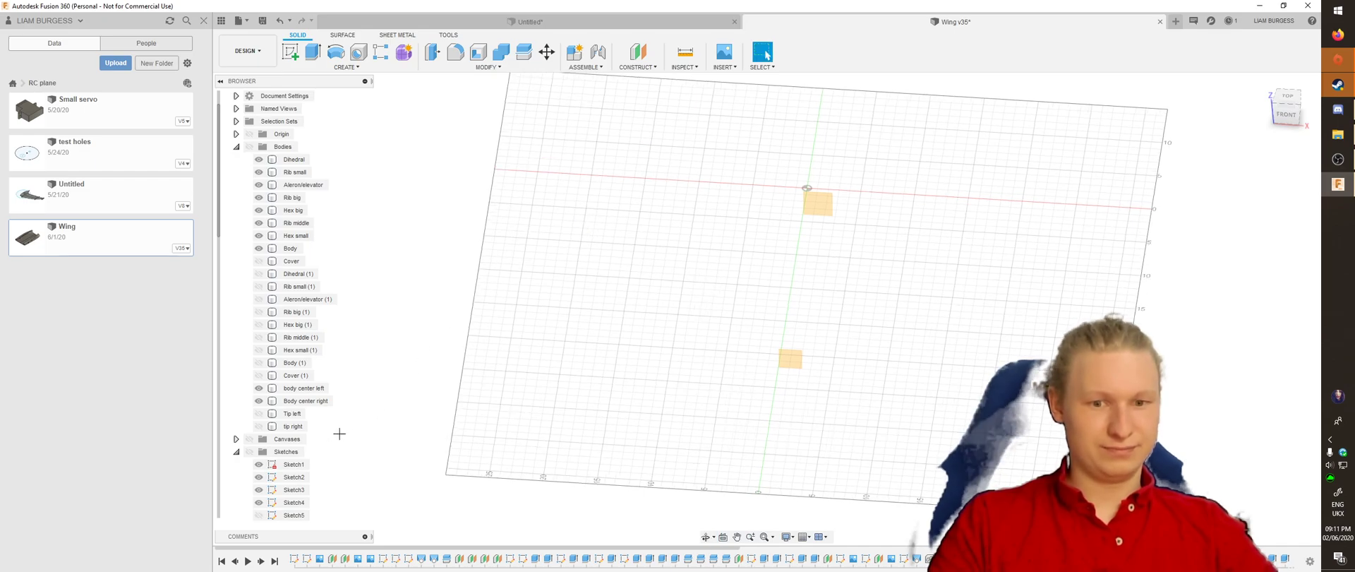
shift+middle_drag(406, 421, 480, 377)
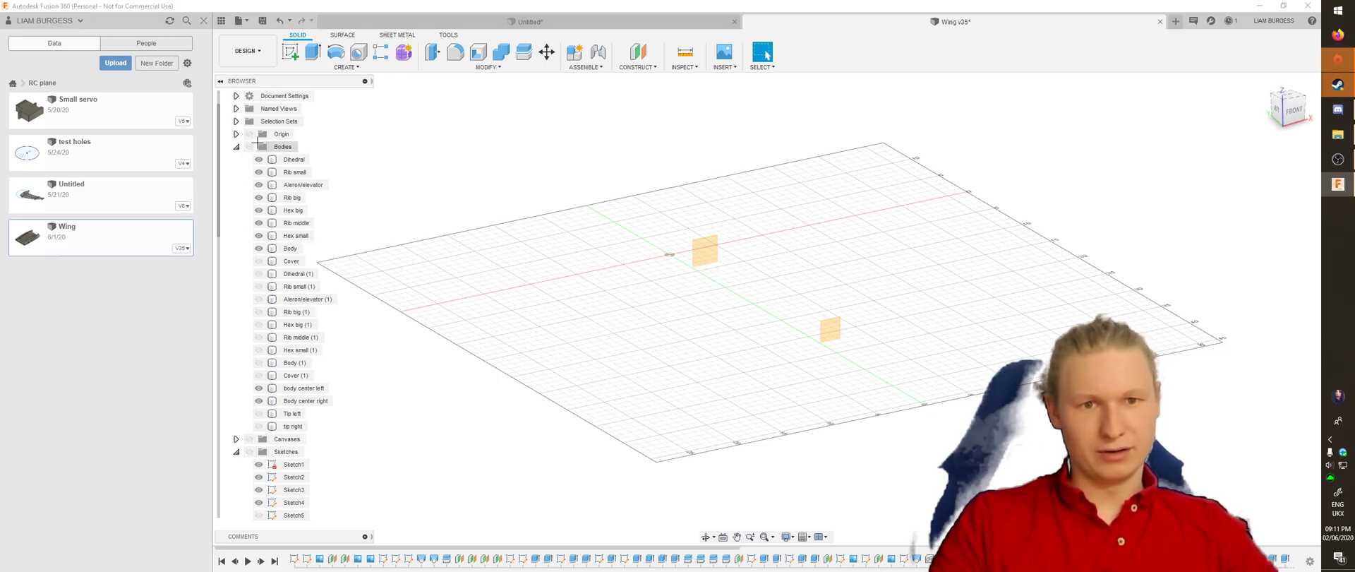
click(249, 146)
shift+middle_drag(693, 255, 829, 279)
scroll(258, 414, down, 2)
scroll(257, 414, down, 2)
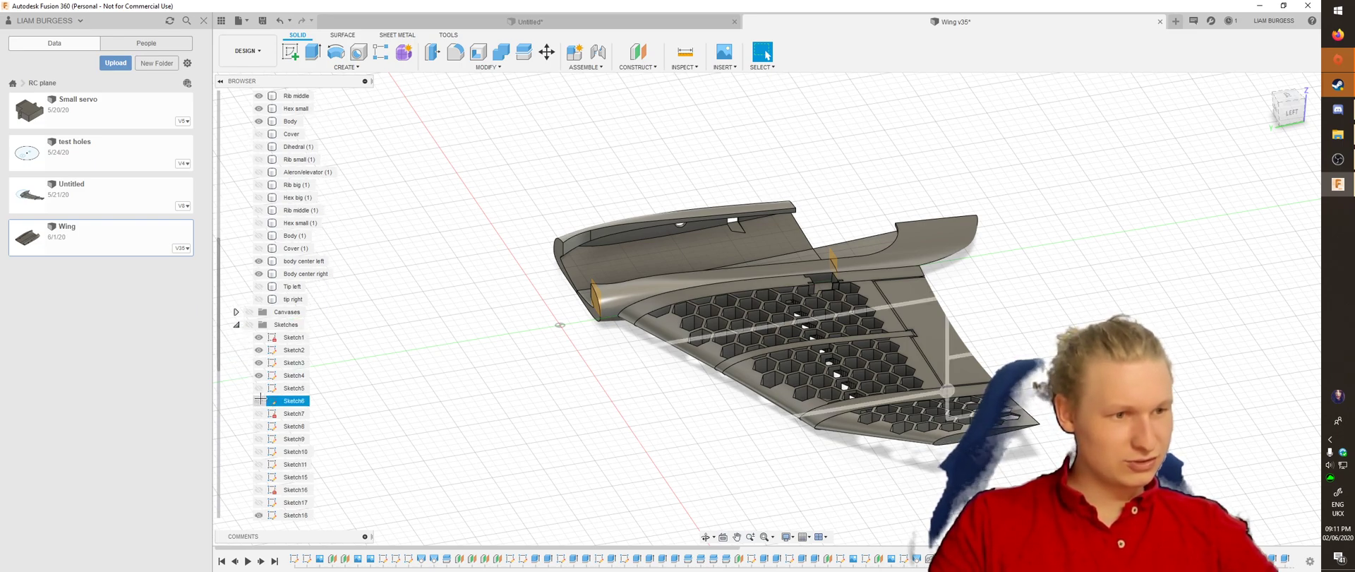
Highlight Sketch3 and hide all the bodies to examine the airfoil profile on its own
click(293, 363)
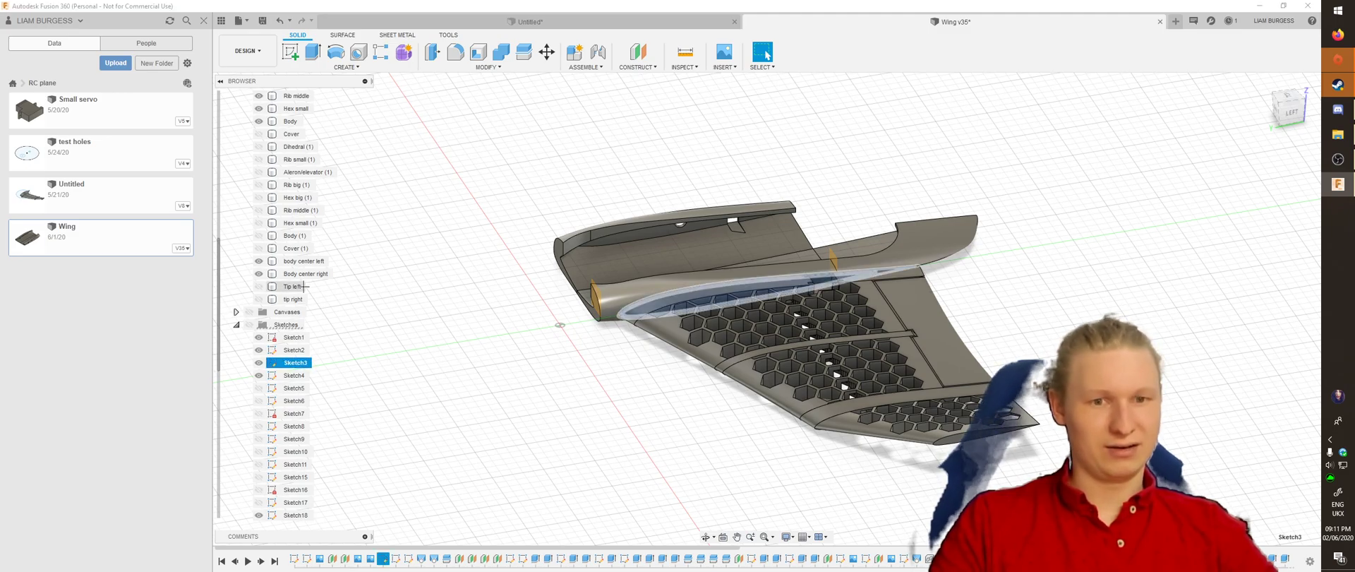
scroll(260, 122, up, 3)
scroll(260, 129, up, 2)
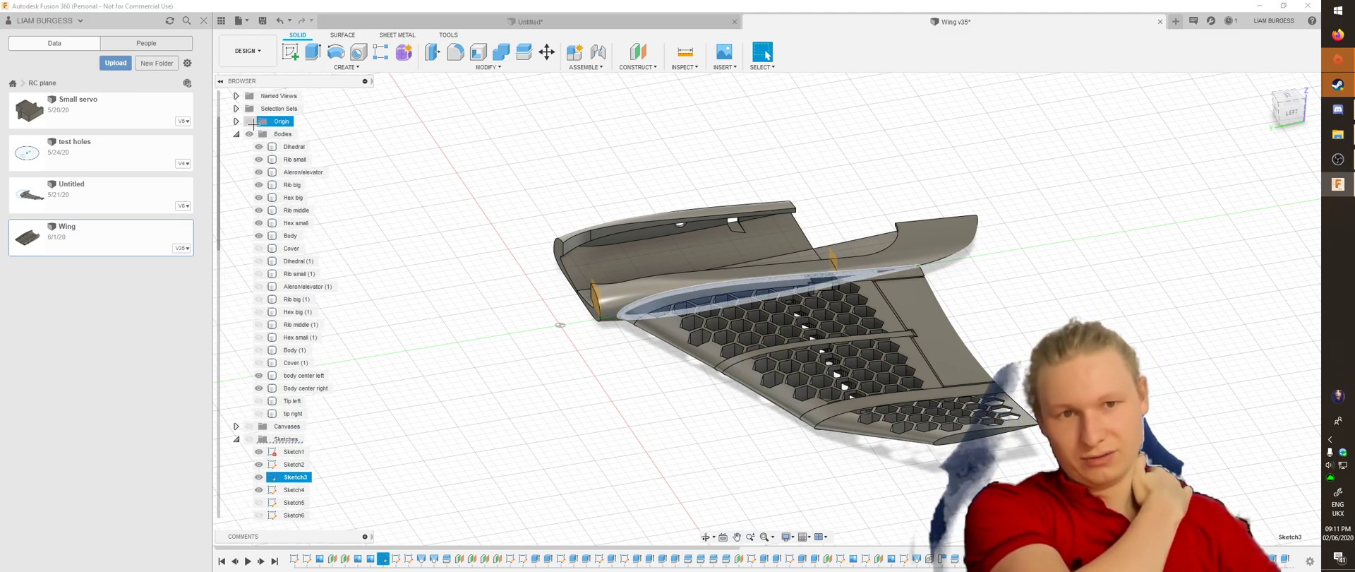
click(249, 133)
shift+middle_drag(483, 421, 475, 409)
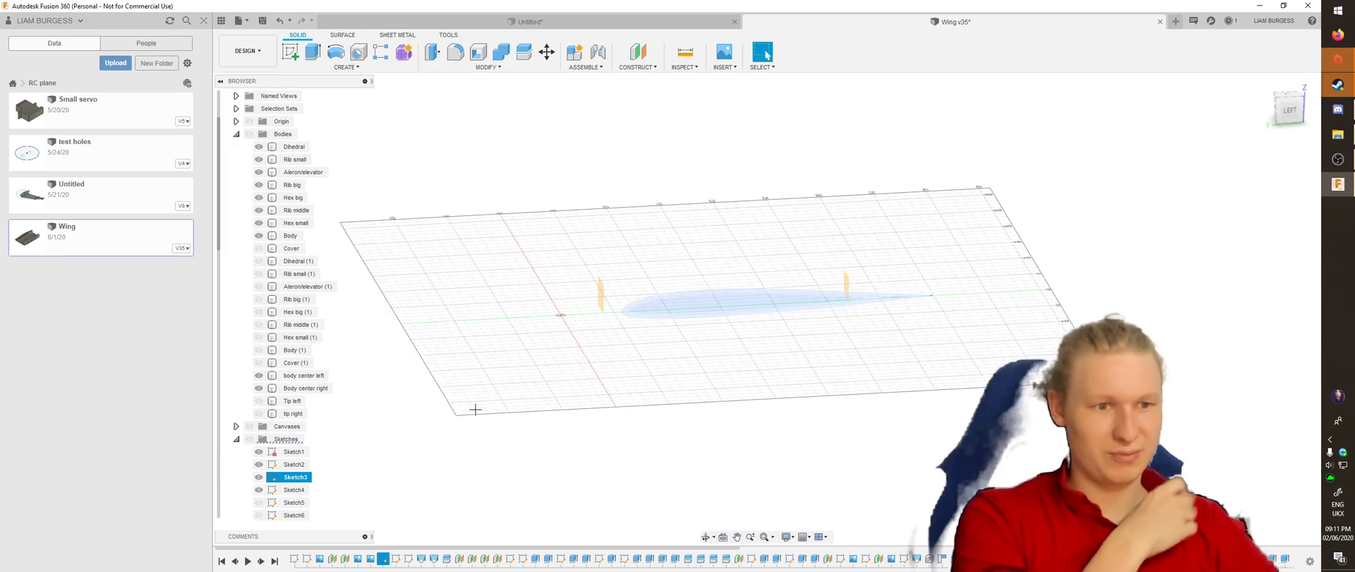
scroll(483, 363, up, 4)
middle_drag(621, 291, 489, 389)
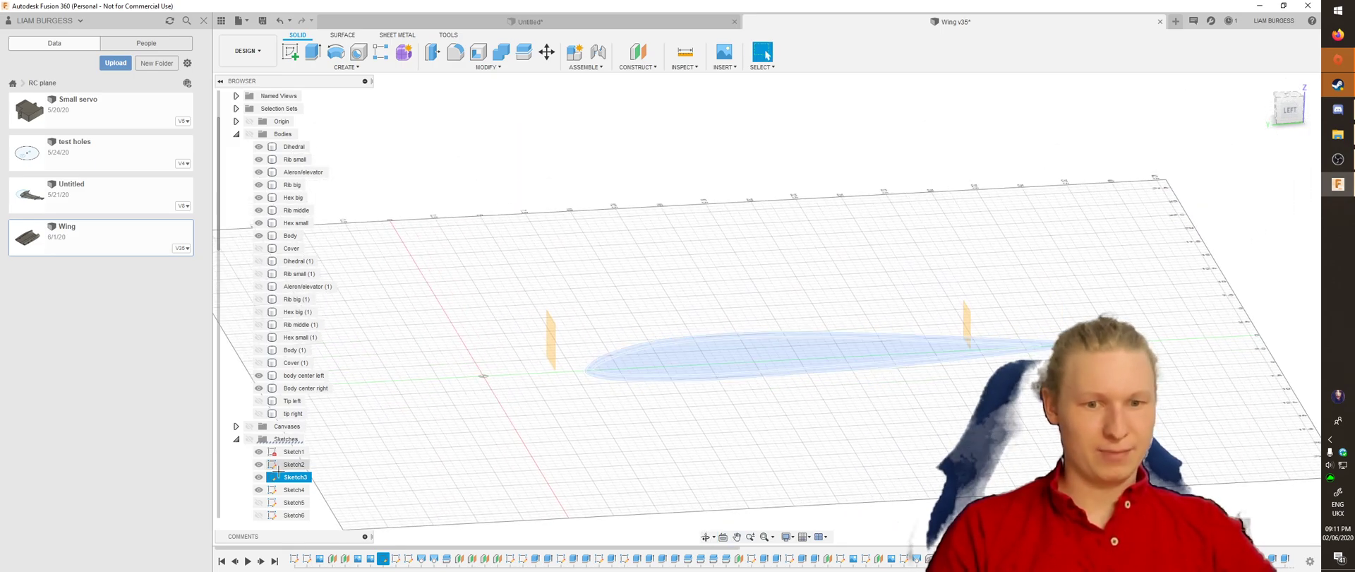
Highlight Sketch4 to examine its profile and show the wing bodies around it again
click(295, 489)
mouse_move(481, 461)
shift+middle_down()
mouse_move(696, 451)
mouse_move(671, 450)
mouse_move(687, 441)
shift+middle_up()
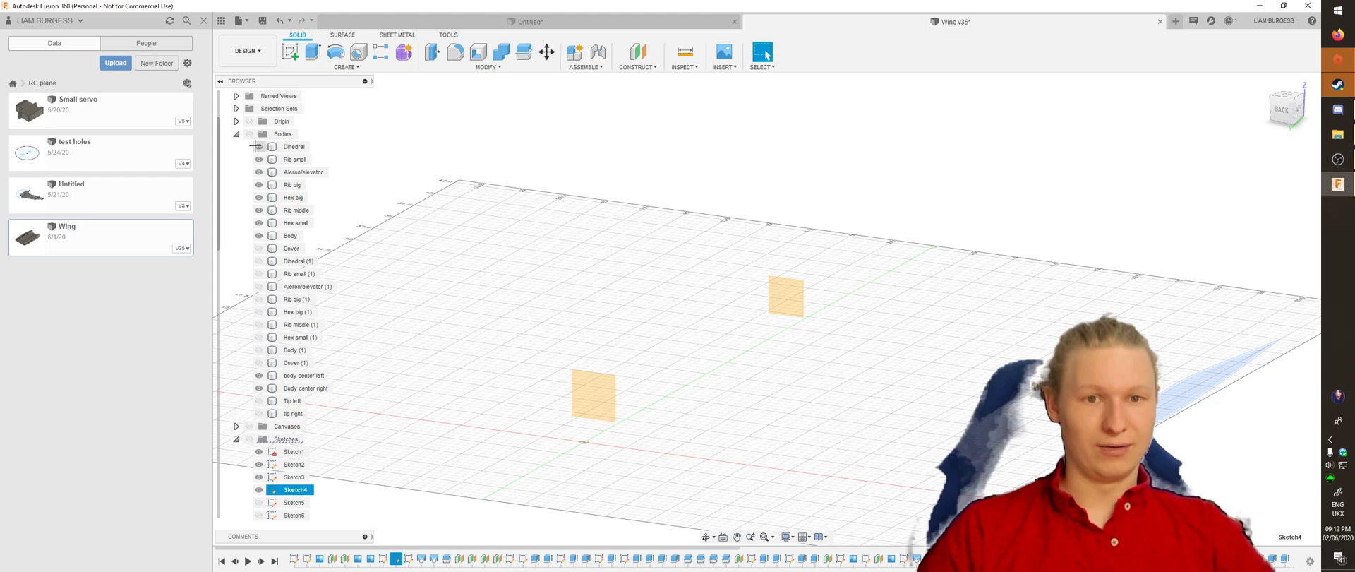
click(249, 135)
shift+middle_drag(684, 277, 607, 319)
Show the wing design's construction planes Plane1 through Plane12
scroll(353, 417, down, 1)
scroll(296, 451, down, 7)
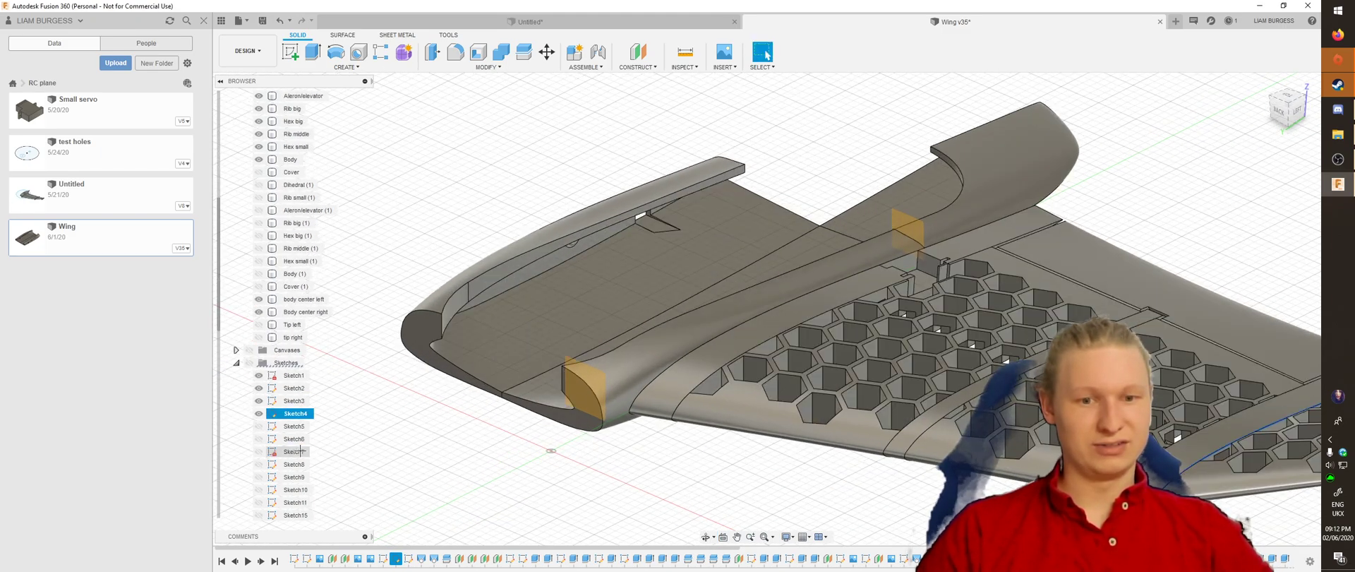
click(238, 503)
scroll(282, 353, down, 5)
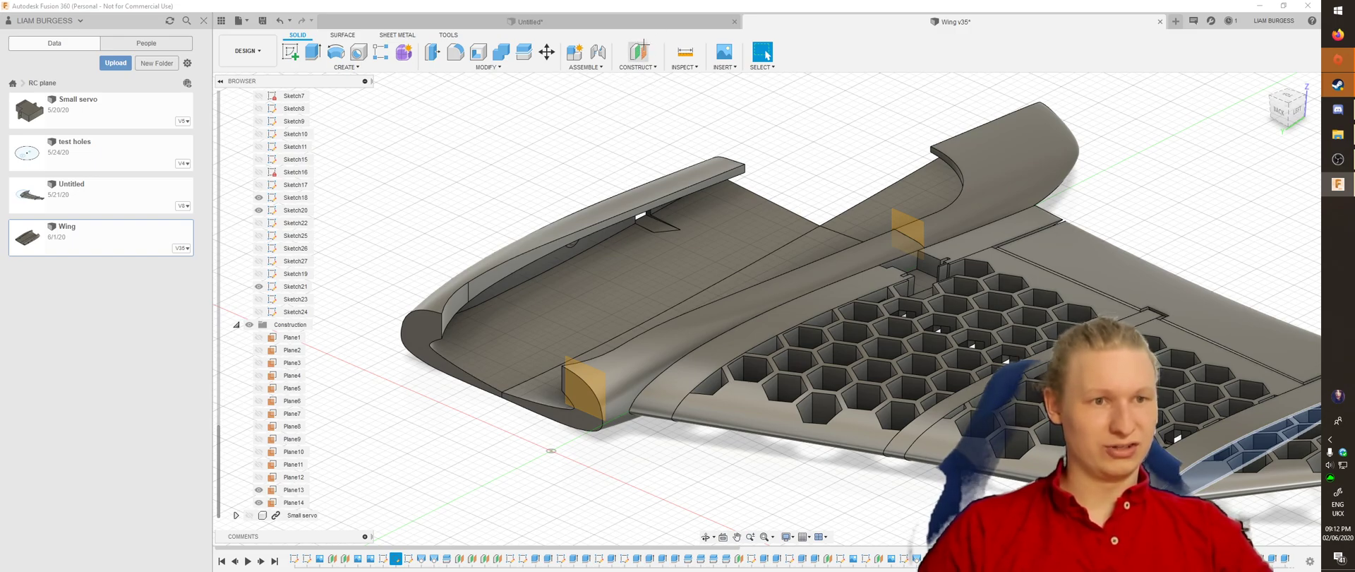
middle_drag(626, 275, 467, 225)
click(259, 337)
click(259, 349)
click(258, 362)
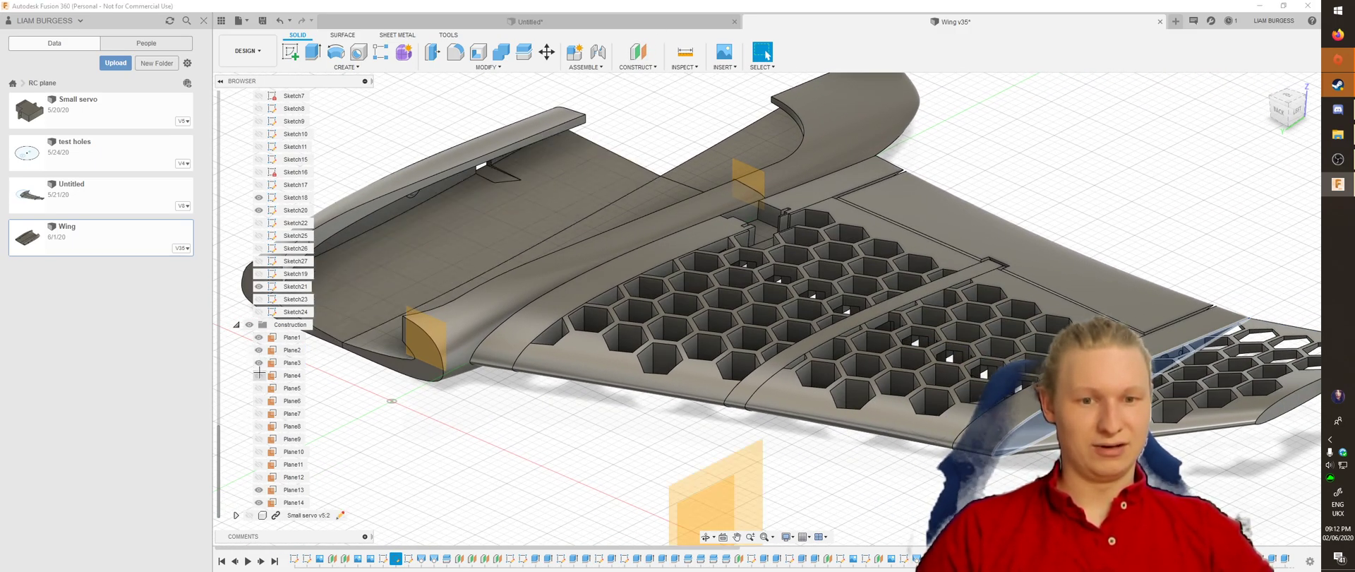
click(259, 375)
click(259, 388)
click(259, 400)
click(258, 413)
click(258, 426)
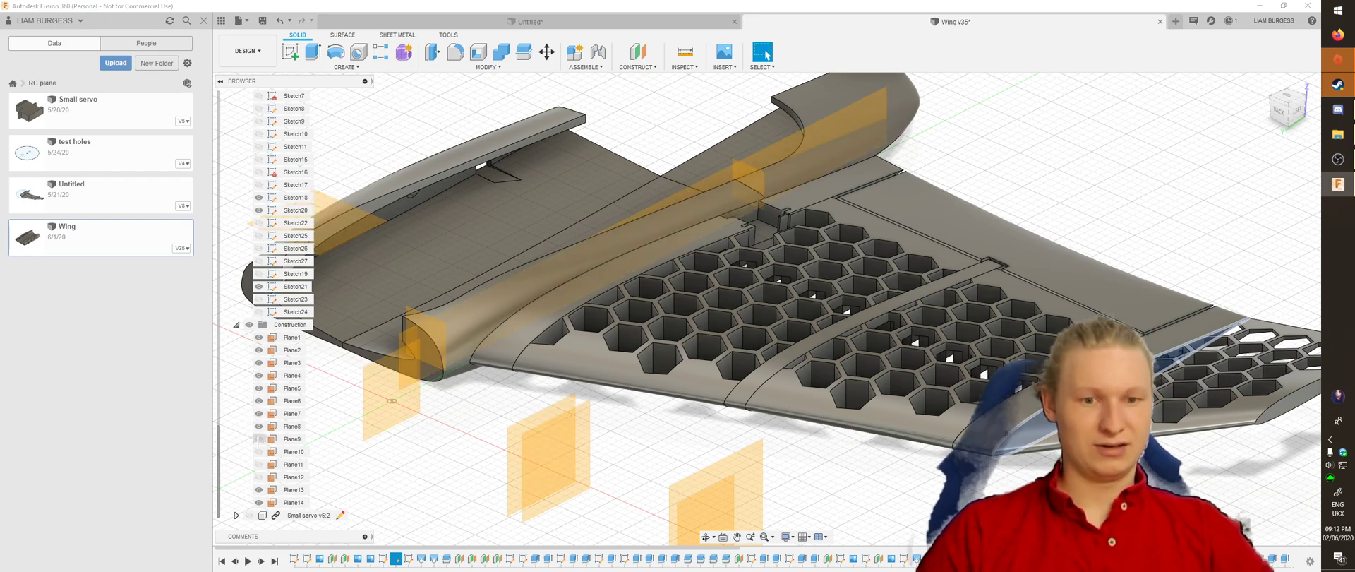
click(258, 438)
click(258, 453)
click(259, 465)
click(258, 477)
Highlight the face of the rib between the honeycomb sections and examine the wing and its construction planes from several angles
shift+middle_drag(607, 423, 994, 395)
click(849, 352)
middle_drag(991, 387, 907, 316)
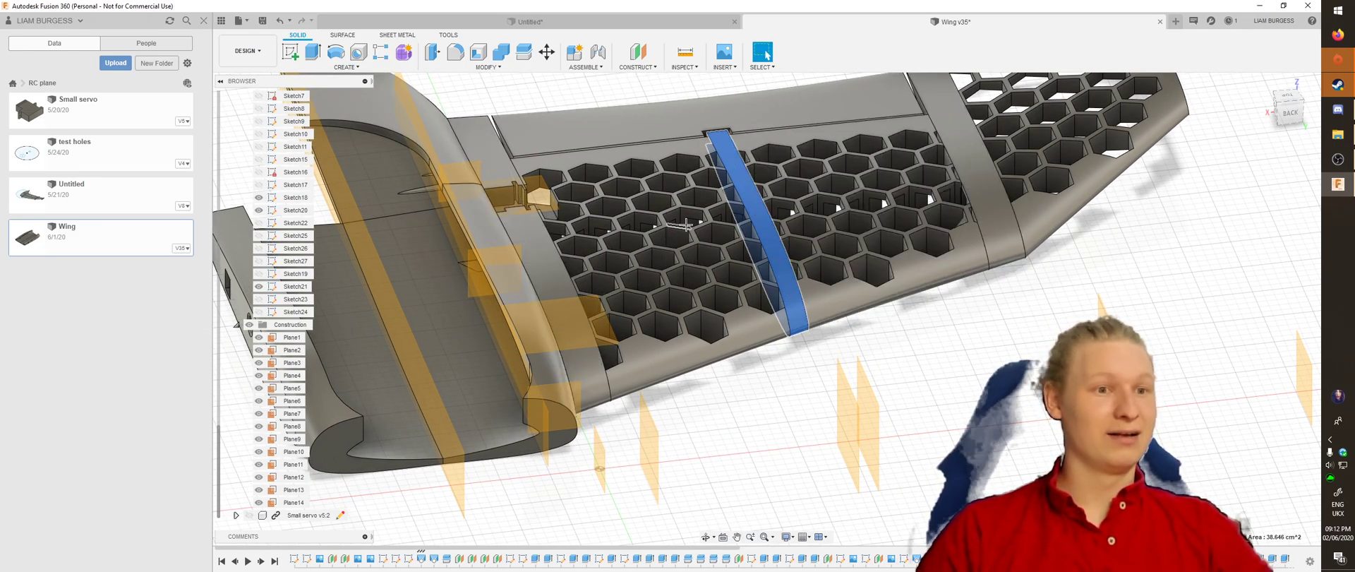
shift+middle_drag(947, 170, 748, 325)
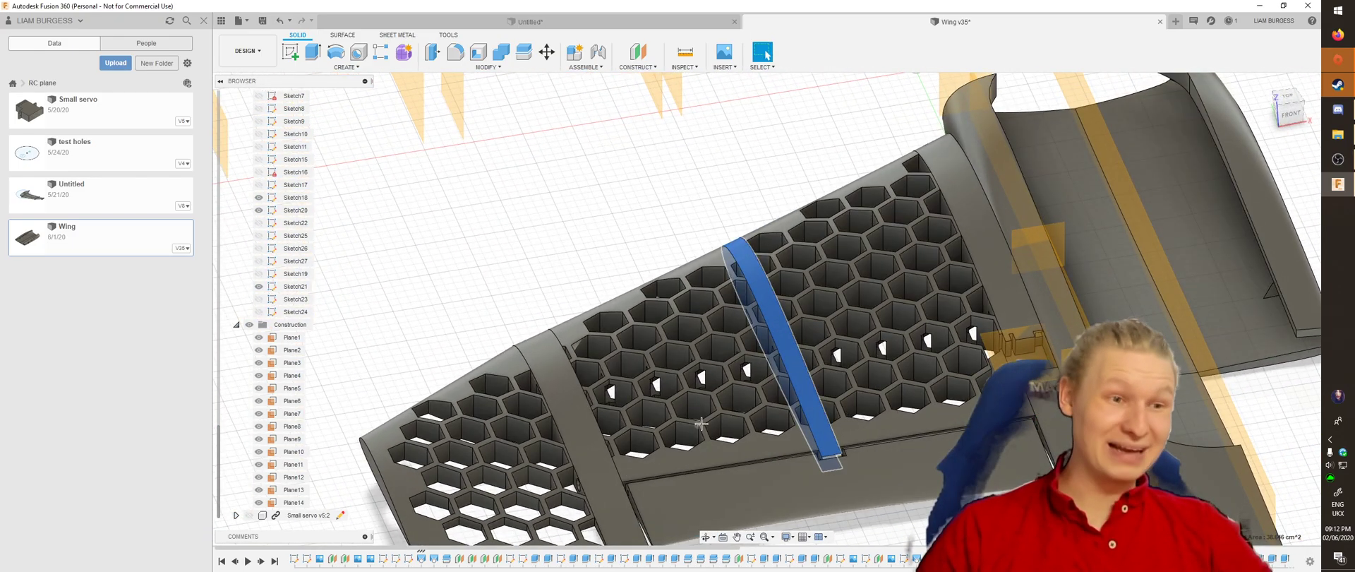
scroll(701, 426, down, 6)
shift+middle_drag(701, 423, 712, 358)
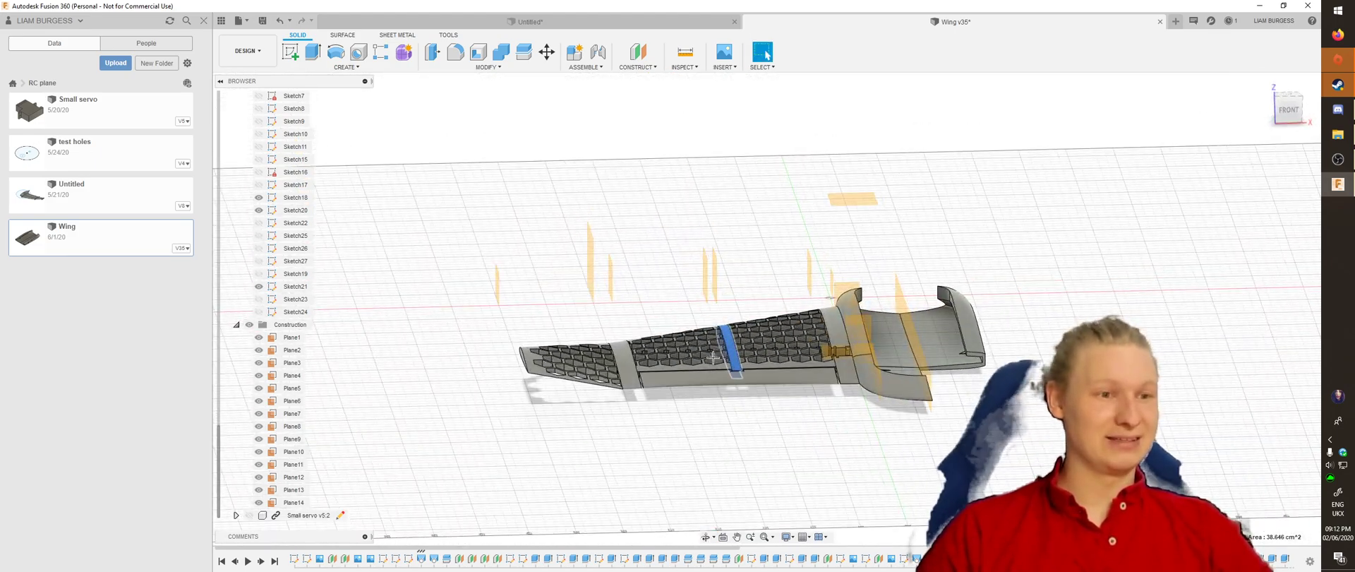
Highlight Plane7 above the wing and the honeycomb sketch Sketch11 that follows it in the design history
click(852, 200)
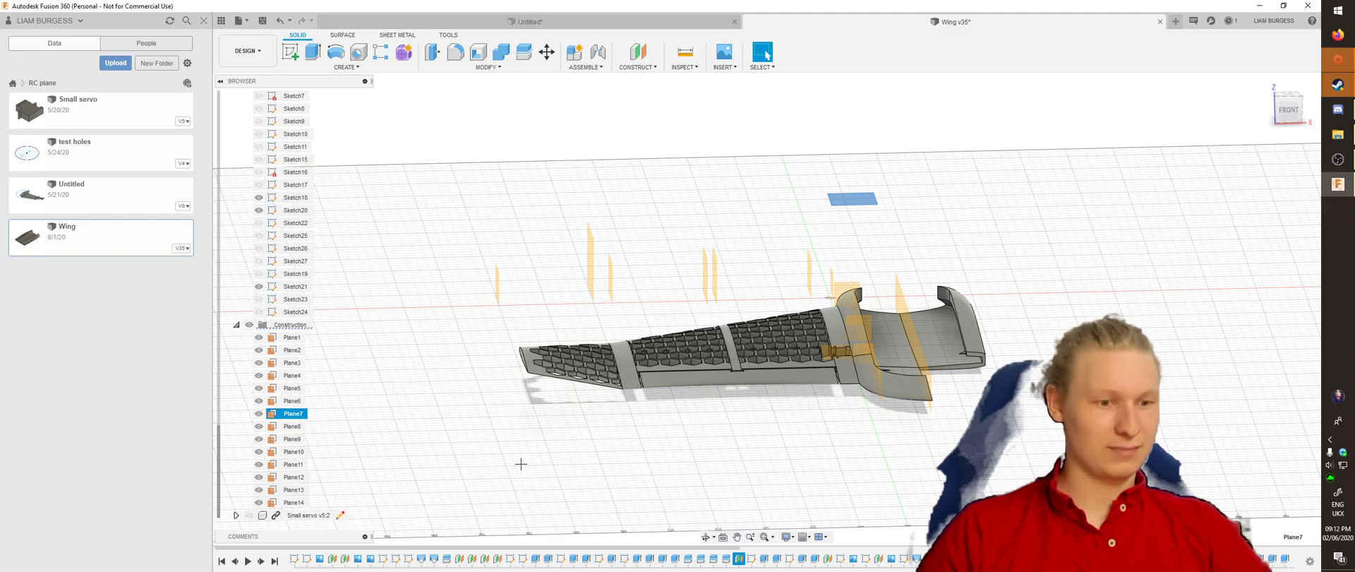
click(753, 557)
shift+middle_drag(765, 481, 781, 444)
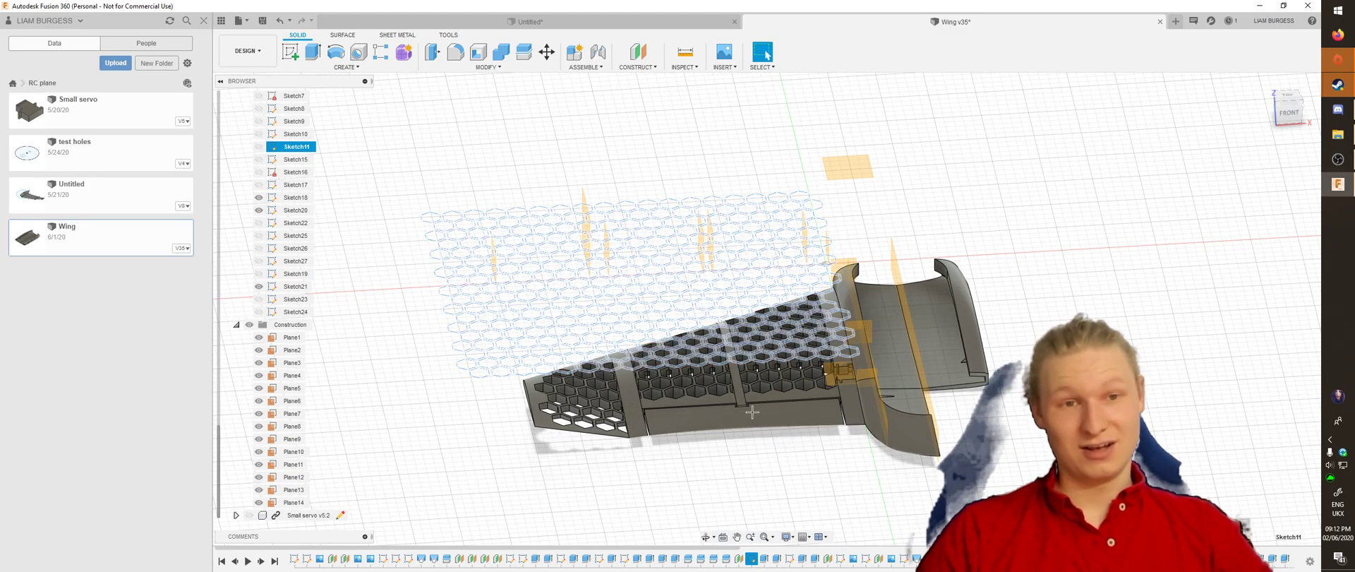
Look up the Rectangular Pattern command for repeating features, and clear the honeycomb sketch selection
click(348, 67)
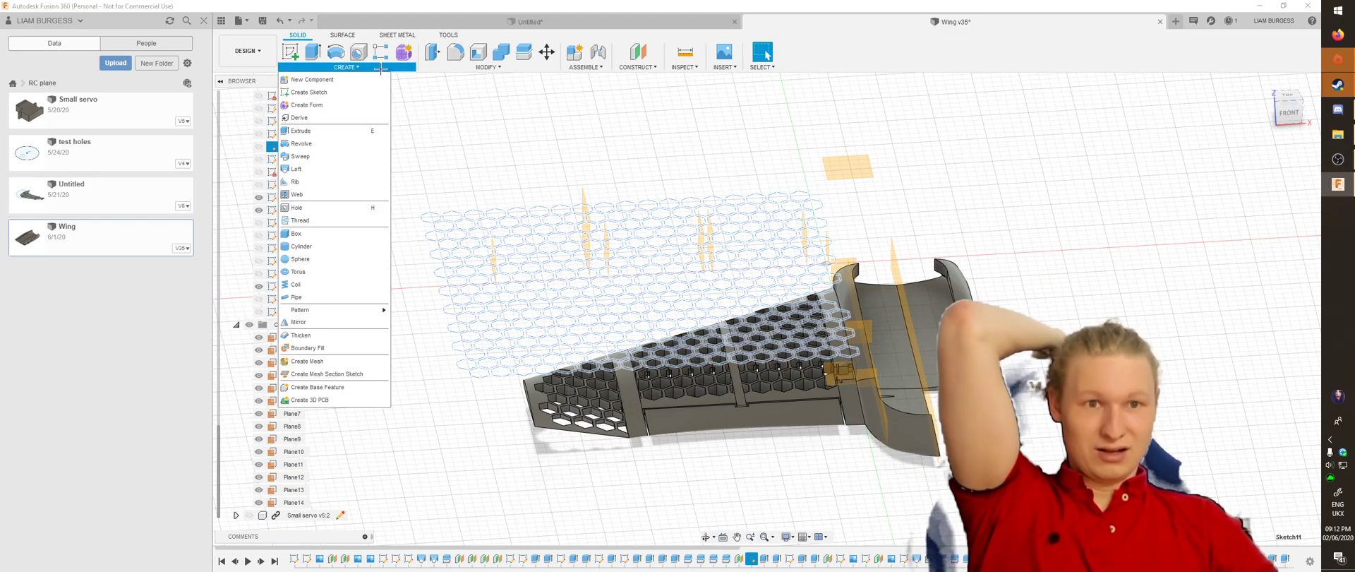
mouse_move(360, 309)
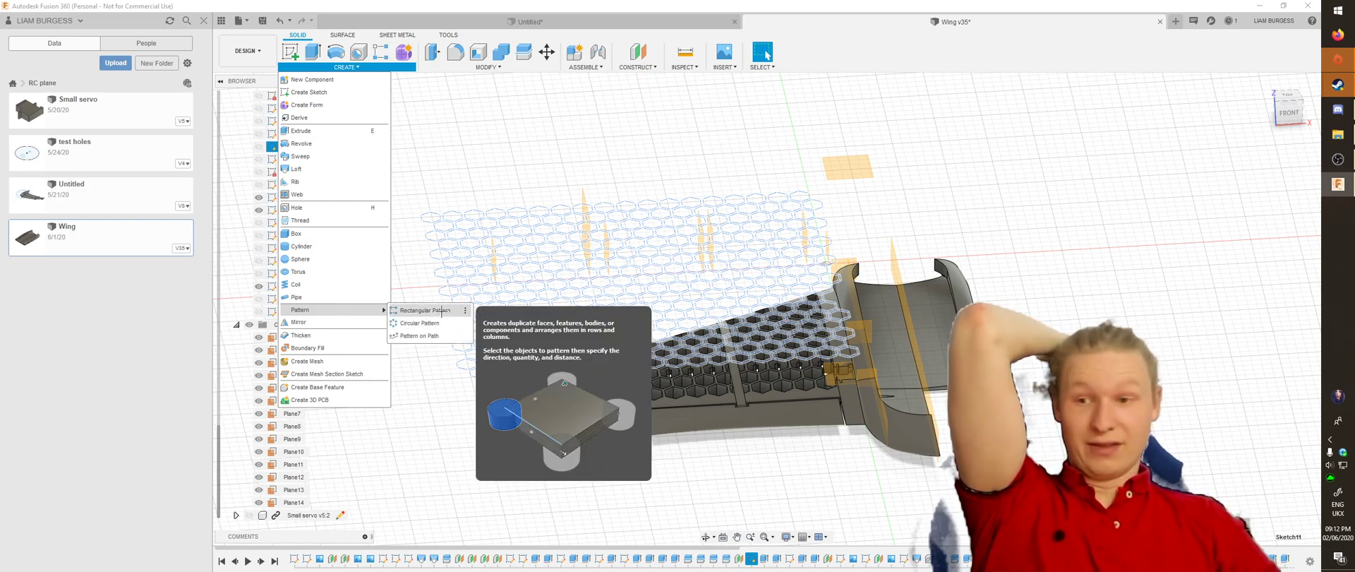
click(959, 191)
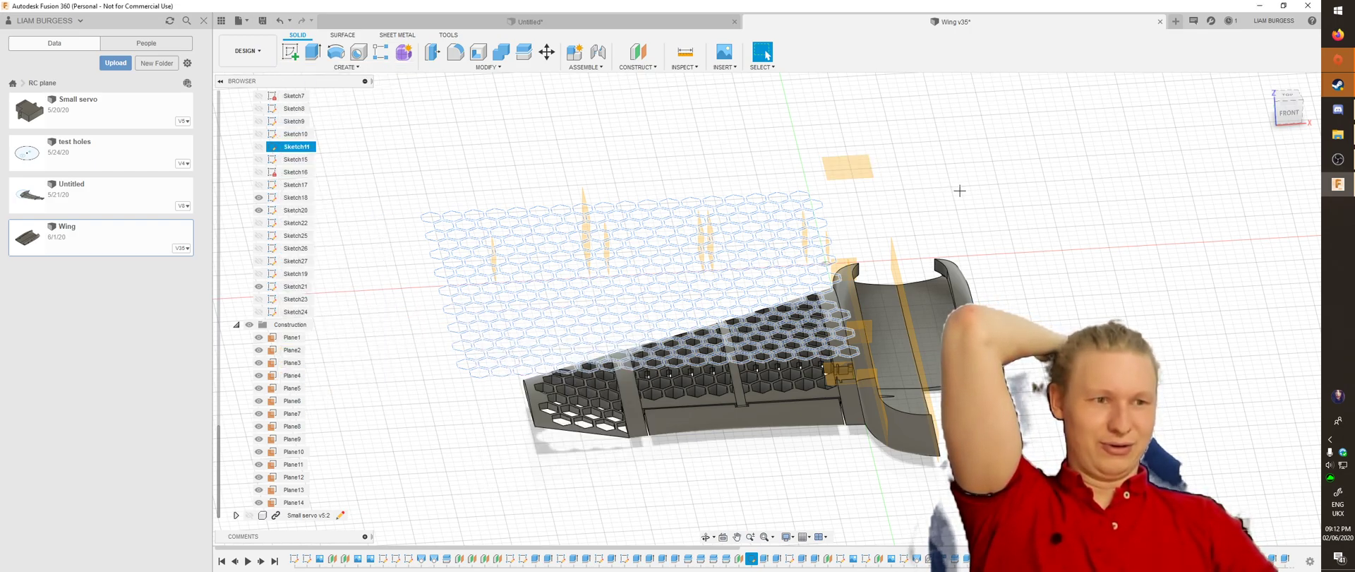
click(958, 191)
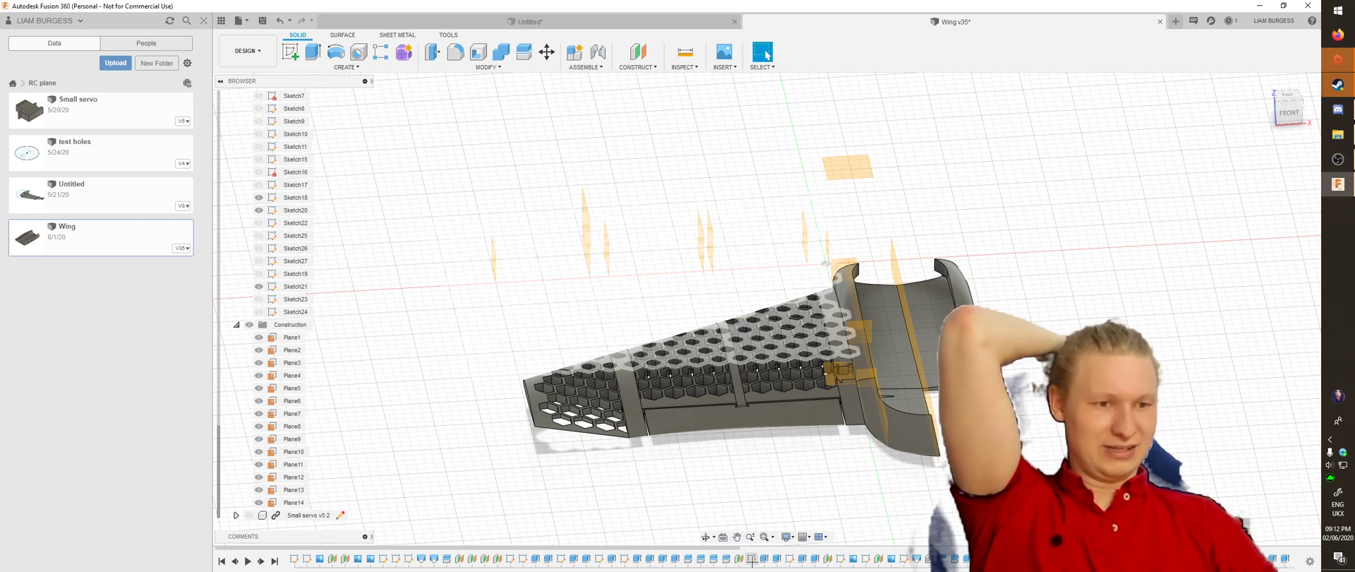
Highlight the honeycomb sketch Sketch11 again and examine its hexagons over the wing from directly above and at an angle
click(752, 559)
click(748, 237)
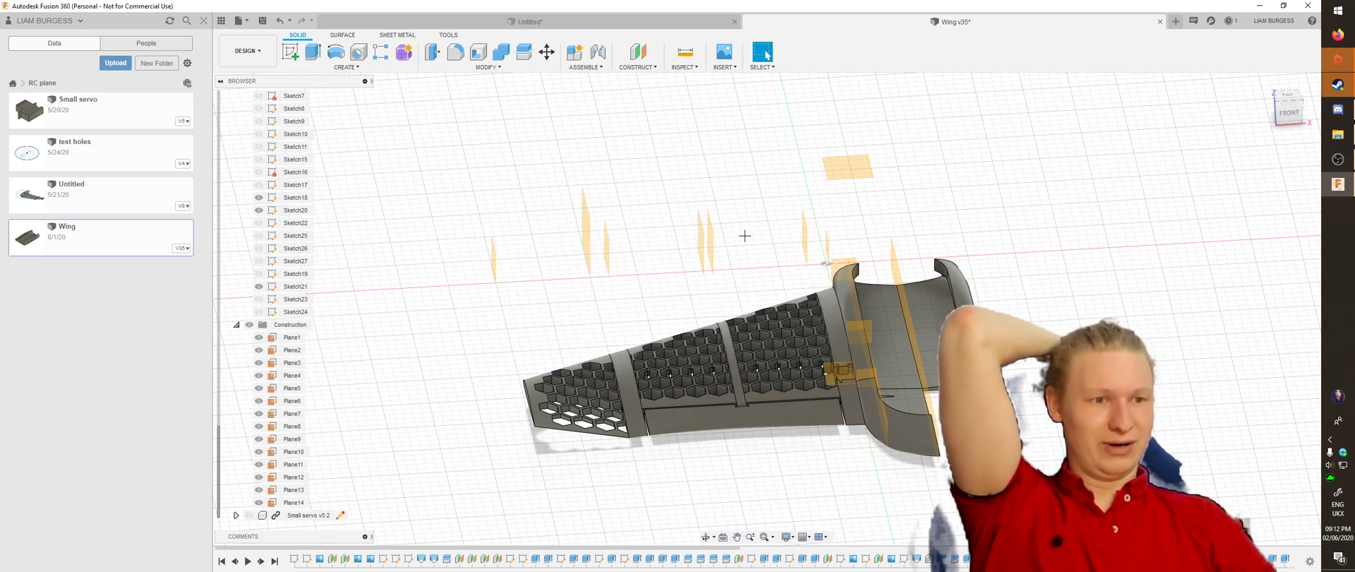
click(752, 559)
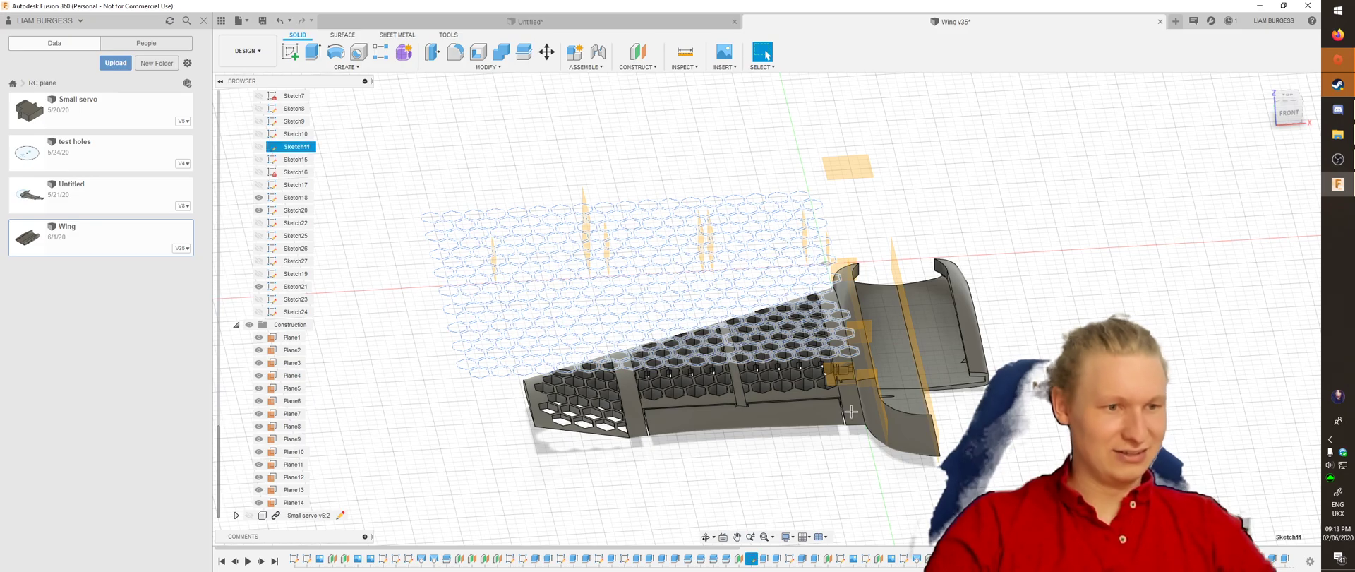
shift+middle_drag(953, 221, 927, 231)
mouse_move(780, 246)
shift+middle_down()
mouse_move(747, 255)
mouse_move(758, 255)
shift+middle_up()
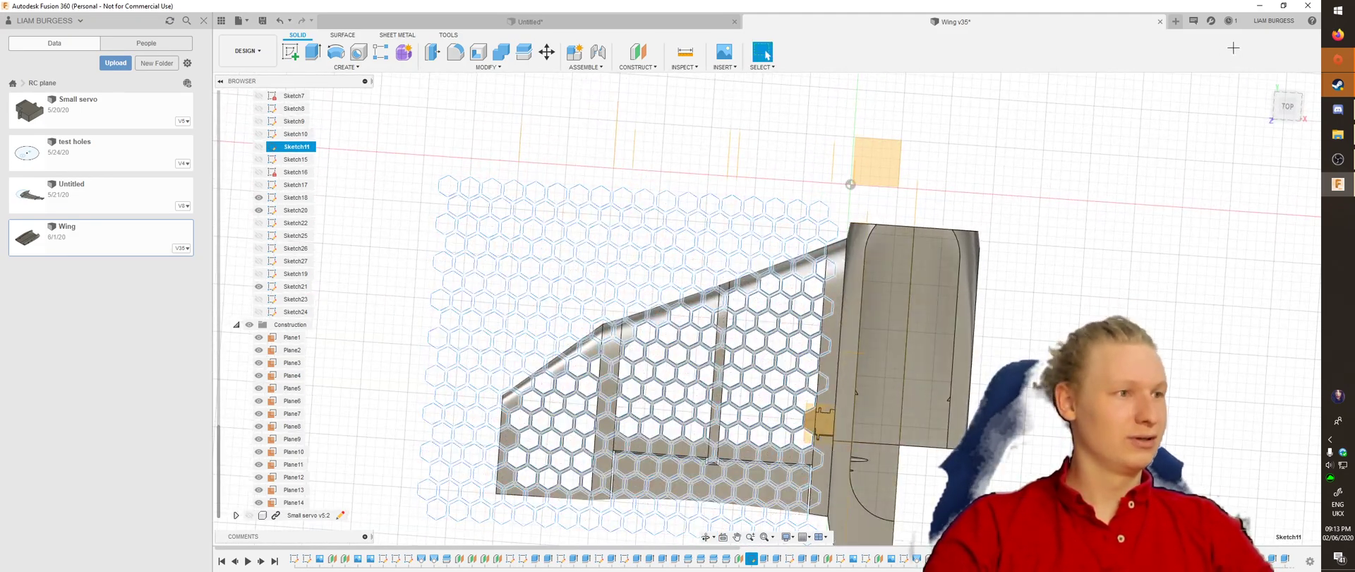
click(1289, 110)
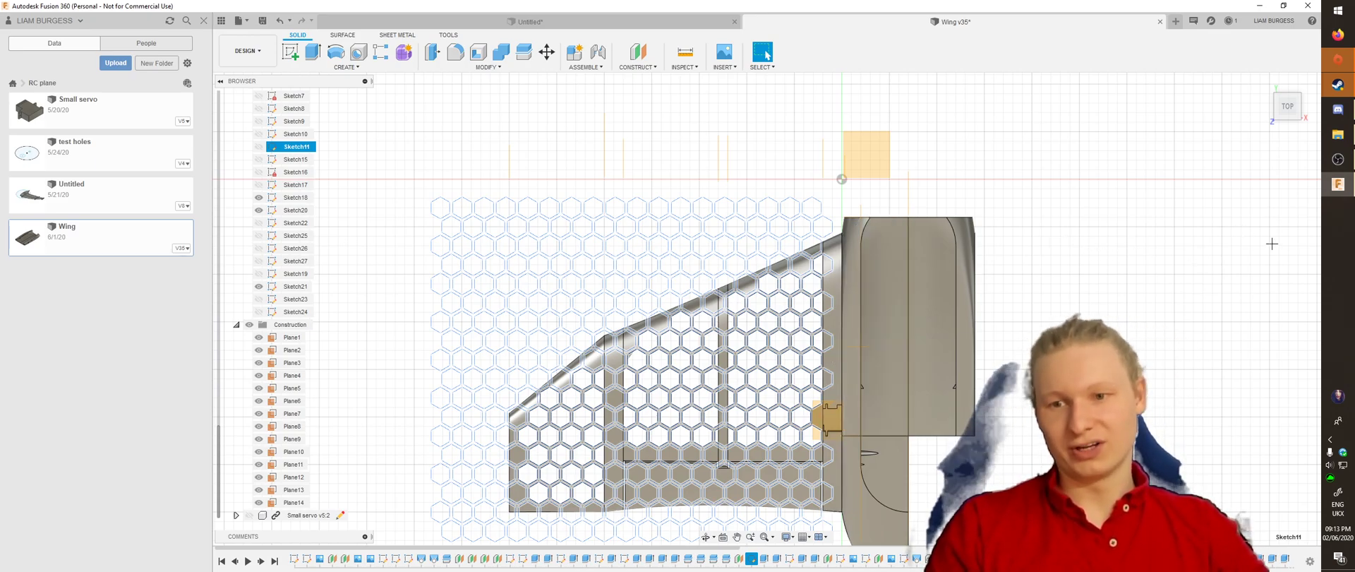
shift+middle_drag(1150, 271, 1132, 243)
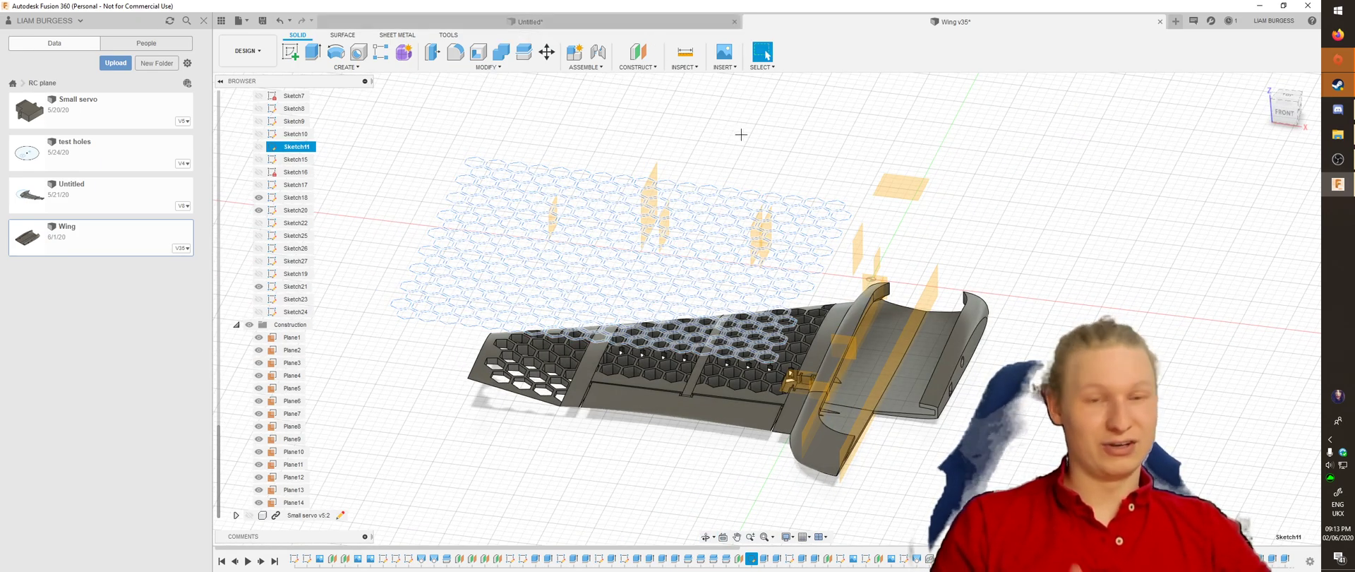
Switch to the untitled design, clear the body selection and start a new sketch on the horizontal origin plane
click(679, 19)
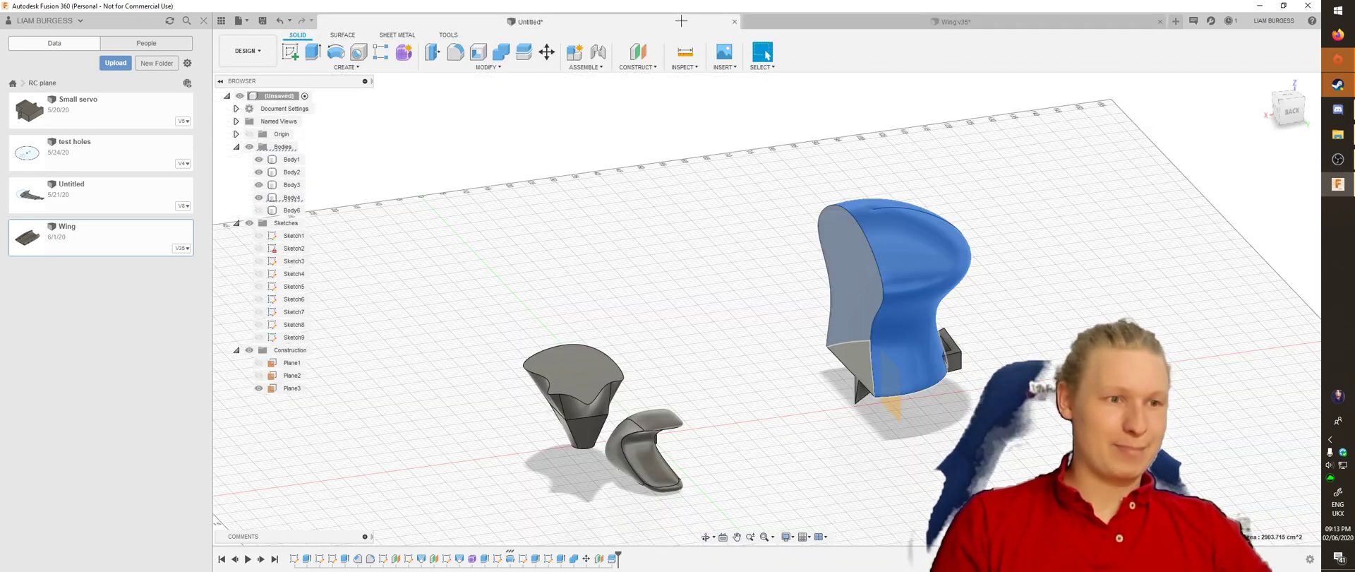
shift+middle_drag(814, 258, 744, 320)
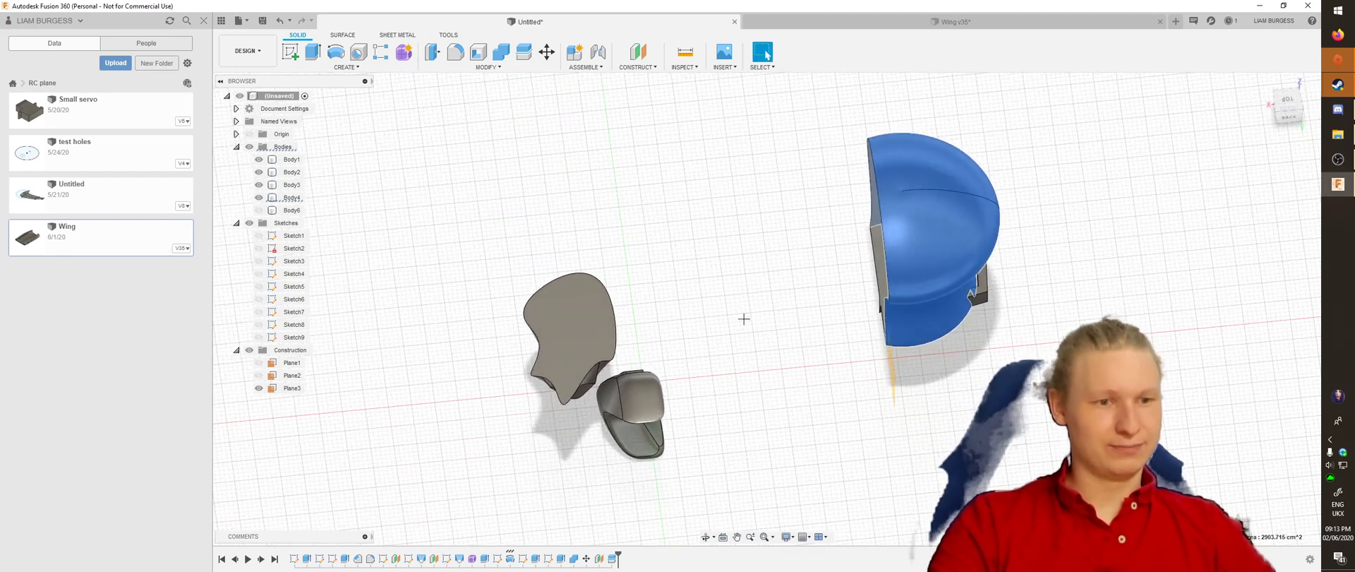
click(733, 185)
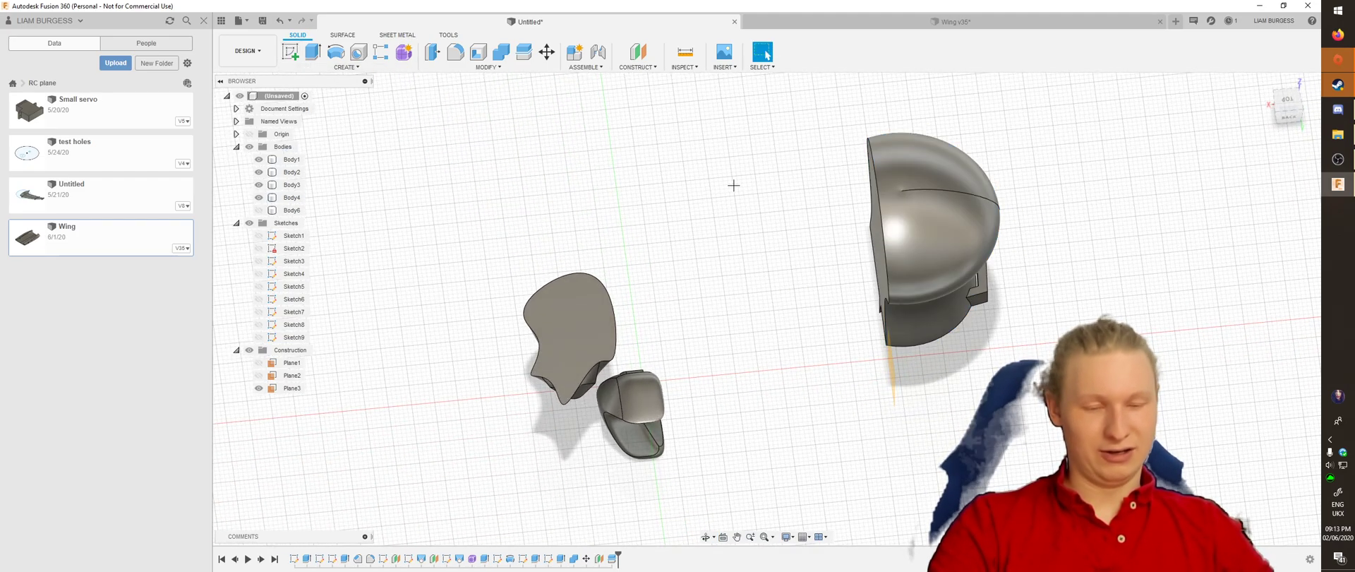
key(r)
shift+middle_drag(648, 375, 638, 412)
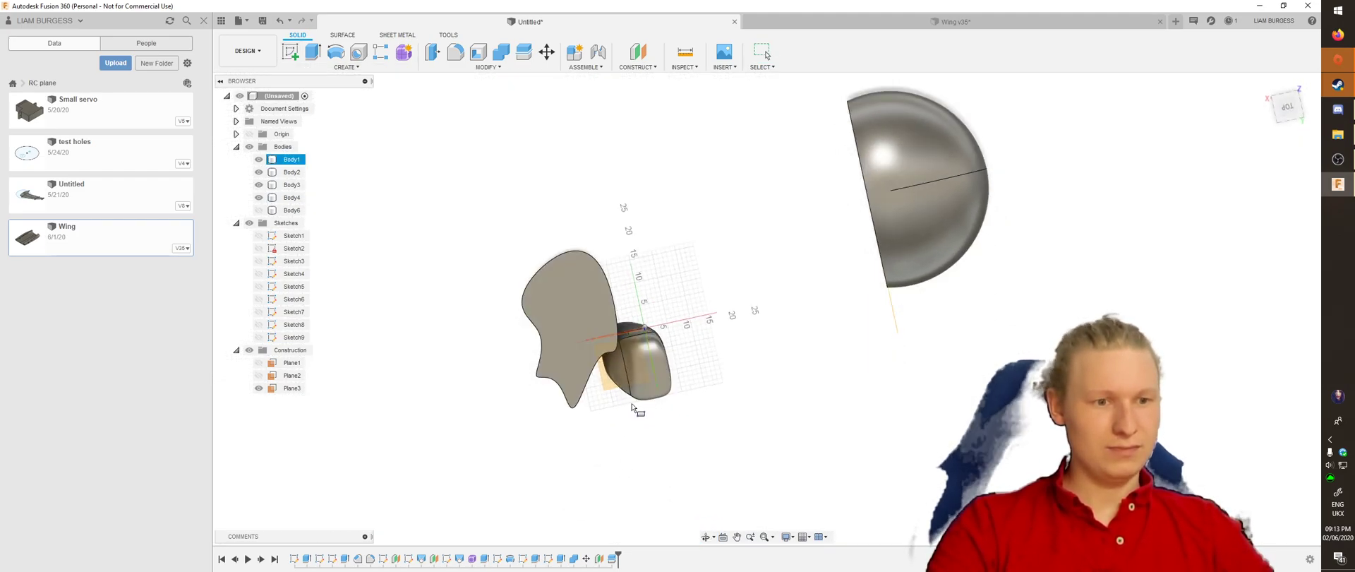
click(616, 382)
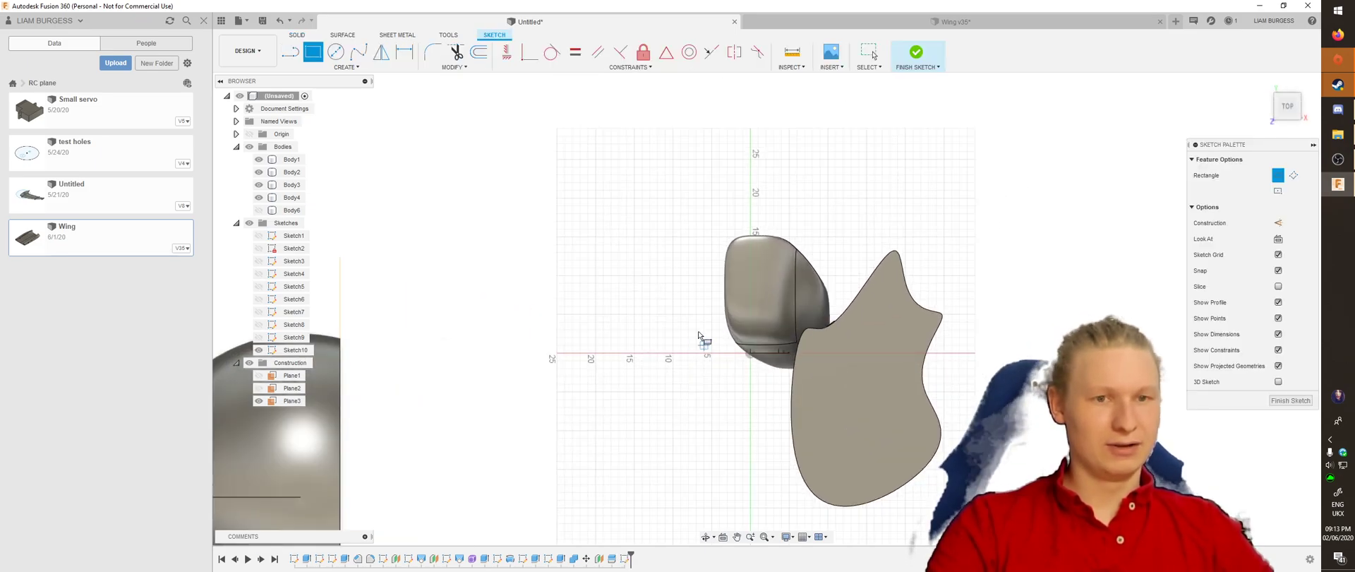
Draw two circumscribed hexagons beside the bodies, about 12 cm and 20 cm across the flats, the larger diagonally above the smaller
click(336, 67)
mouse_move(330, 128)
click(426, 128)
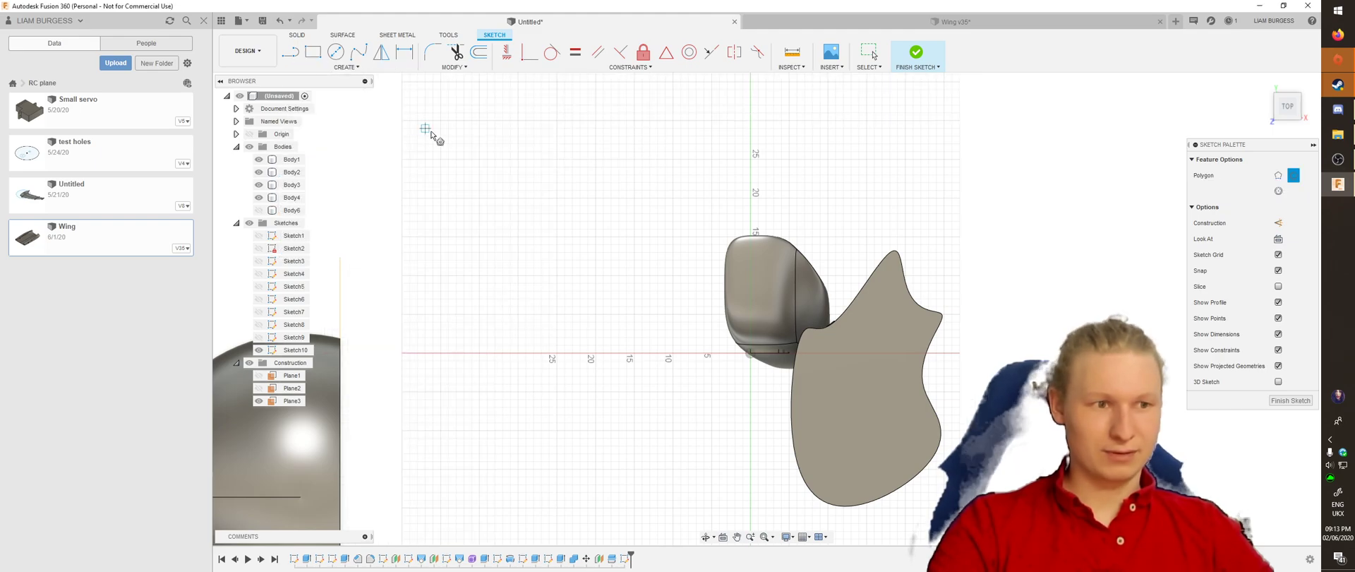
click(611, 346)
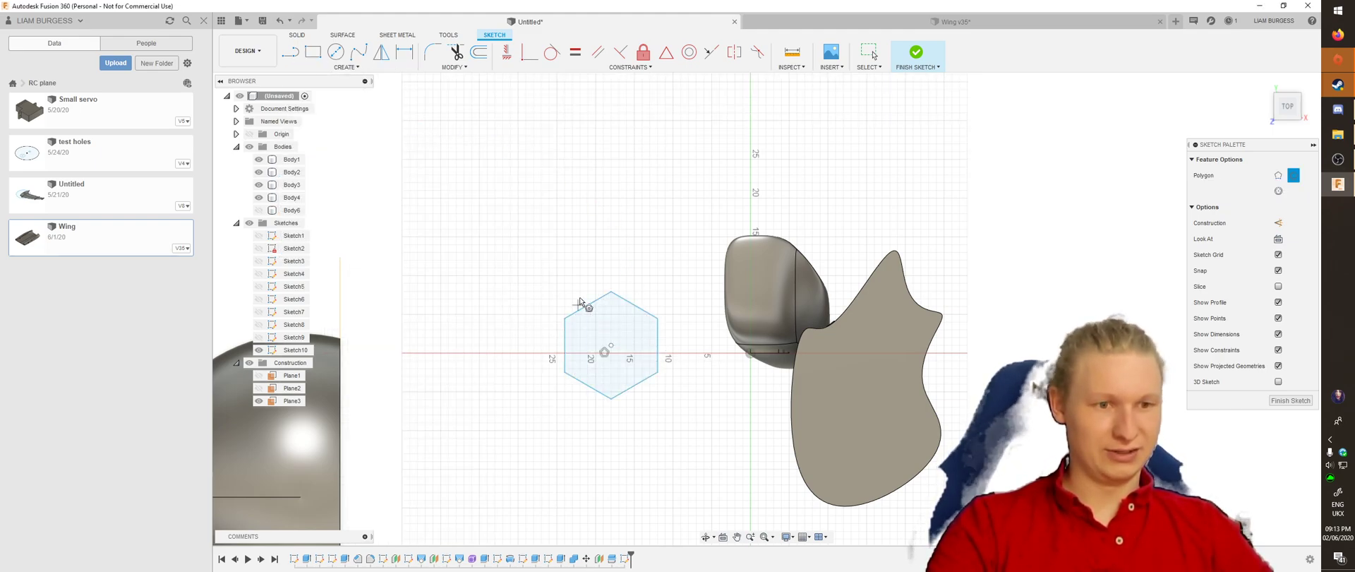
click(527, 237)
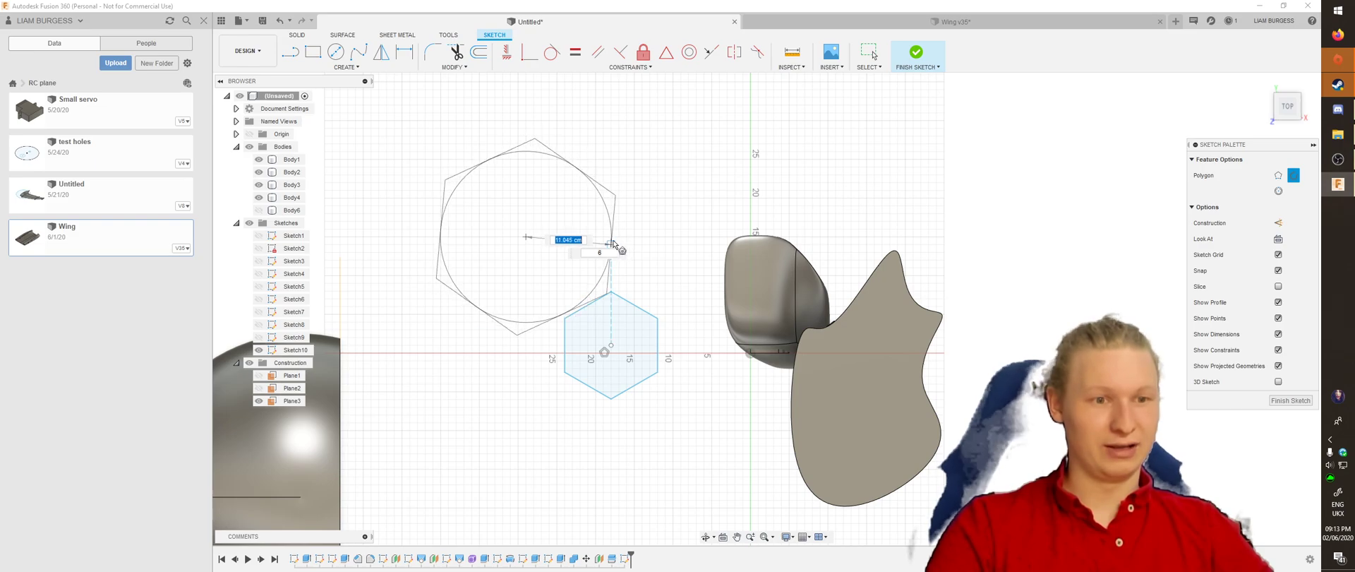
click(602, 241)
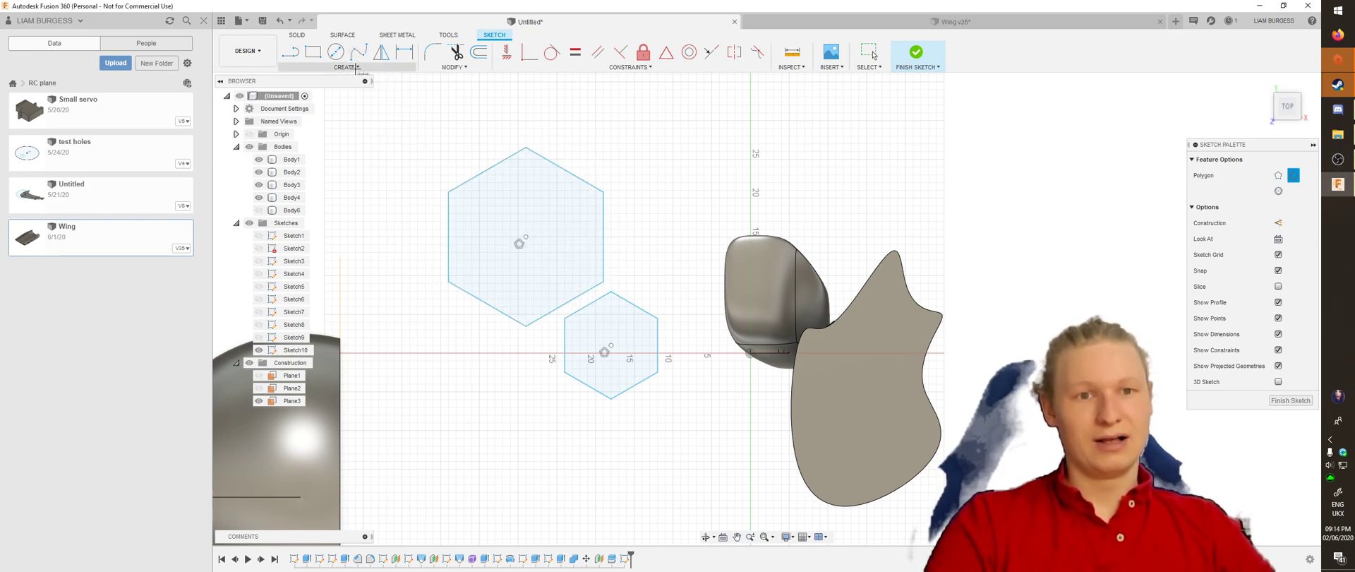
click(348, 67)
click(311, 239)
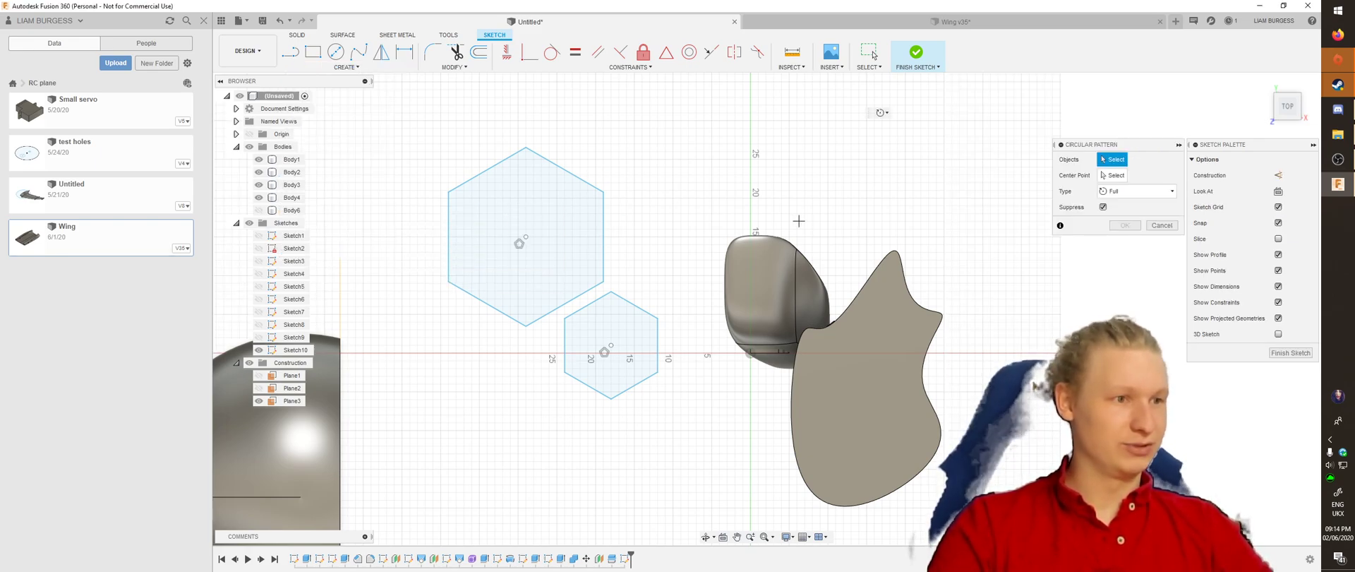
drag(425, 135, 683, 416)
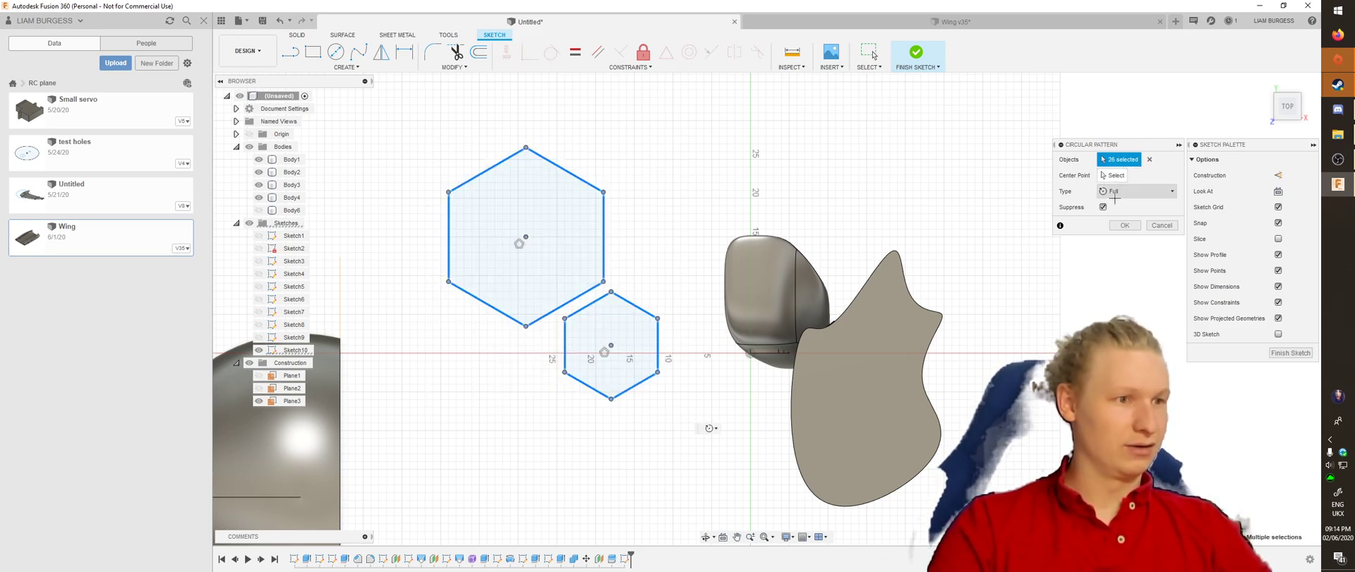
click(1125, 225)
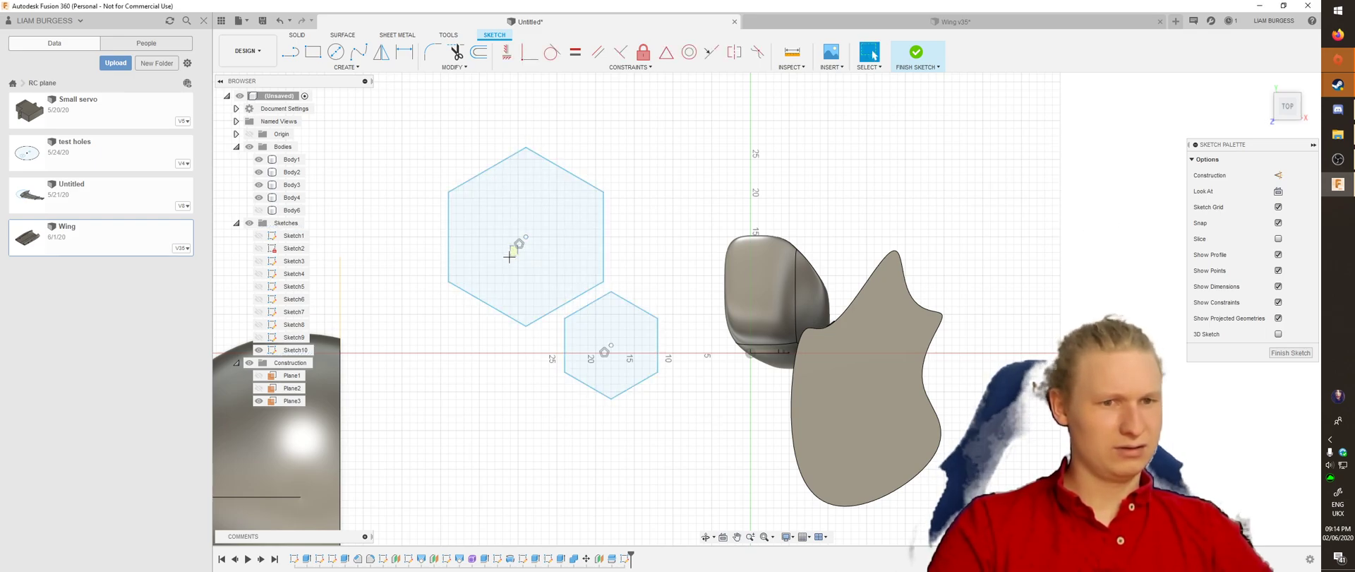
click(525, 235)
Create a rectangular pattern of both hexagons in a horizontal row with a quantity of 5 over an 85 cm extent
drag(389, 118, 684, 432)
click(346, 67)
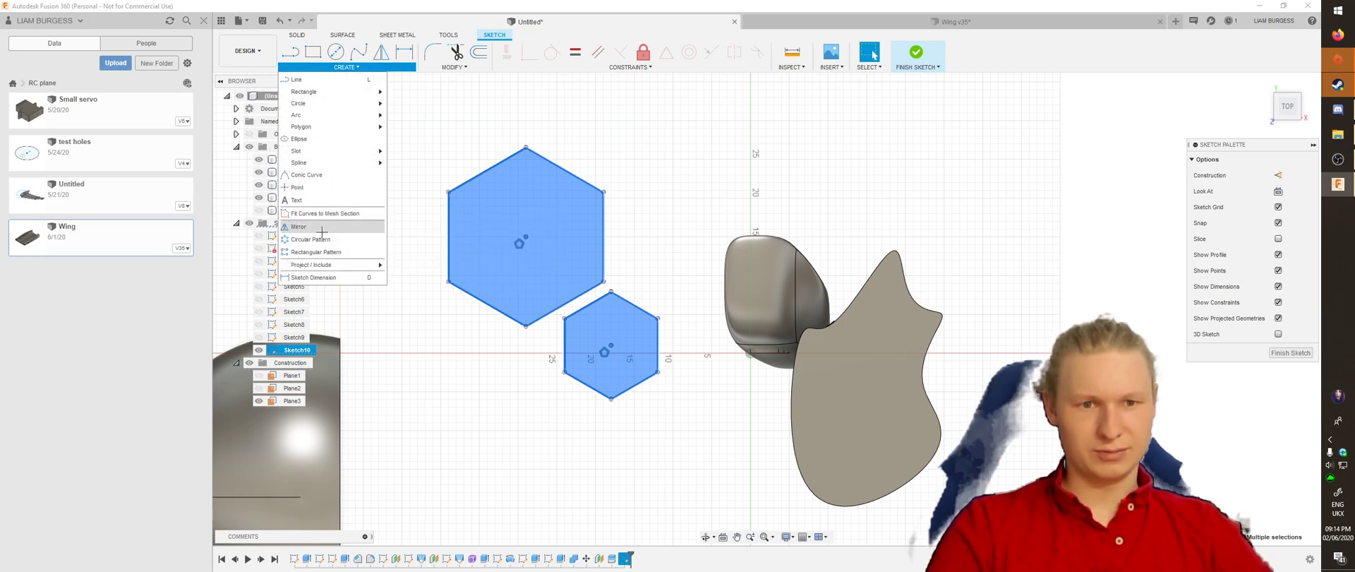
click(316, 252)
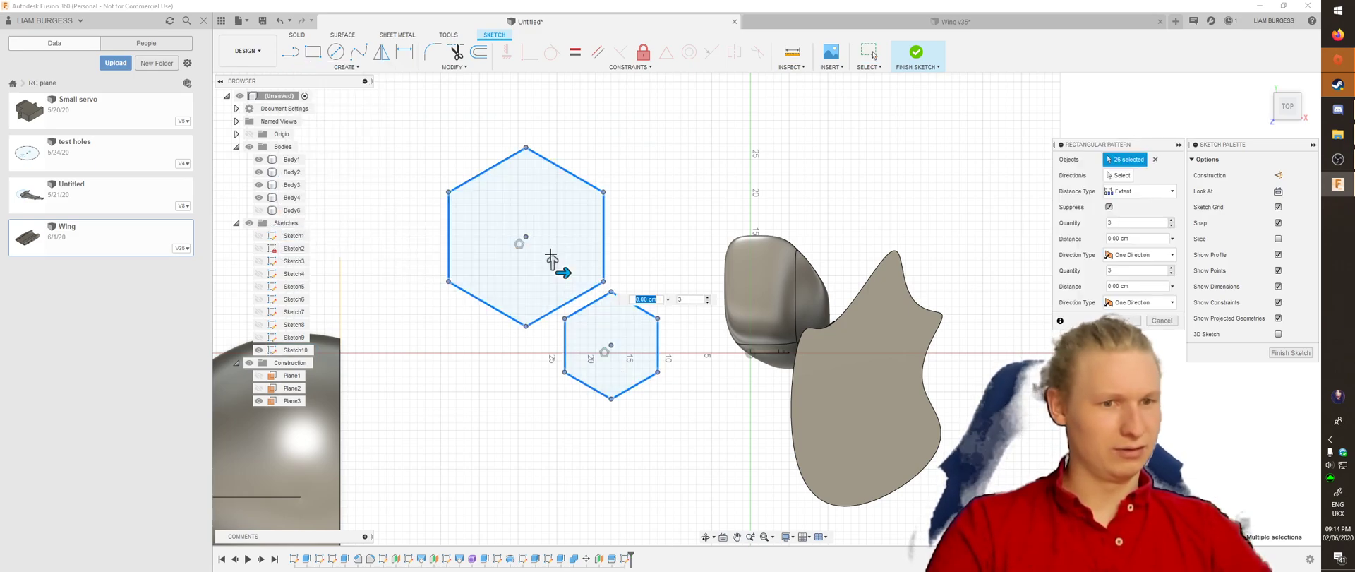
drag(562, 272, 890, 273)
middle_drag(987, 205, 886, 179)
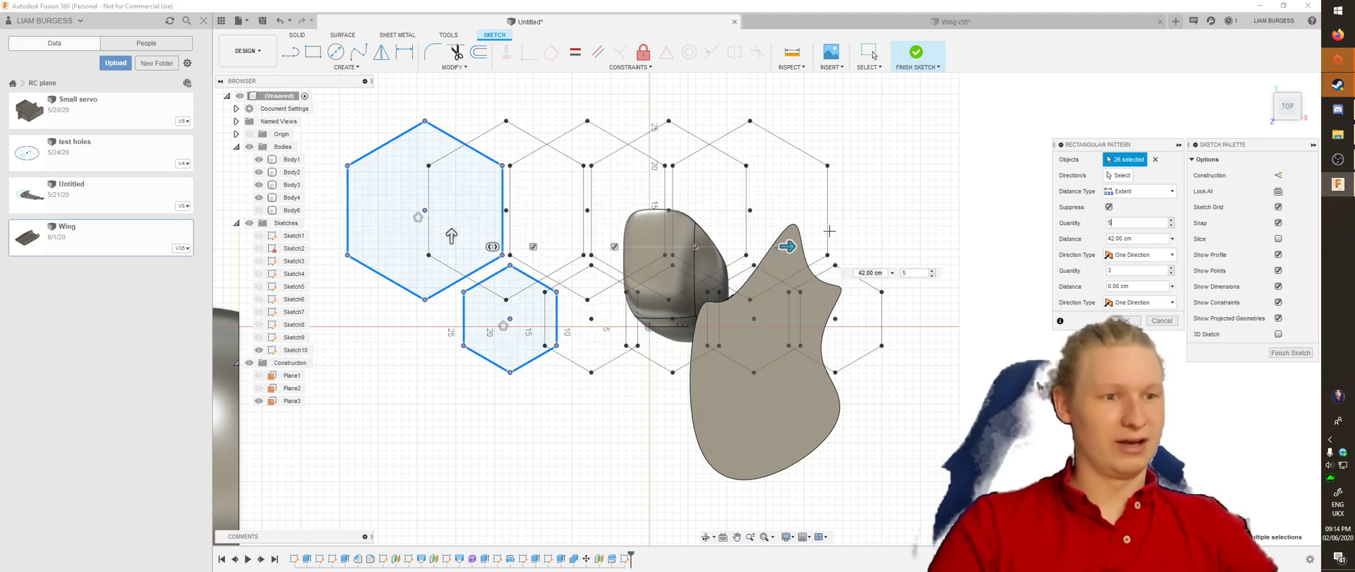
drag(789, 246, 1119, 204)
scroll(828, 328, down, 2)
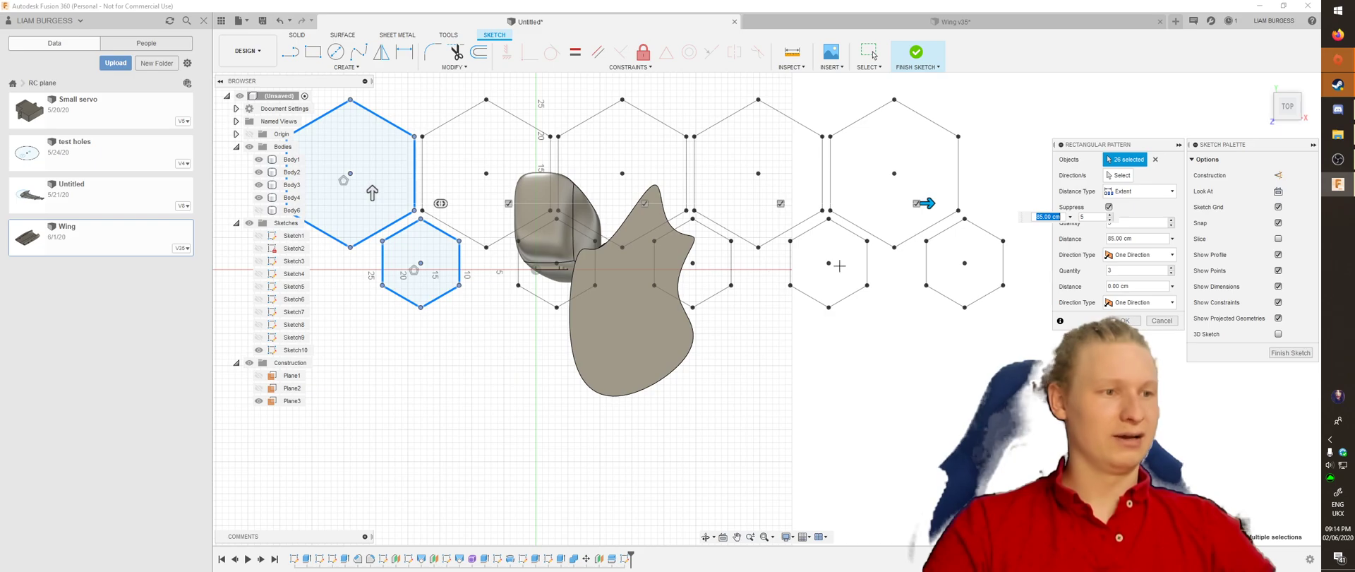
click(1126, 321)
Finish the rectangular pattern and select all the large and small hexagon profiles in both rows
shift+middle_drag(761, 194, 752, 167)
click(476, 151)
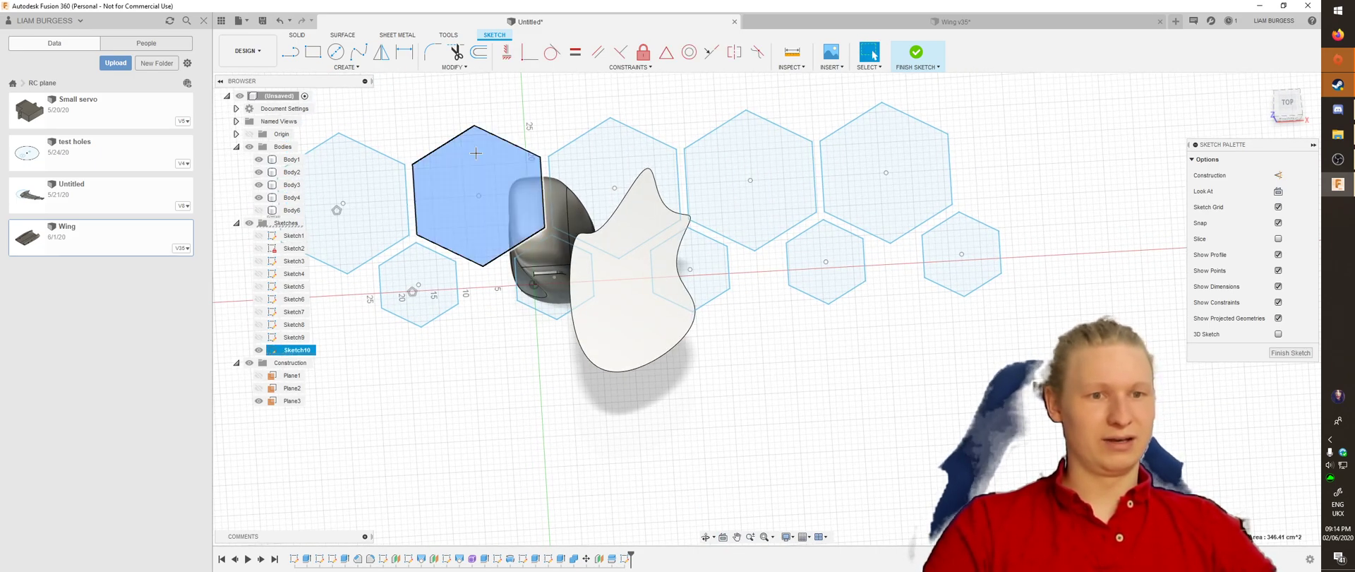
ctrl+click(610, 153)
ctrl+click(745, 155)
ctrl+click(695, 267)
ctrl+click(885, 172)
ctrl+click(819, 261)
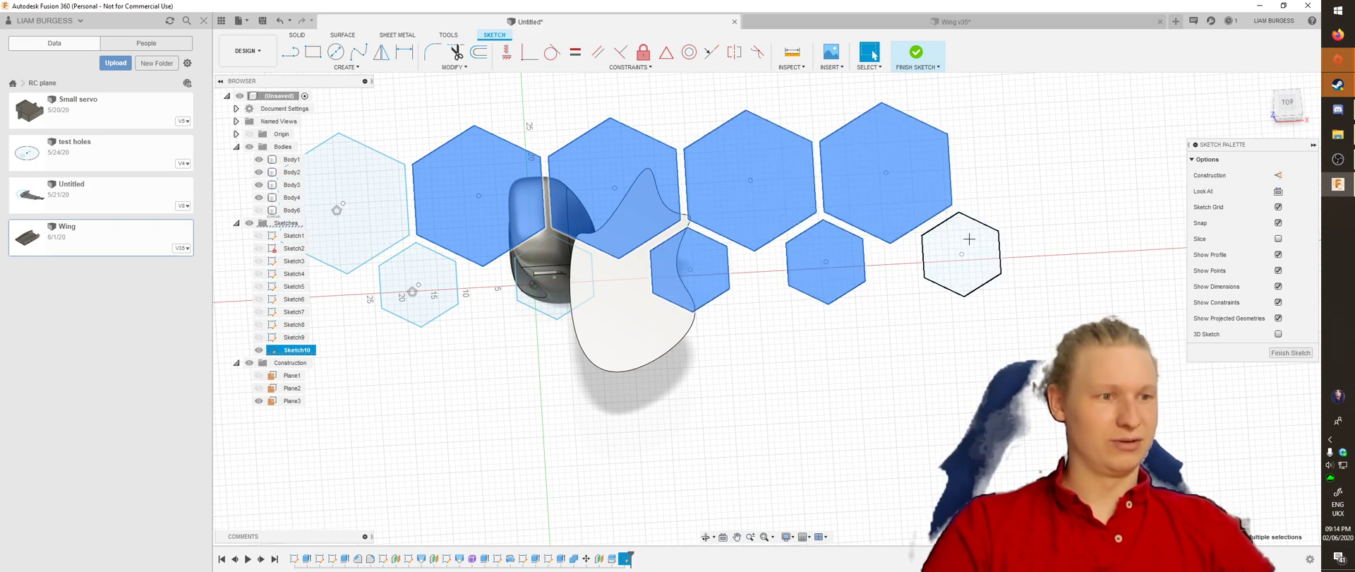
ctrl+click(962, 250)
drag(1051, 369, 461, 149)
drag(281, 84, 280, 83)
Extrude the selected hexagon profiles through the overlapping bodies to cut them, and check the carved shapes from several angles
shift+middle_drag(741, 279, 744, 240)
key(e)
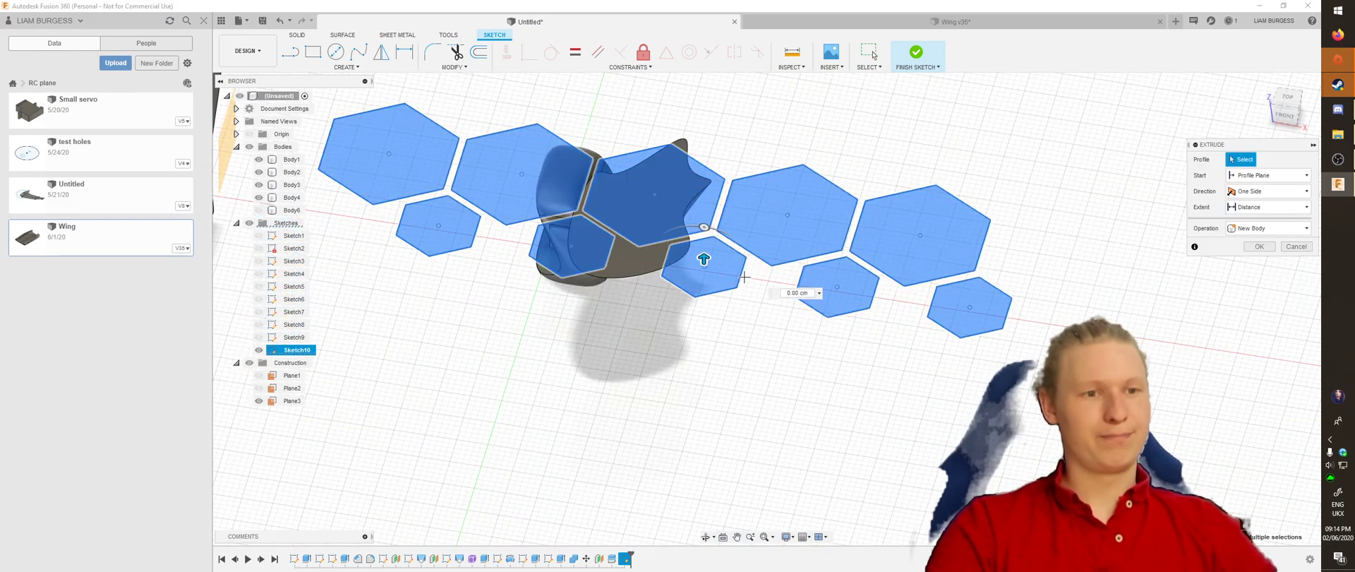
drag(689, 286, 690, 149)
shift+middle_drag(705, 152, 859, 285)
key(Return)
shift+middle_drag(724, 240, 557, 318)
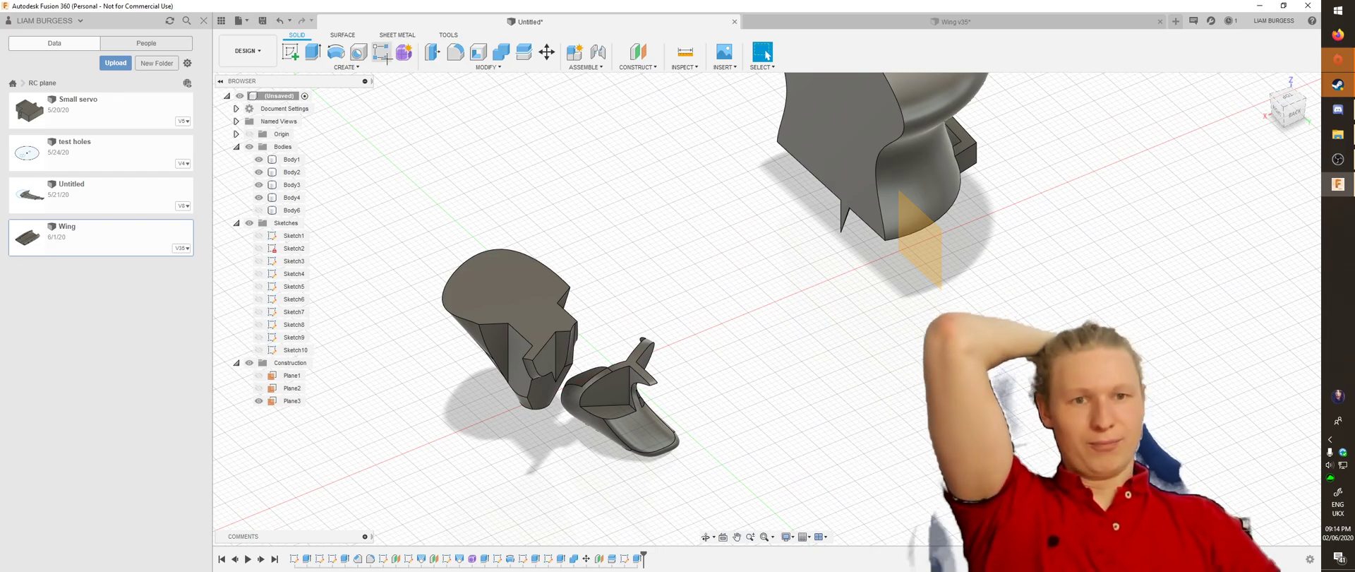
shift+middle_drag(612, 139, 722, 142)
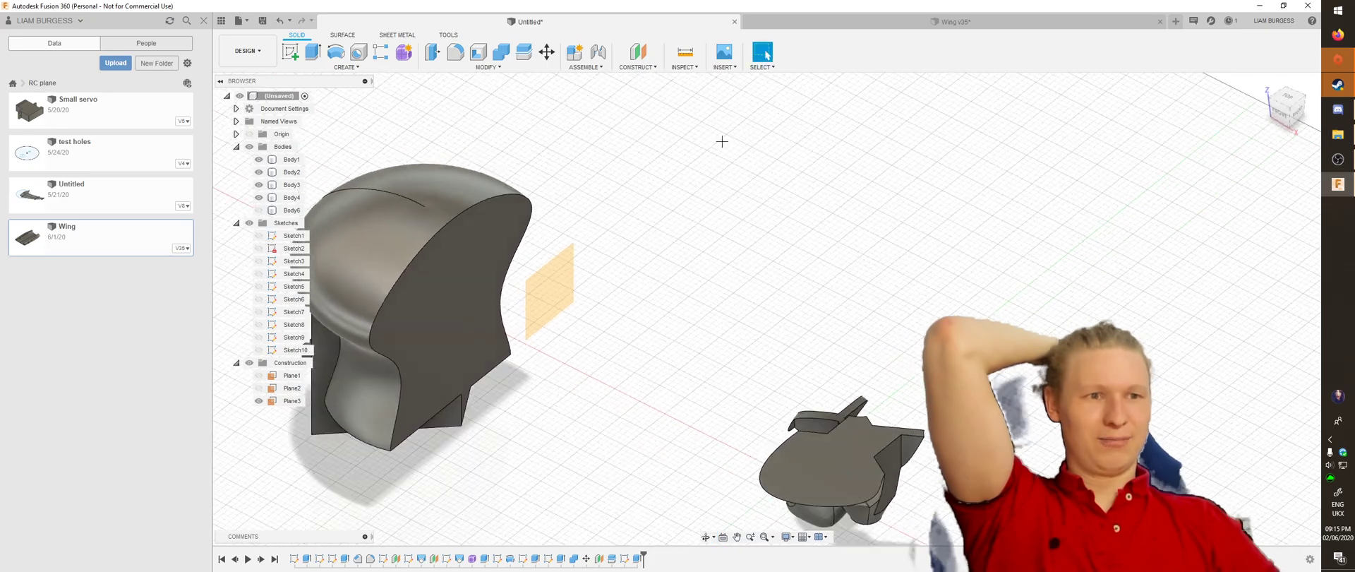
Switch to the Wing design and hide all its visible sketches, including the honeycomb sketch Sketch11
click(822, 21)
shift+middle_drag(660, 228, 662, 234)
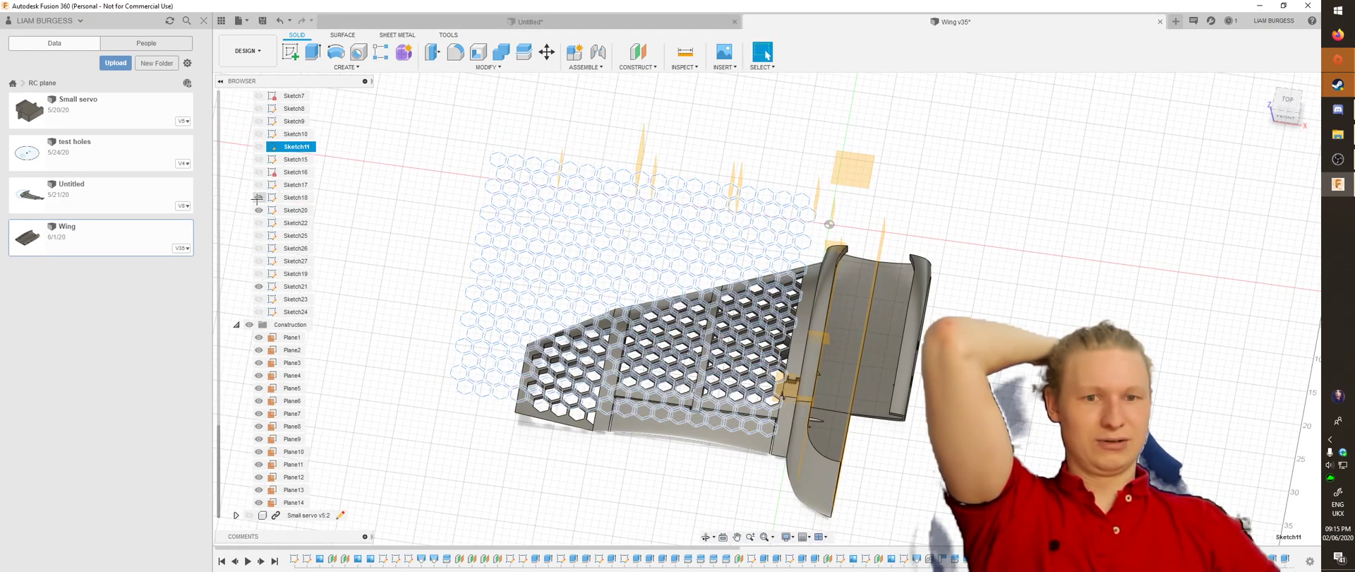
scroll(252, 172, up, 5)
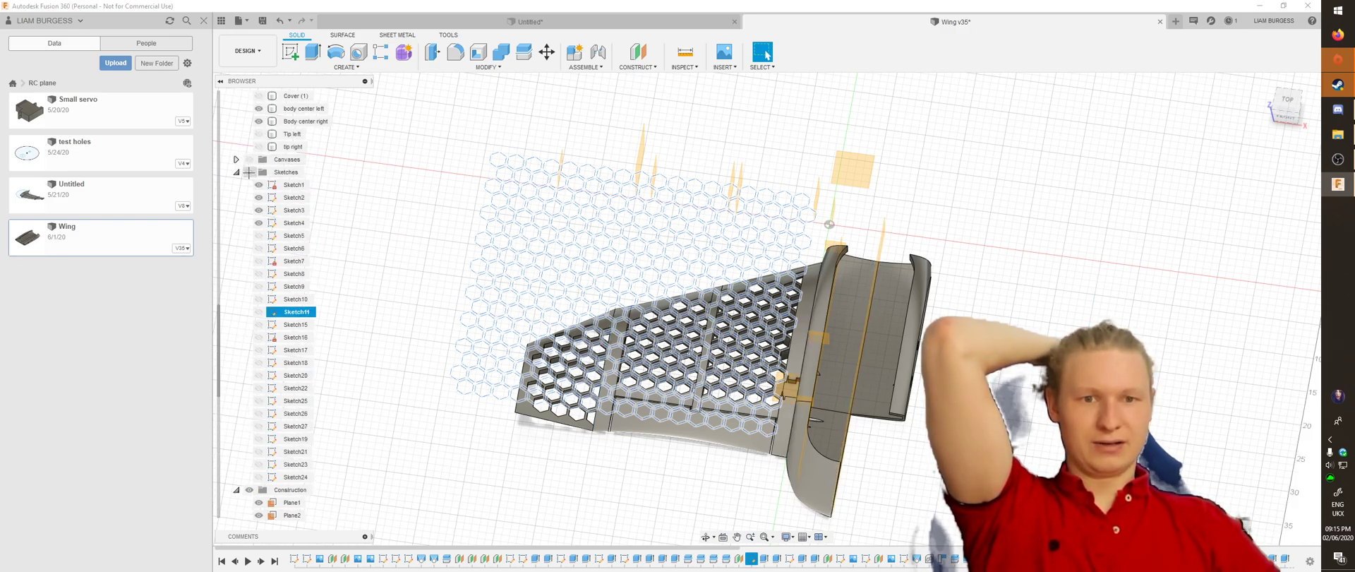
click(259, 210)
click(258, 223)
shift+middle_drag(443, 171, 453, 144)
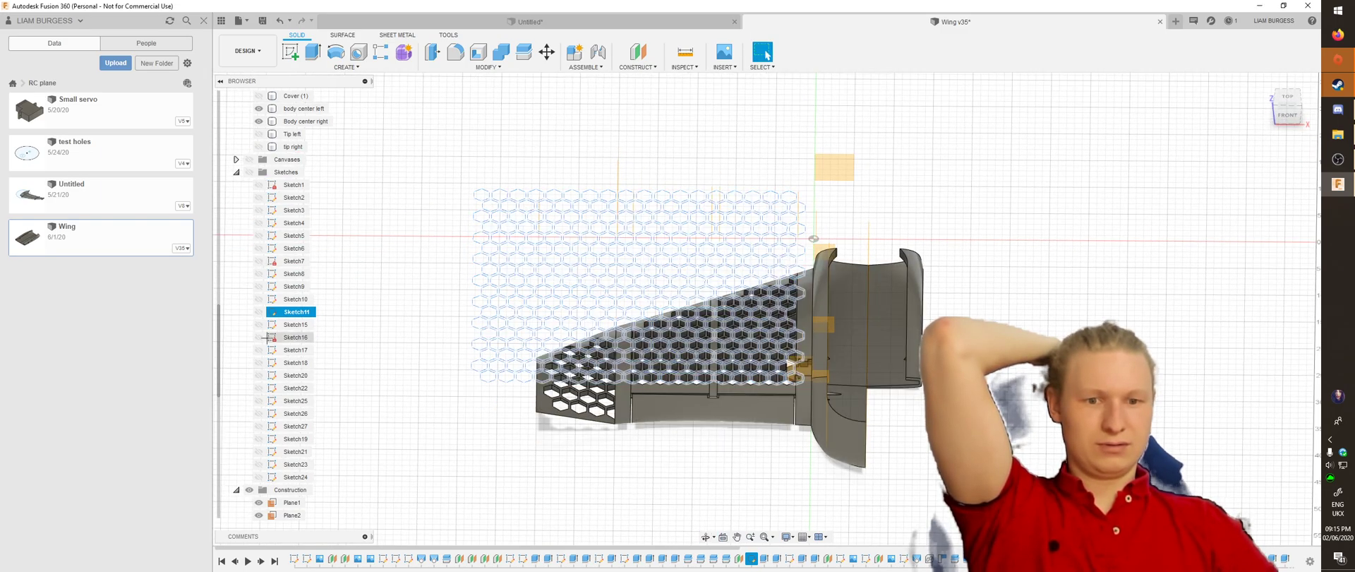
click(392, 193)
shift+middle_drag(586, 192, 562, 215)
scroll(258, 189, up, 6)
Show Cover and the opposite wing's bodies: Dihedral (1), Rib small (1), Aileron/elevator (1), Rib big (1), Hex big (1), Rib middle (1) and Hex small (1)
click(259, 198)
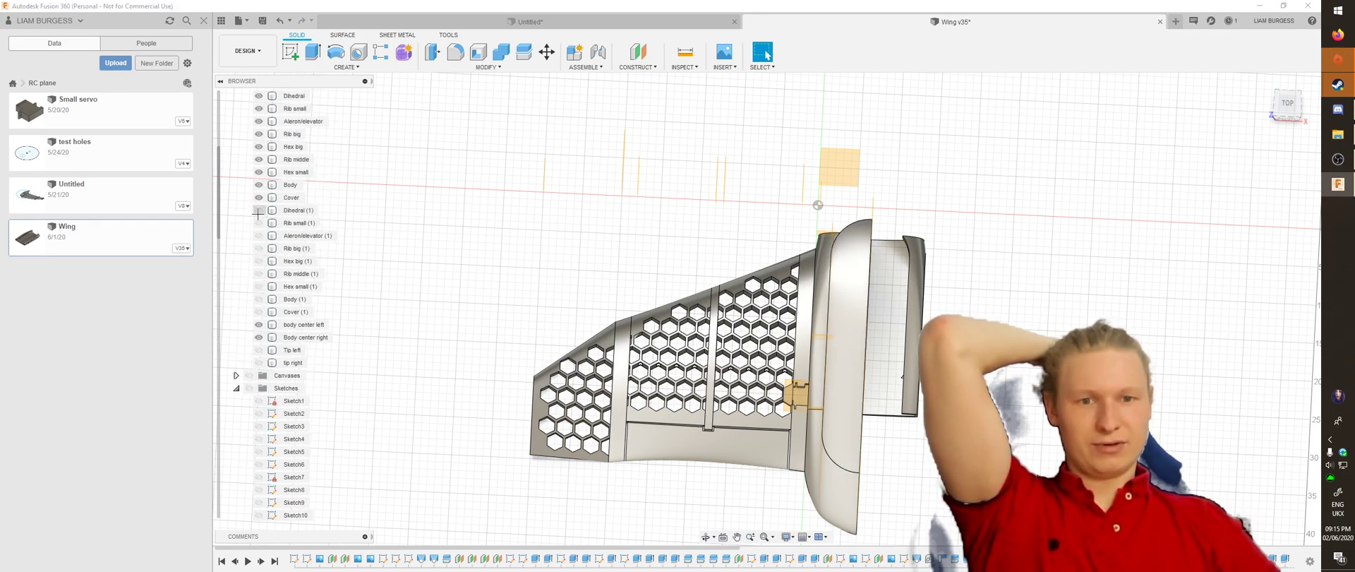
click(258, 211)
click(259, 223)
click(258, 235)
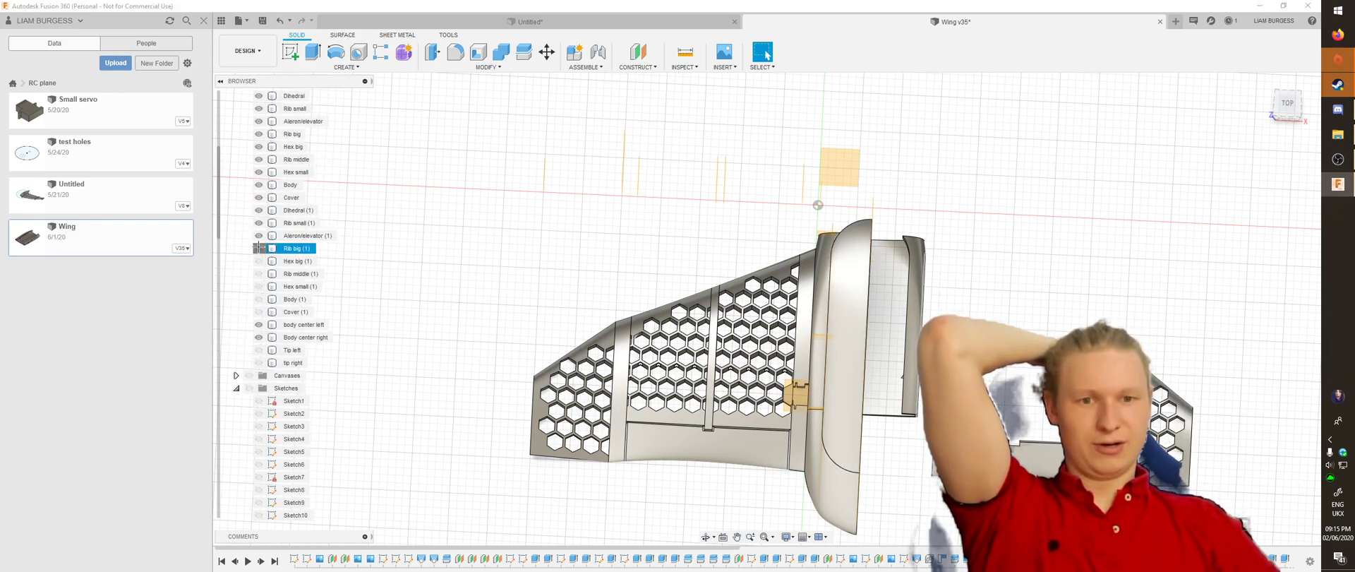
click(258, 248)
click(258, 262)
click(258, 274)
click(258, 287)
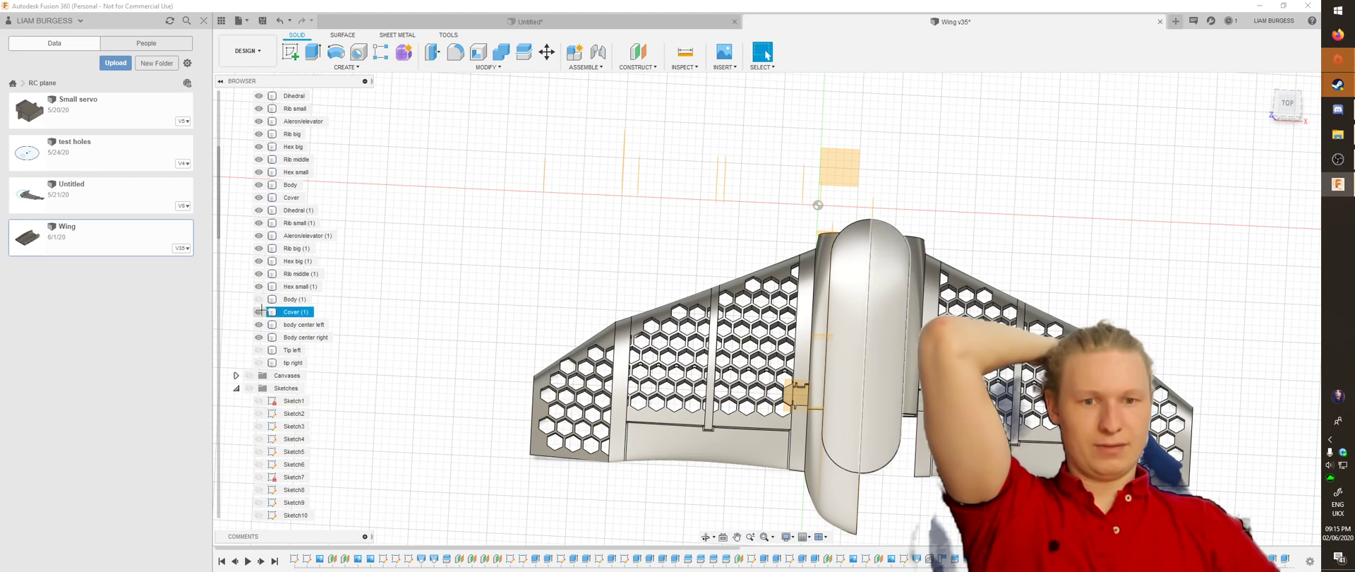
Show the remaining plane bodies Body (1), Tip left and tip right
click(258, 299)
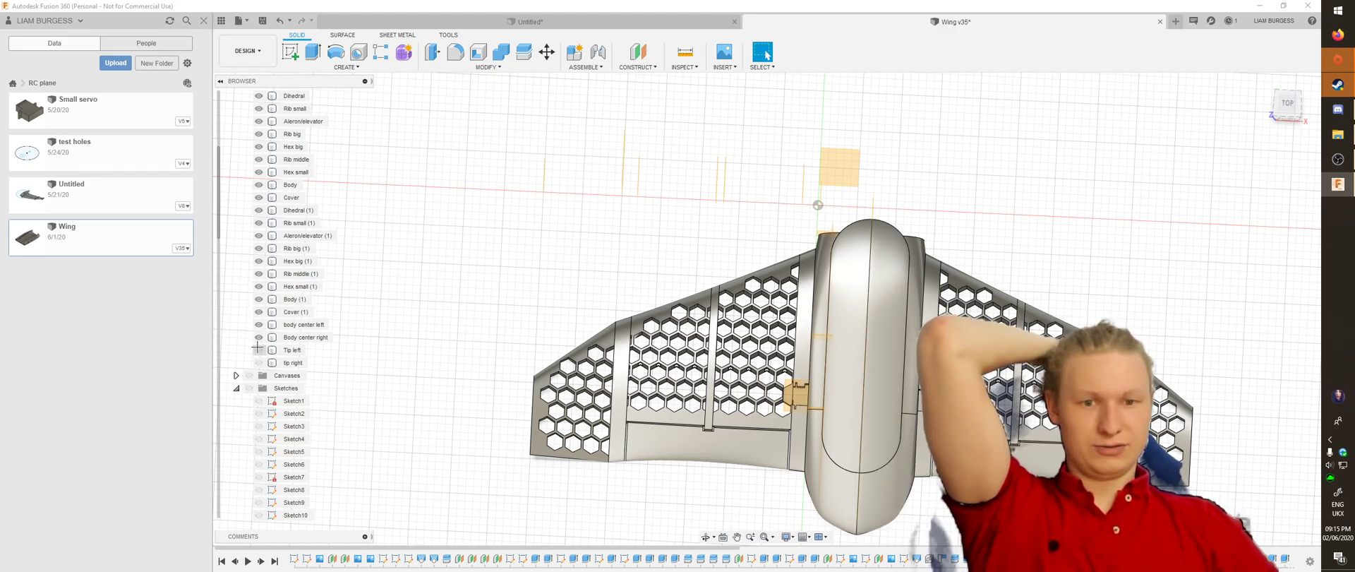
click(258, 350)
click(258, 363)
shift+middle_drag(574, 269, 926, 237)
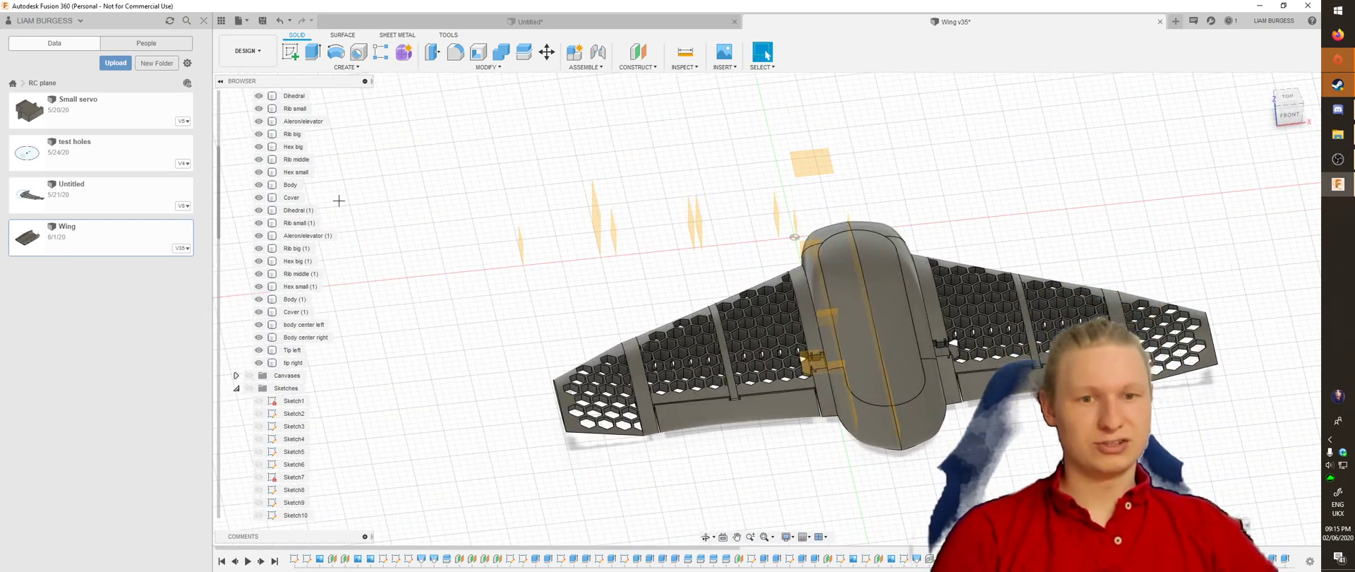
scroll(282, 172, up, 2)
shift+middle_drag(659, 299, 677, 310)
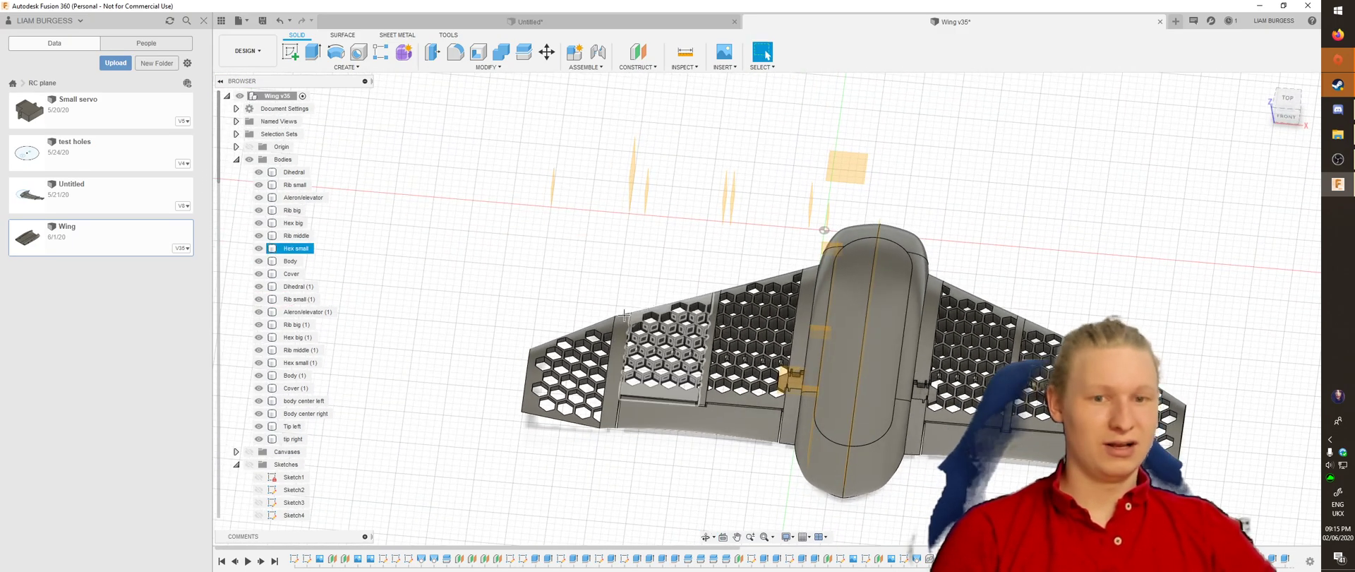
Hide the fuselage body Cover (1) to expose the inside of the plane, keeping Body (1) shown
click(261, 388)
click(258, 388)
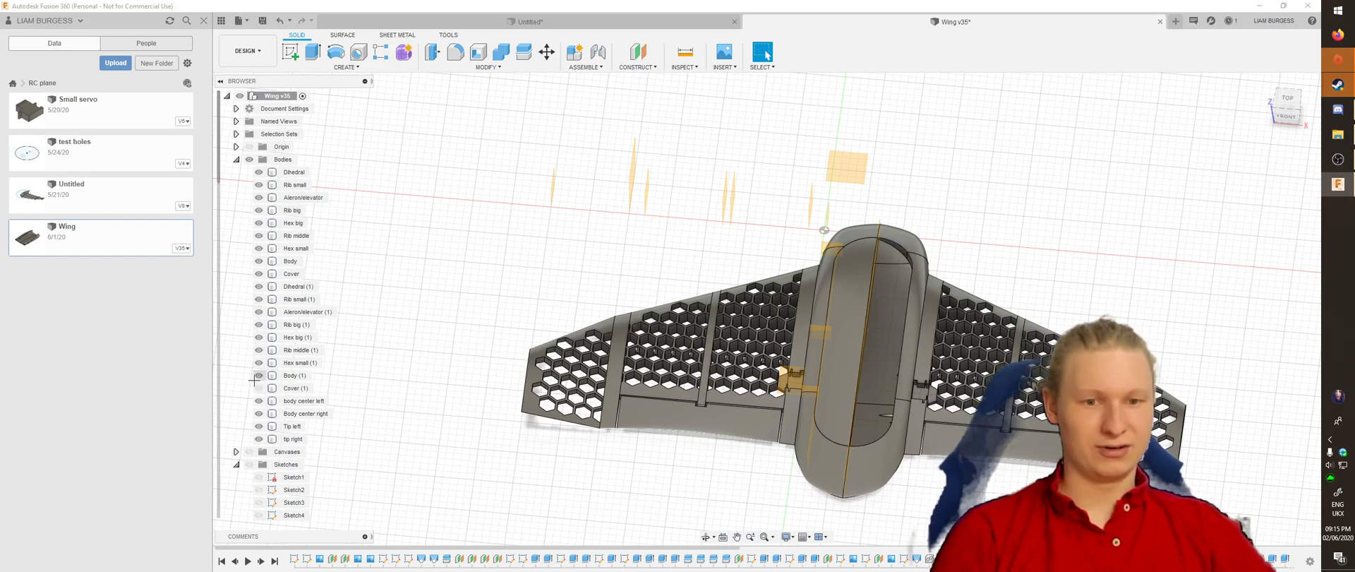
click(254, 380)
mouse_move(534, 240)
shift+middle_down()
mouse_move(553, 233)
mouse_move(614, 122)
mouse_move(745, 221)
mouse_move(723, 196)
shift+middle_up()
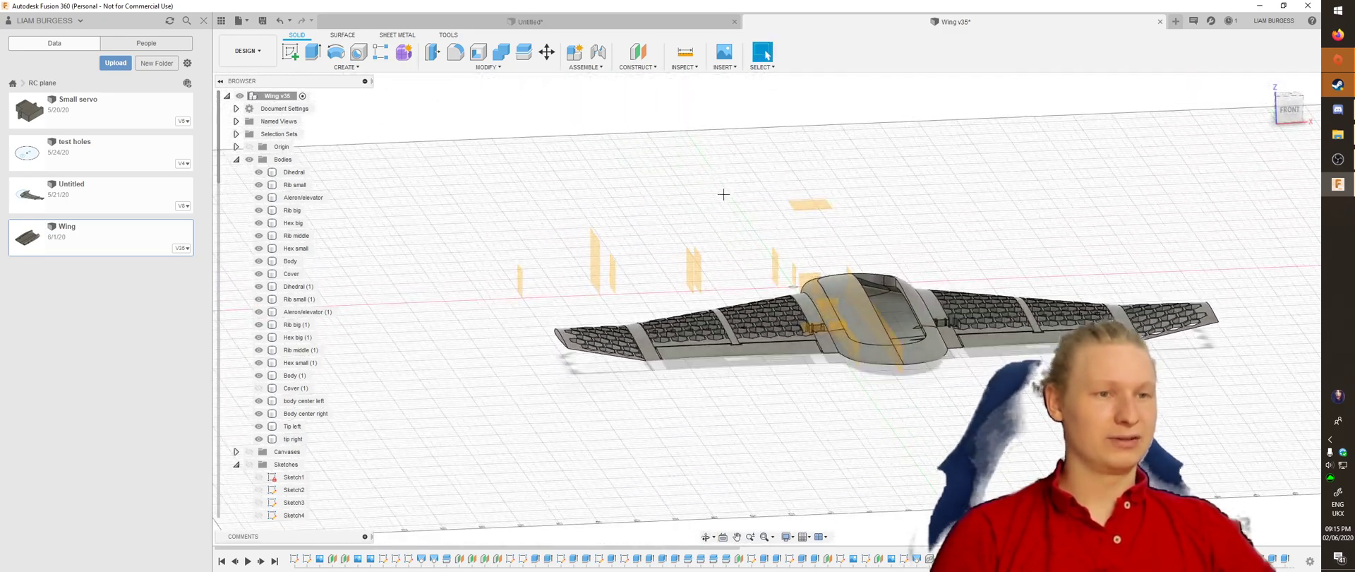
Compare with the untitled design, then examine the whole plane from above and at an angle, highlighting the fuselage Body
click(619, 23)
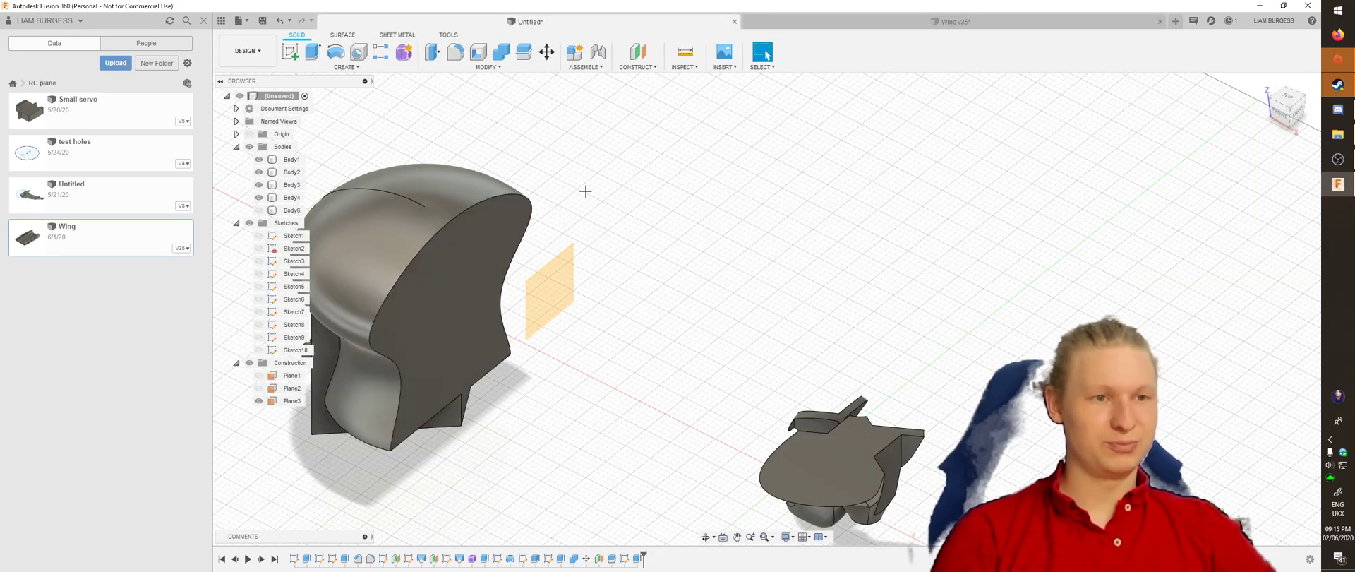
click(795, 26)
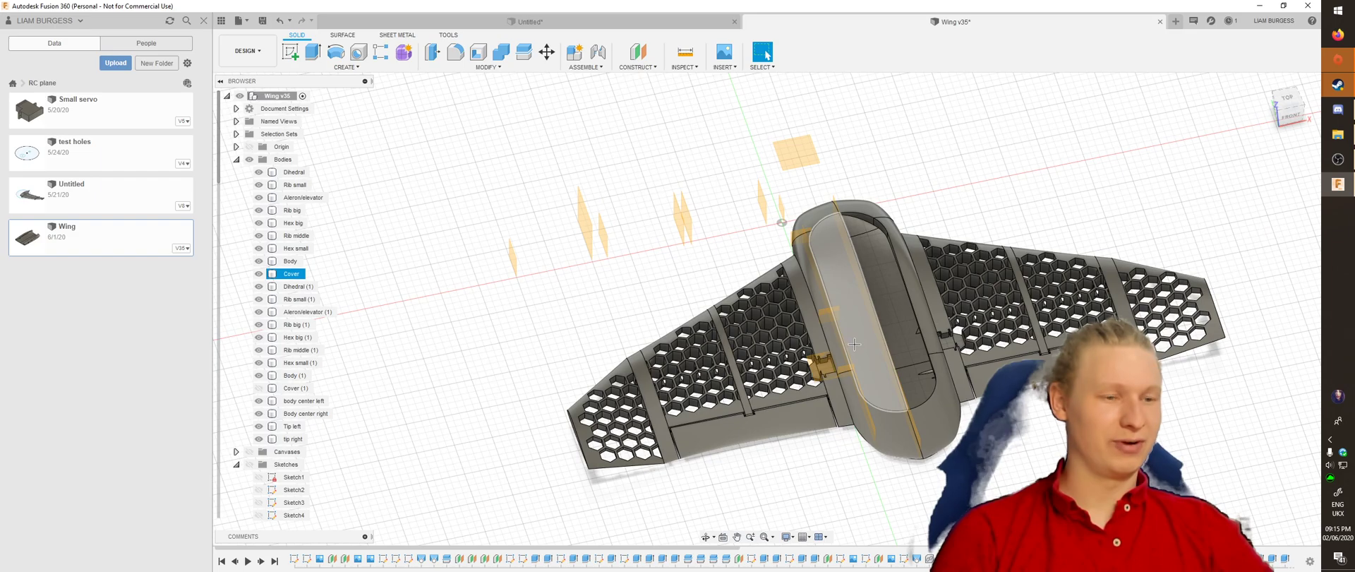
shift+middle_drag(928, 365, 770, 134)
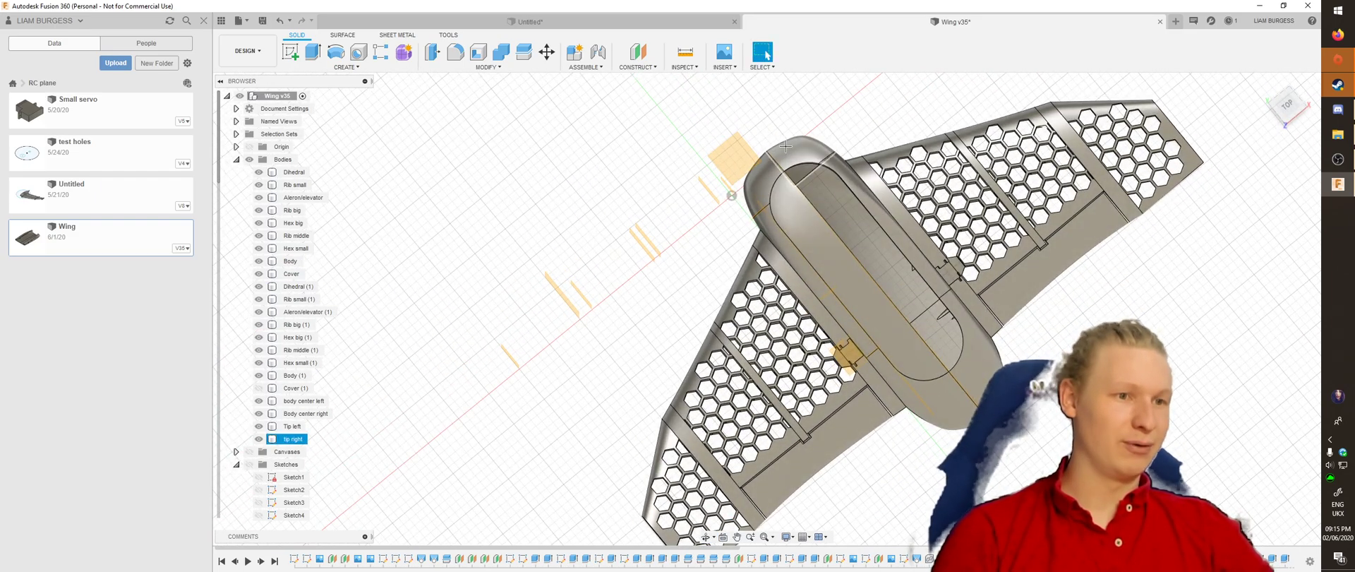
click(829, 323)
shift+middle_drag(771, 272, 737, 215)
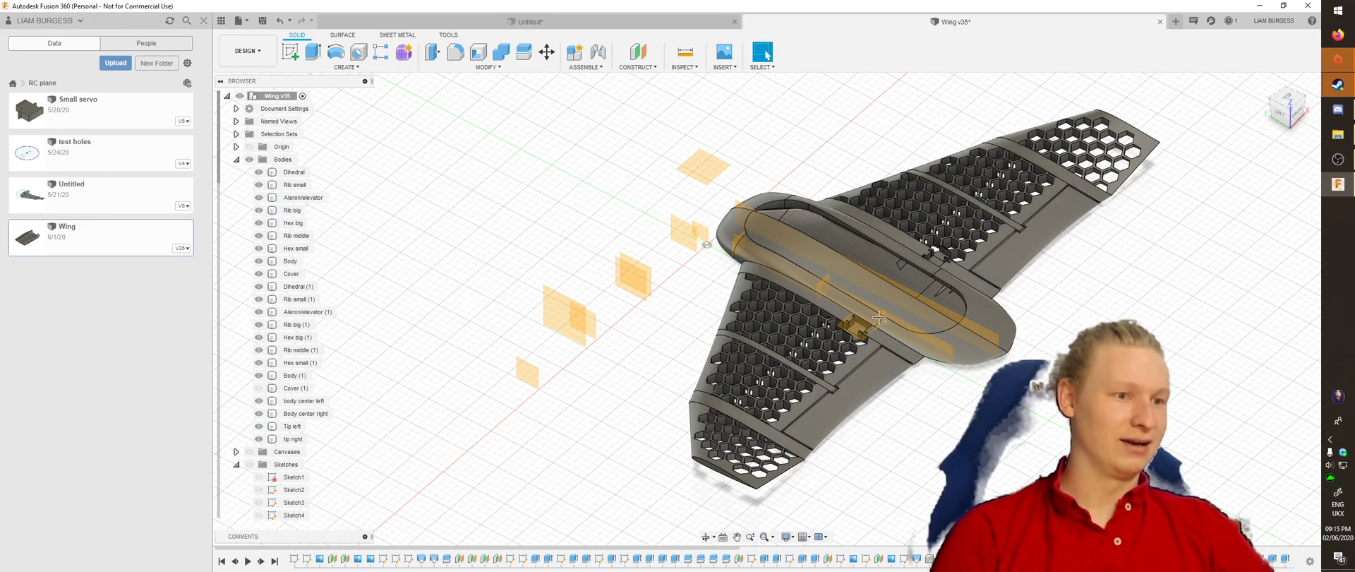
shift+middle_drag(879, 319, 914, 297)
click(918, 295)
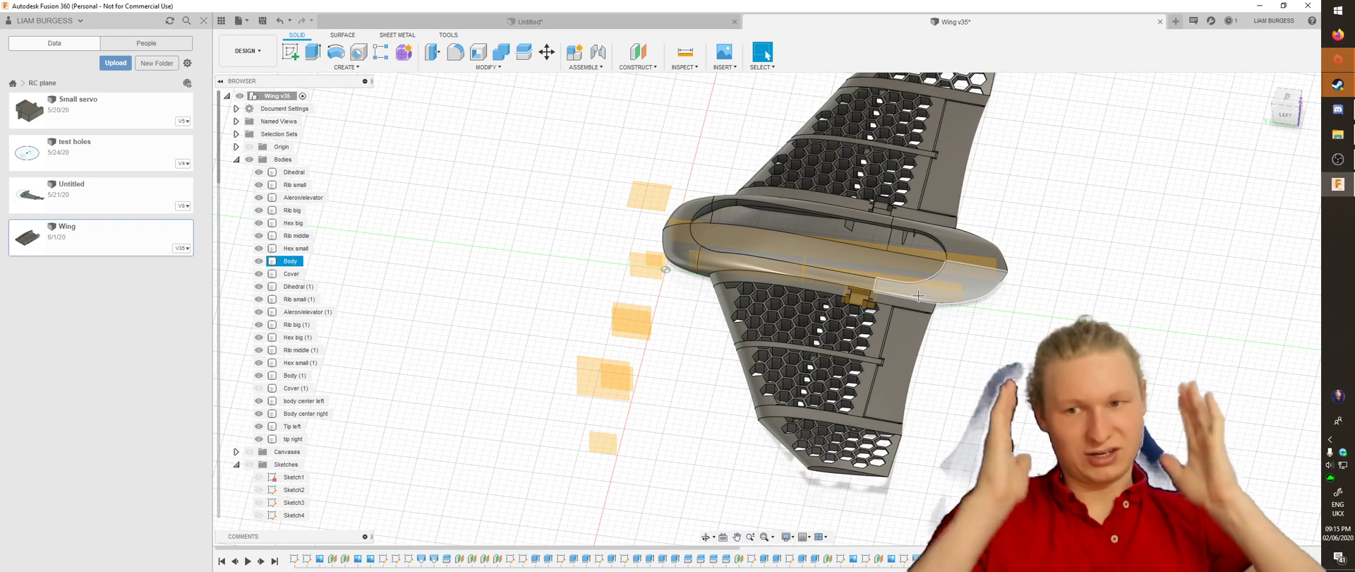
click(579, 167)
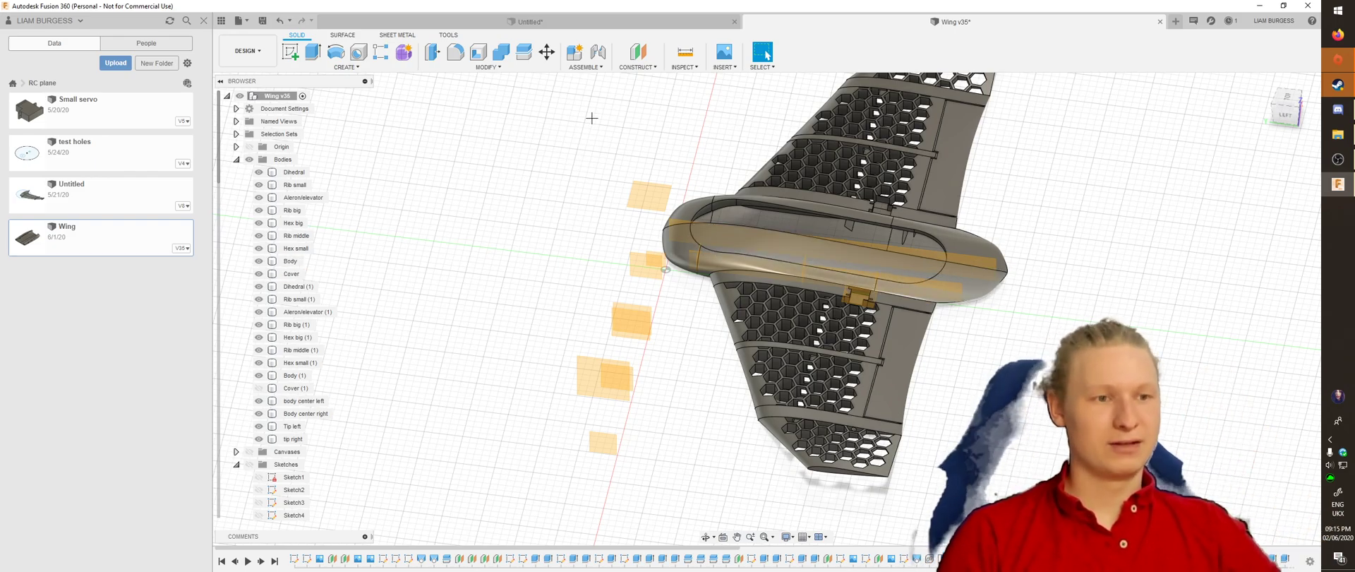
In the untitled design, review the export file types and save location with STL chosen, and leave without exporting
click(558, 22)
shift+middle_drag(584, 205, 604, 172)
shift+middle_drag(671, 142, 590, 174)
click(238, 21)
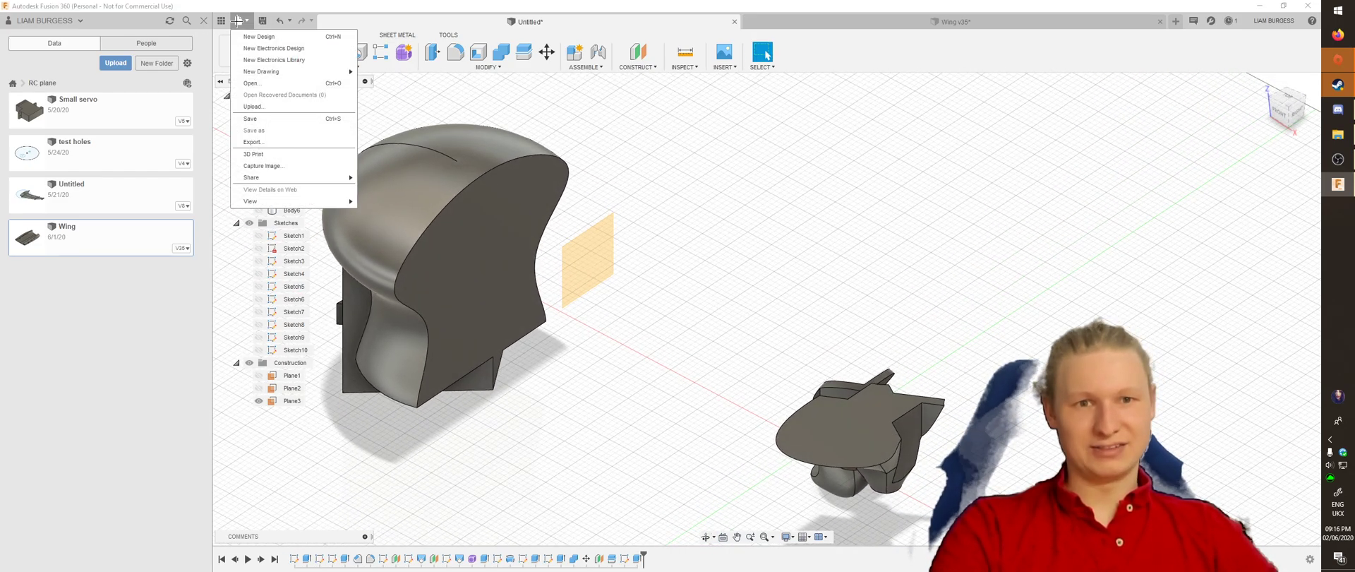
click(261, 142)
scroll(626, 140, down, 12)
click(626, 140)
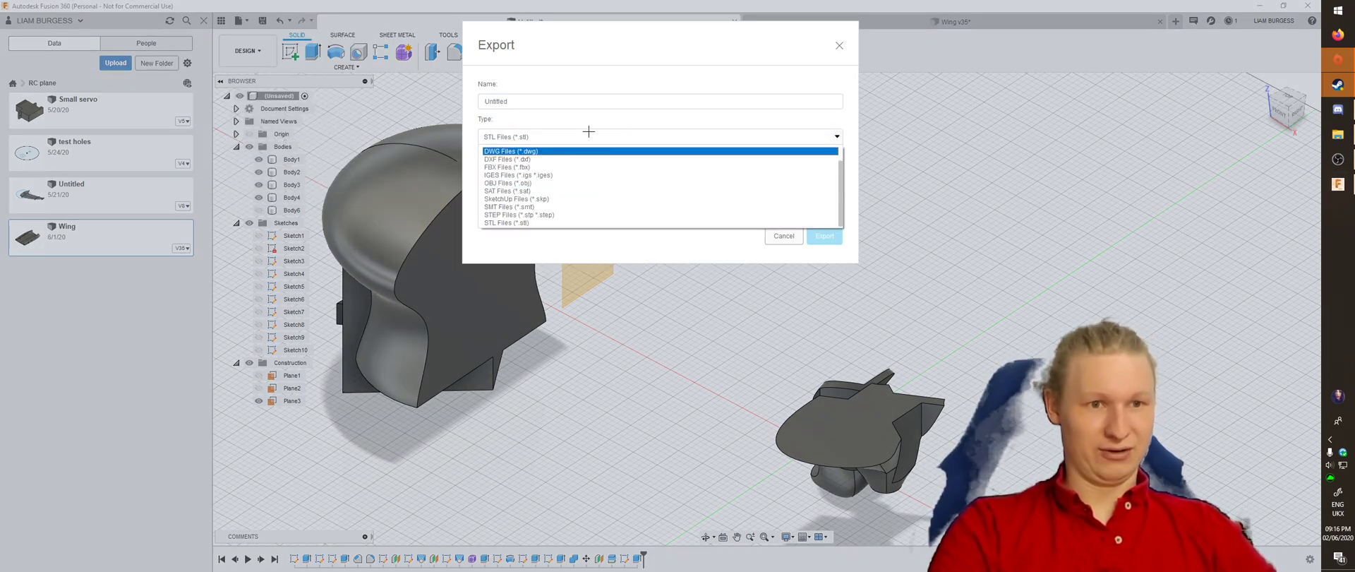
click(551, 134)
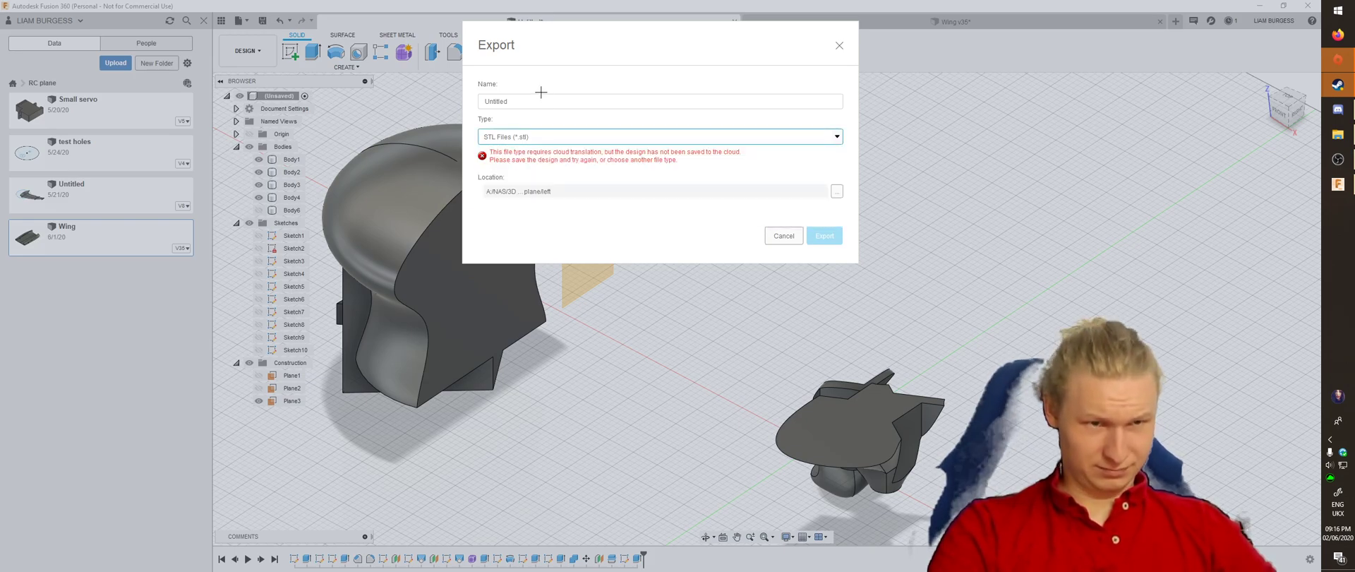
click(835, 188)
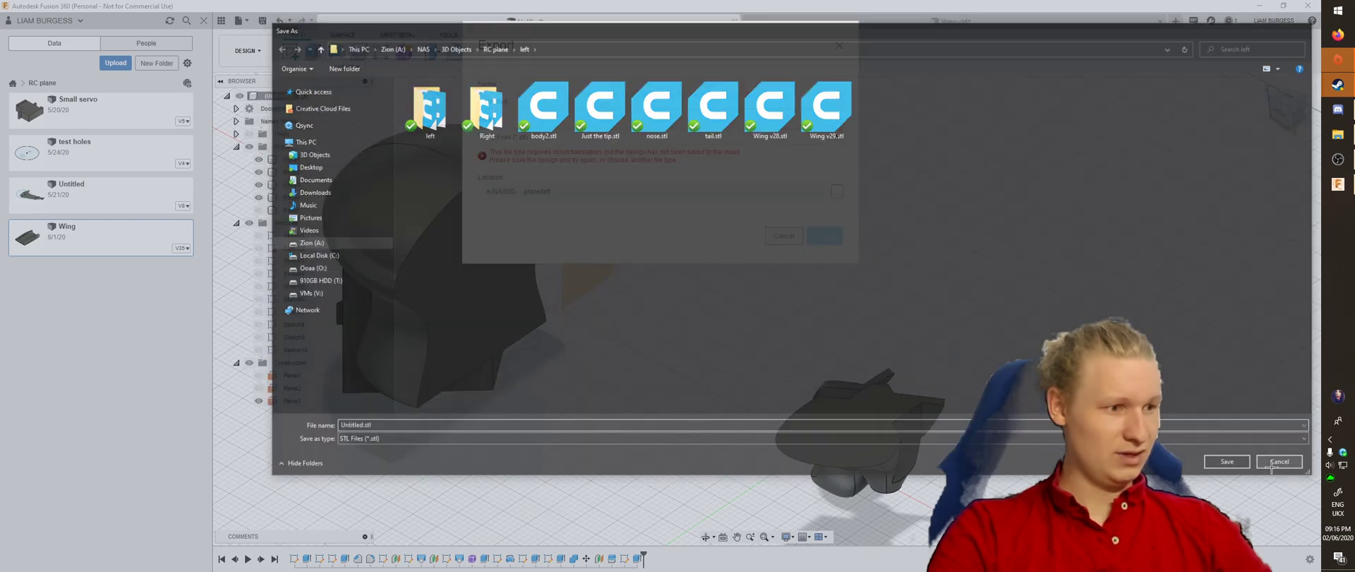
click(1279, 462)
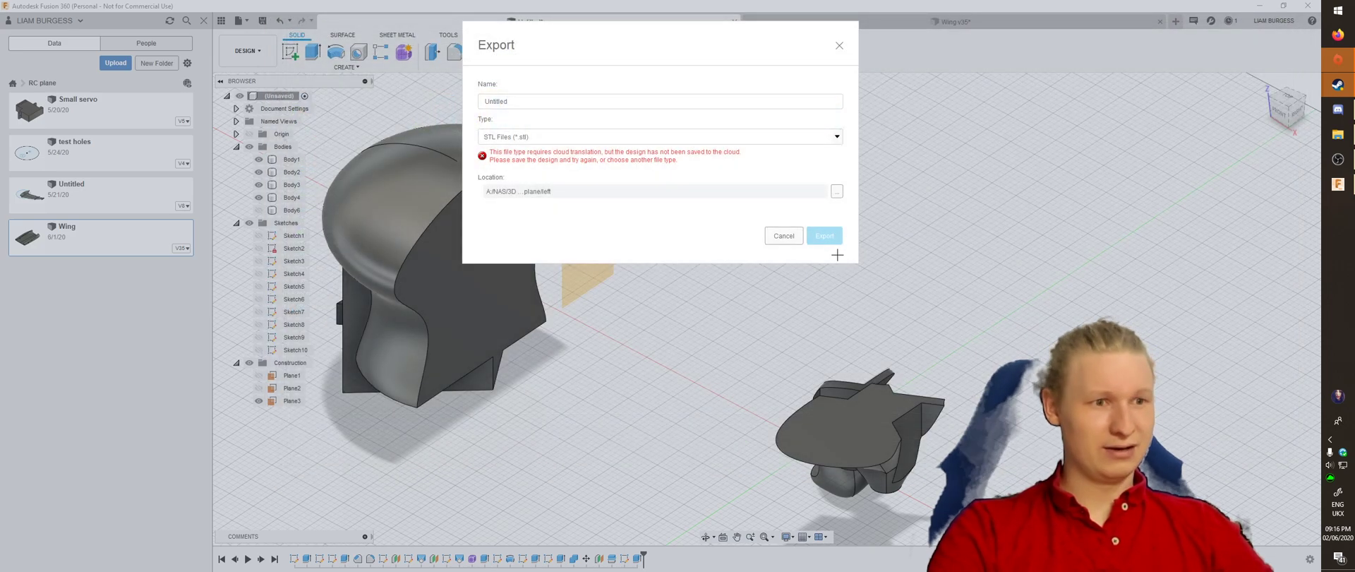
click(665, 138)
click(783, 235)
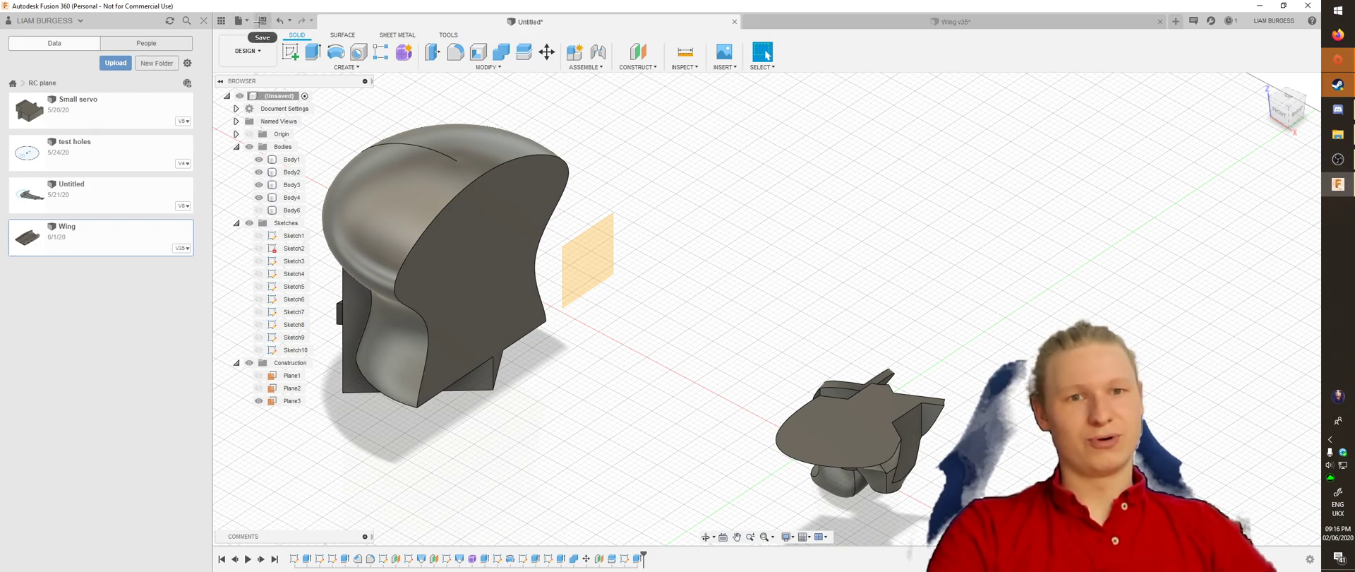
click(240, 21)
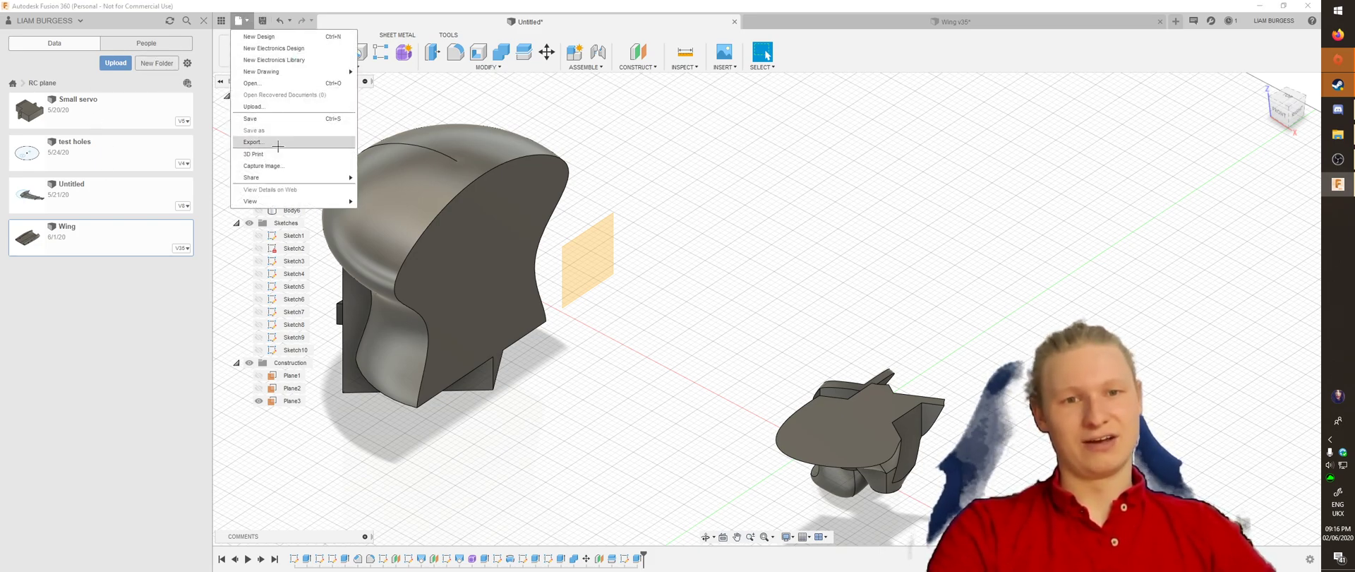
click(732, 184)
middle_drag(679, 147, 782, 151)
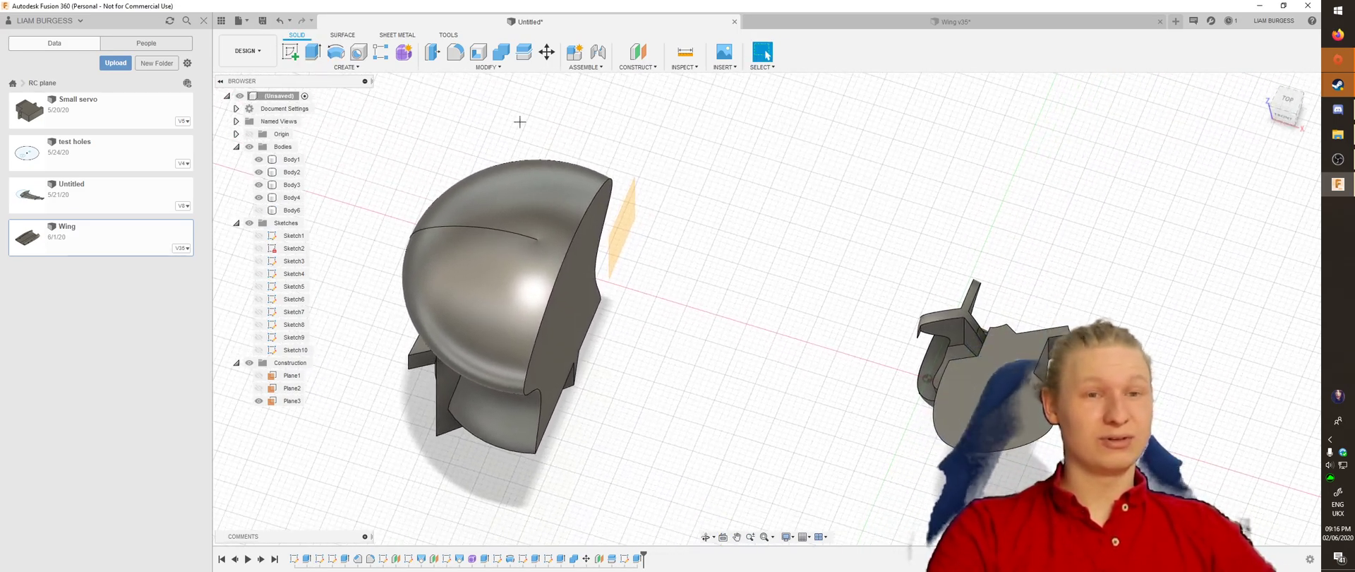
click(366, 67)
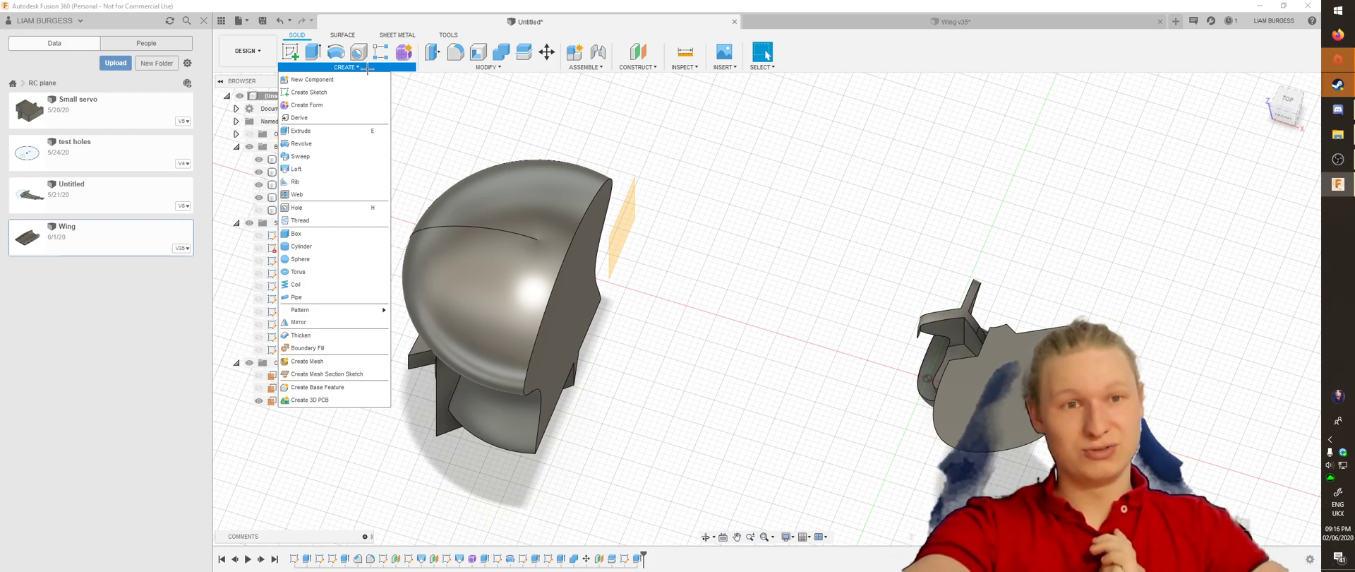
click(807, 215)
Fillet the outline edge of the large rounded body's flat side face with a constant radius of 3 cm
shift+middle_drag(767, 210, 817, 195)
click(608, 187)
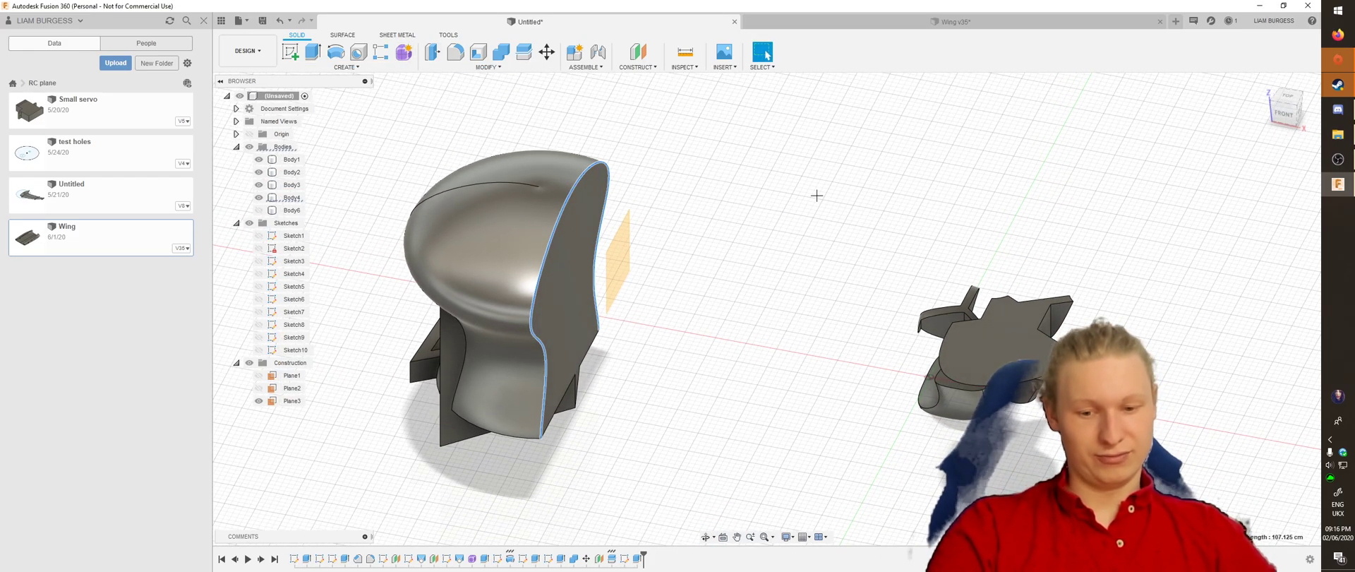
text(f)
text(11.50)
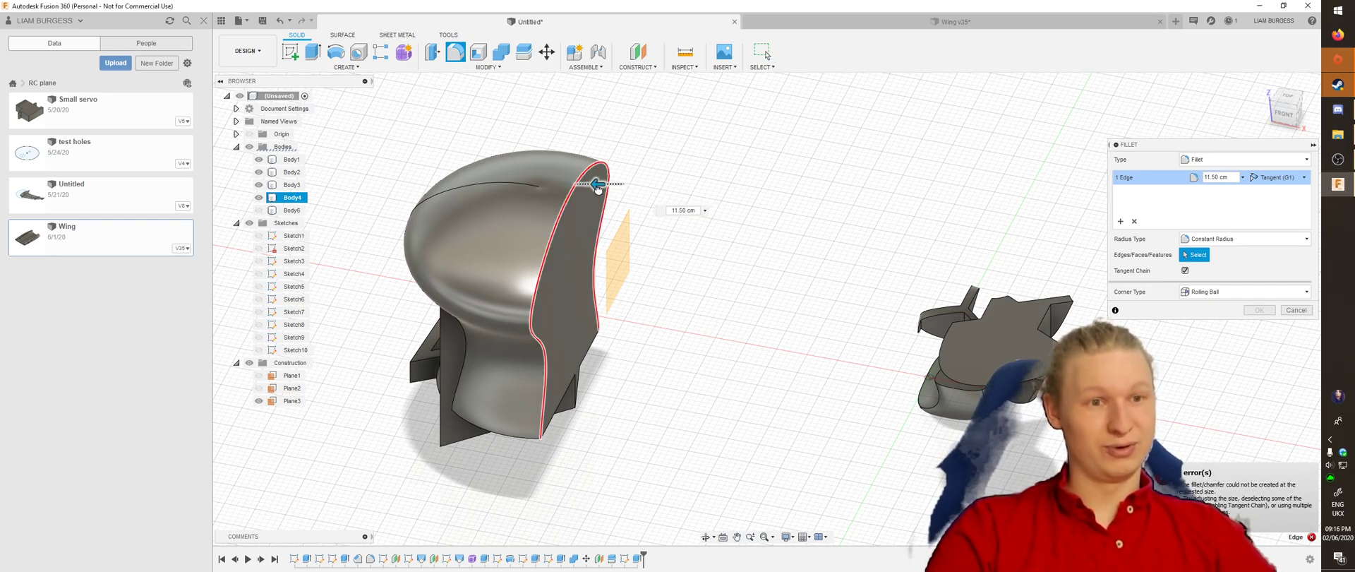
drag(610, 184, 625, 184)
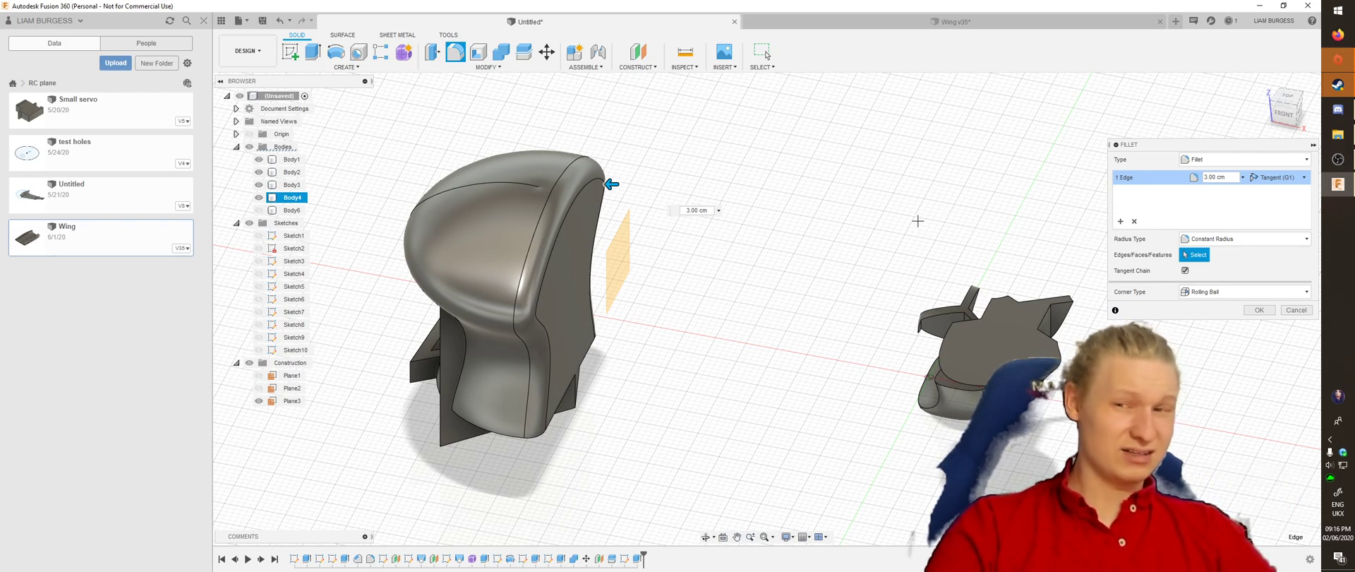
click(346, 67)
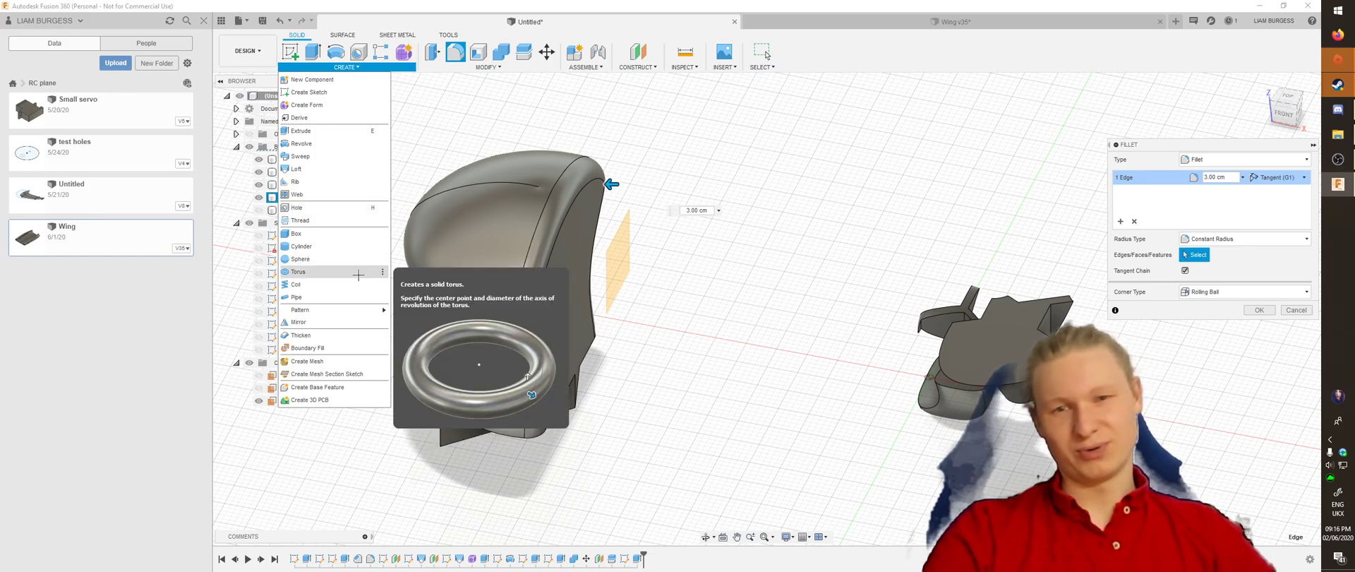
shift+middle_drag(759, 259, 768, 213)
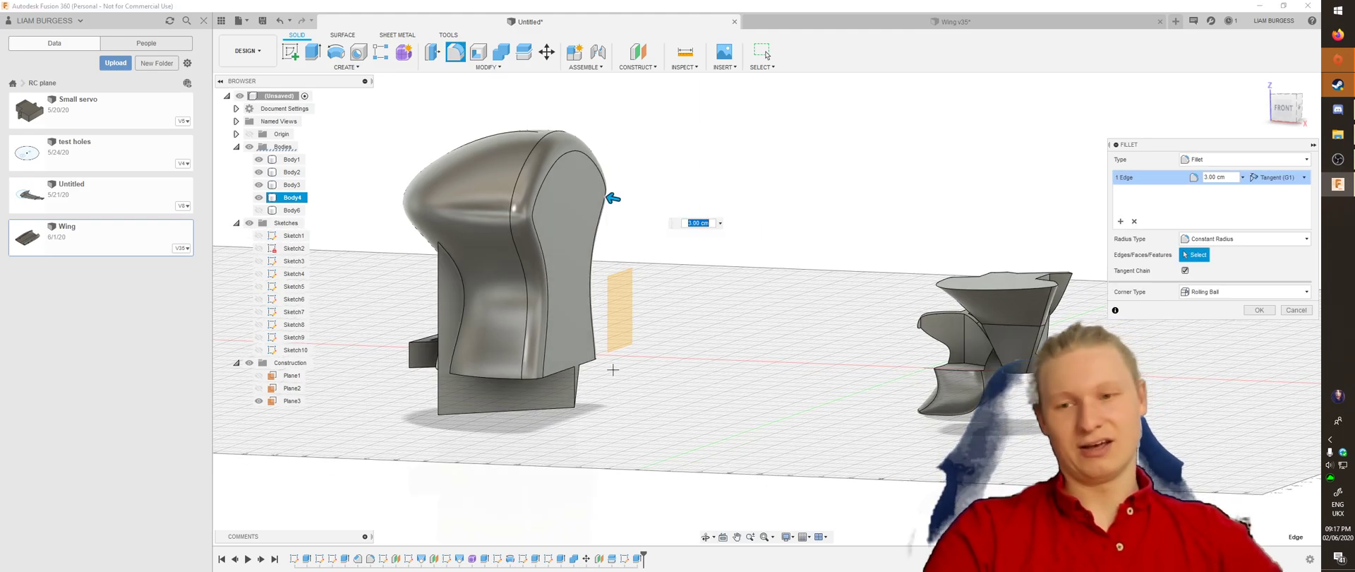